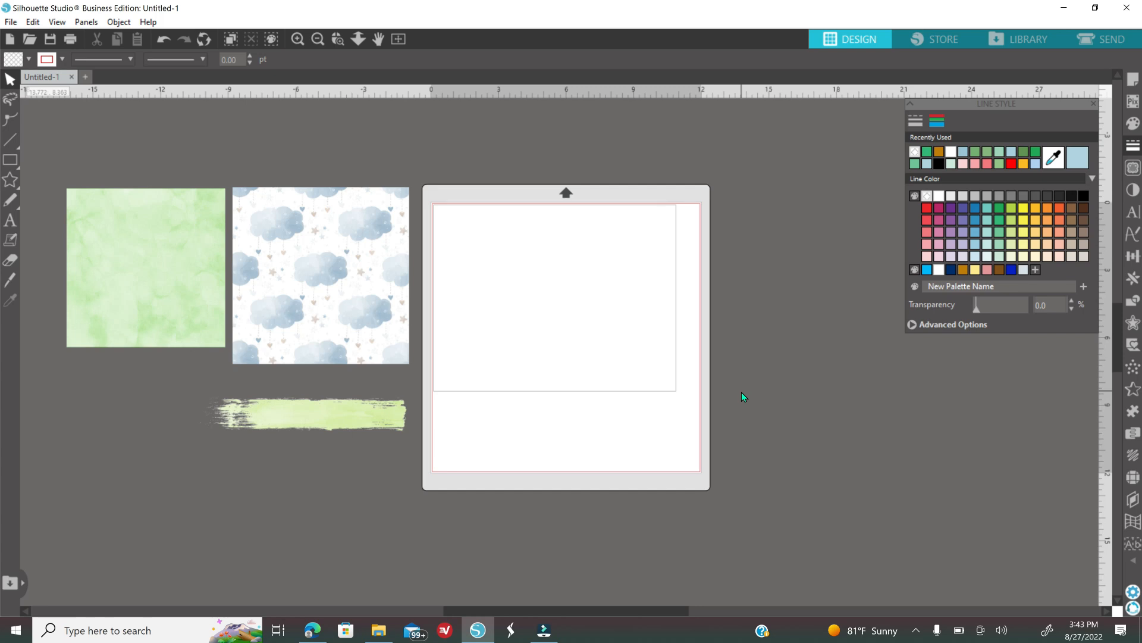
Step: Look through the downloaded panda and watercolor graphics on Creative Fabrica in the browser, ending back in Silhouette Studio
left_click(326, 636)
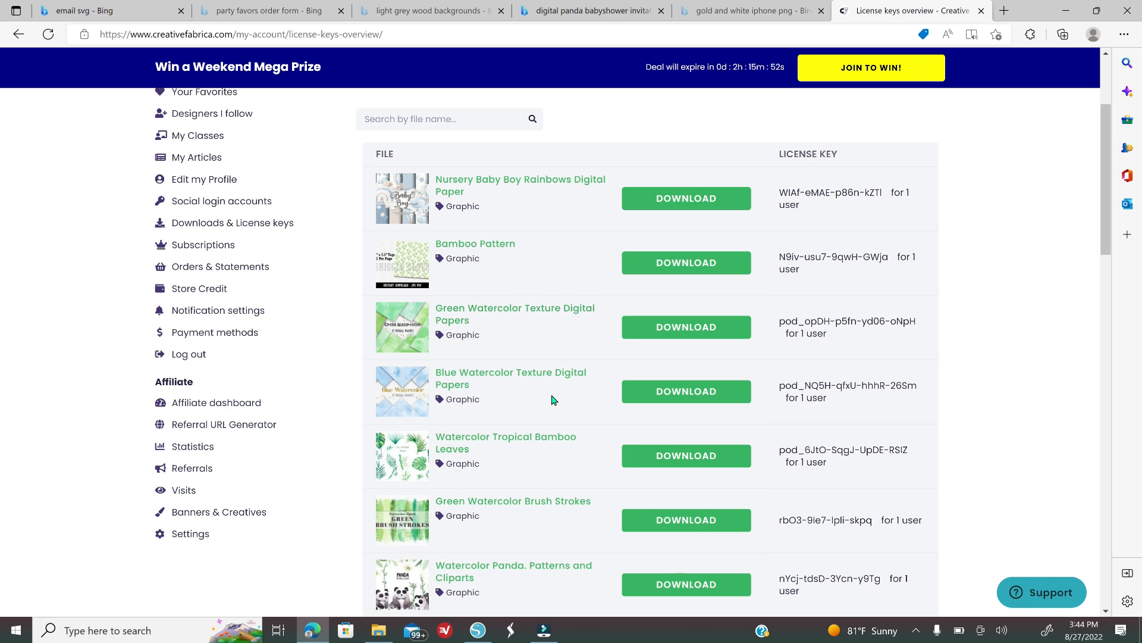
scroll(535, 460, "down", 4)
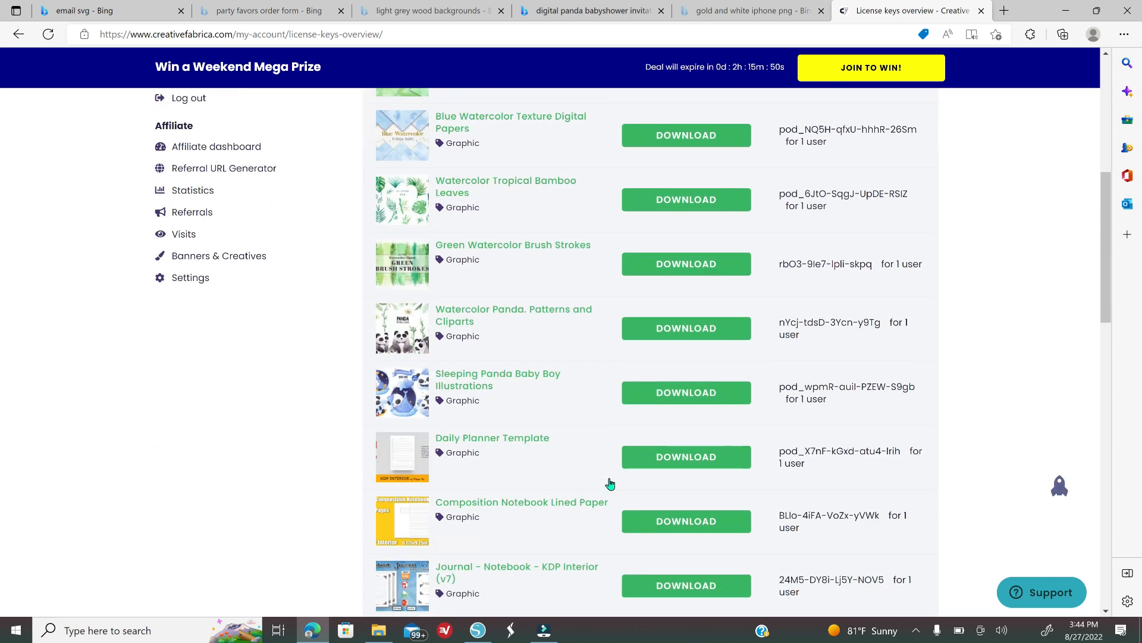
scroll(575, 489, "up", 5)
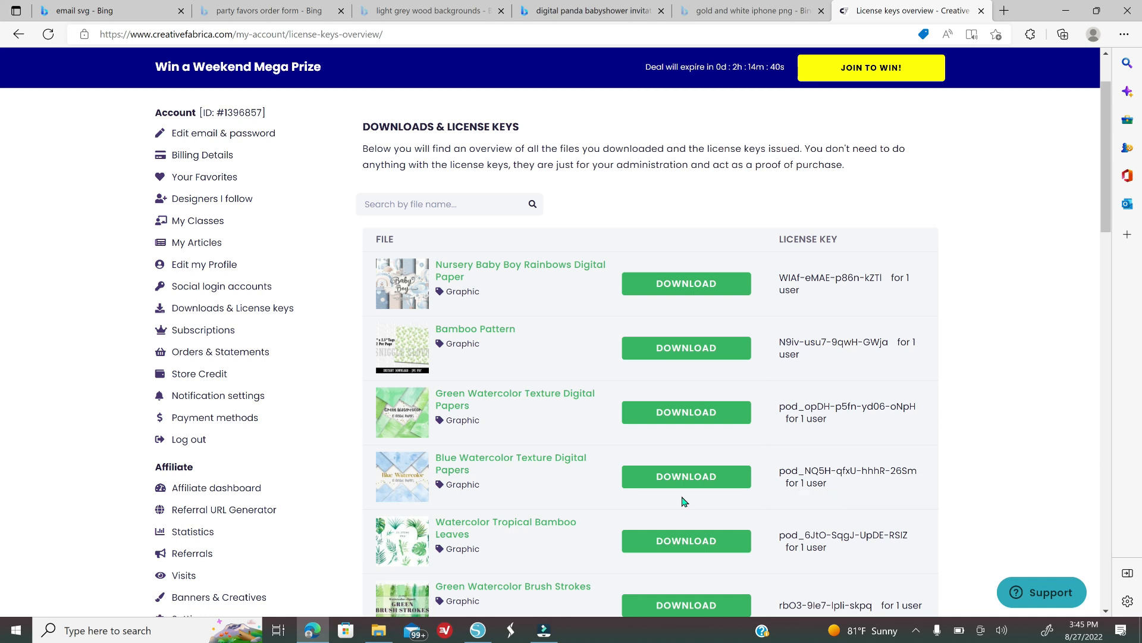
left_click(478, 630)
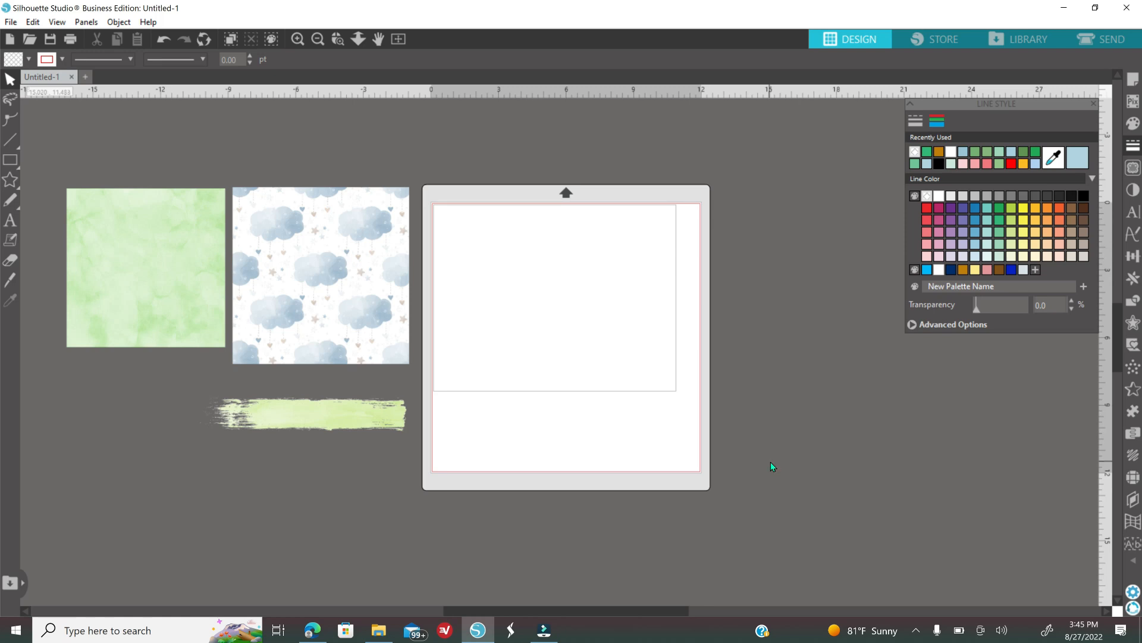
Step: Merge the png-03 image of the panda on a cloud from the Panda folder on USB Drive (D:) into the design
left_click(10, 24)
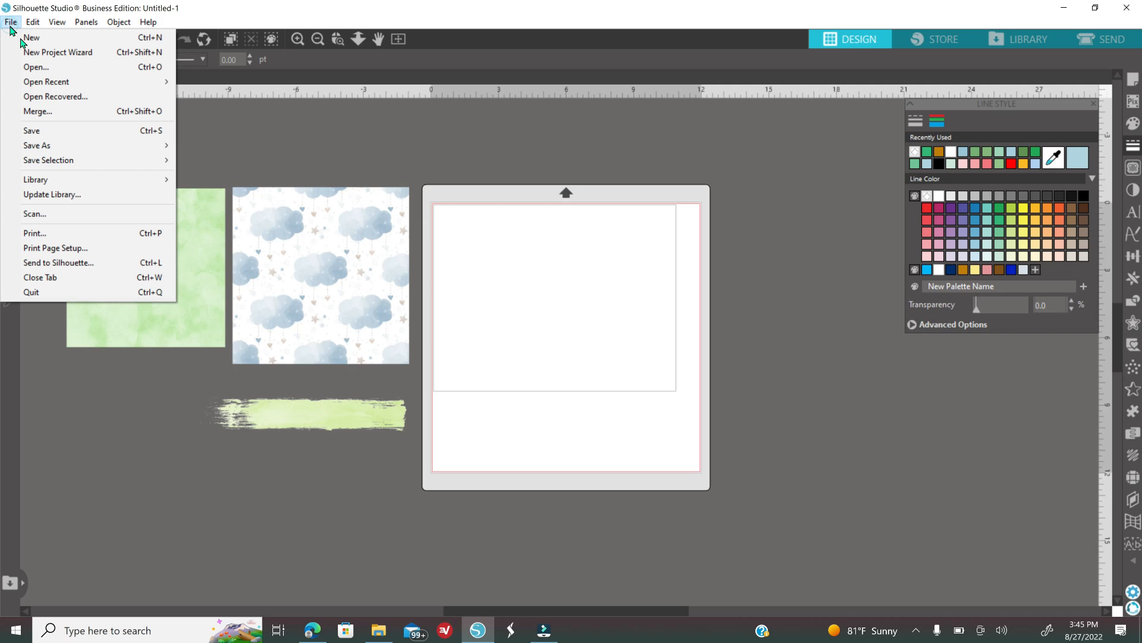
left_click(50, 111)
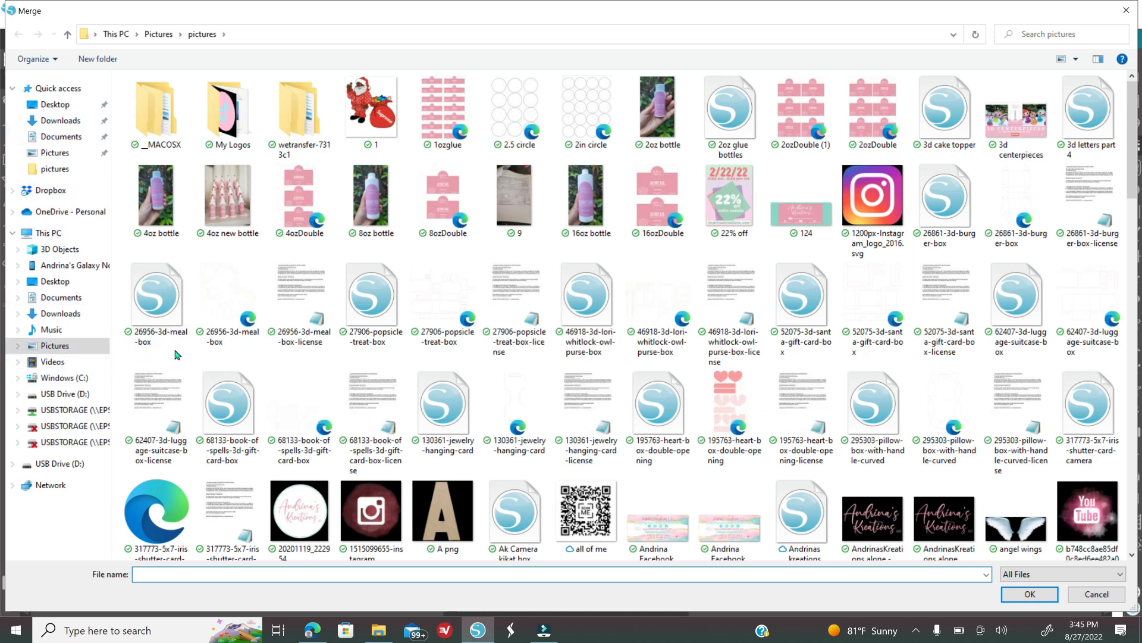
left_click(57, 396)
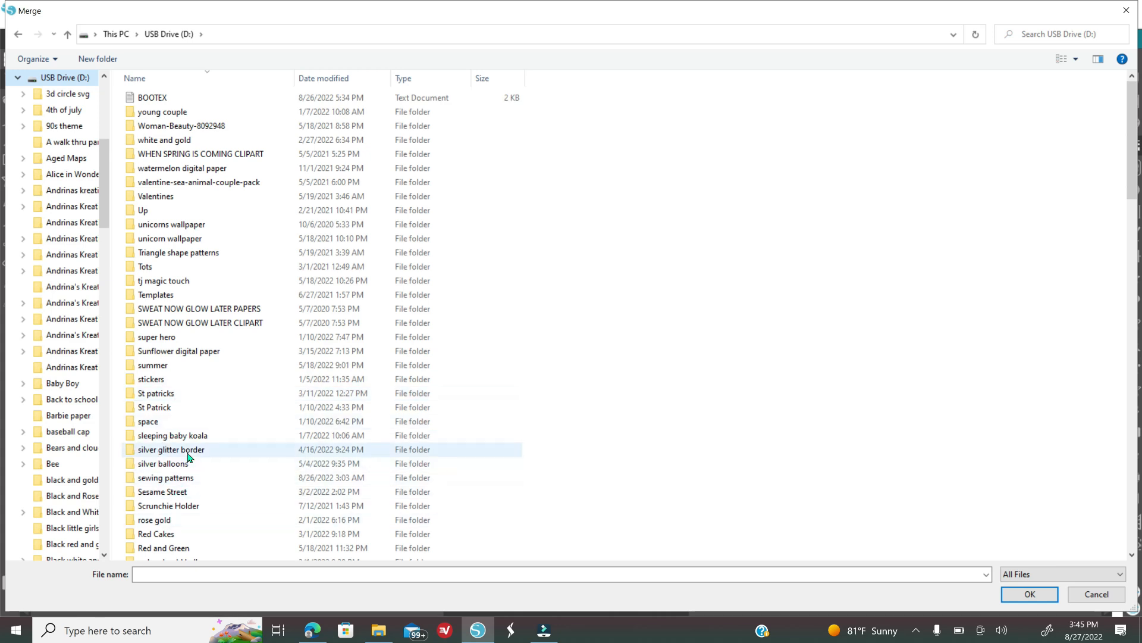
scroll(188, 457, "down", 9)
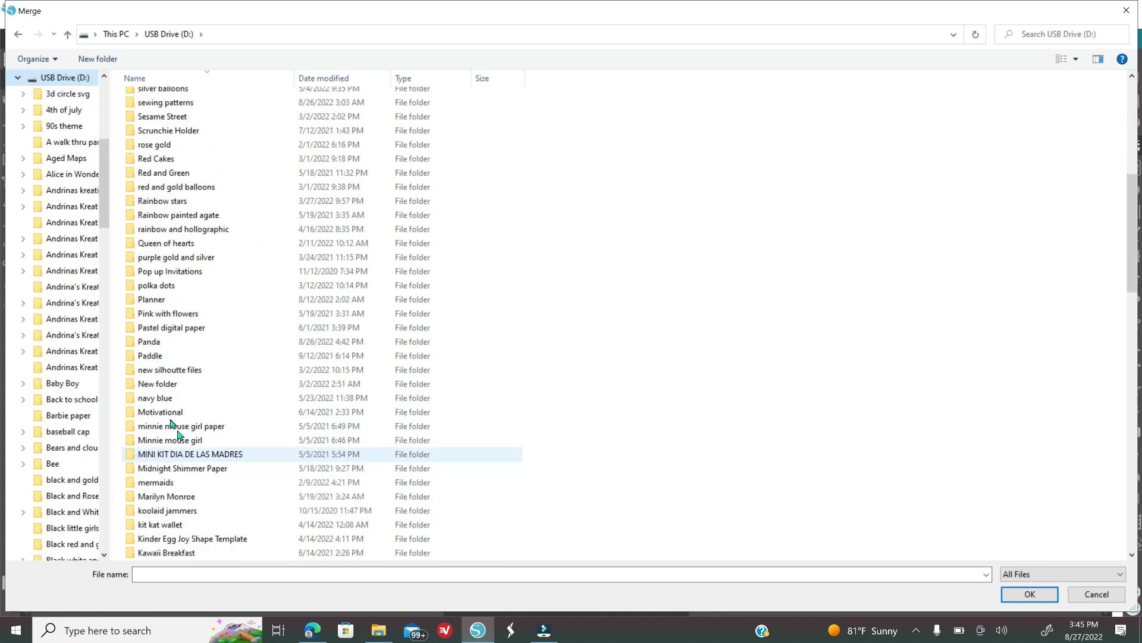
double_click(156, 355)
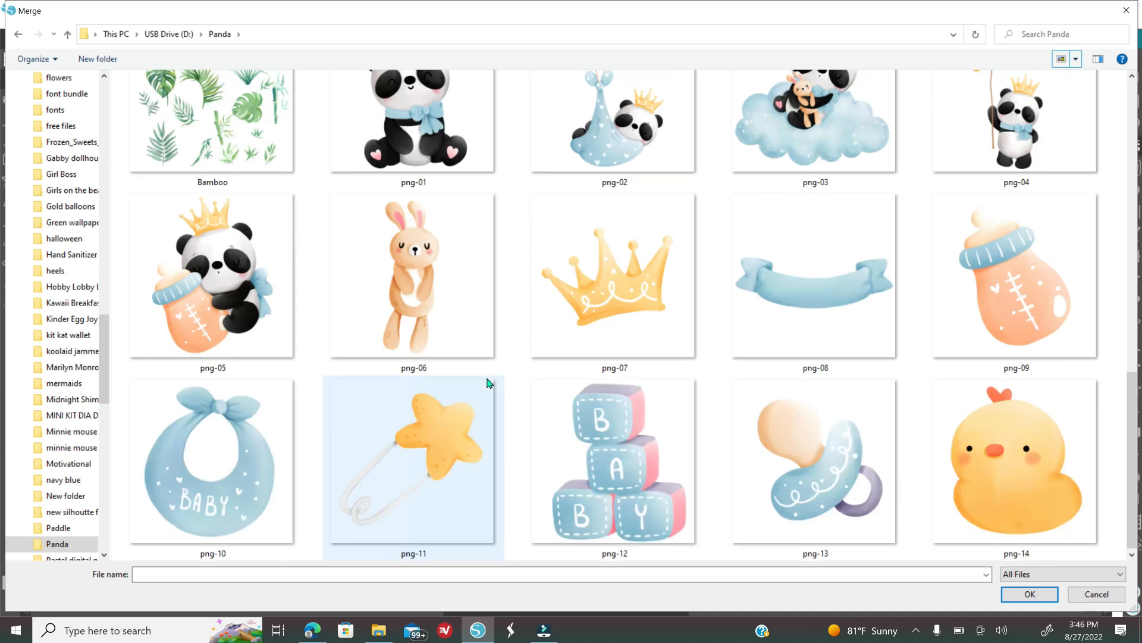
scroll(487, 382, "up", 4)
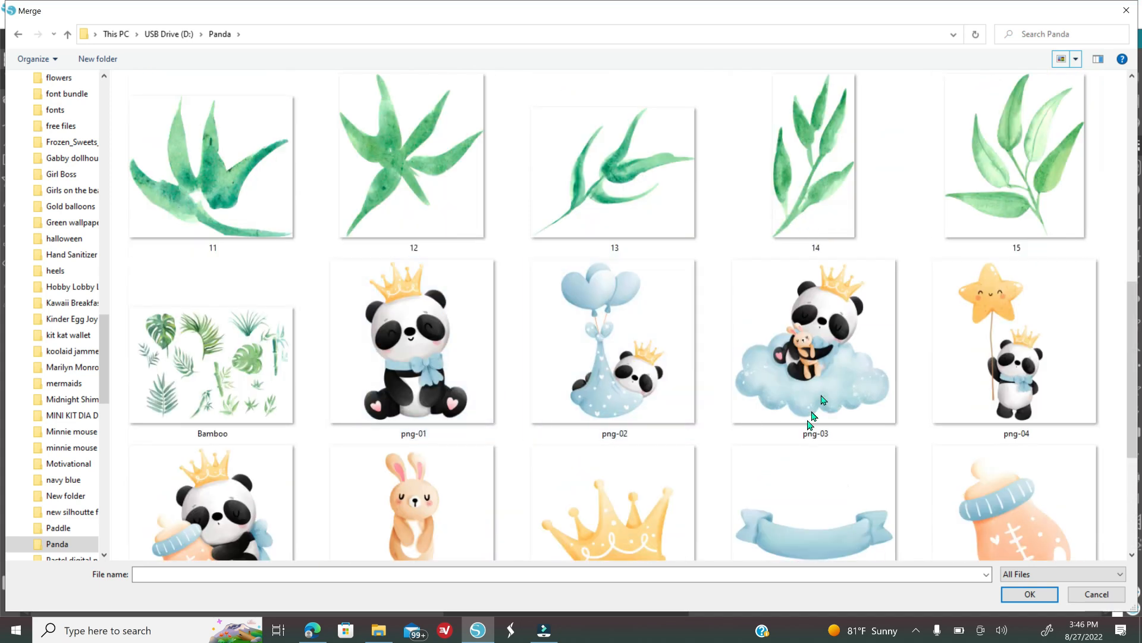
left_click(827, 347)
left_click(1024, 595)
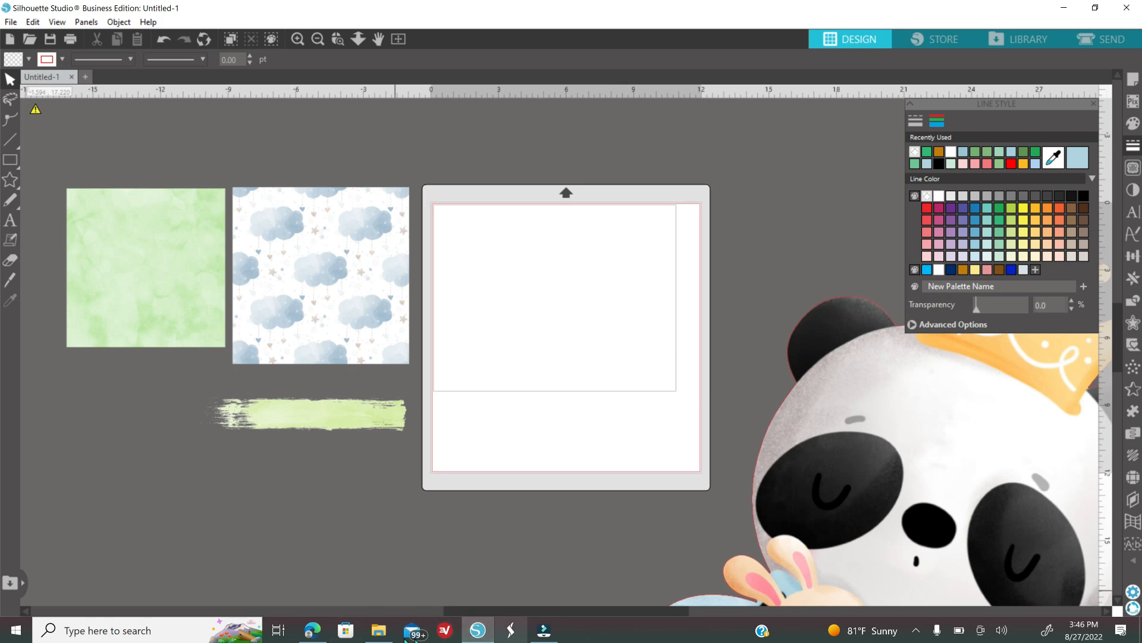
Step: Bring png-03 from the Panda folder in File Explorer straight onto the design workspace and minimize the folder window
left_click(382, 636)
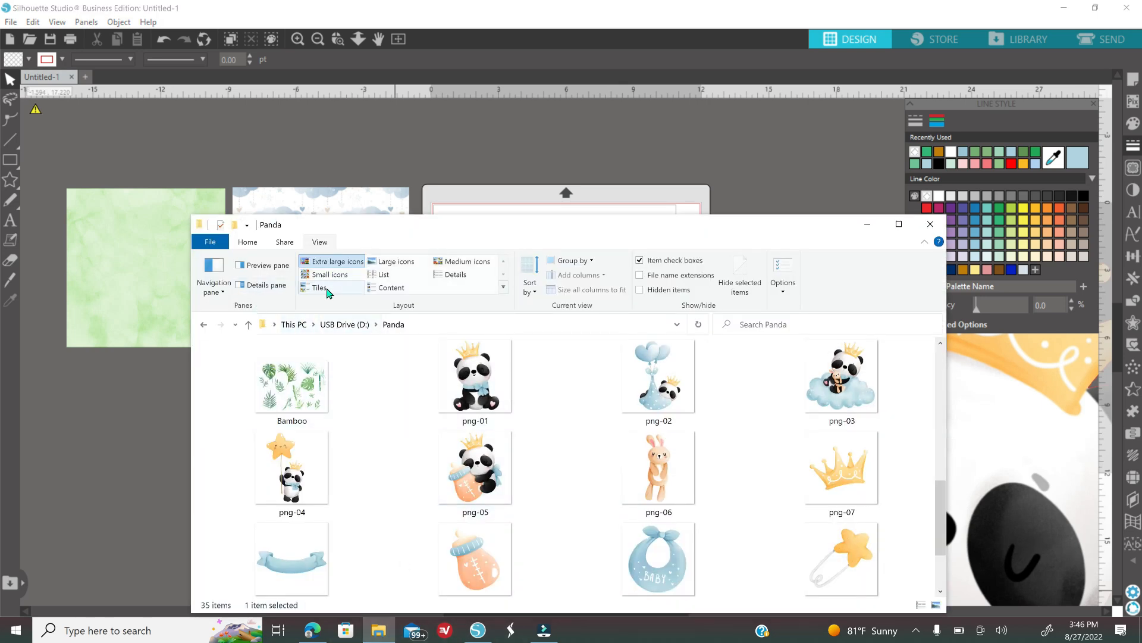
scroll(307, 368, "up", 5)
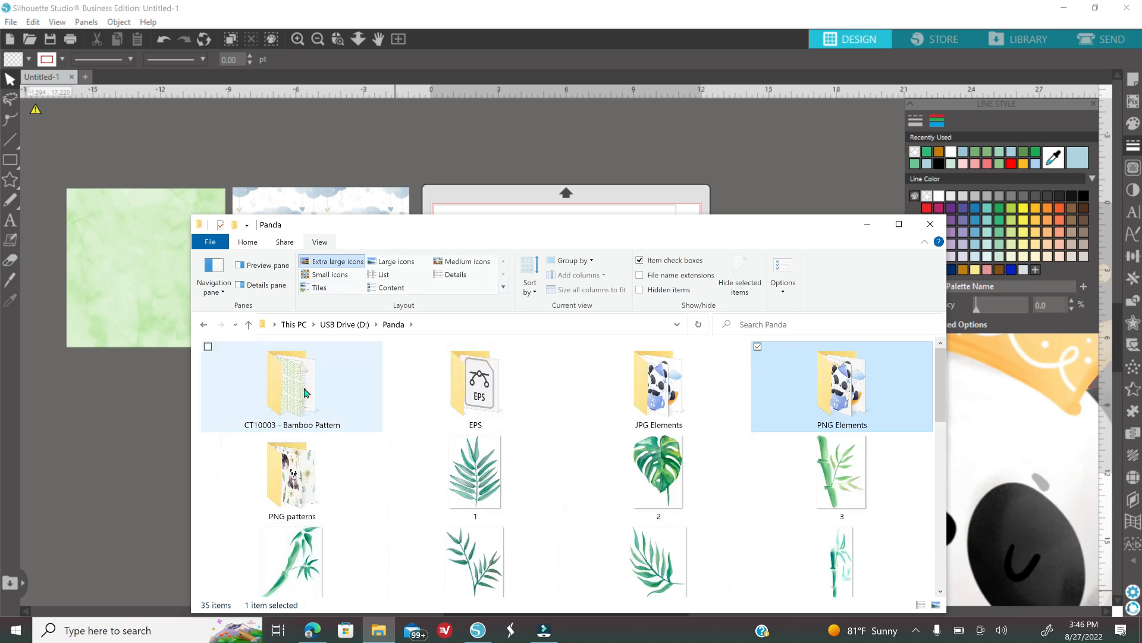
left_click(582, 488)
scroll(583, 488, "down", 4)
scroll(625, 499, "down", 4)
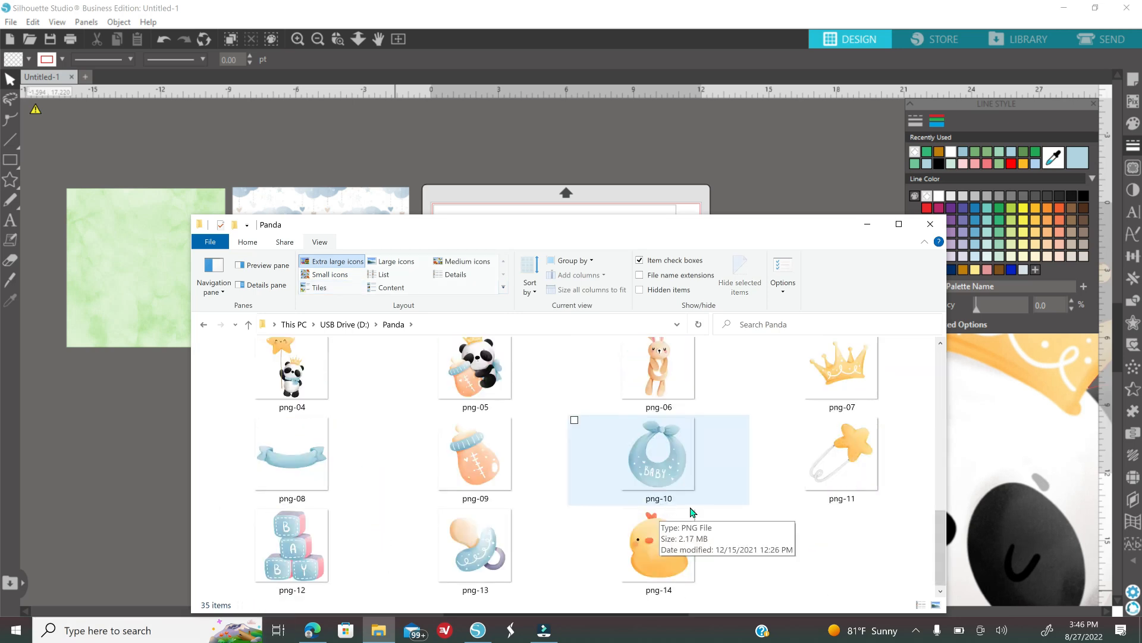
scroll(659, 506, "up", 2)
left_click_drag(841, 386, 100, 513)
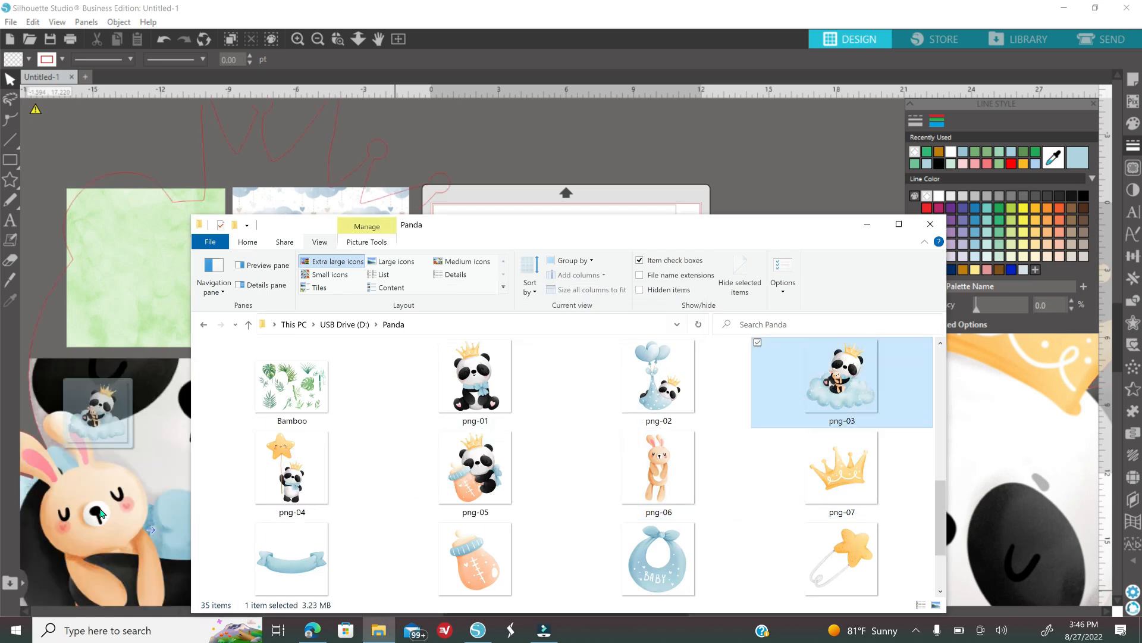
left_click(864, 225)
Step: Delete the duplicate panda image and move the remaining panda over the page
left_click(968, 474)
key("Delete")
left_click_drag(218, 429, 686, 438)
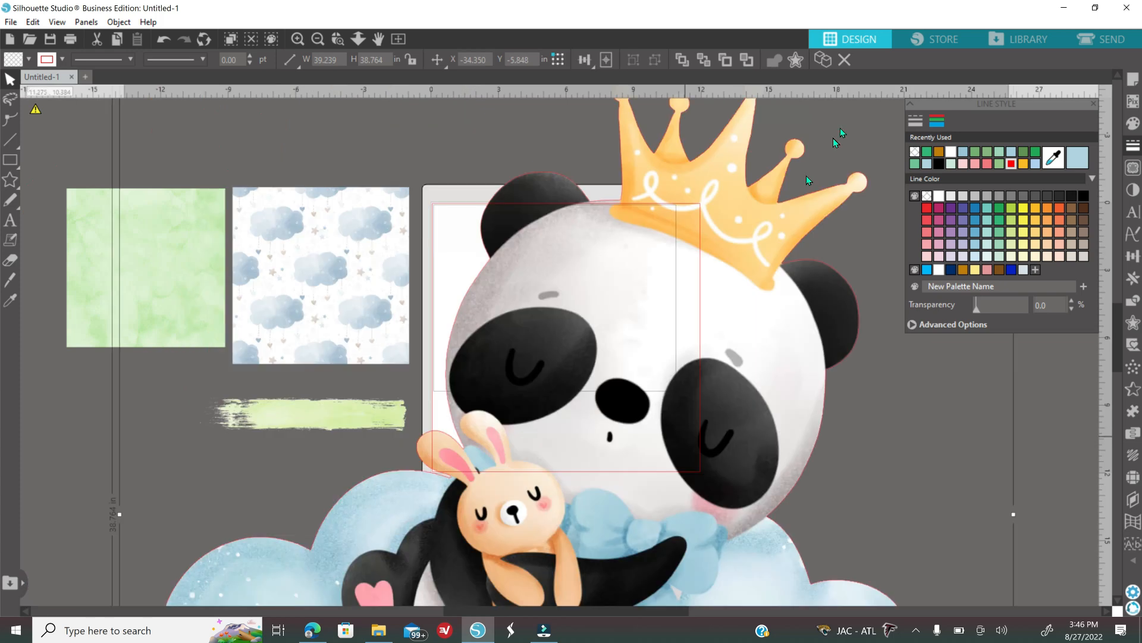
Step: Scale the panda image down proportionally to about 14.1 x 13.9 in and move it up beside the page
left_click(318, 38)
left_click(319, 39)
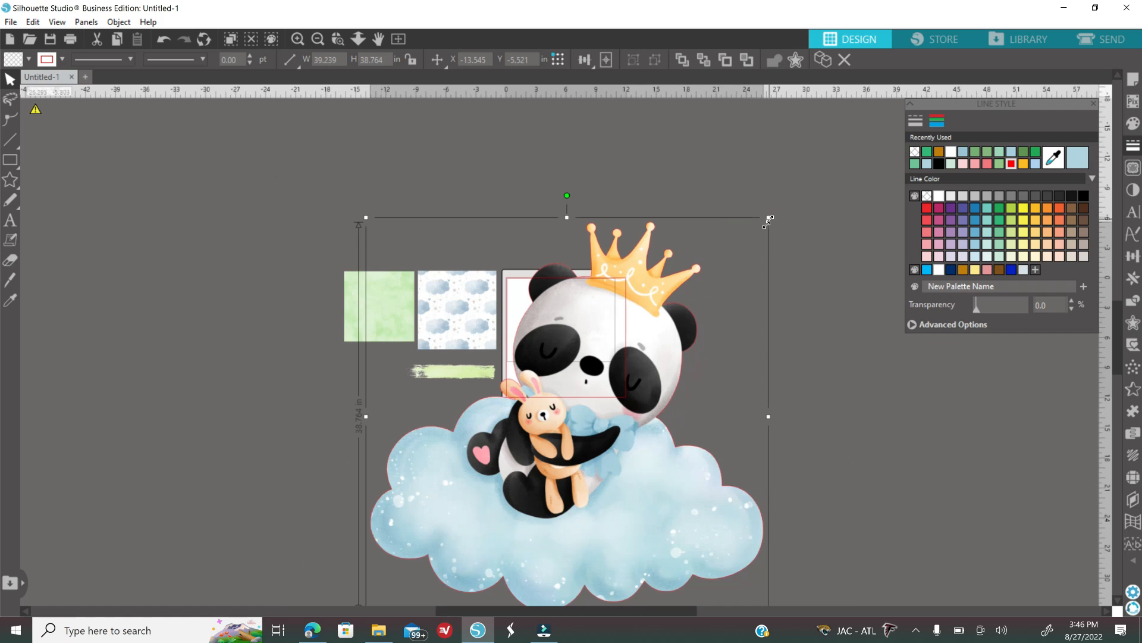
left_click_drag(631, 410, 582, 455)
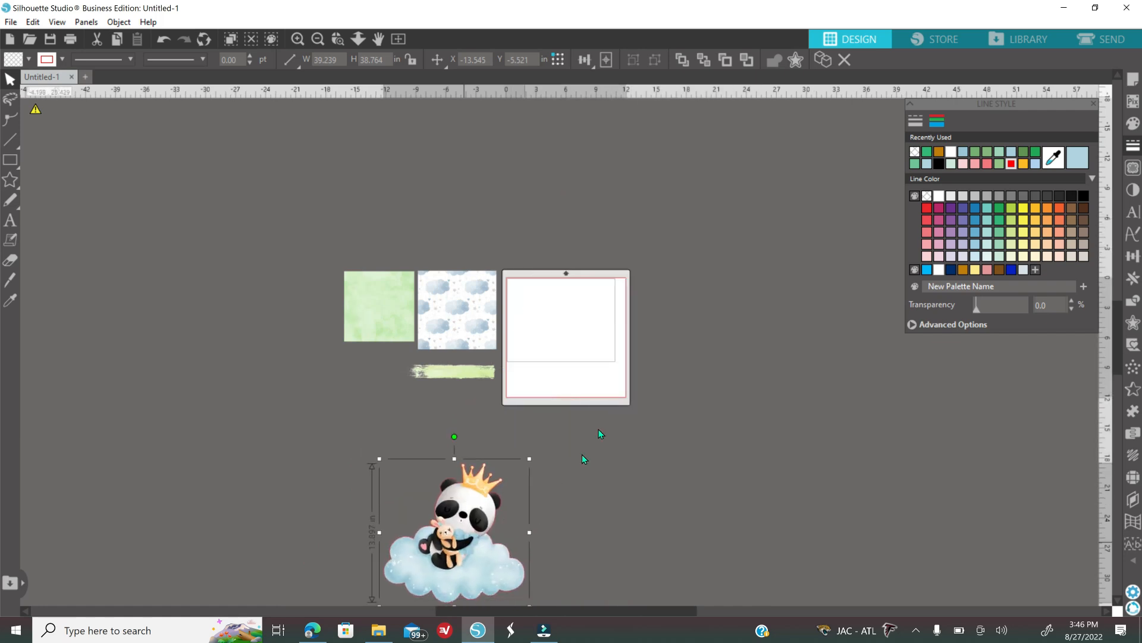
left_click_drag(511, 535, 655, 303)
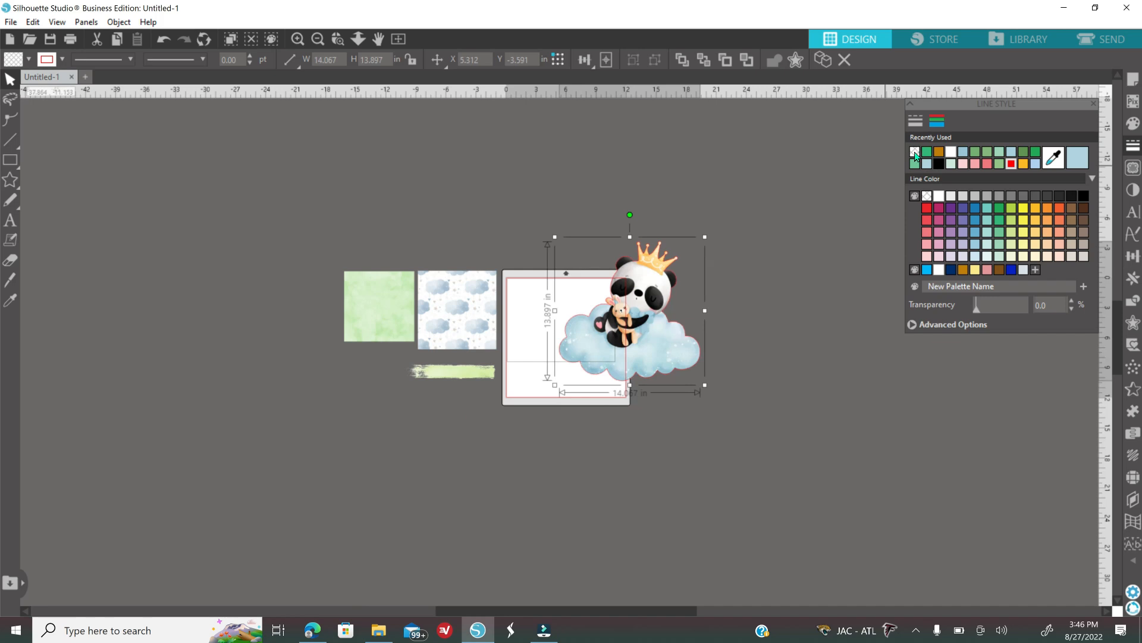
Step: Remove the panda's line color and arrange the panda and the green watercolor paper to the left of the cloud pattern
left_click(915, 153)
left_click_drag(623, 335, 326, 470)
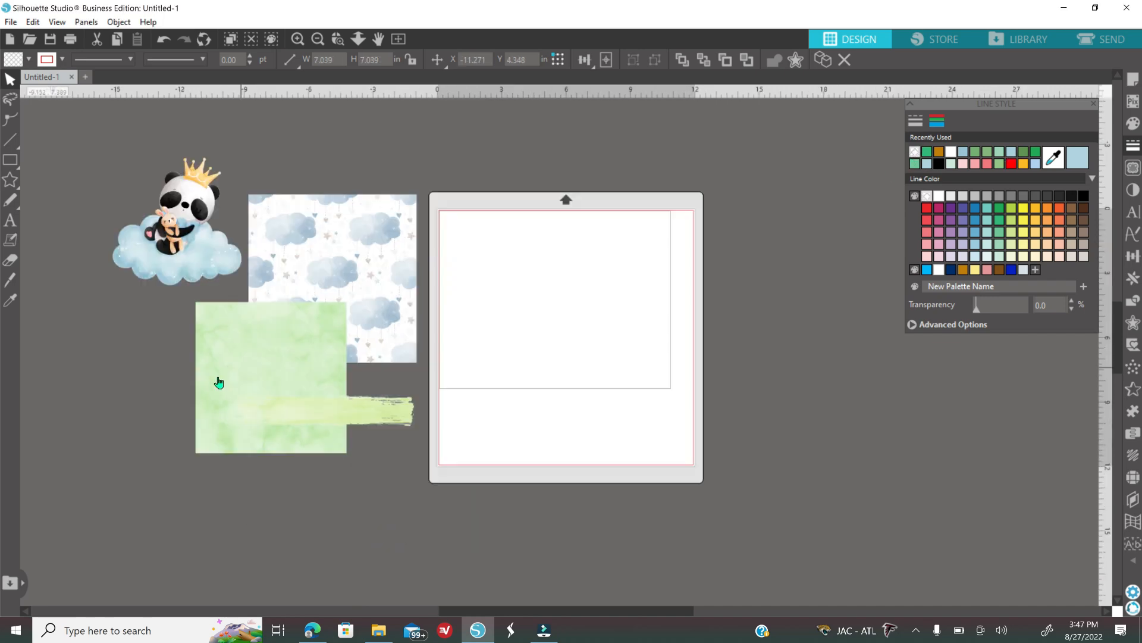
left_click_drag(218, 381, 128, 360)
left_click(474, 338)
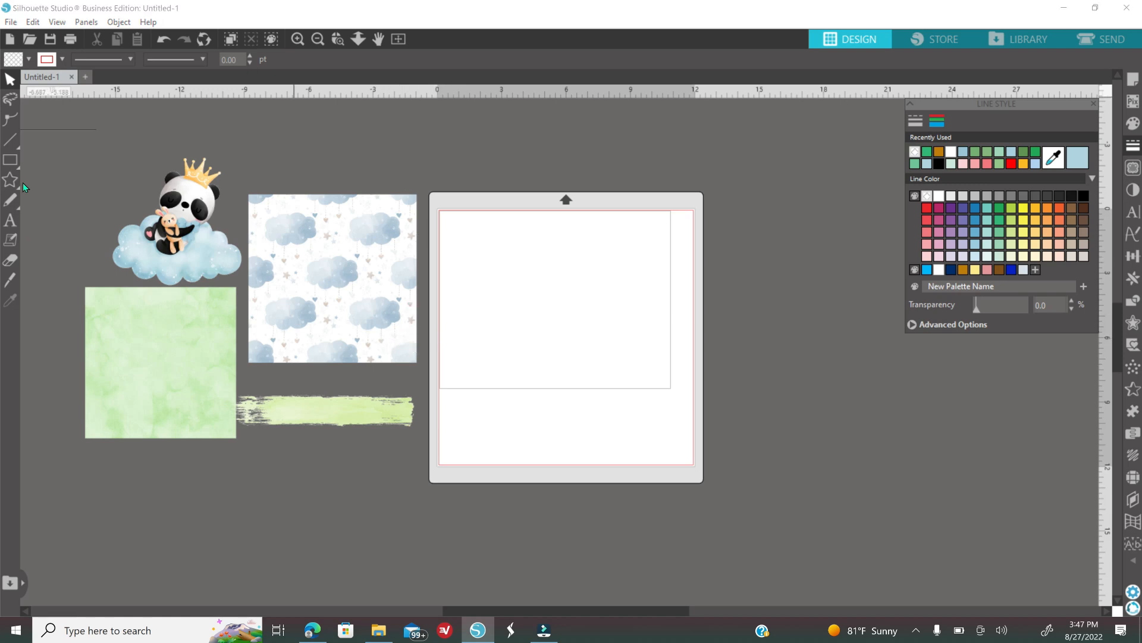
Step: Draw a horizontal rectangle about 6.34 x 0.97 in near the top of the page
left_click(10, 200)
left_click(10, 160)
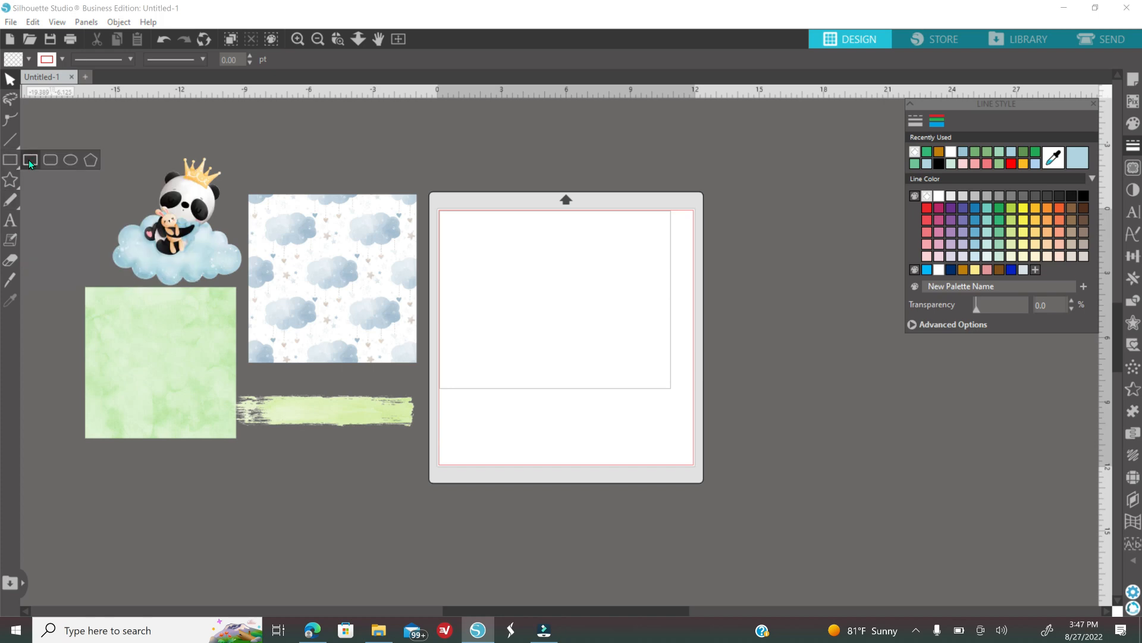
left_click(29, 159)
mouse_move(482, 252)
left_mouse_down()
mouse_move(507, 269)
mouse_move(620, 274)
left_mouse_up()
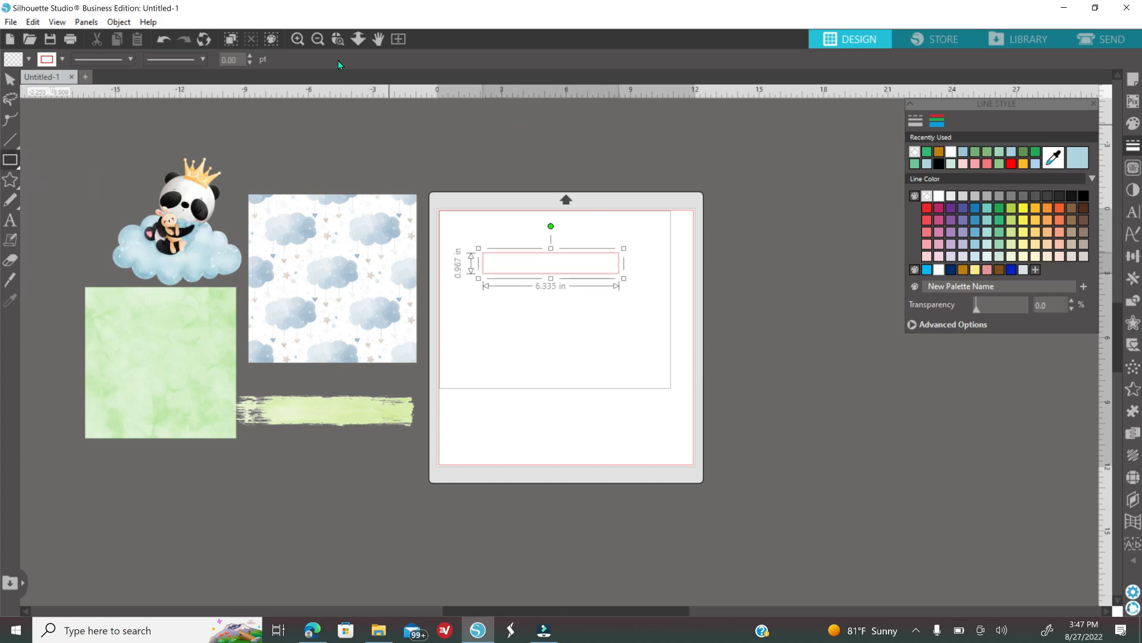
Step: Make the rectangle's outline transparent and fill it with golden yellow
left_click(298, 39)
left_click(298, 40)
scroll(442, 423, "up", 3)
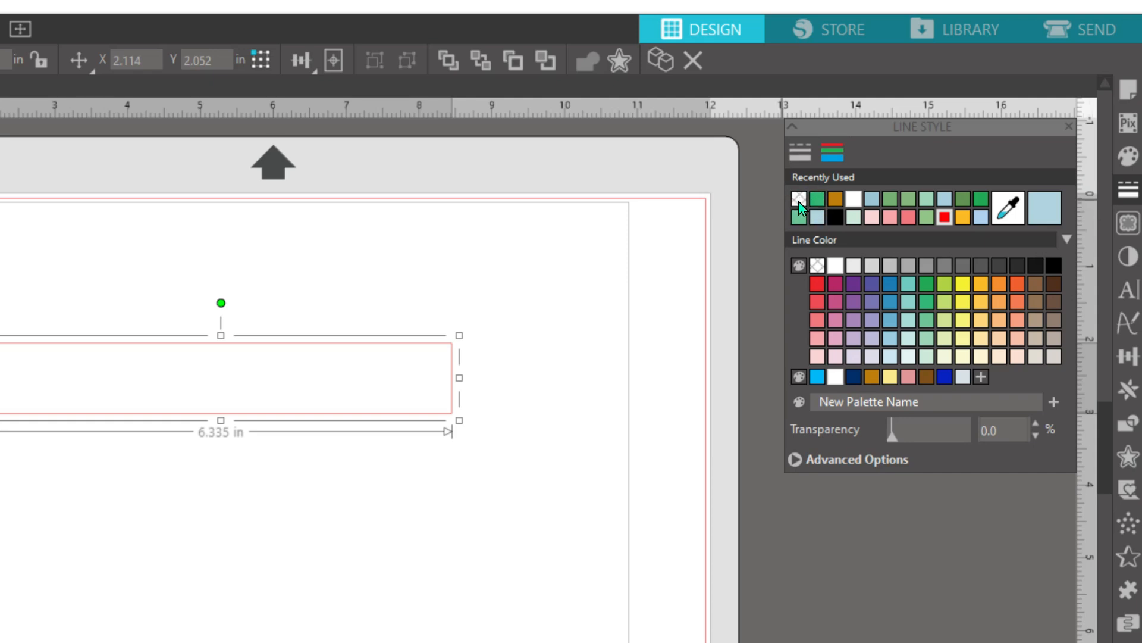
left_click(799, 201)
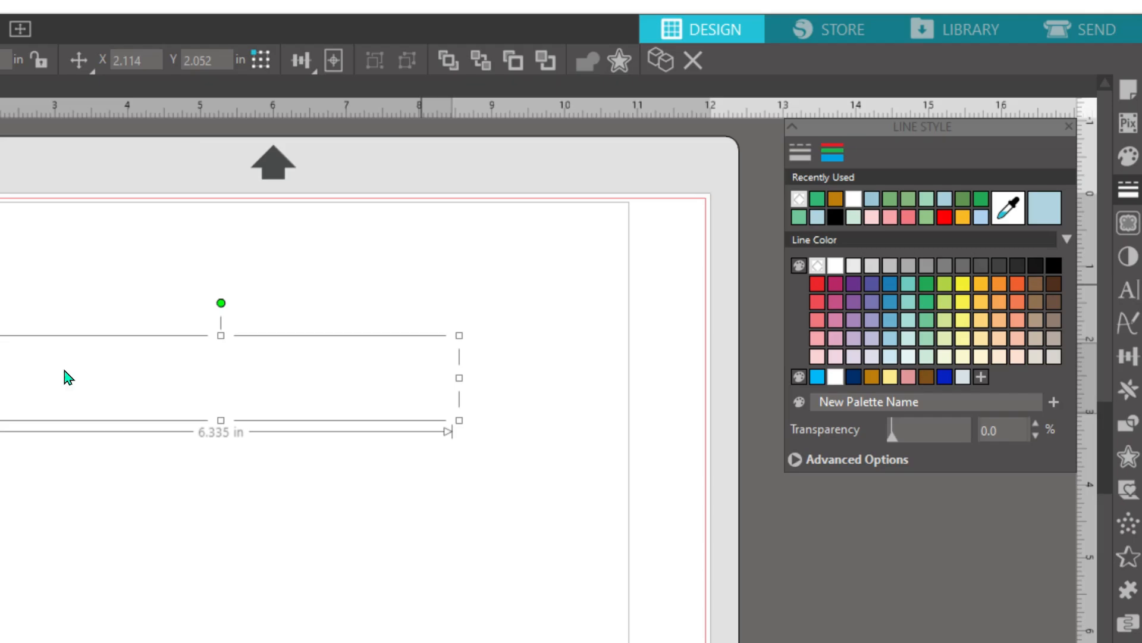
left_click(1131, 128)
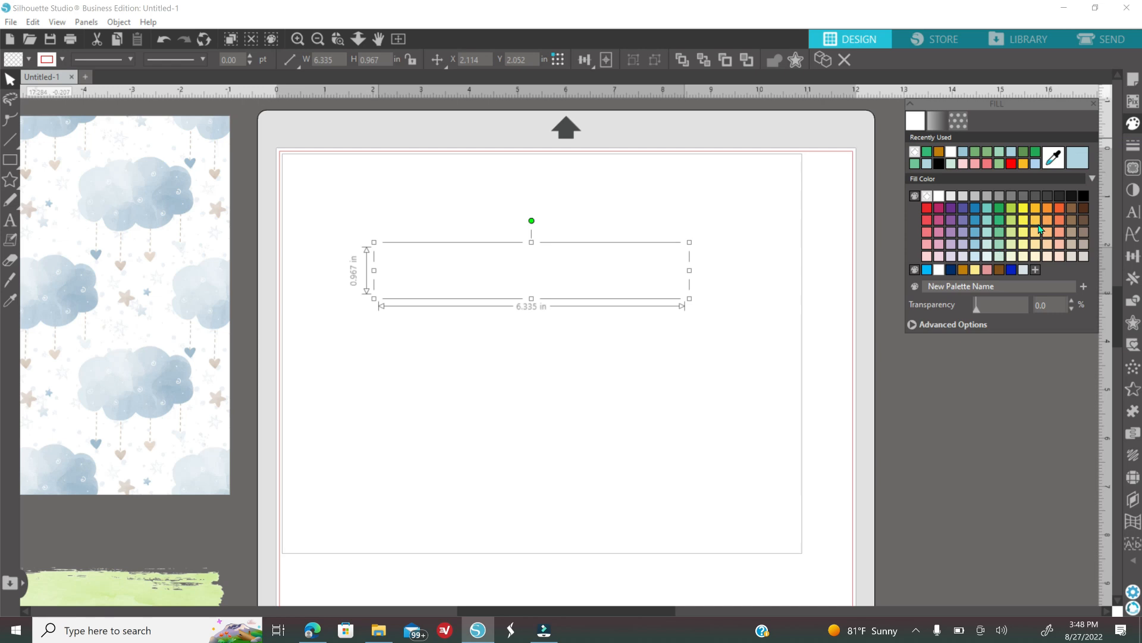
left_click(1035, 208)
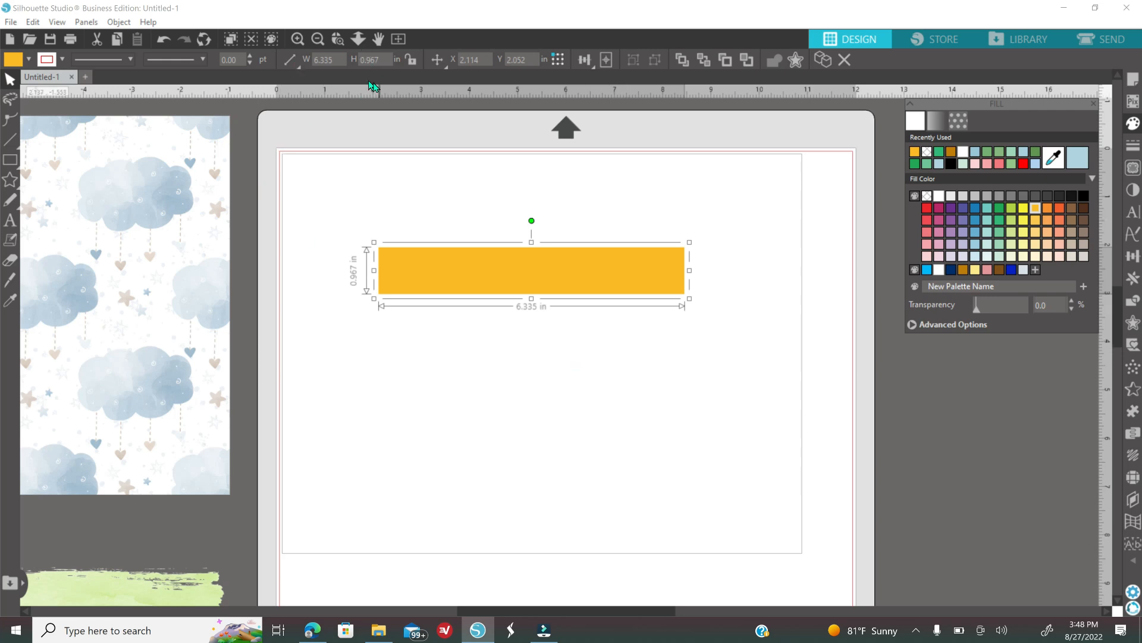
Step: Resize the yellow rectangle to 8.25 in wide and 1 in high
left_click(324, 60)
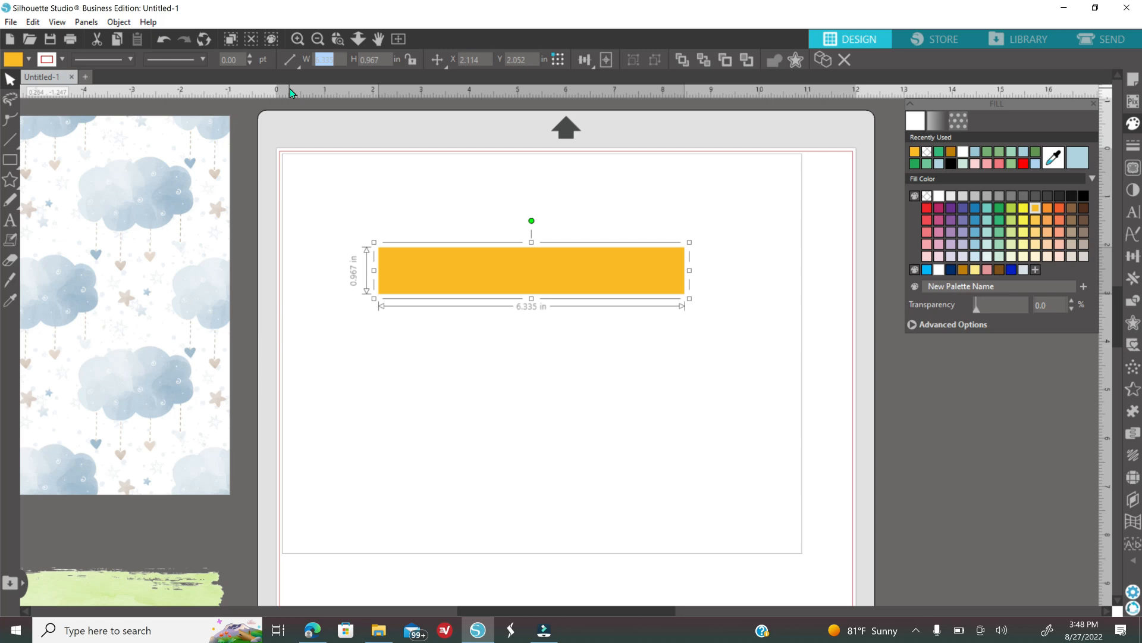
type("8.25")
key("Return")
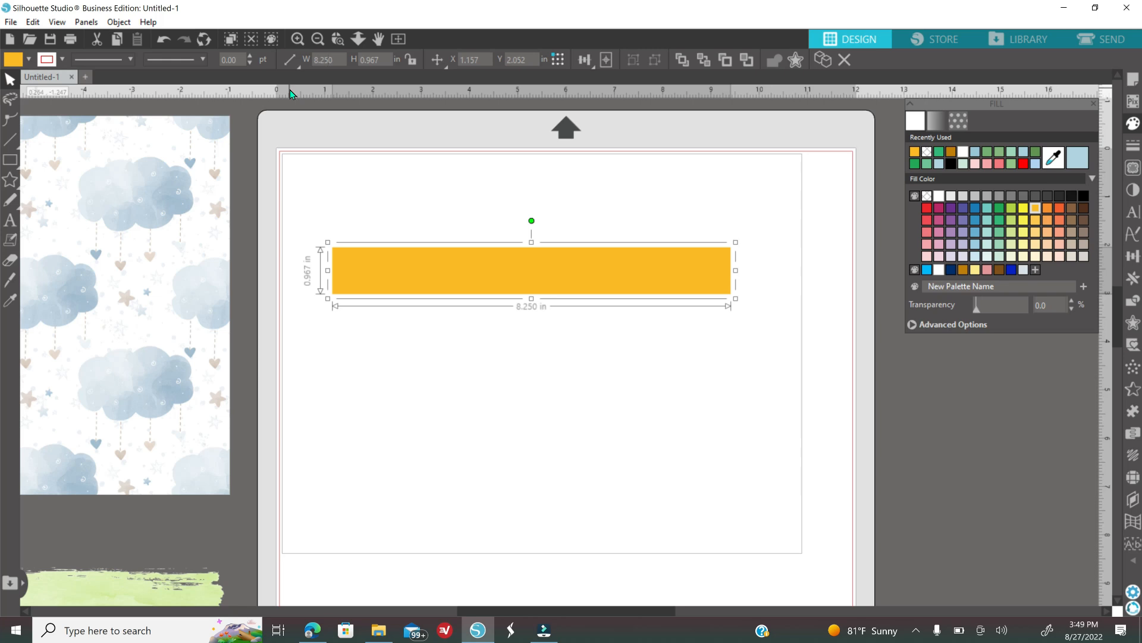
double_click(372, 60)
type("1")
key("Return")
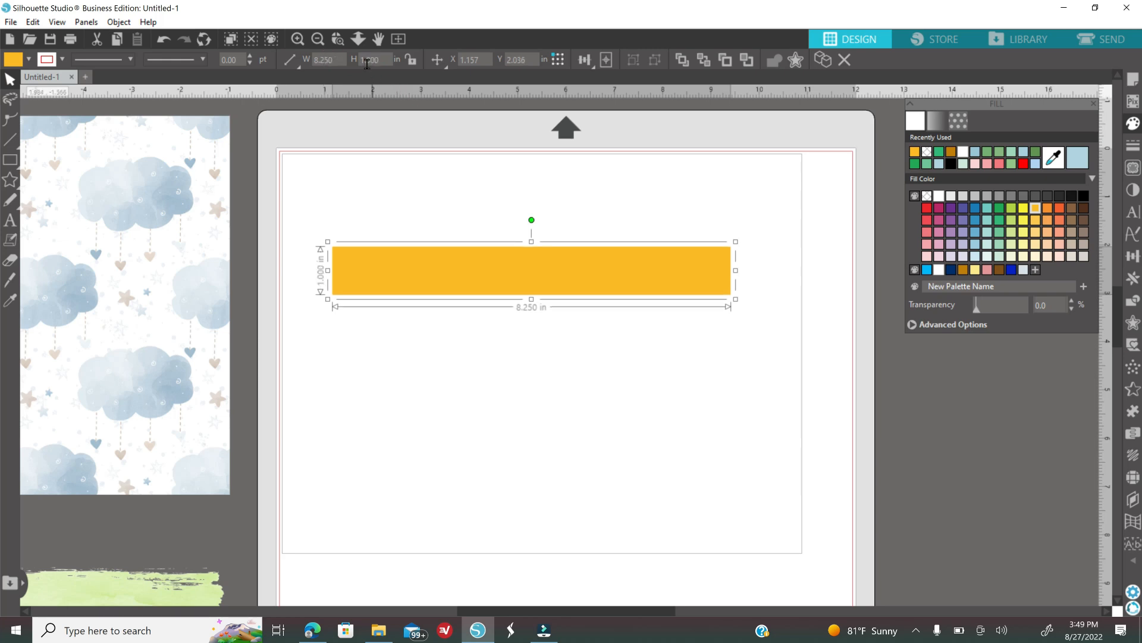
left_click(508, 319)
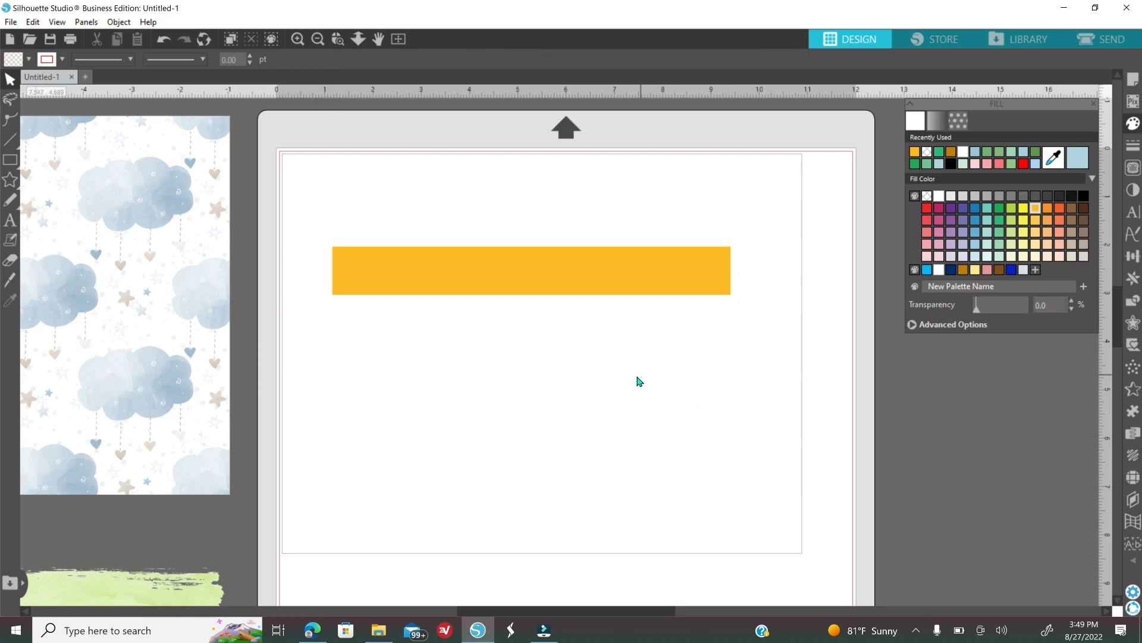
Step: Create a 0.125 in internal offset with square corners inside the yellow rectangle
left_click(503, 293)
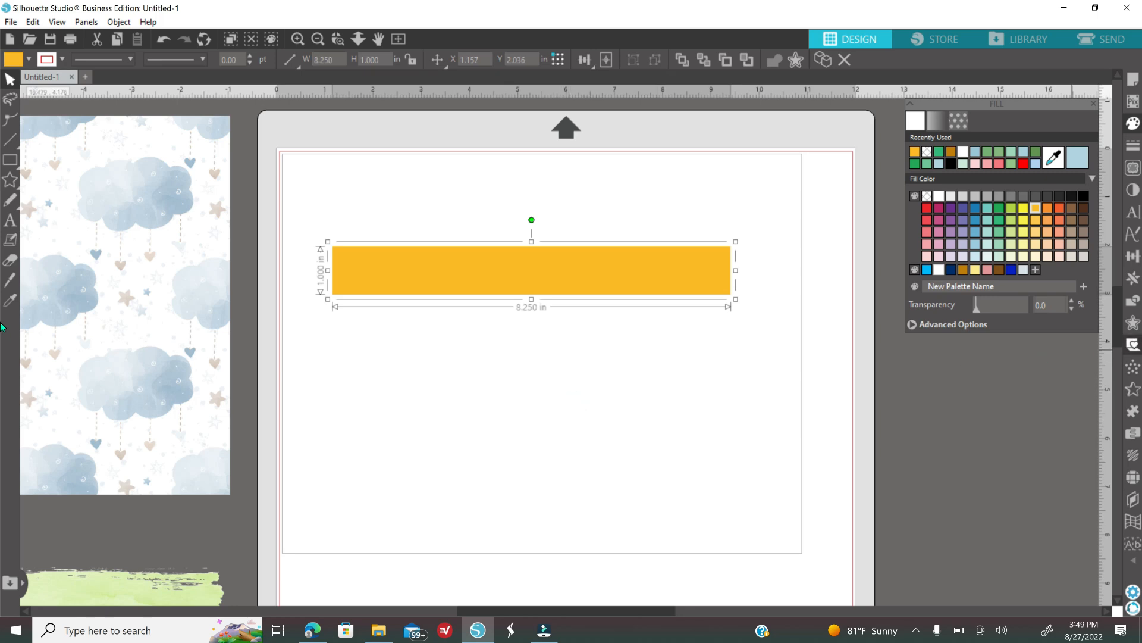
left_click(1132, 323)
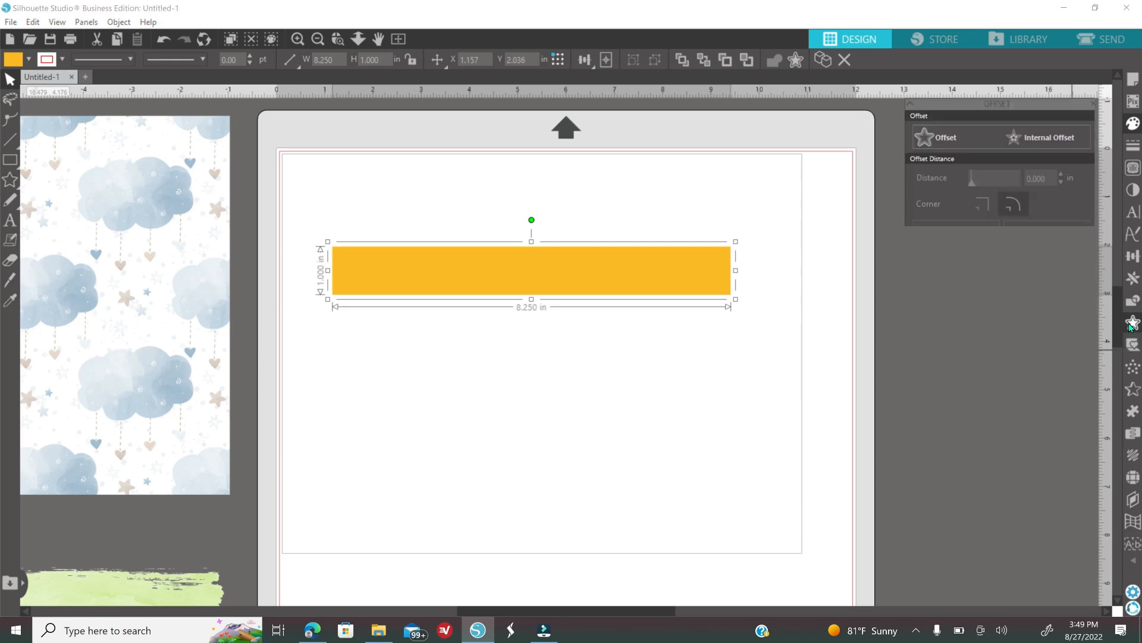
left_click(1051, 139)
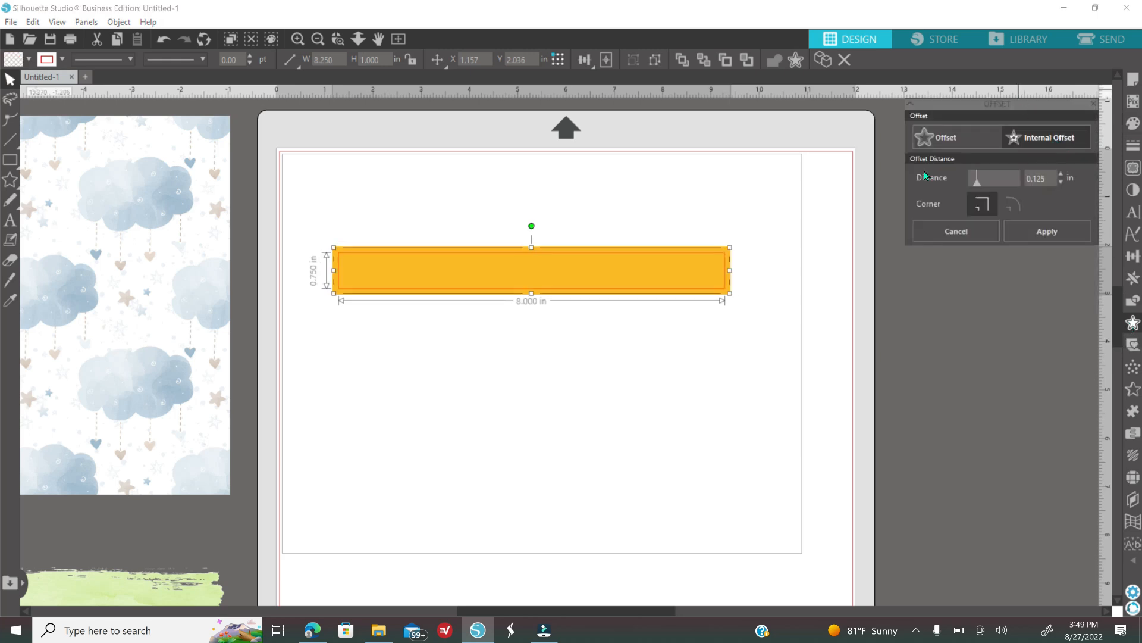
left_click(298, 39)
left_click(297, 39)
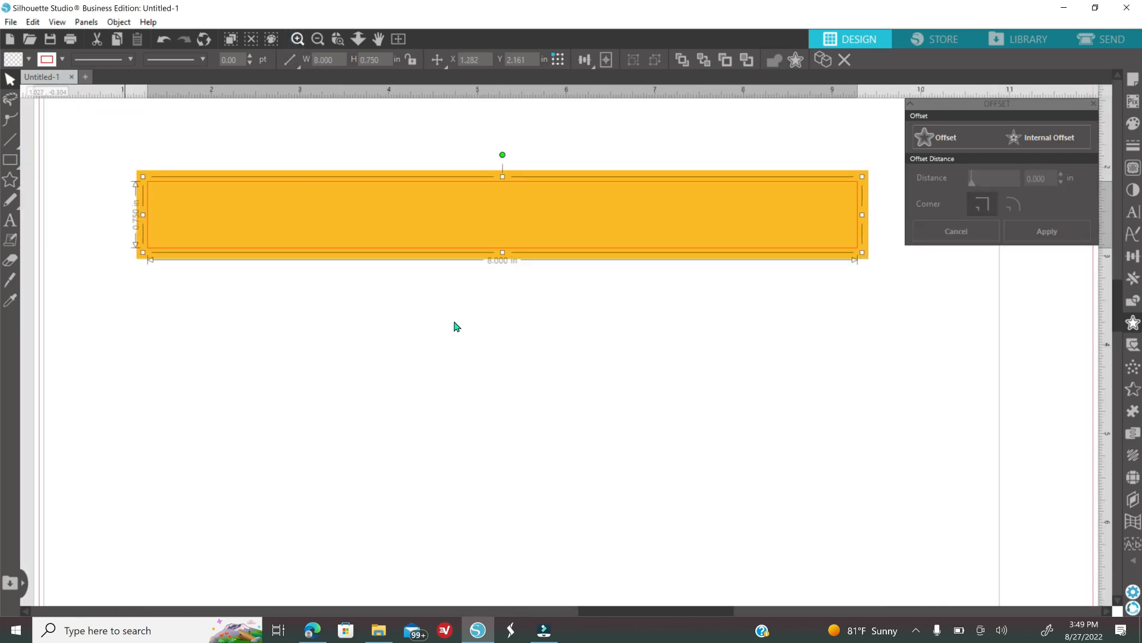
Step: Recreate the yellow strip's internal offset at a distance of 0.100 in with square corners
left_click(614, 339)
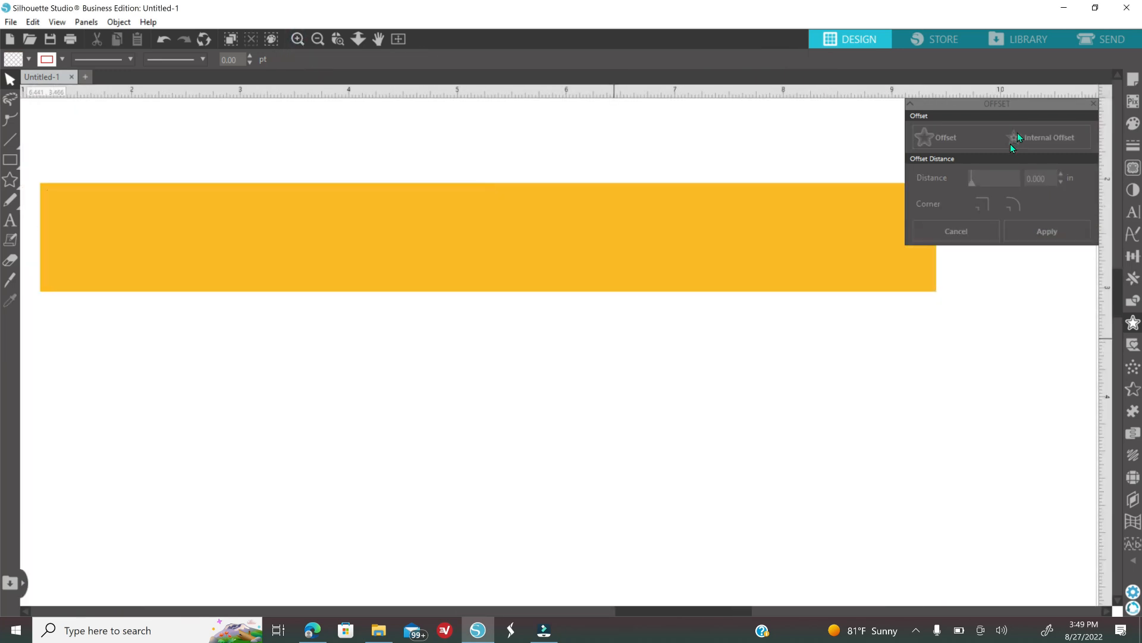
left_click(691, 263)
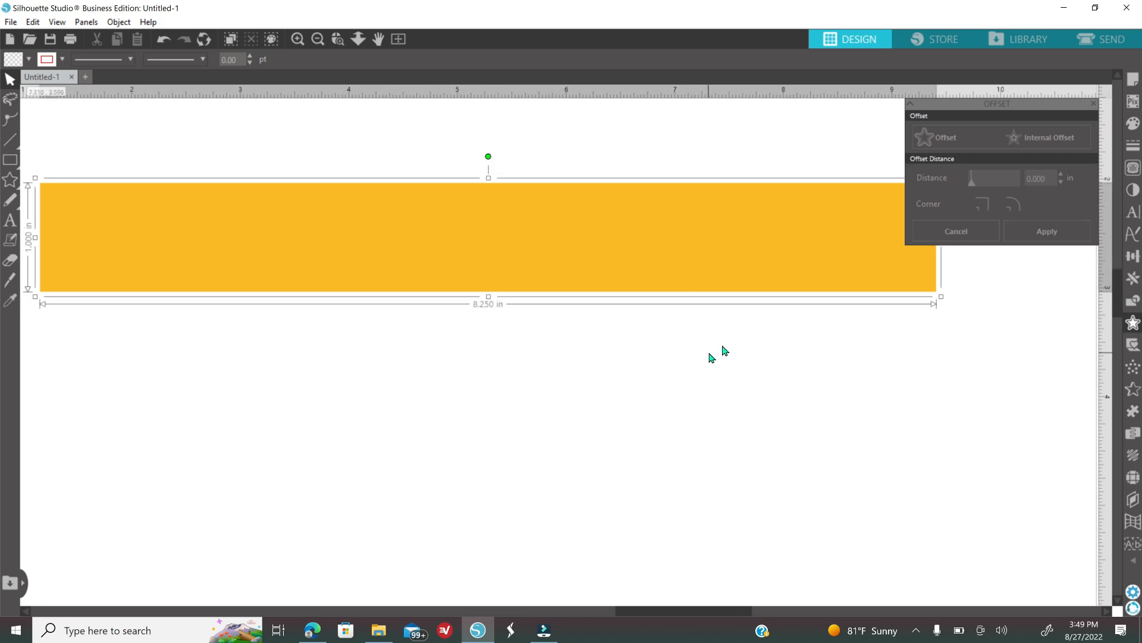
left_click(1057, 139)
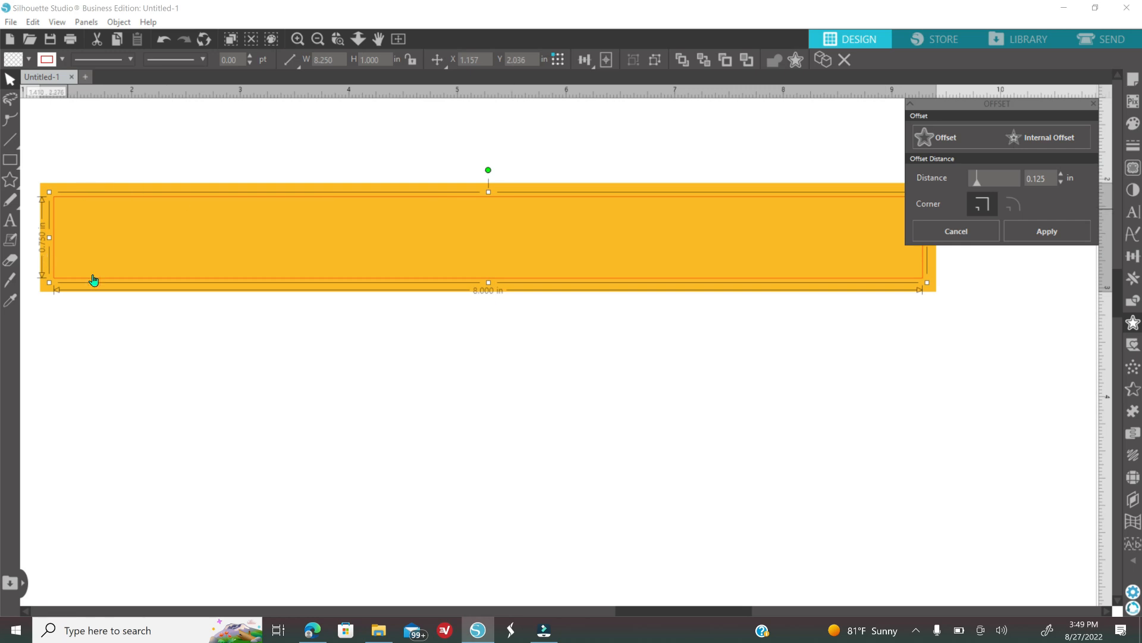
left_click(1062, 184)
left_click(1062, 185)
left_click(1062, 185)
left_click(1062, 185)
left_click(1062, 185)
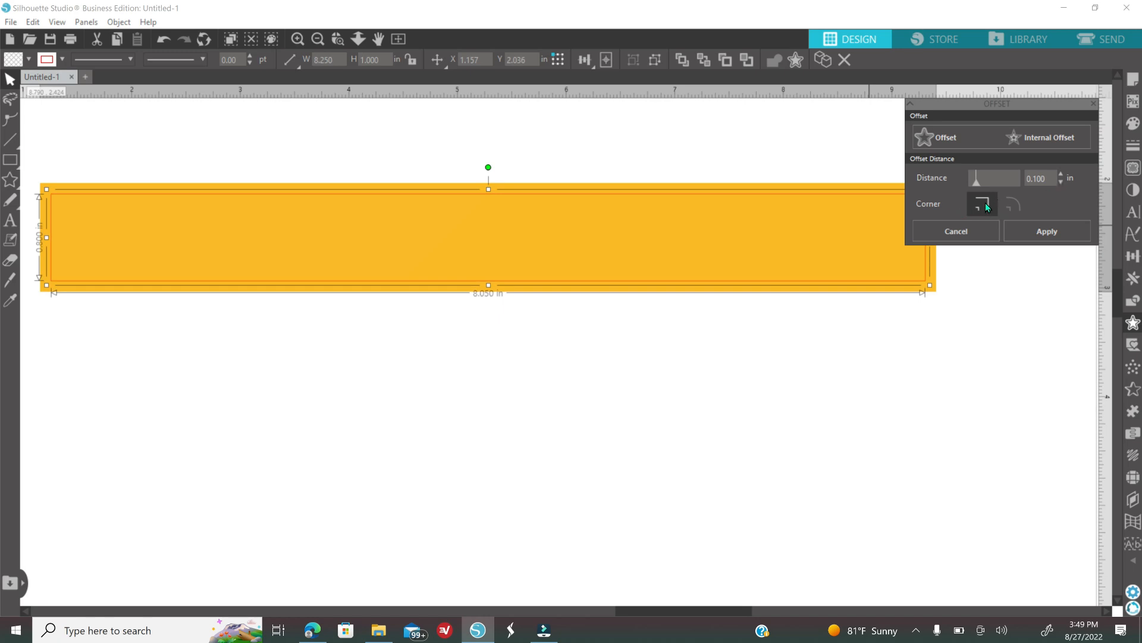
left_click(1064, 231)
Step: Fill the inner offset rectangle with black
left_click(1134, 130)
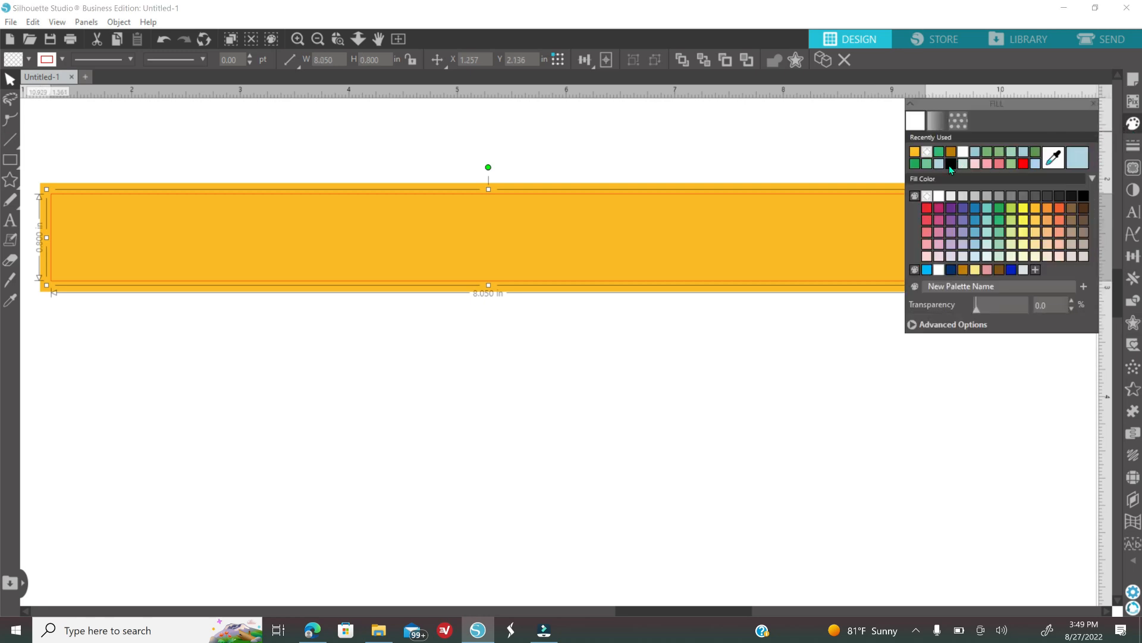
left_click(950, 166)
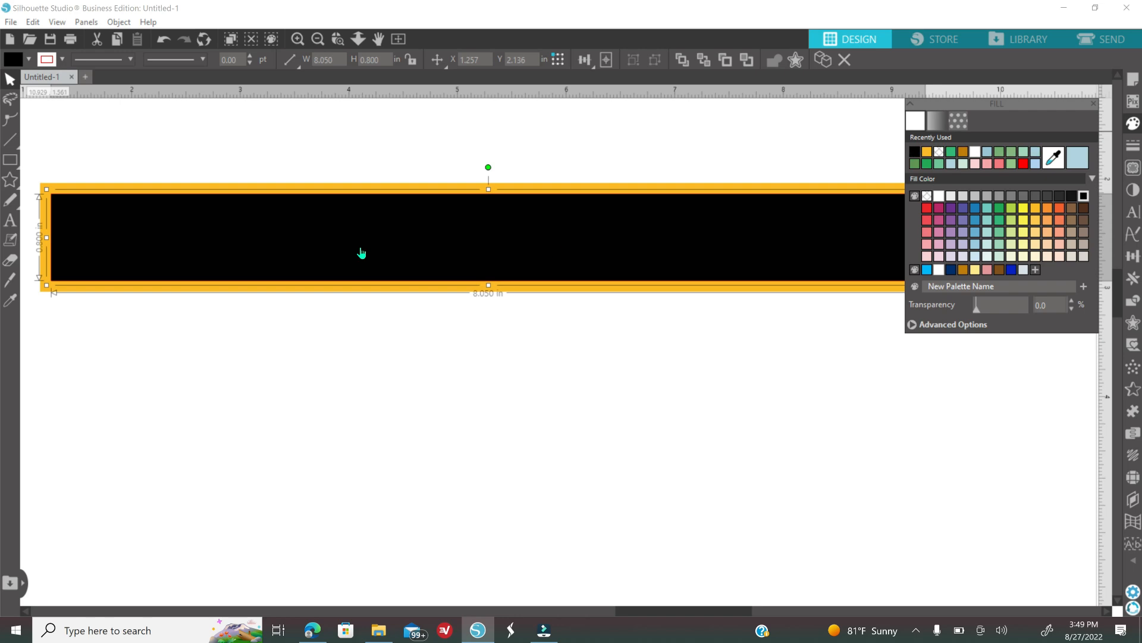
left_click(1095, 103)
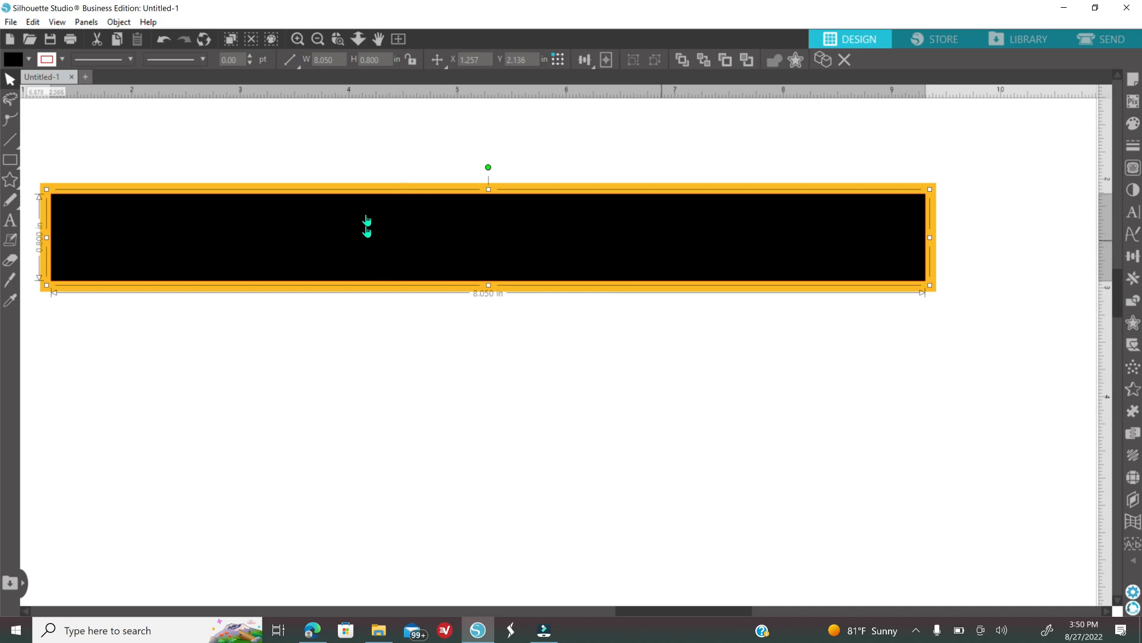
Step: Set the black rectangle's width to 8.25 in and deselect it
left_click(334, 59)
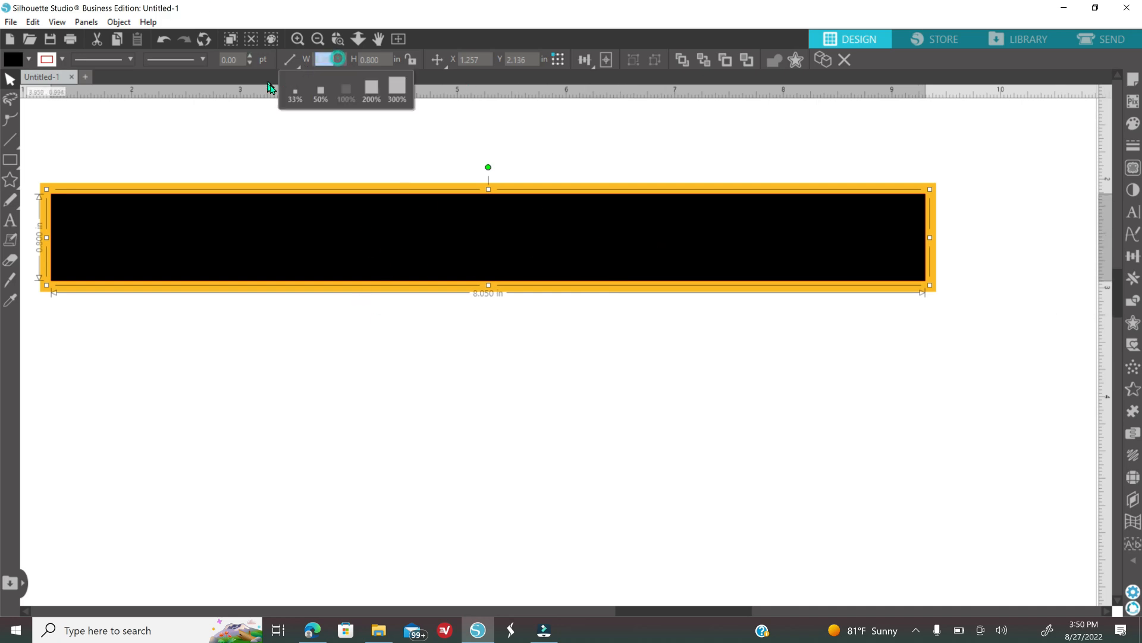
type("8.25")
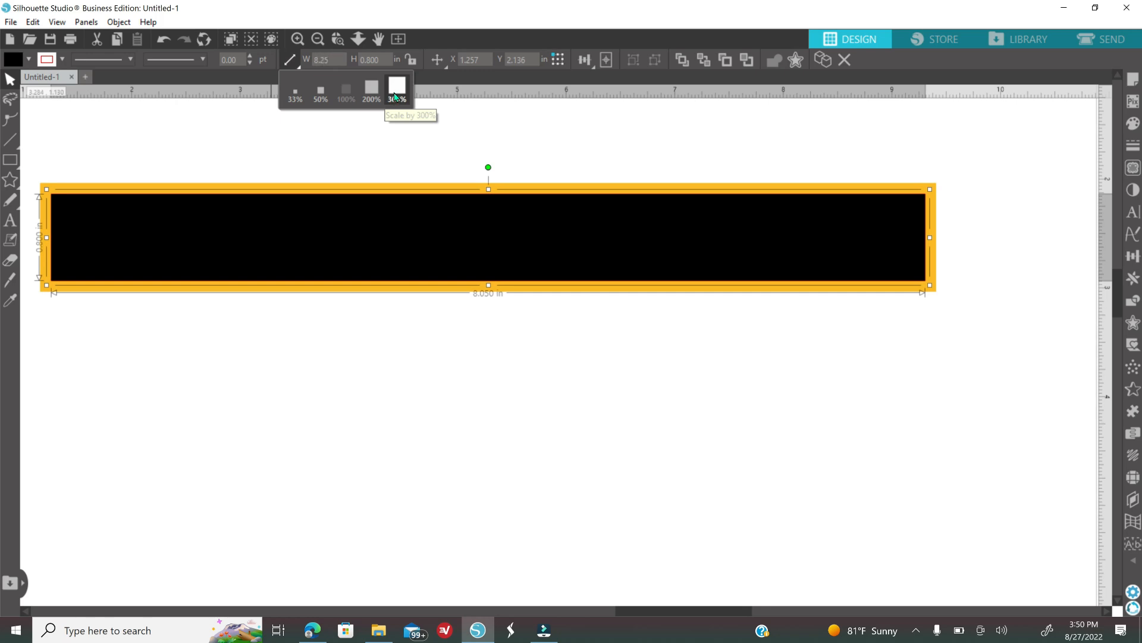
key("Return")
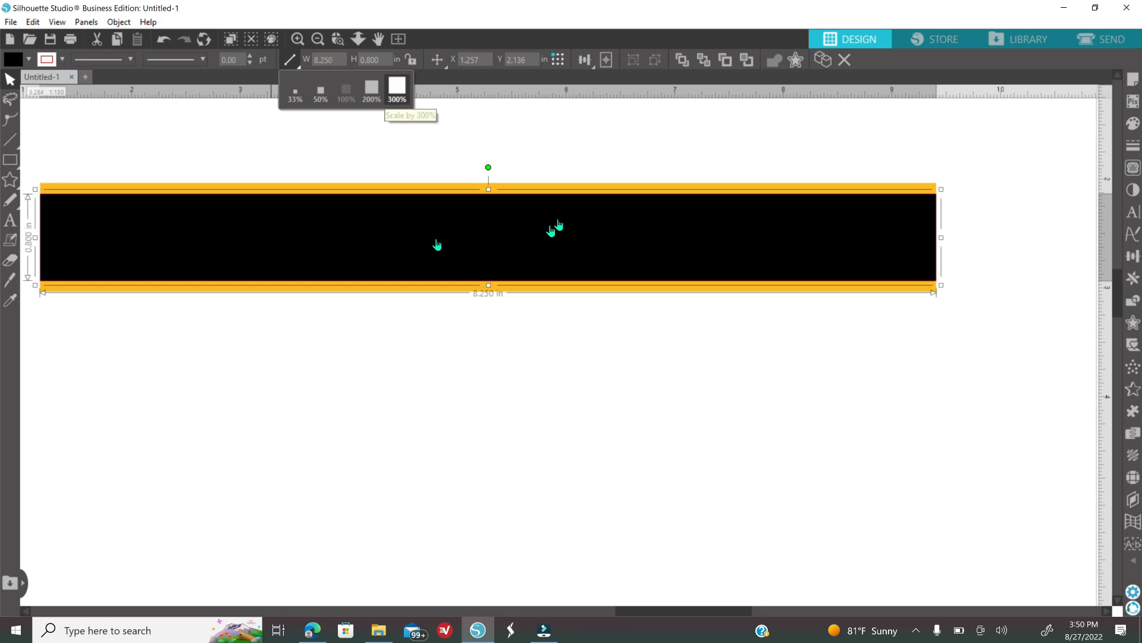
left_click(708, 455)
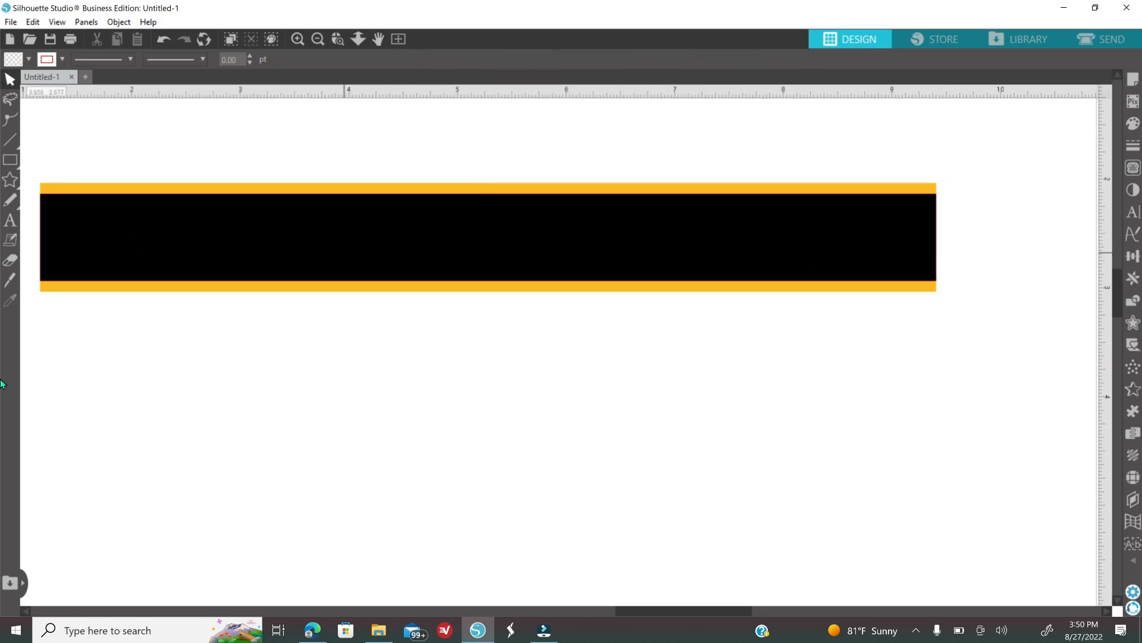
Step: Fill the black rectangle with the blue cloud pattern by sampling the cloud paper with the Eyedropper tool
left_click(317, 40)
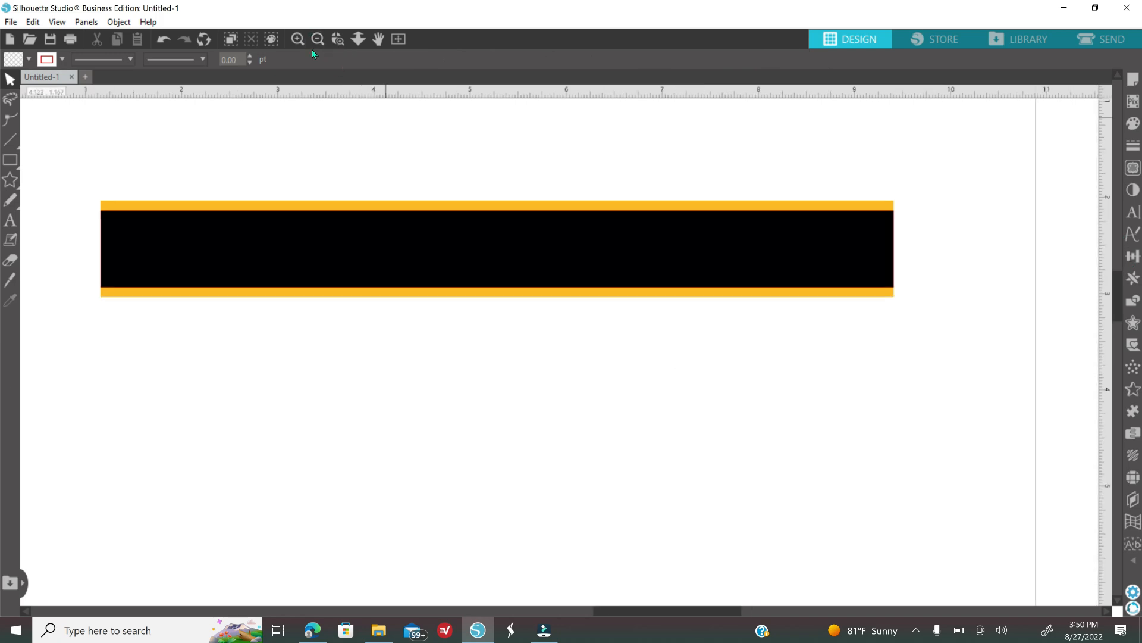
left_click_drag(198, 426, 141, 400)
left_click(317, 41)
left_click(316, 383)
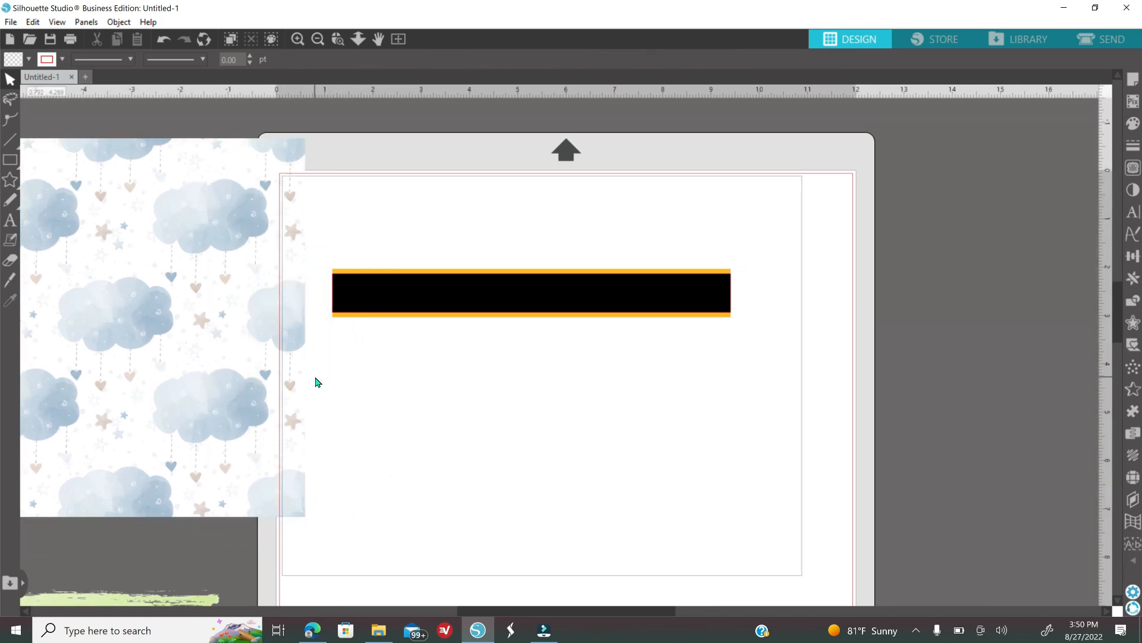
left_click(10, 201)
left_click(398, 315)
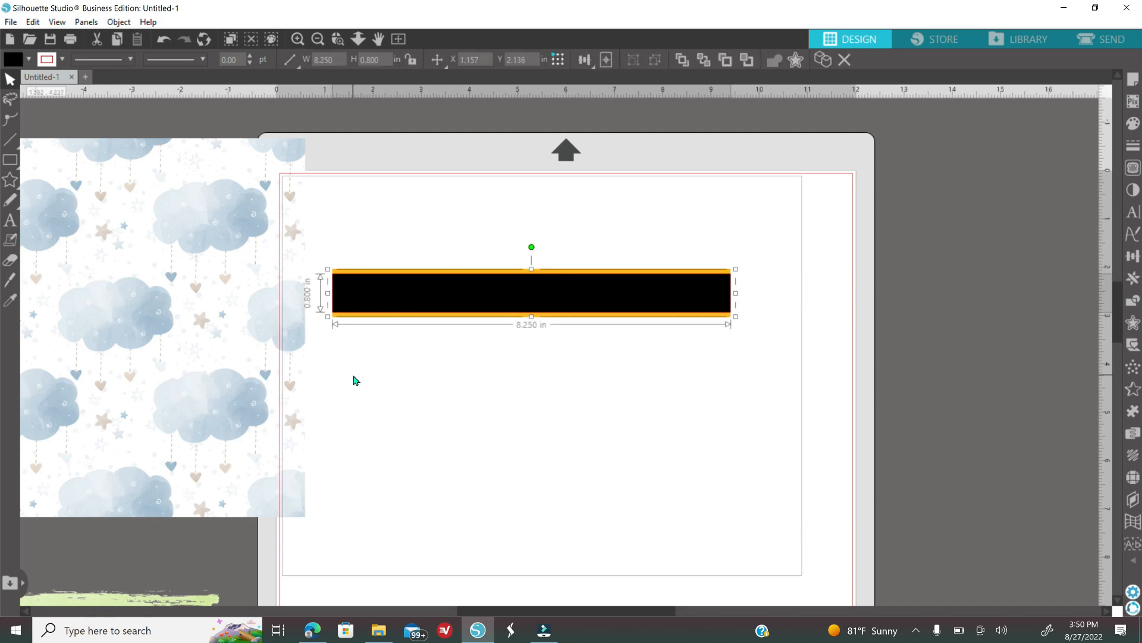
left_click(9, 302)
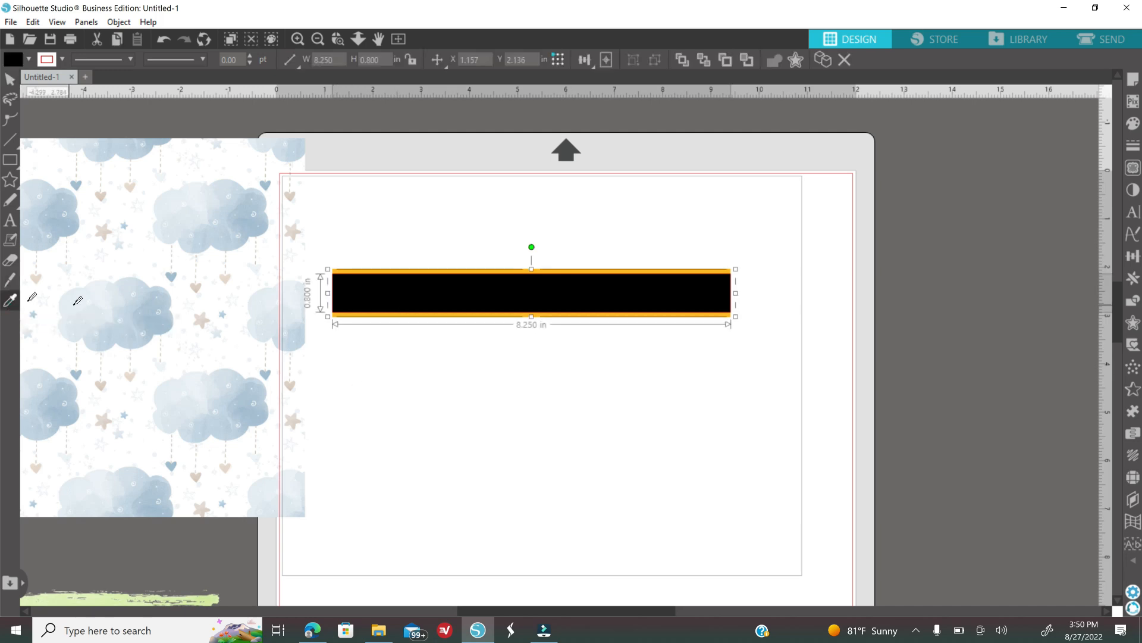
left_click(215, 260)
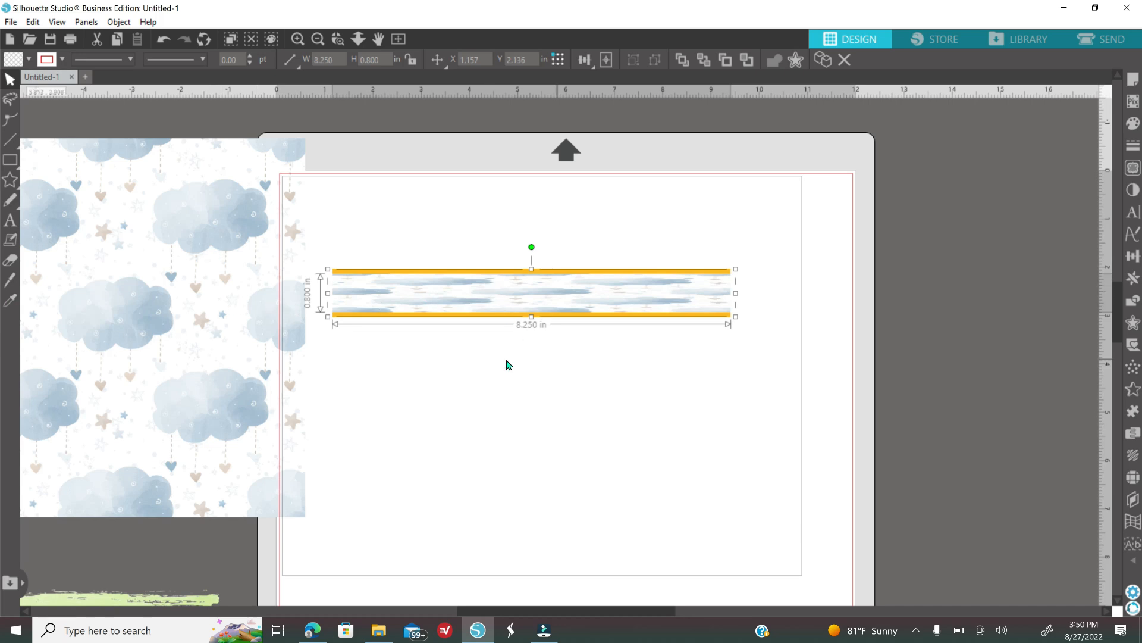
Step: Set the rectangle's cloud pattern fill to keep its original aspect ratio
left_click(298, 39)
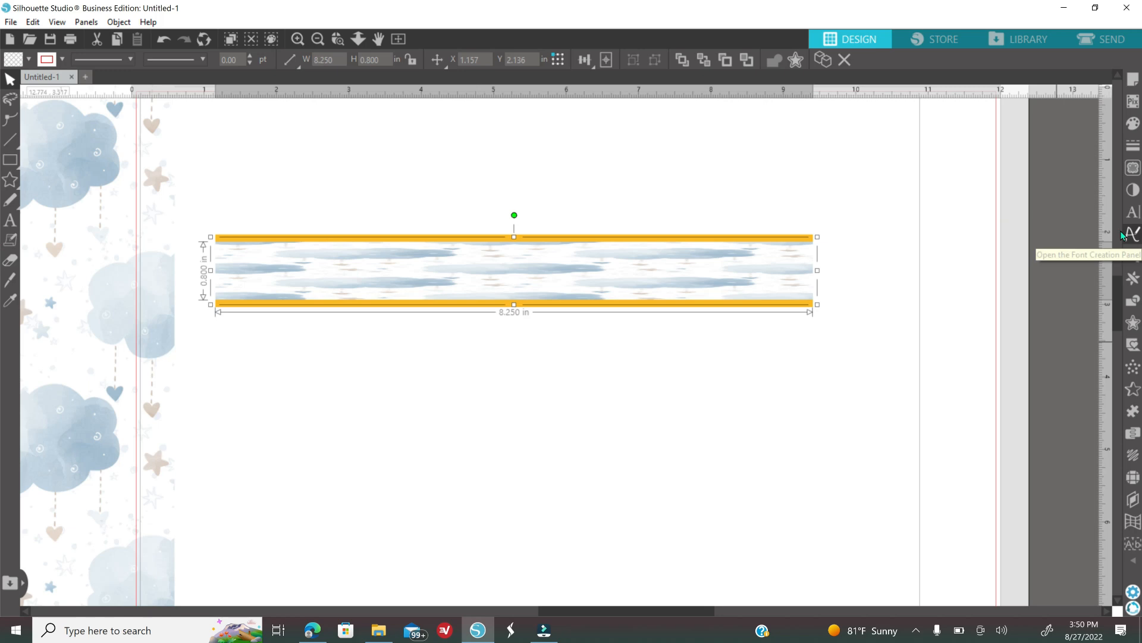
left_click(1135, 126)
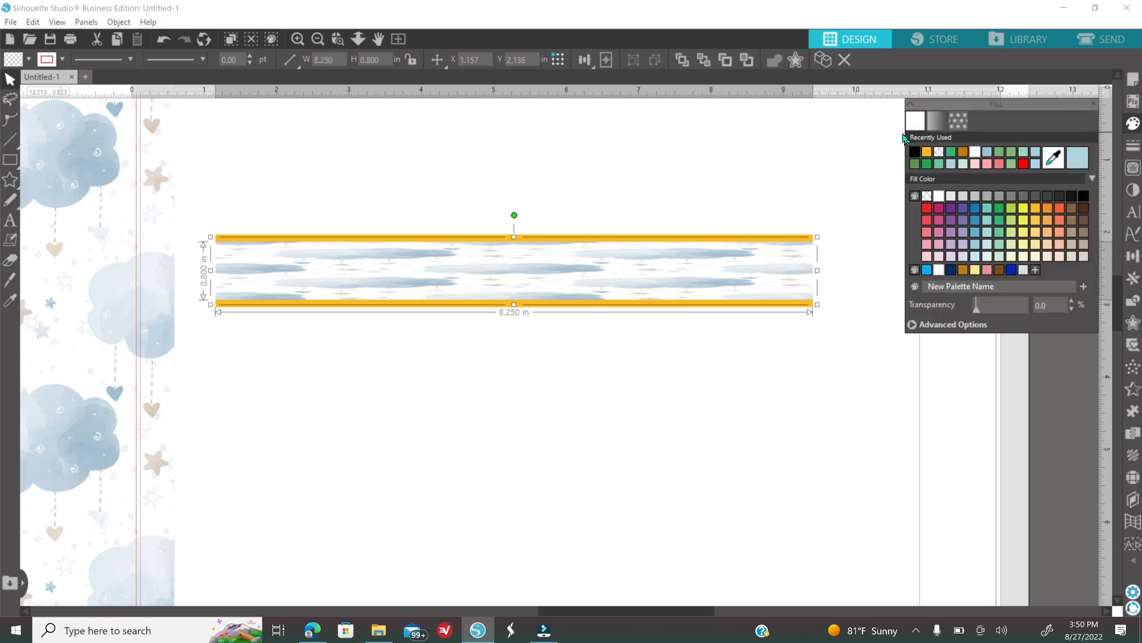
left_click(964, 125)
left_click(913, 304)
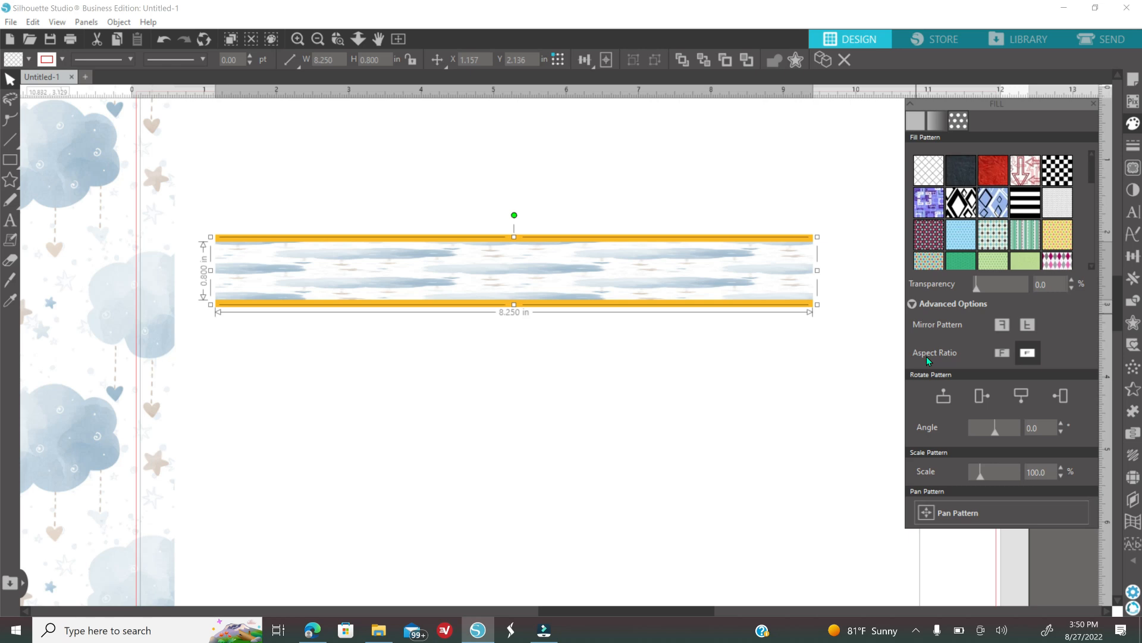
left_click(1002, 352)
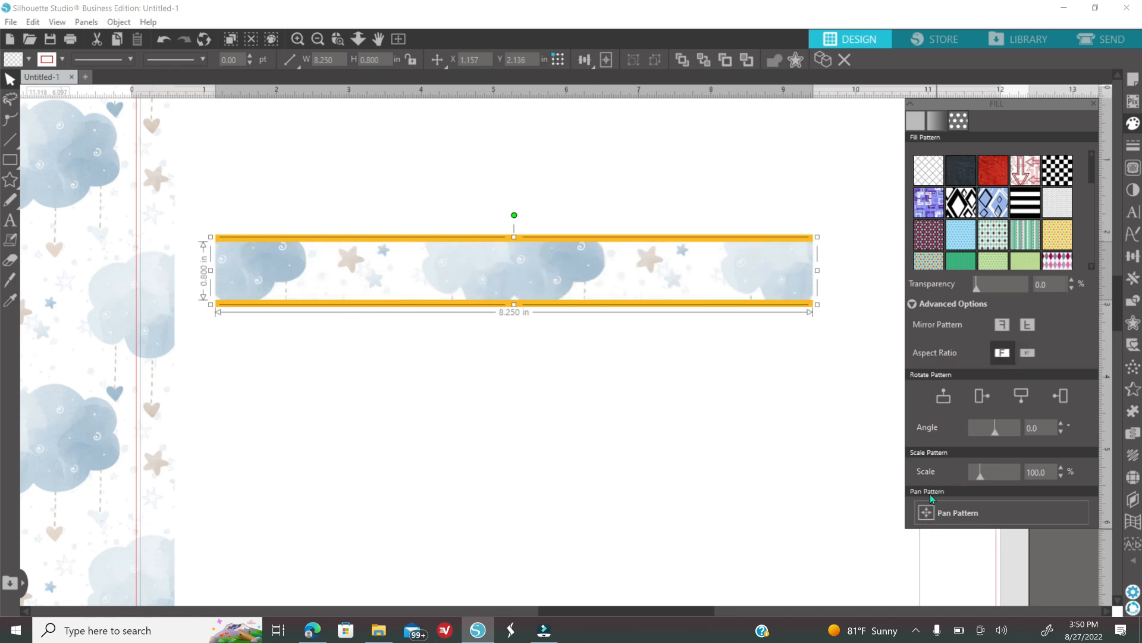
Step: Scale the rectangle's cloud pattern down to 26% and deselect it
left_click(978, 471)
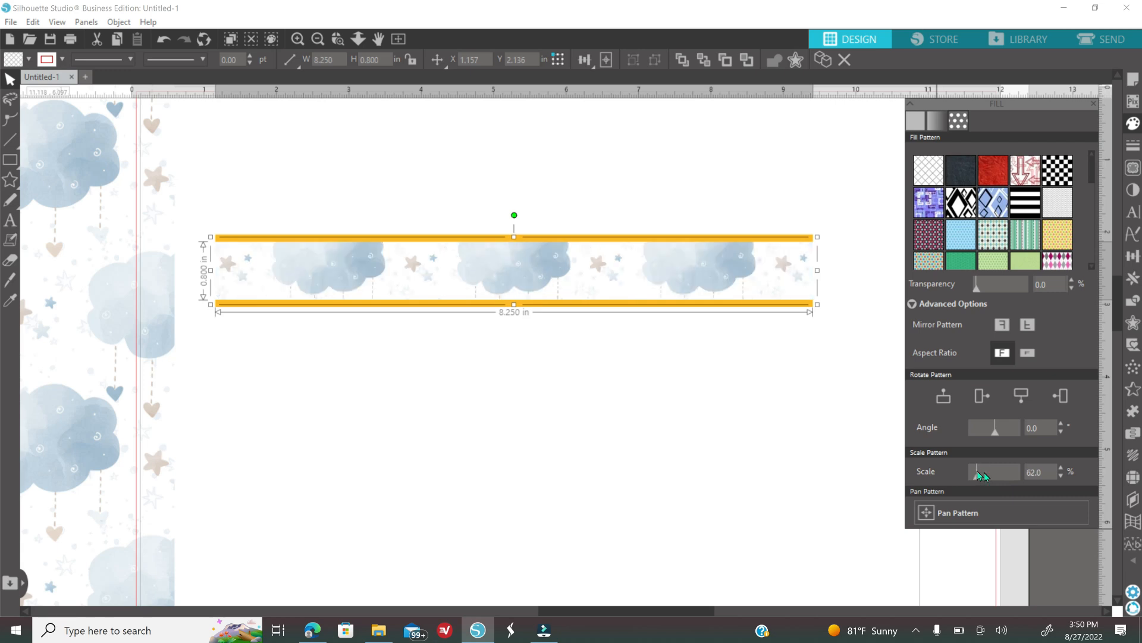
left_click(1060, 475)
left_click(1061, 475)
left_click(1061, 476)
left_click(1061, 476)
left_click(1061, 475)
left_click(1061, 476)
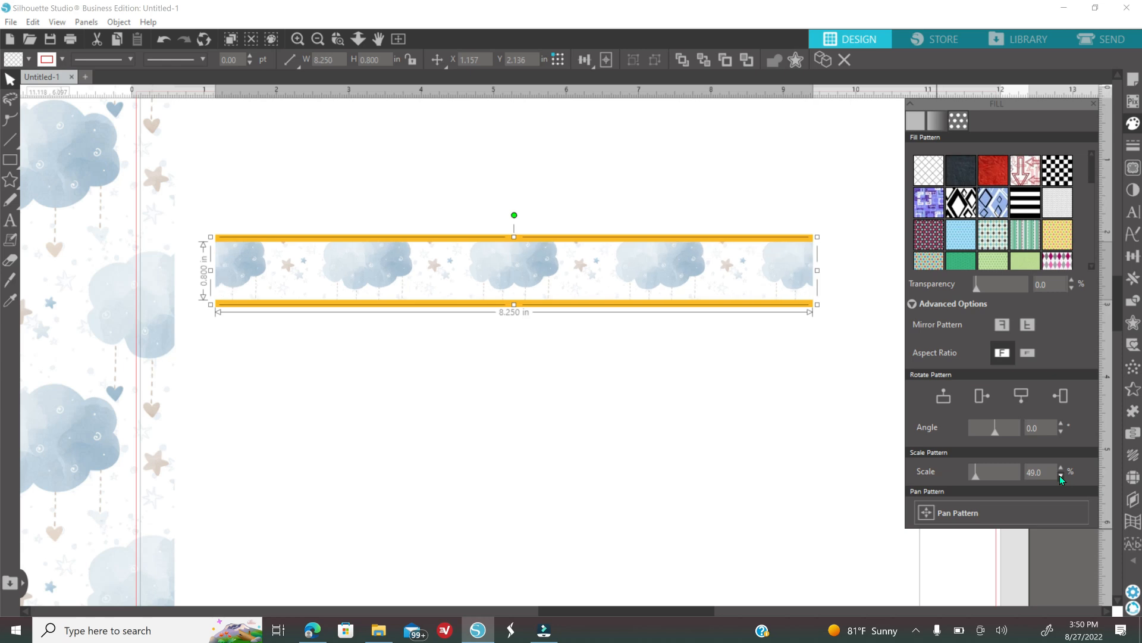
left_click(1060, 475)
left_click(1061, 475)
left_click(1061, 476)
left_click(1061, 476)
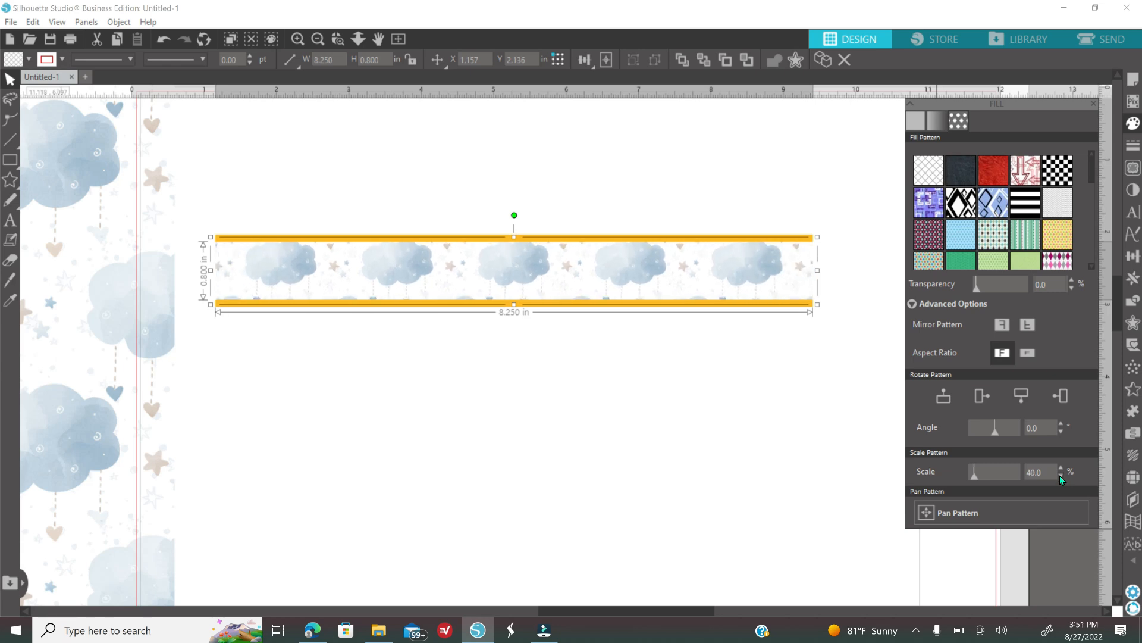
left_click(1061, 476)
left_click(1061, 476)
left_click(1061, 476)
left_click(1061, 476)
left_click(1061, 476)
left_click(1061, 476)
left_click(502, 451)
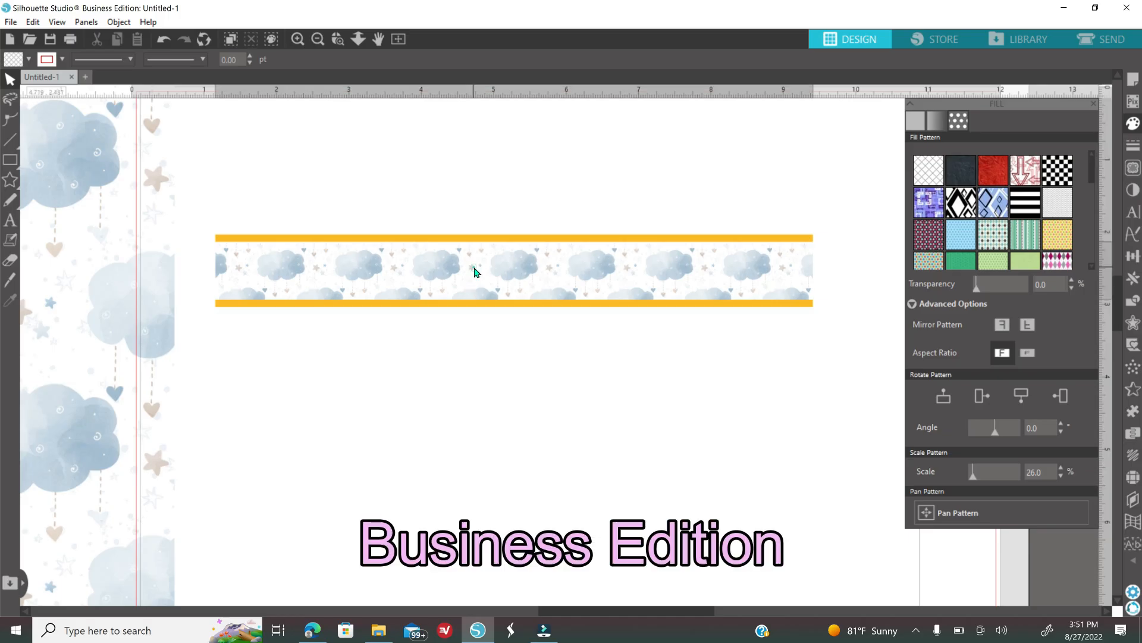
Step: Replace the cloud pattern in the inner rectangle with a solid black fill
left_click(474, 272)
left_click(915, 120)
left_click(915, 154)
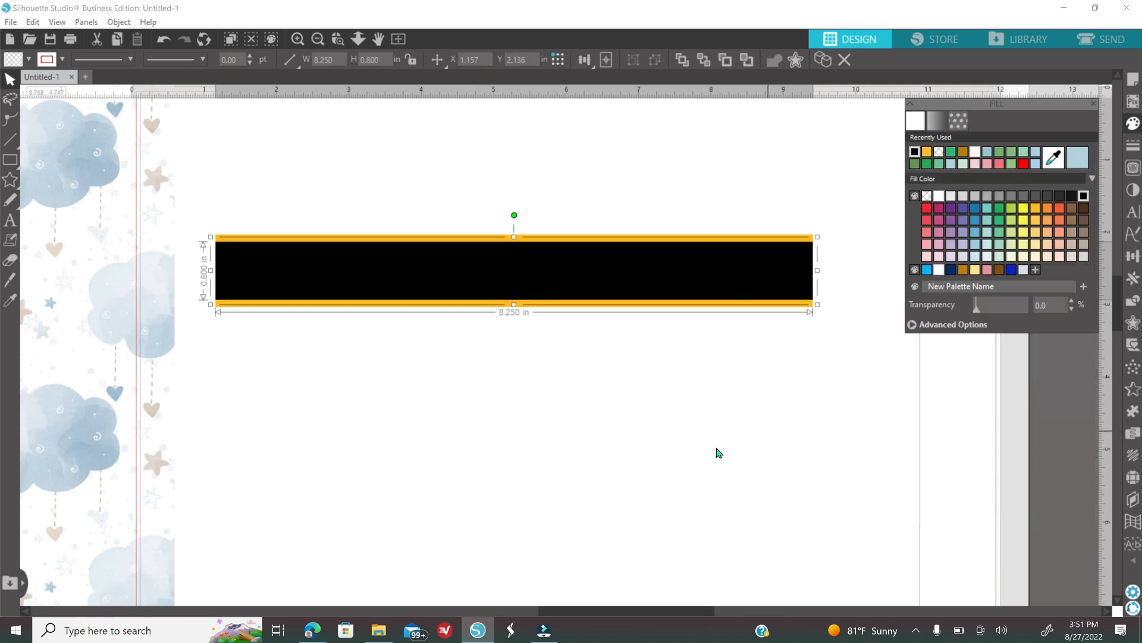
Step: Place the cloud paper behind the strip so it extends past both ends, and resize it to about 8.66 in square
left_click_drag(712, 440, 653, 440)
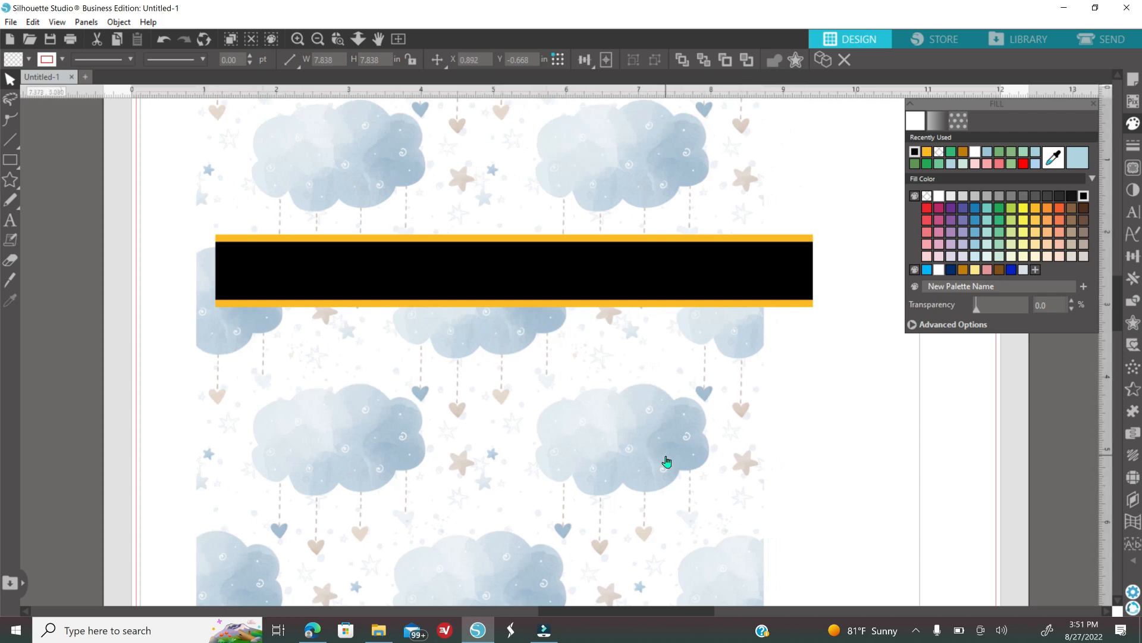
left_click(318, 37)
left_click_drag(702, 521, 761, 579)
left_click_drag(729, 539, 722, 538)
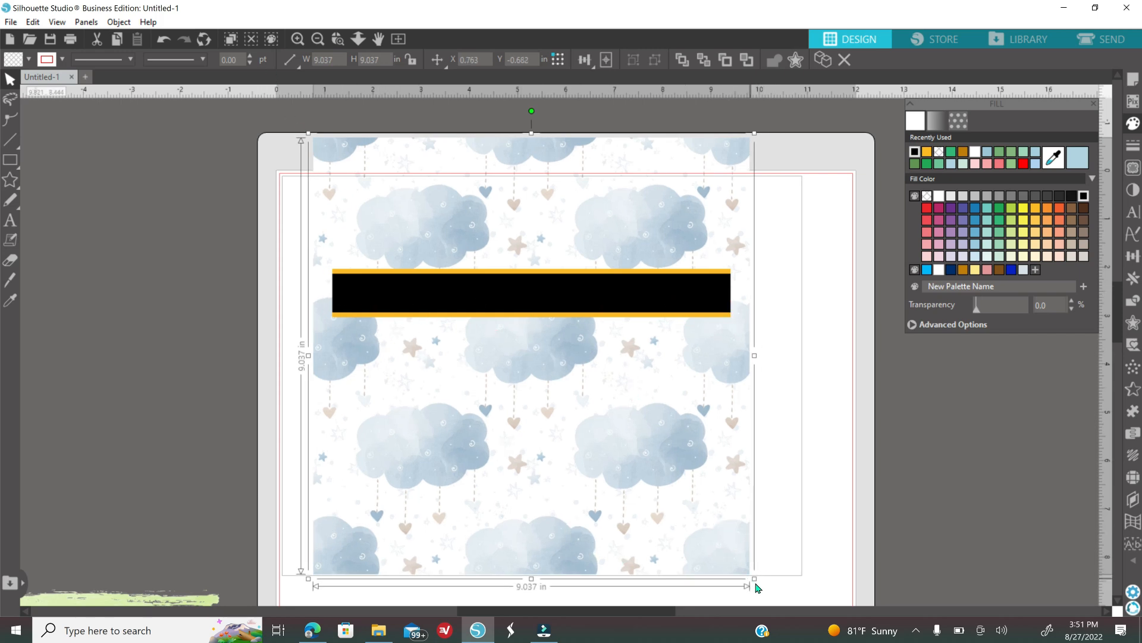
left_click_drag(755, 579, 742, 560)
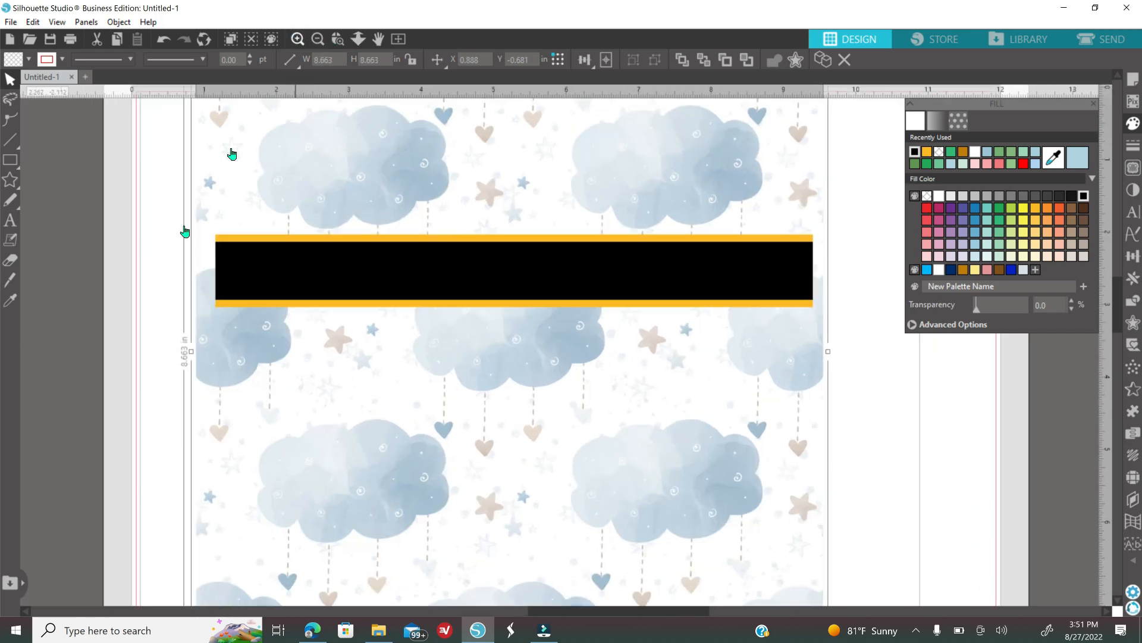
Step: Crop the cloud paper to the shape of the black rectangle
left_click(297, 39)
left_click(324, 281)
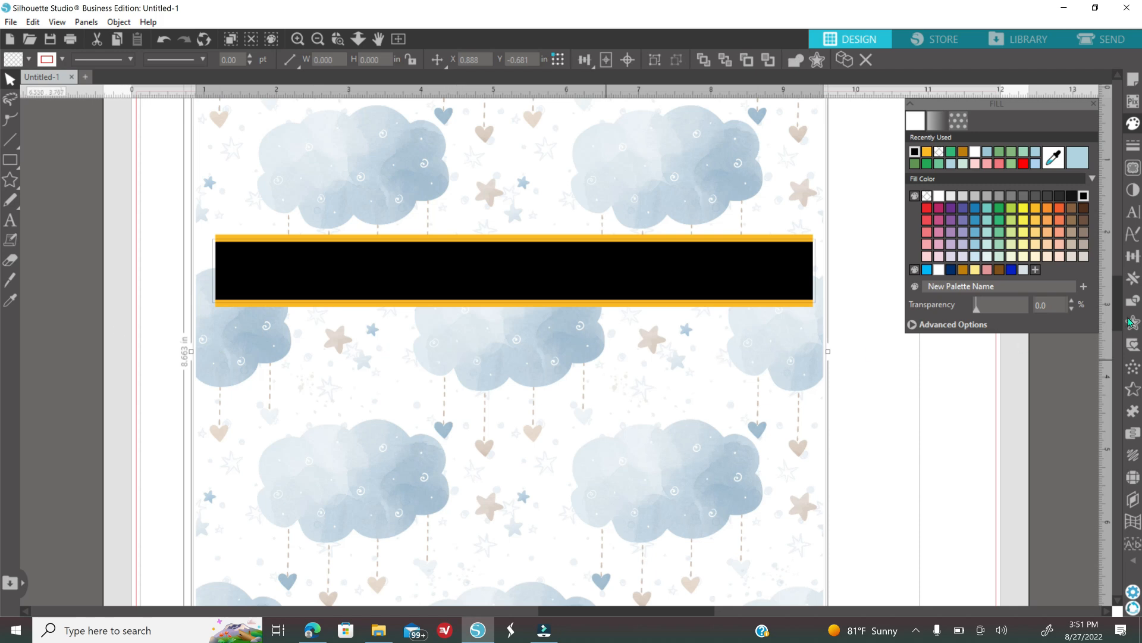
left_click(1133, 301)
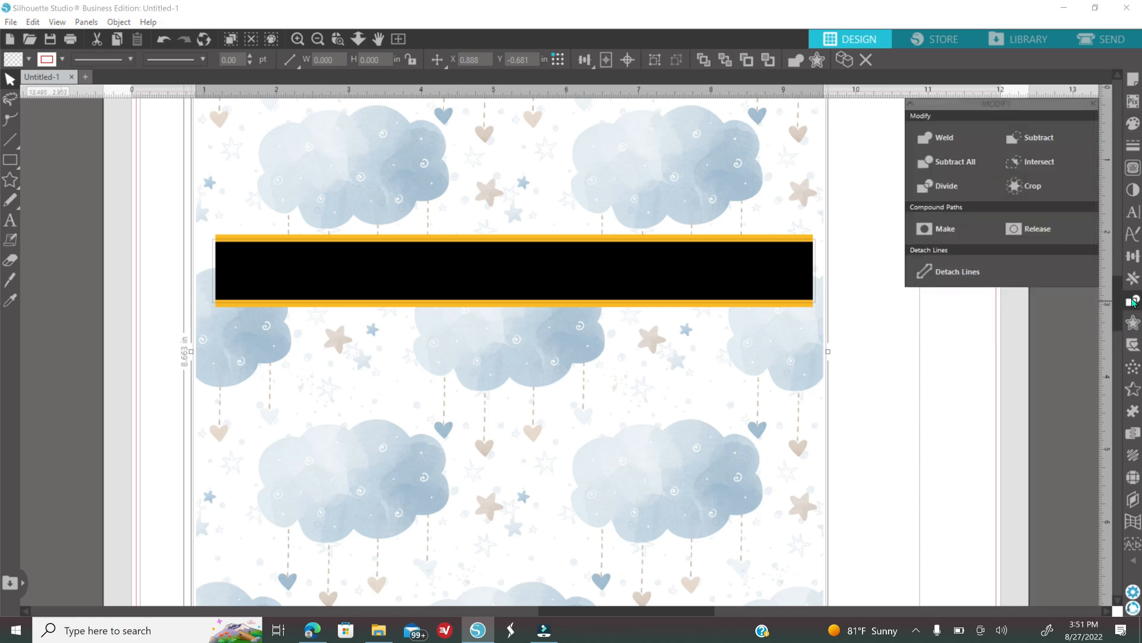
left_click(1038, 186)
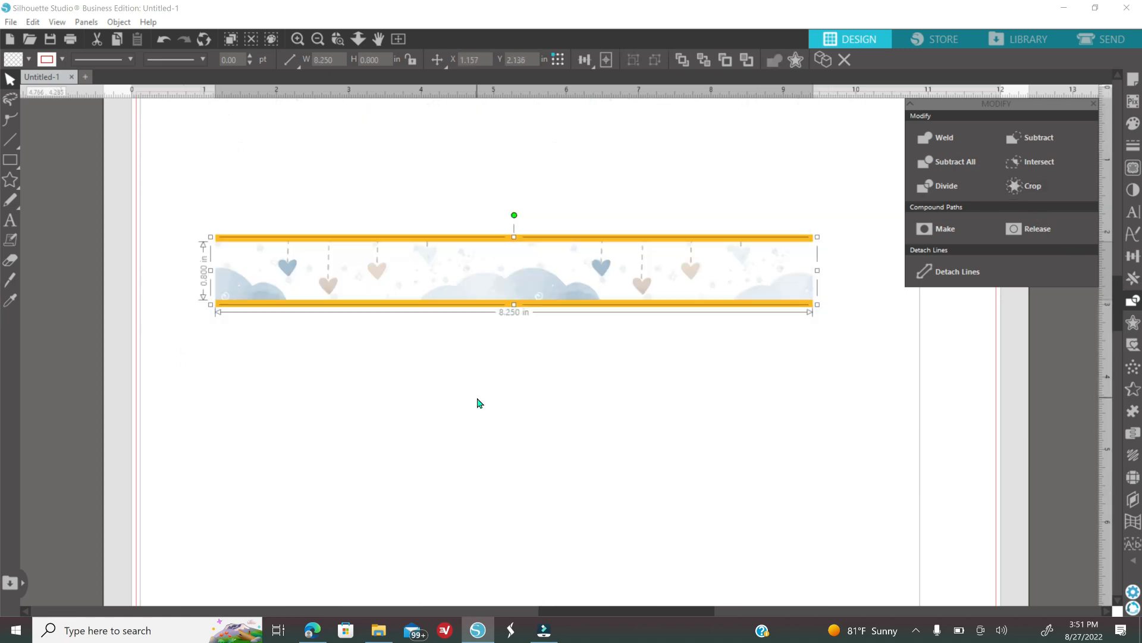
Step: Scale the cropped strip's cloud pattern fill down to 21%
left_click(1132, 125)
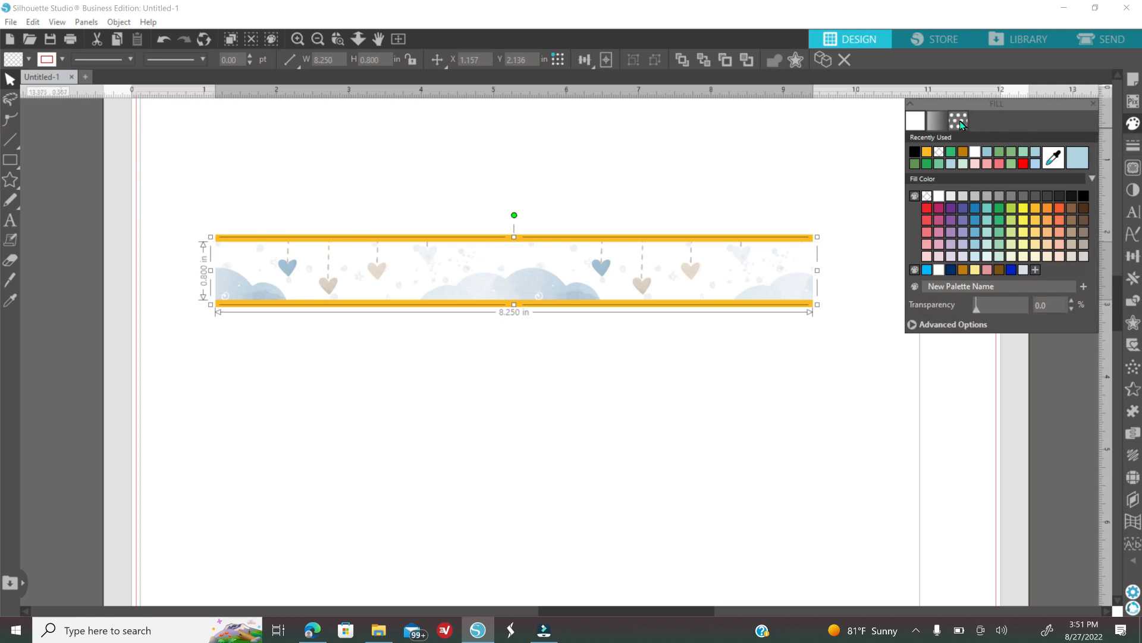
left_click(959, 121)
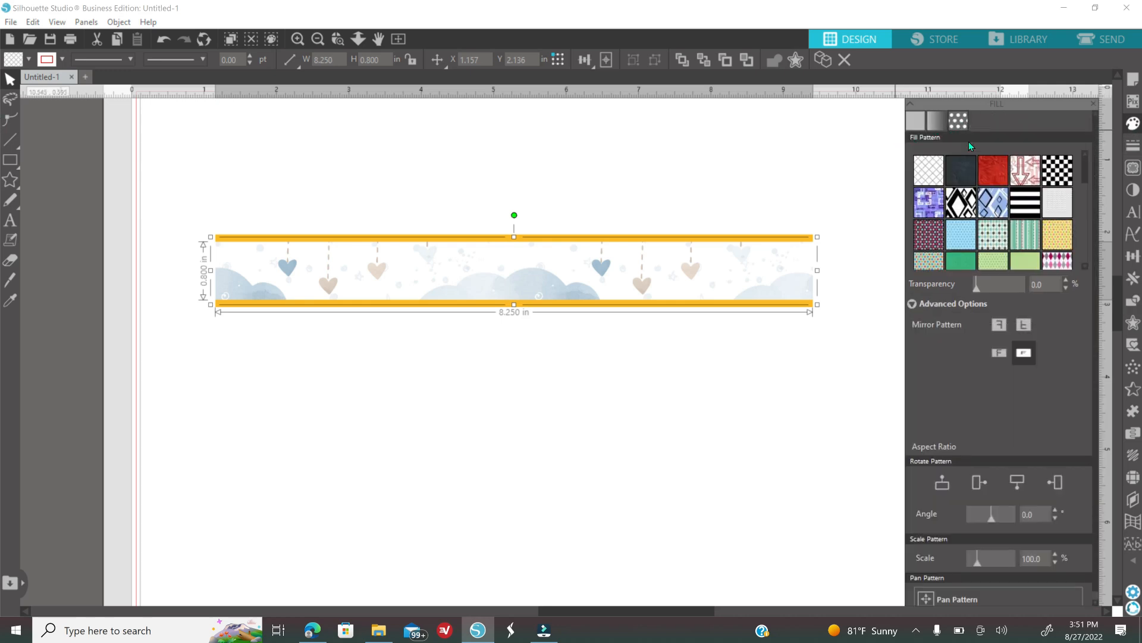
scroll(964, 544, "down", 1)
left_click_drag(976, 547, 971, 546)
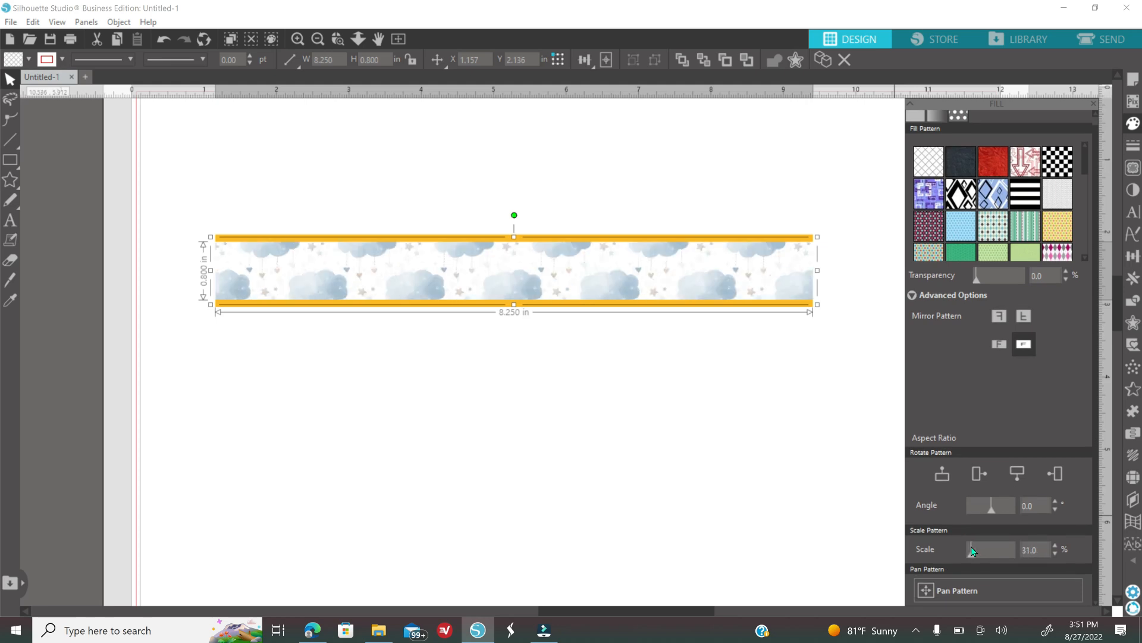
left_click(1058, 554)
left_click(1058, 553)
left_click(1058, 553)
left_click(1057, 553)
left_click(1058, 553)
left_click(1058, 554)
left_click(1058, 554)
left_click(1057, 554)
left_click(1057, 553)
left_click(1057, 553)
left_click(1057, 554)
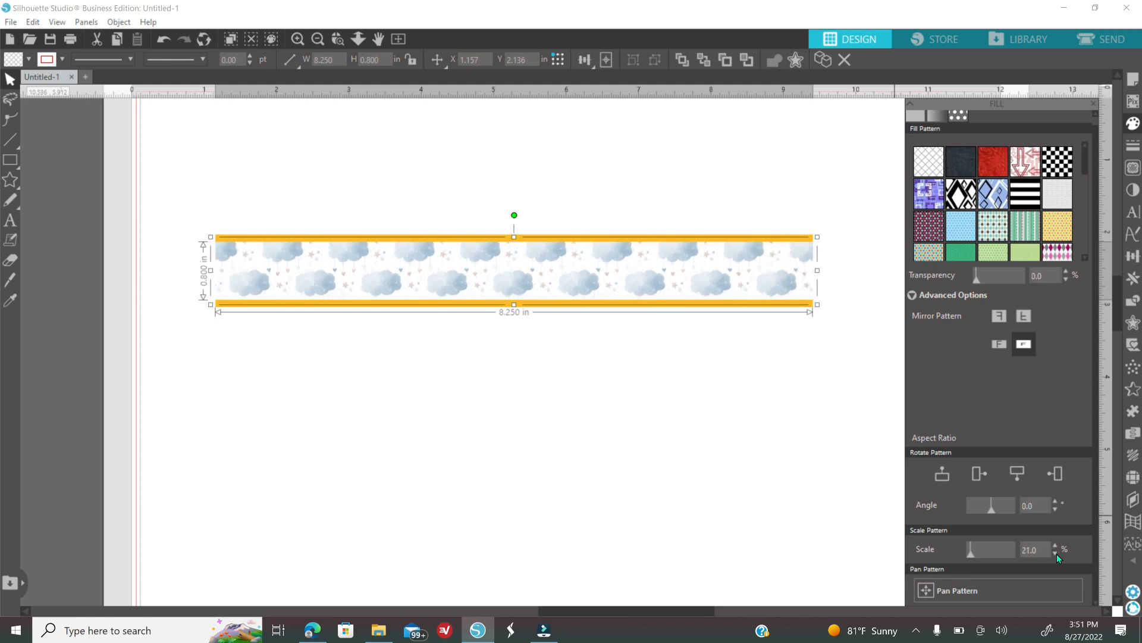
Step: Deselect the cloud strip and close the fill settings
left_click(217, 216)
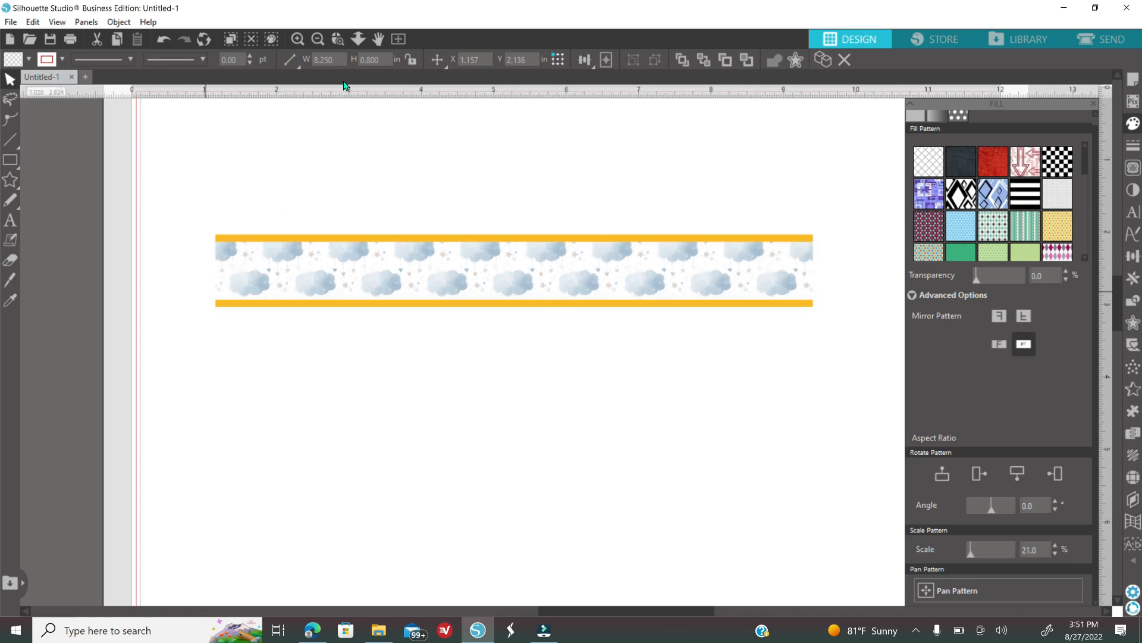
left_click(296, 37)
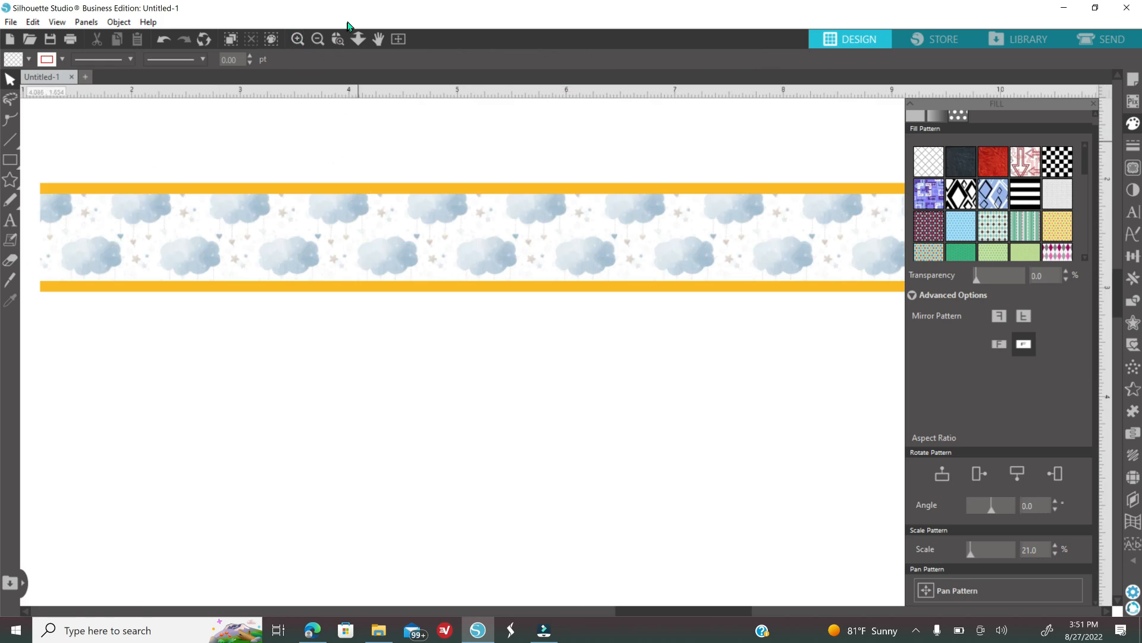
left_click(318, 39)
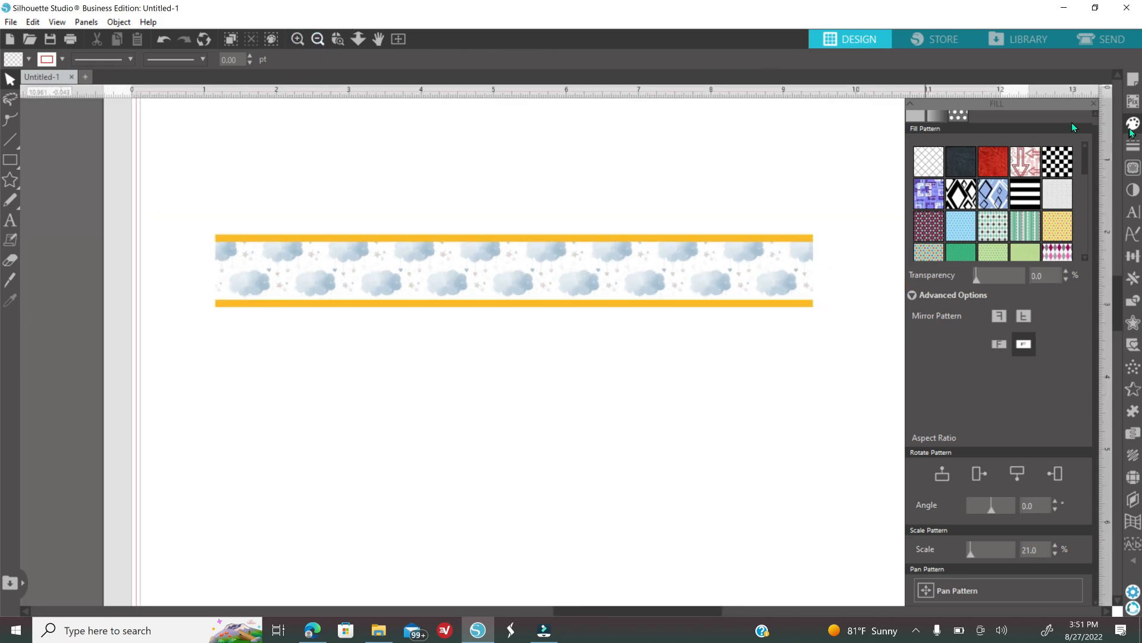
left_click(1096, 104)
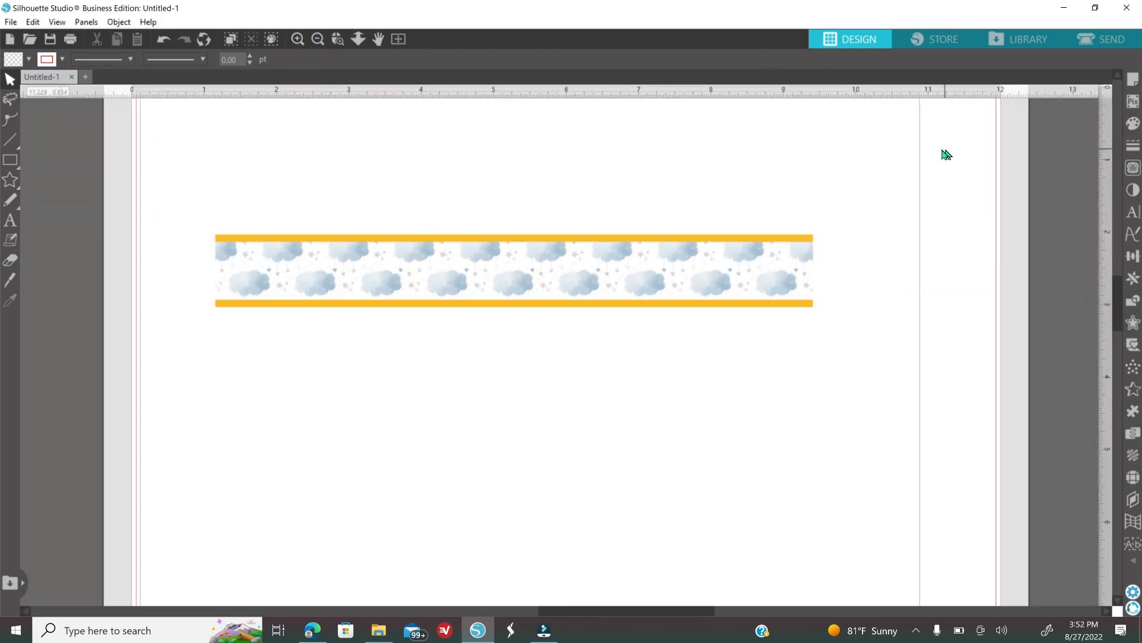
left_click(295, 39)
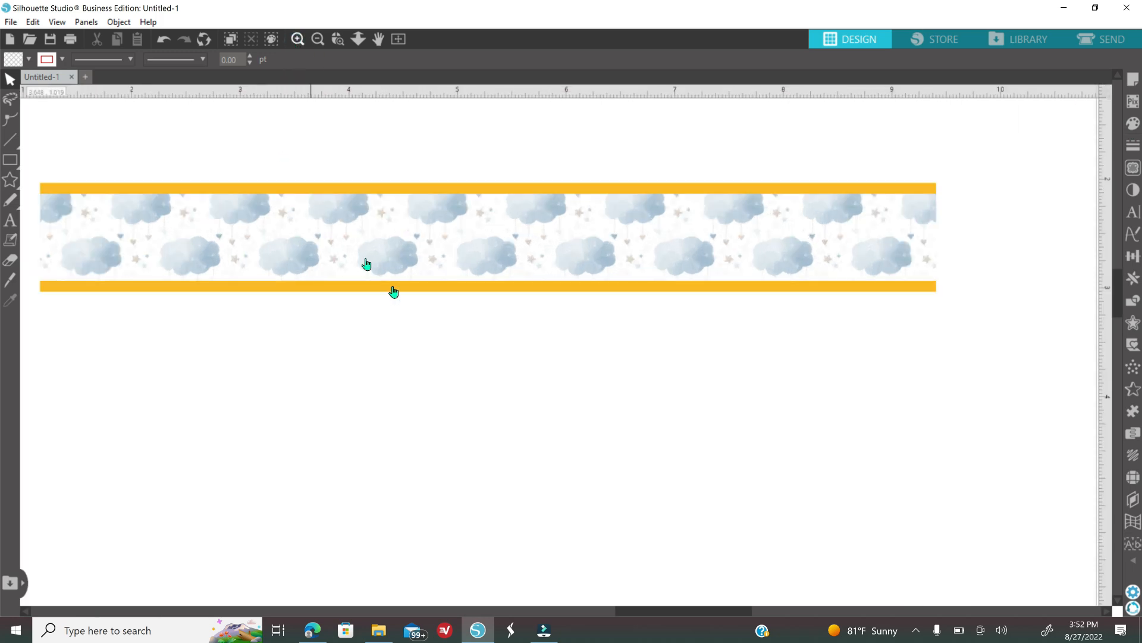
Step: Create an internal offset of the cloud strip at a distance of 0.035 in with square corners
left_click(240, 249)
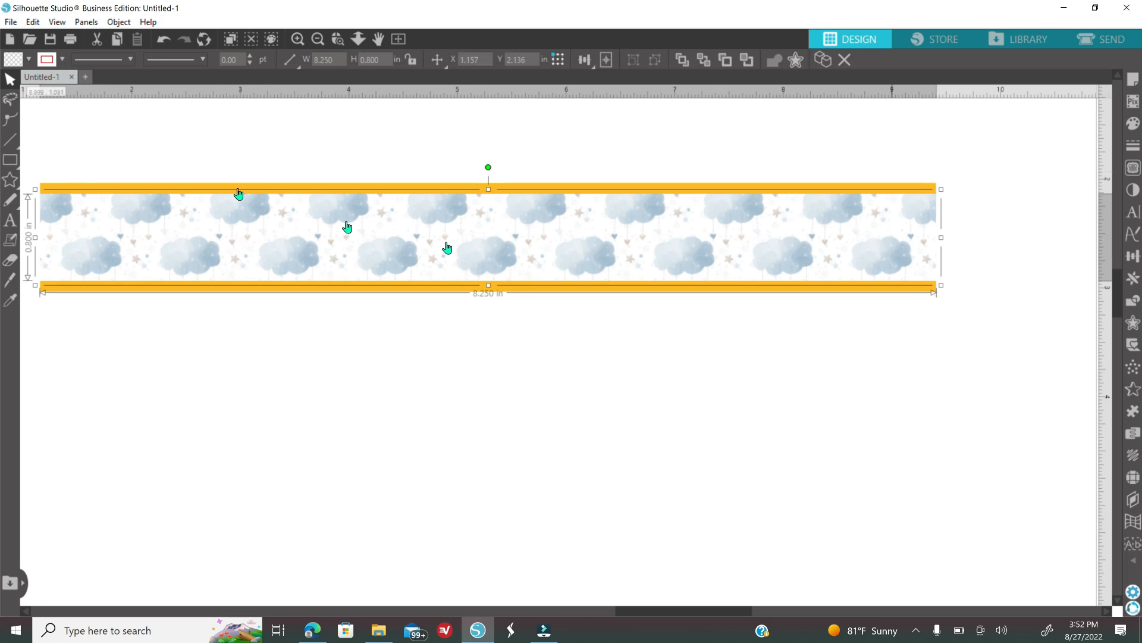
left_click(1134, 320)
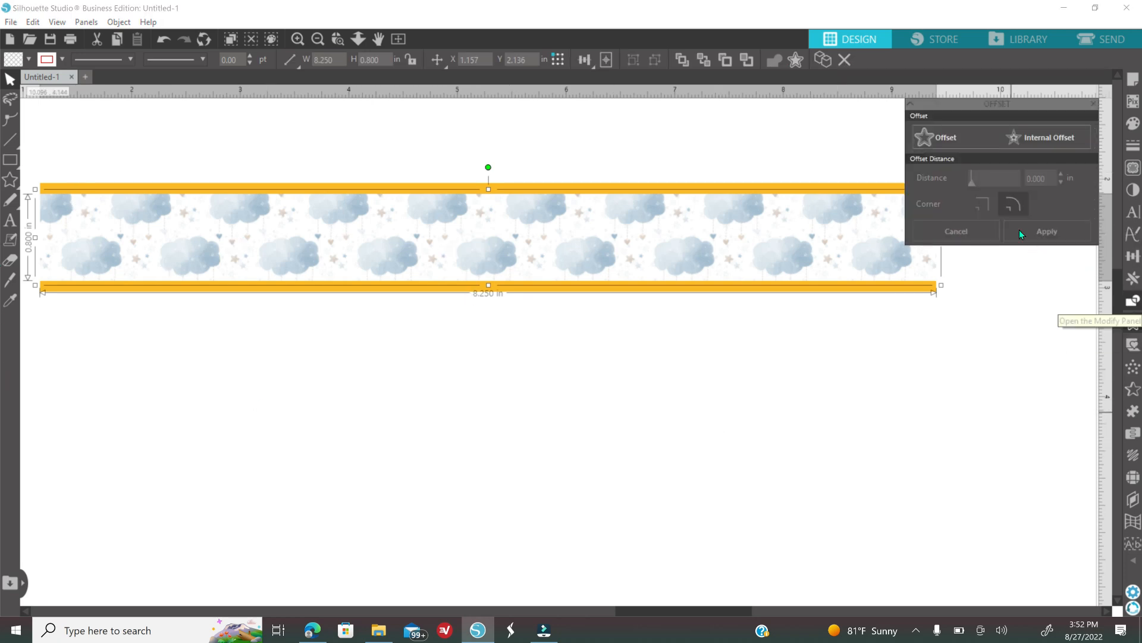
left_click(1030, 140)
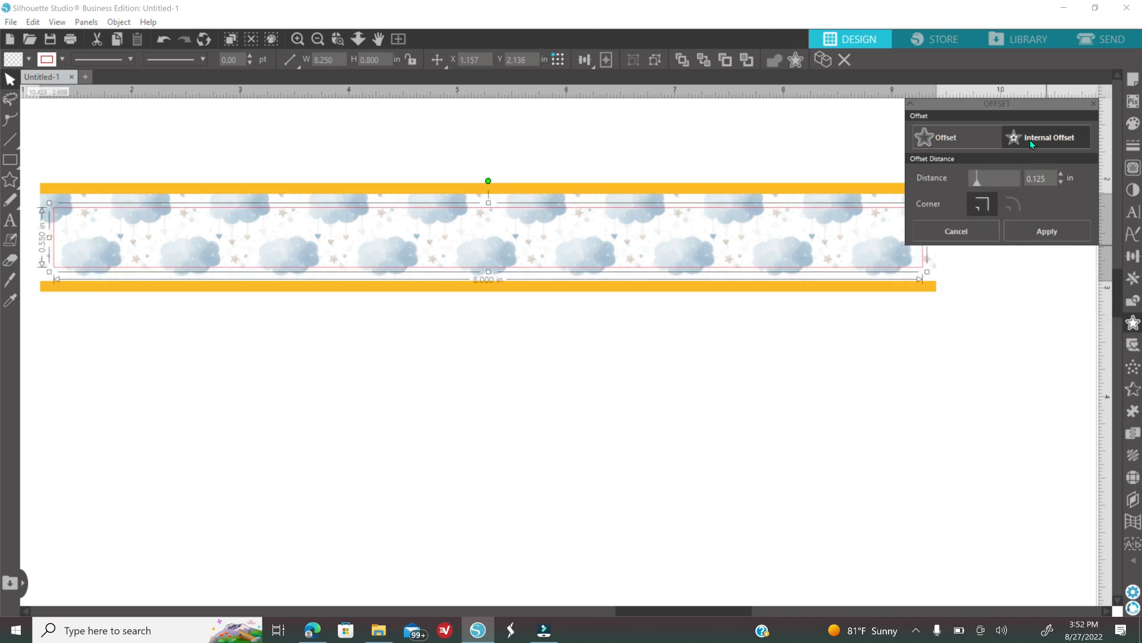
left_click(1061, 183)
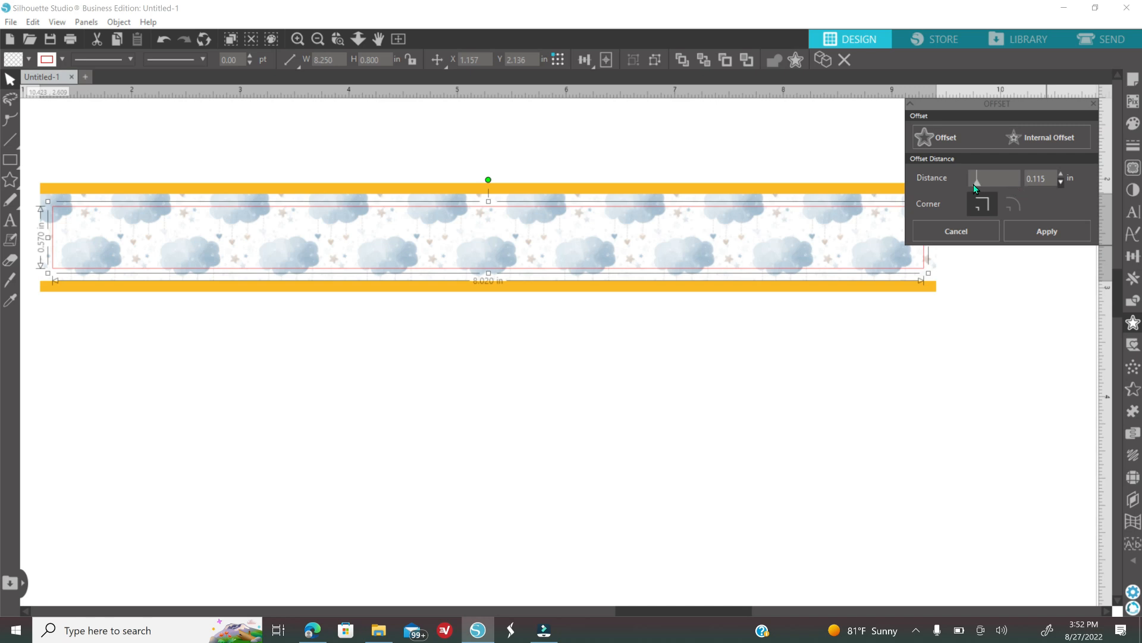
left_click_drag(976, 185, 971, 185)
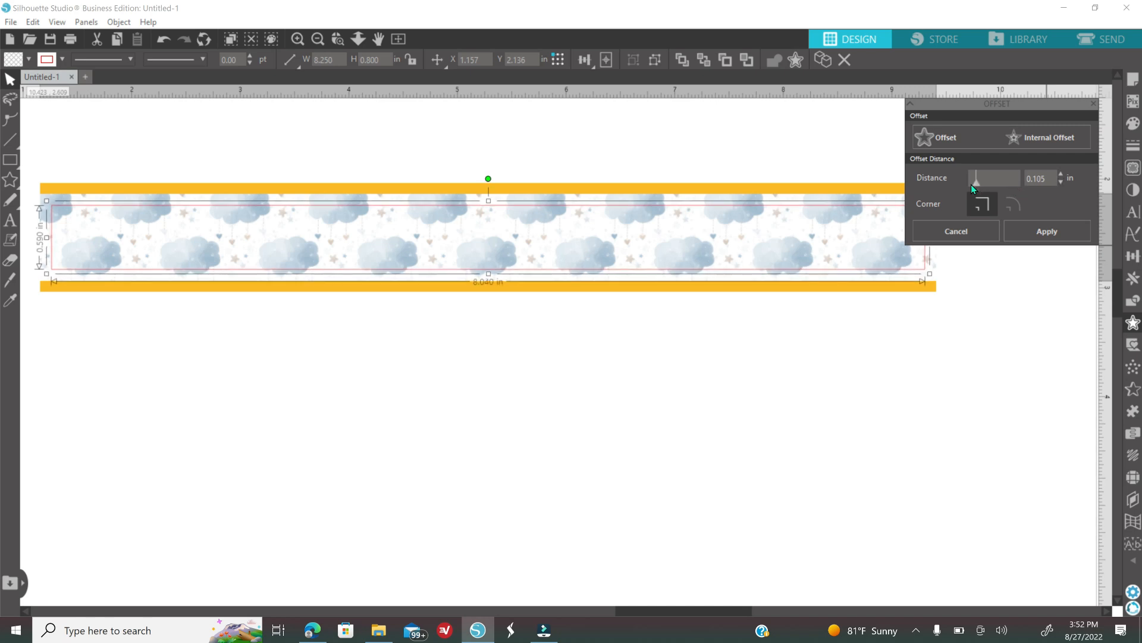
left_click(1061, 175)
left_click(1061, 175)
left_click(1061, 175)
left_click(1062, 175)
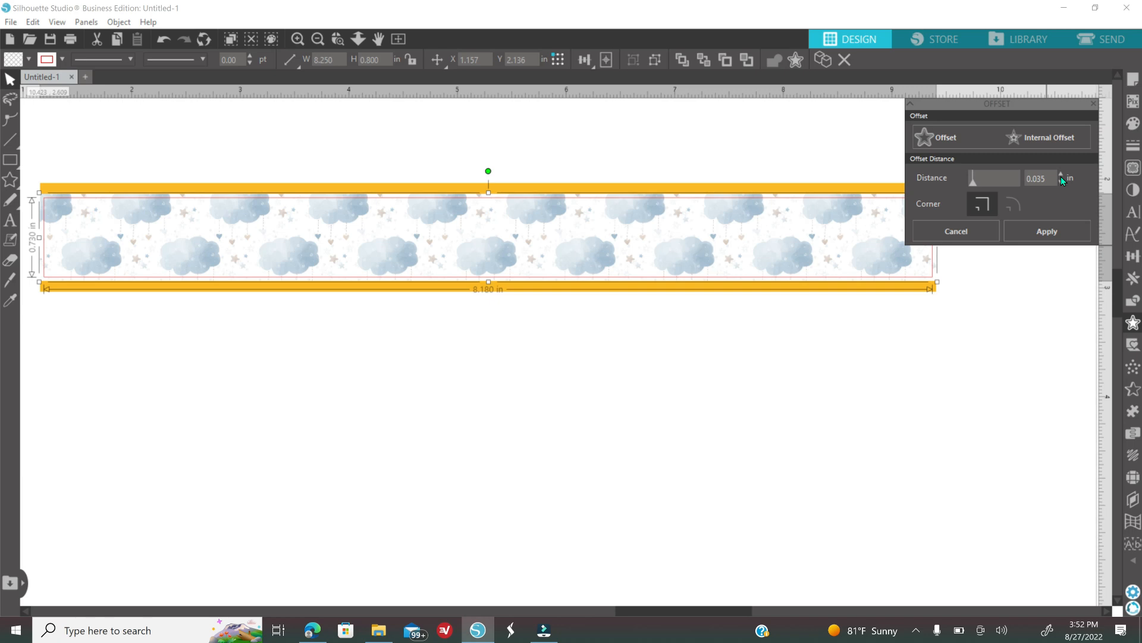
left_click(1059, 232)
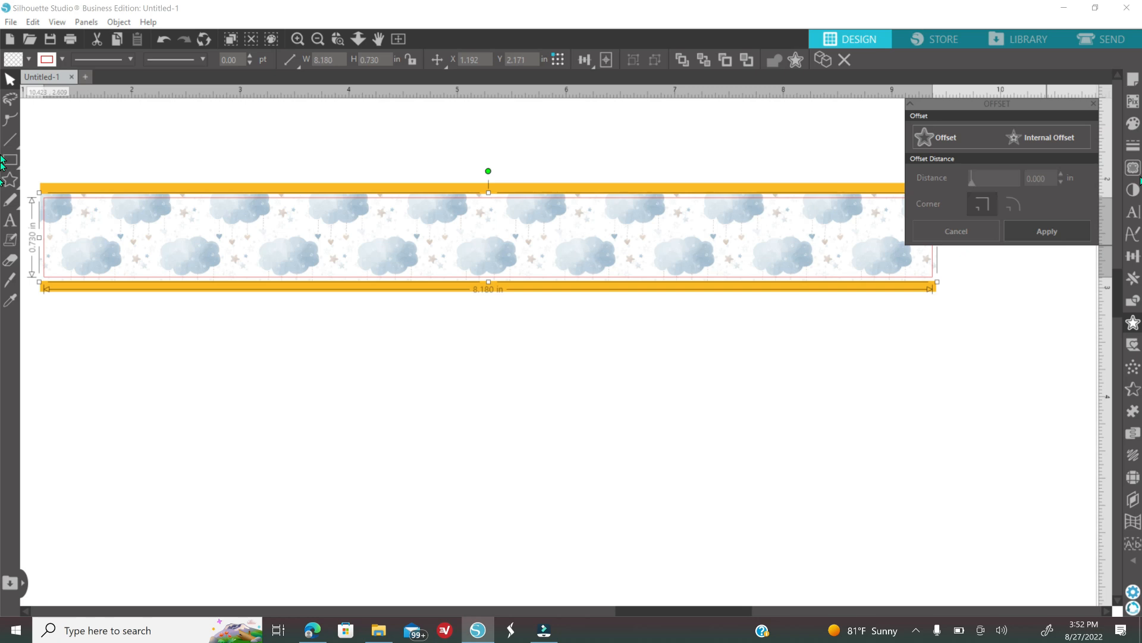
Step: Set the inner offset outline's line thickness to 1.50 pt
left_click(1133, 145)
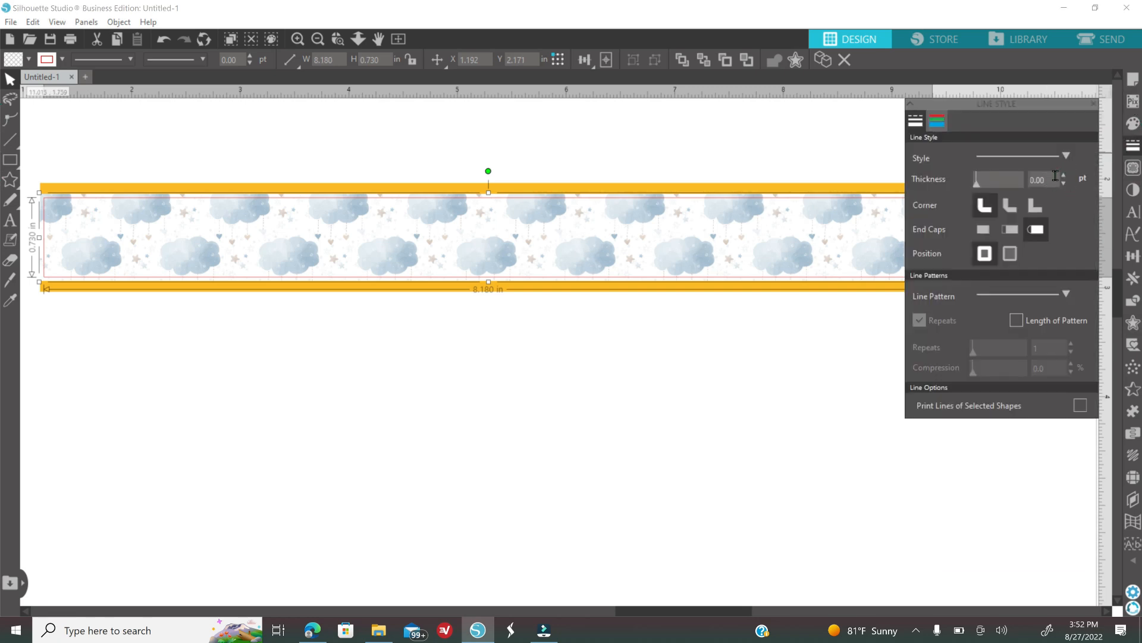
left_click(1065, 176)
left_click(1064, 176)
left_click(1064, 176)
left_click(1064, 176)
left_click(1064, 176)
left_click(1065, 176)
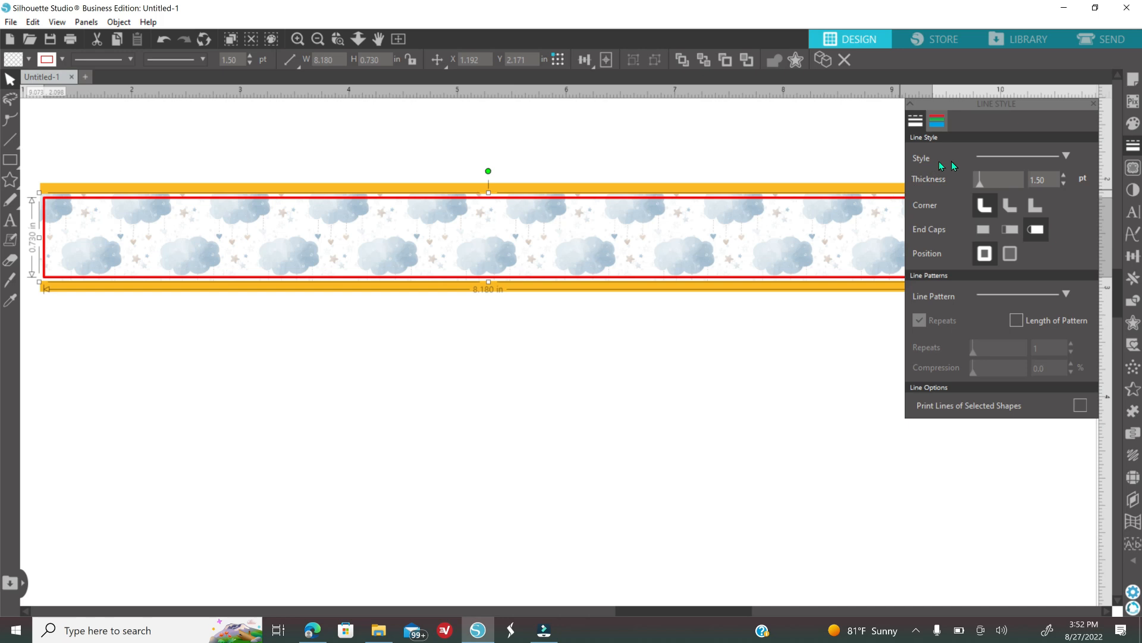
Step: Give the inner offset outline a short-dash line style and a golden-brown line color to imitate stitching
left_click(995, 154)
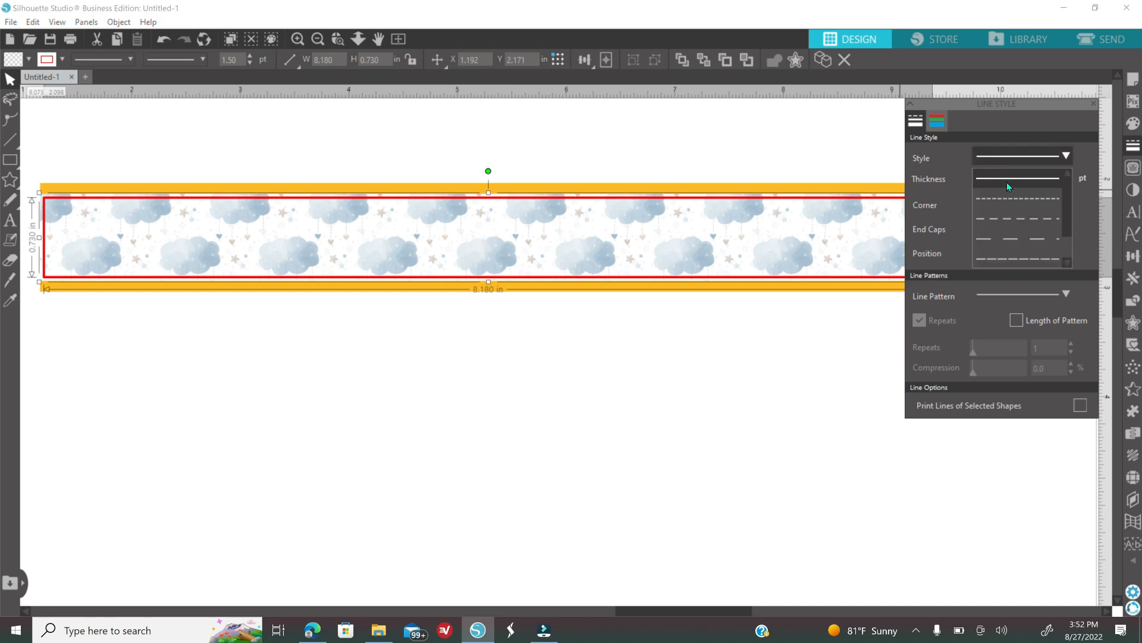
left_click(1006, 199)
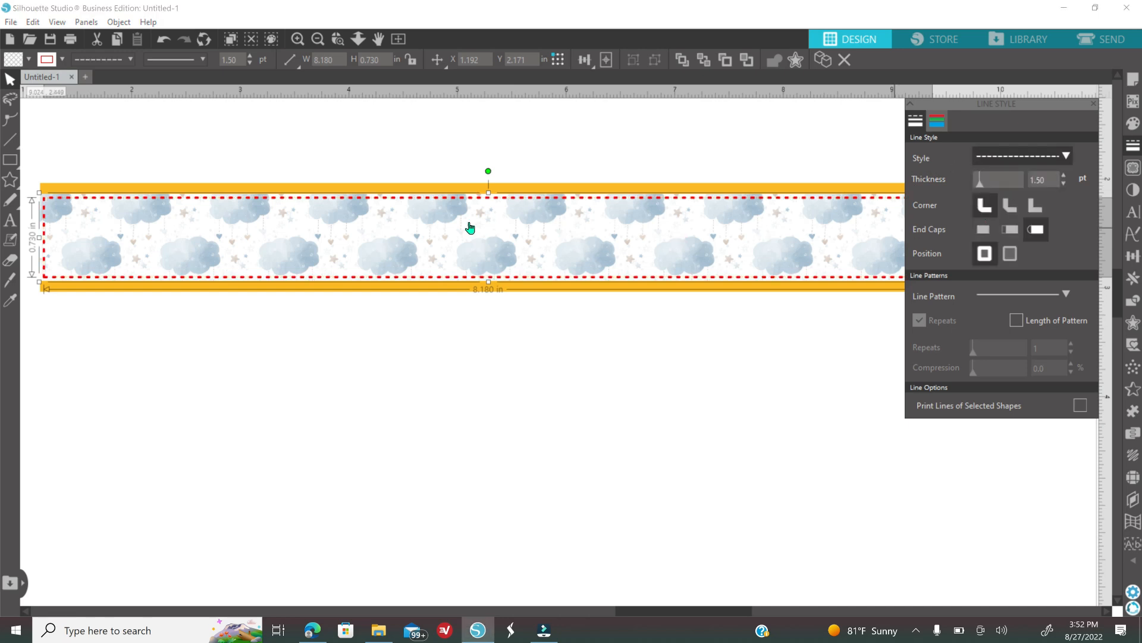
left_click(938, 121)
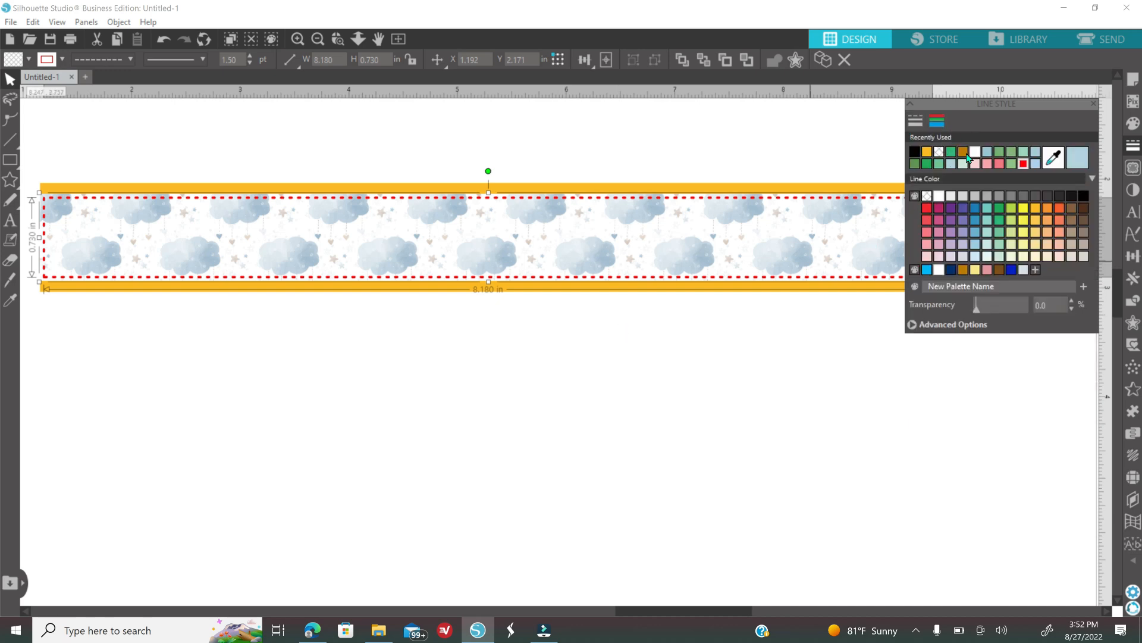
left_click(965, 154)
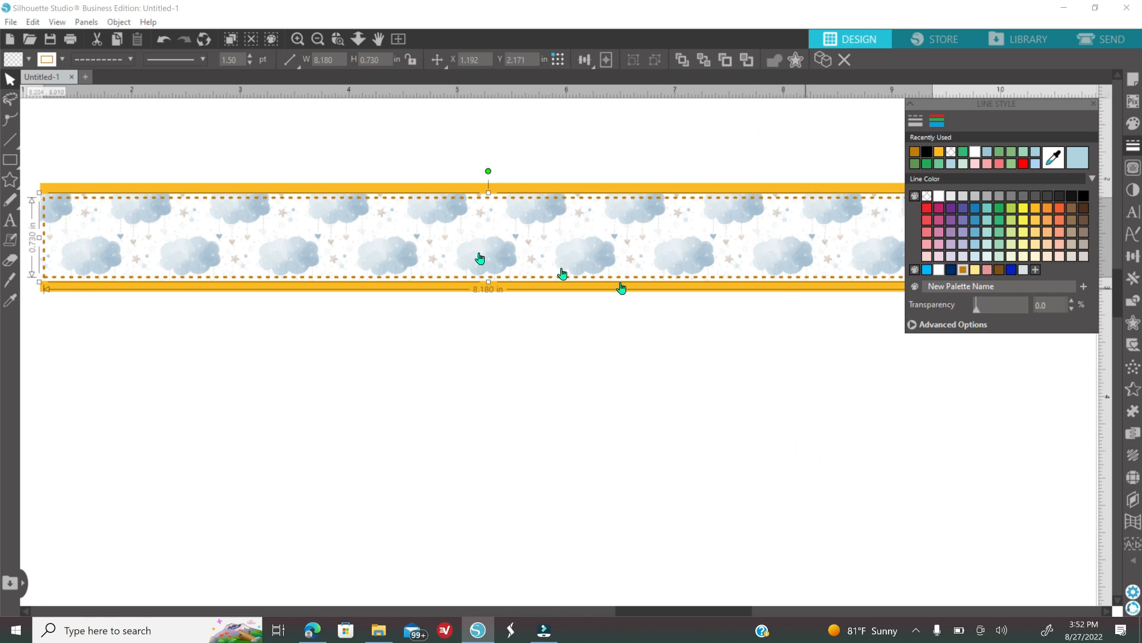
Step: Group the cloud strip with its dashed outline and close the line style settings
left_click(429, 248)
right_click(463, 388)
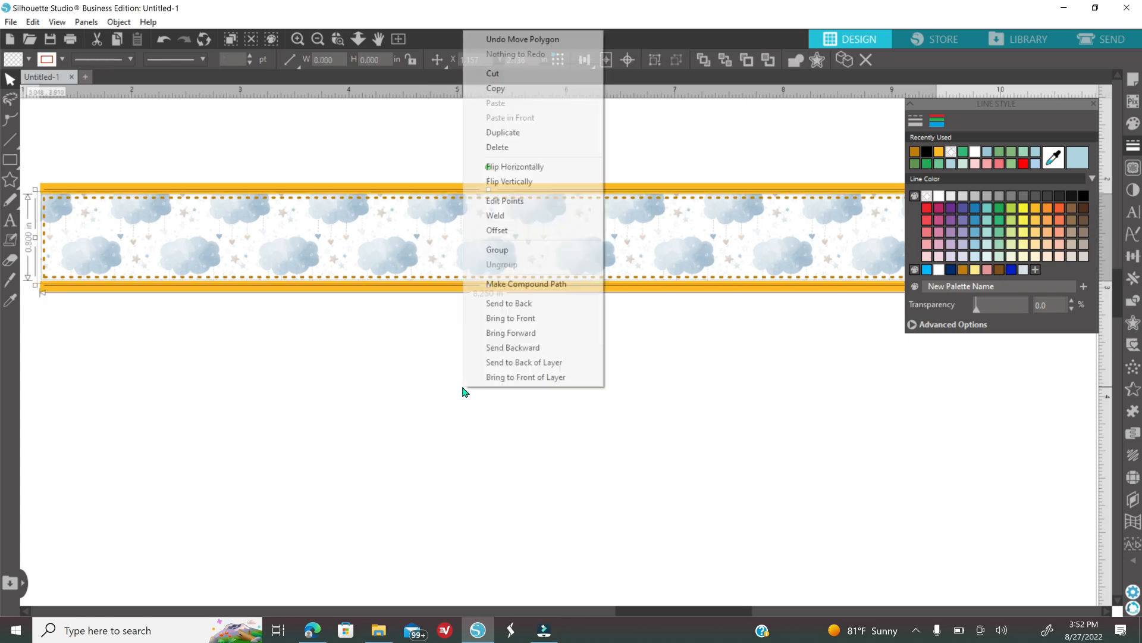
left_click(511, 256)
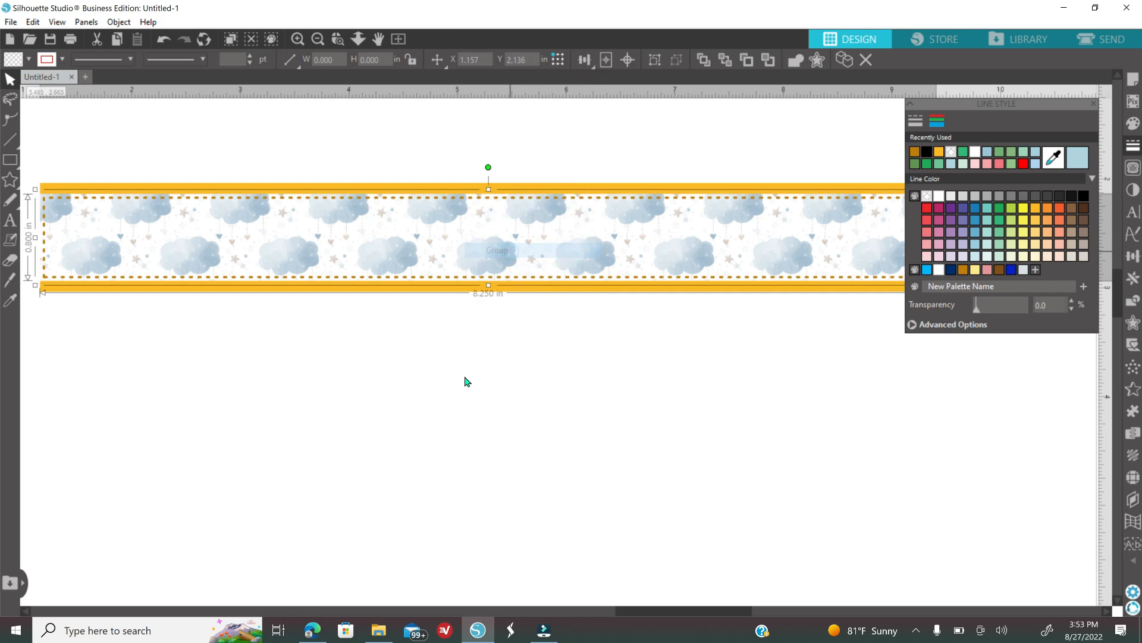
left_click(1094, 103)
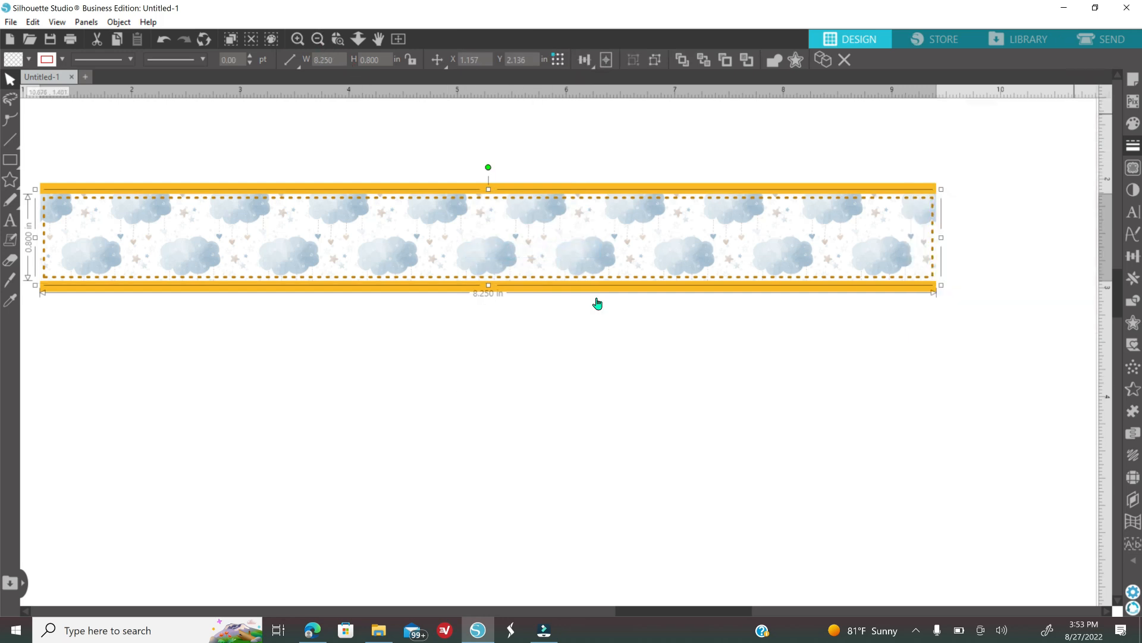
left_click(298, 41)
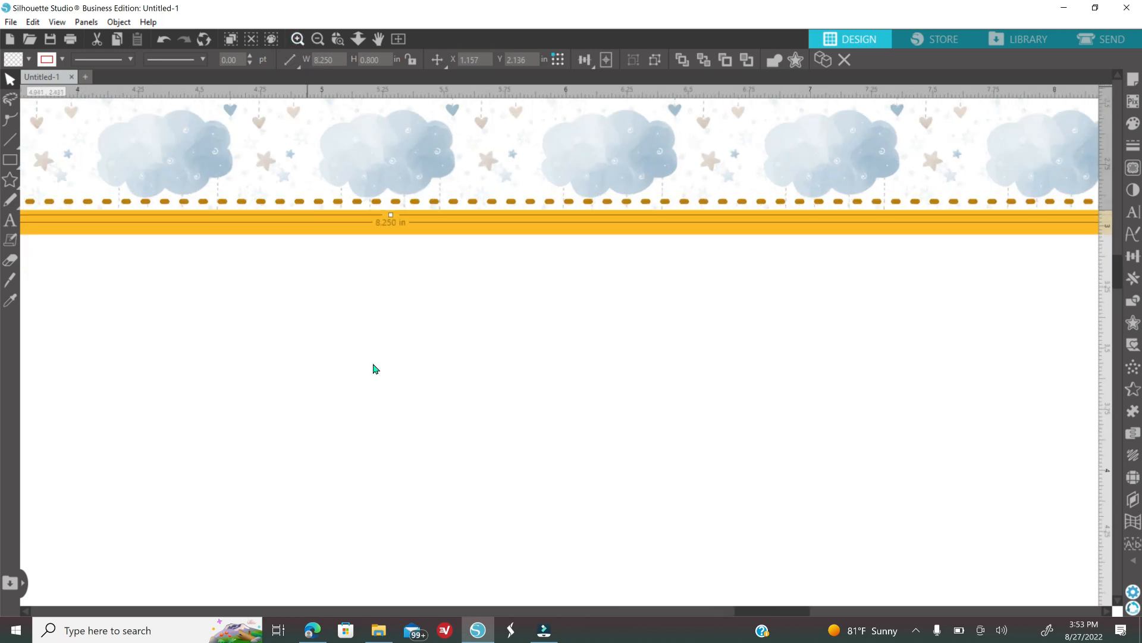
scroll(372, 369, "up", 5)
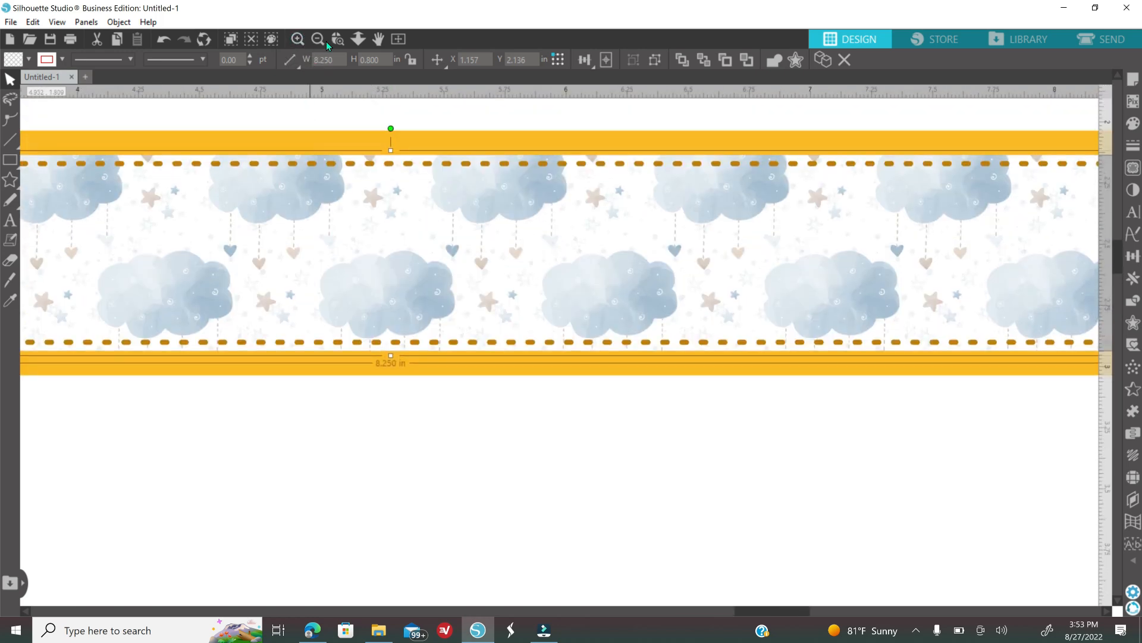
left_click(318, 40)
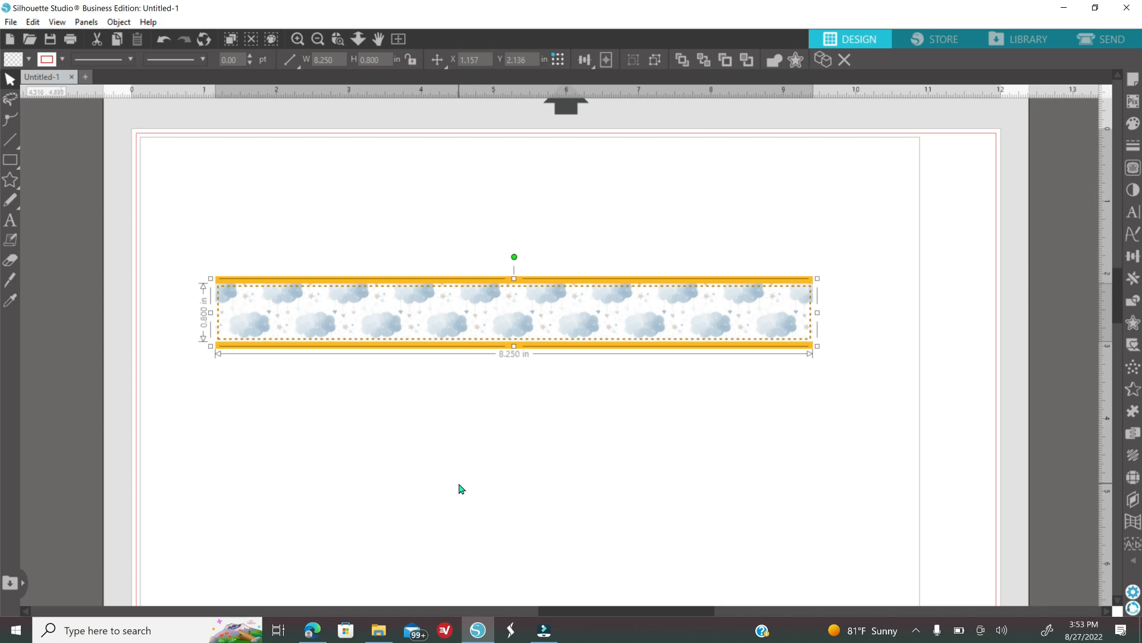
mouse_move(6, 167)
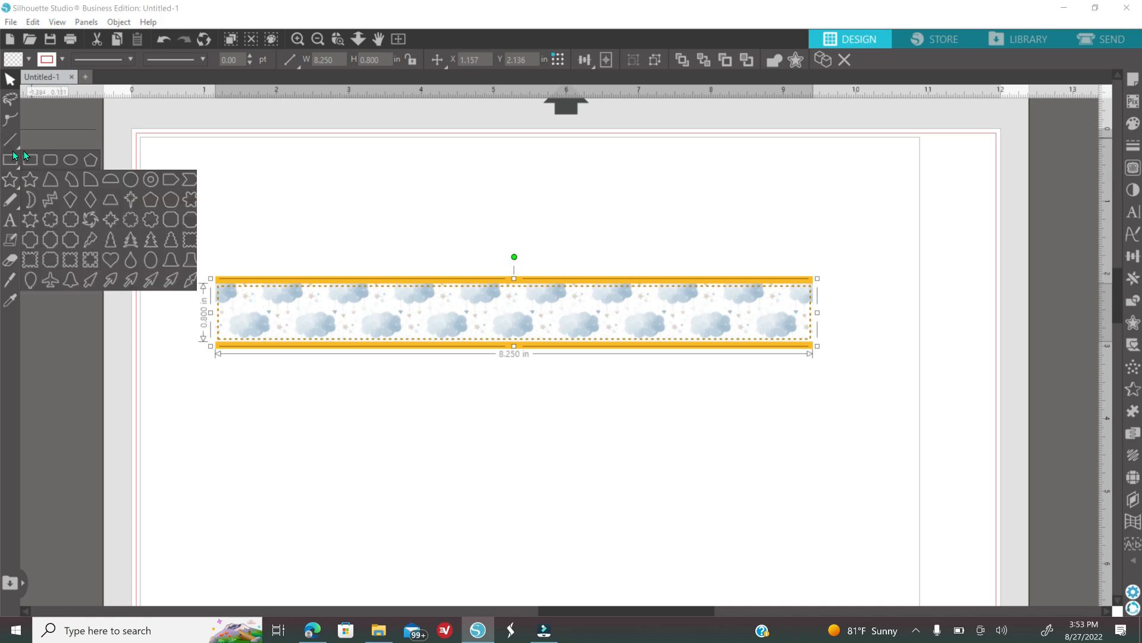
left_click(70, 159)
left_click_drag(477, 250, 581, 390)
left_click(1133, 123)
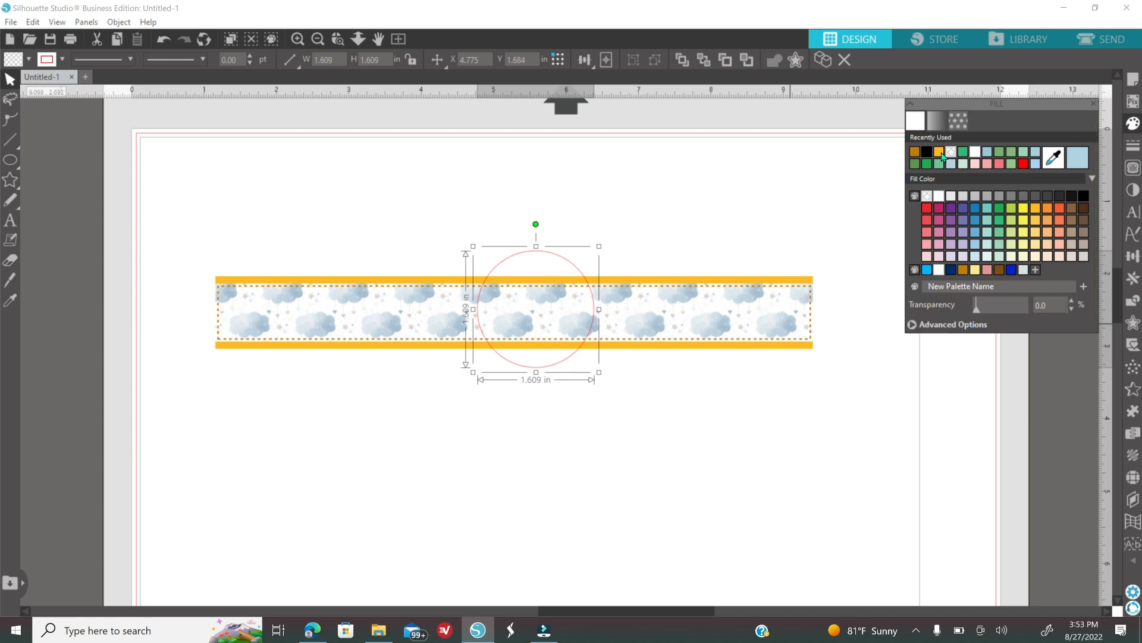
left_click(943, 156)
left_click_drag(545, 339, 517, 352)
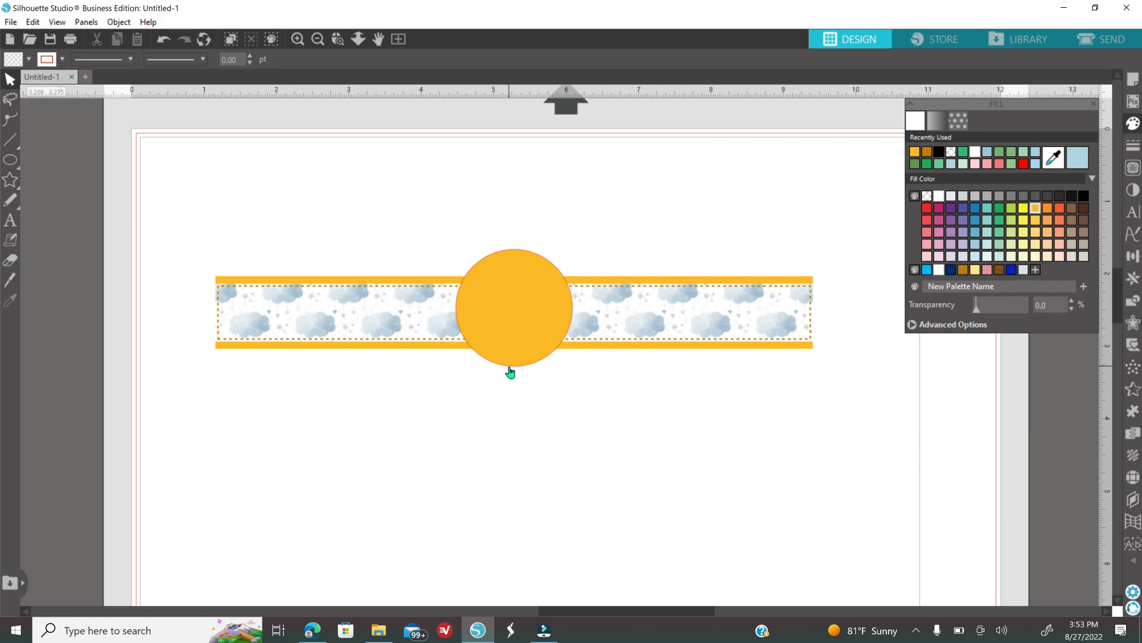
left_click(515, 363)
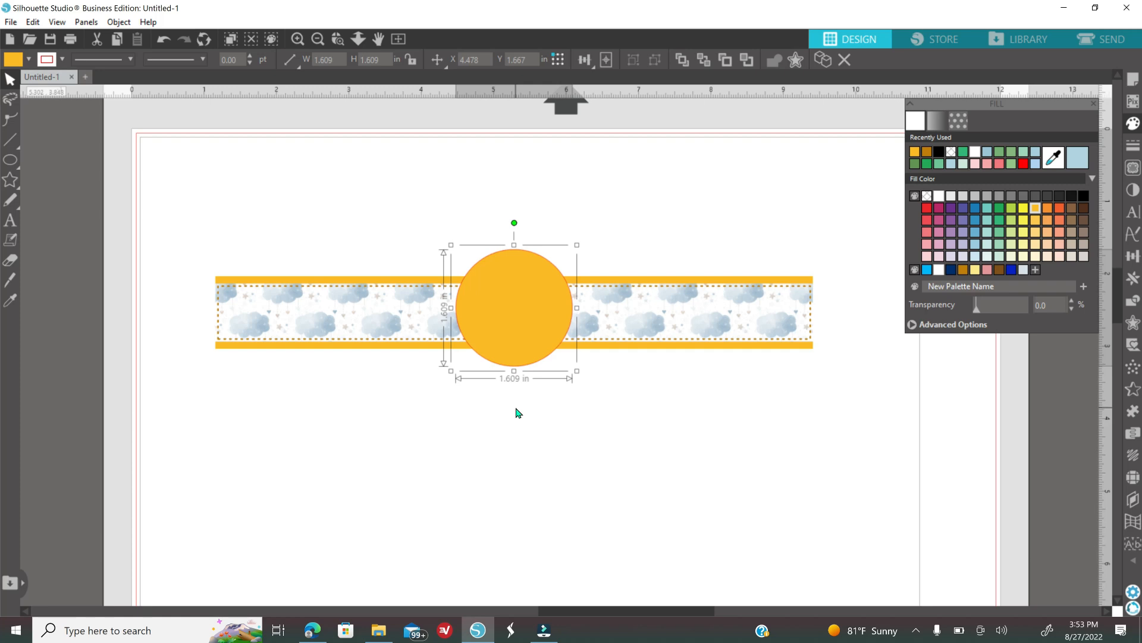
key("Delete")
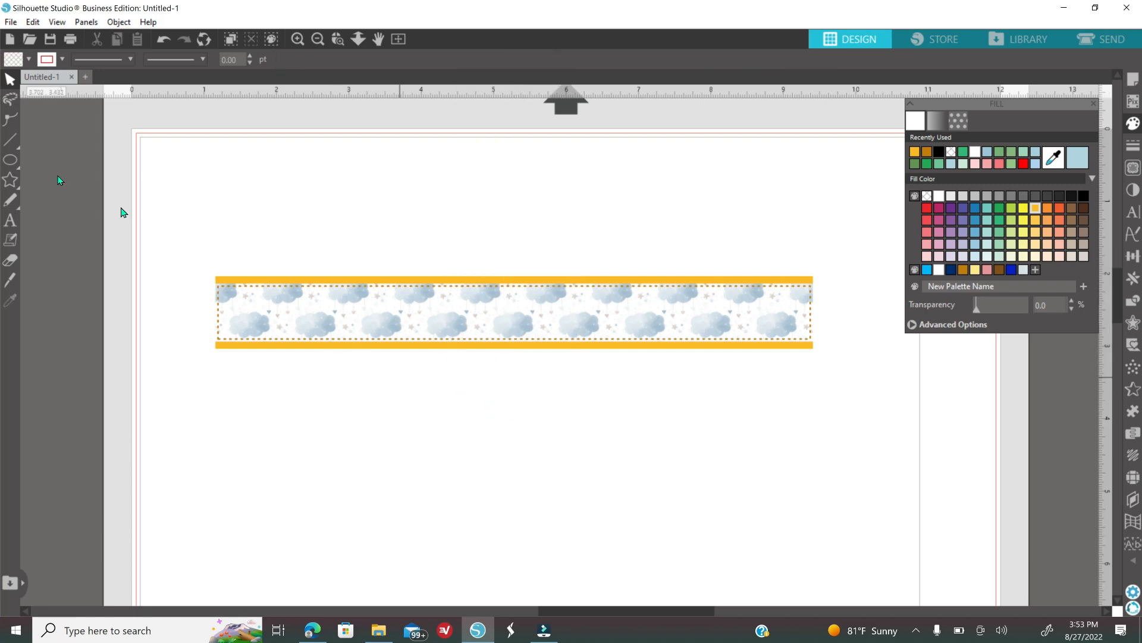
Step: Draw an upright rectangle about 1.01 x 1.51 in over the middle of the strip and fill it with black
left_click(10, 159)
left_click(26, 161)
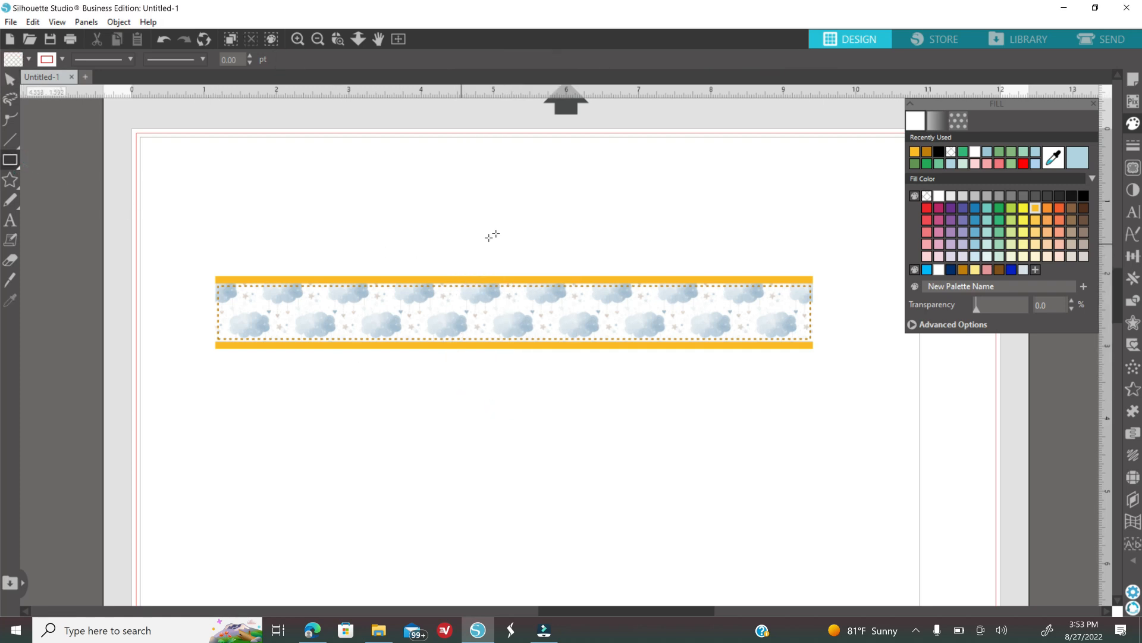
mouse_move(488, 242)
left_mouse_down()
mouse_move(544, 349)
mouse_move(561, 348)
left_mouse_up()
left_click(938, 154)
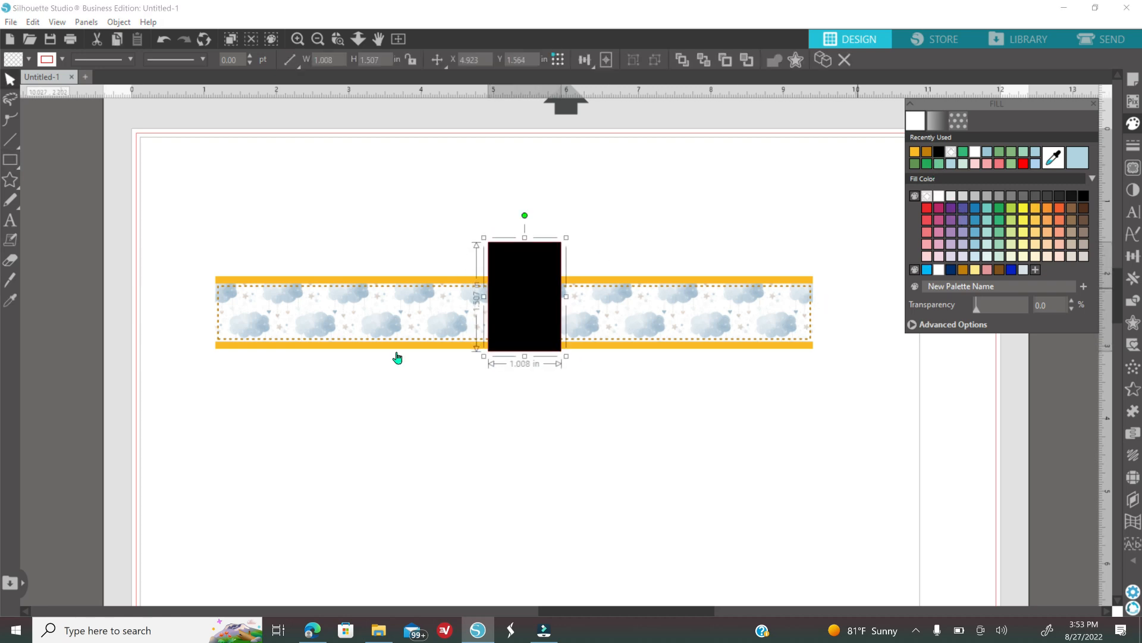
Step: Resize the black rectangle to a 1.4 x 1.4 in square and move it below the strip
left_click(345, 65)
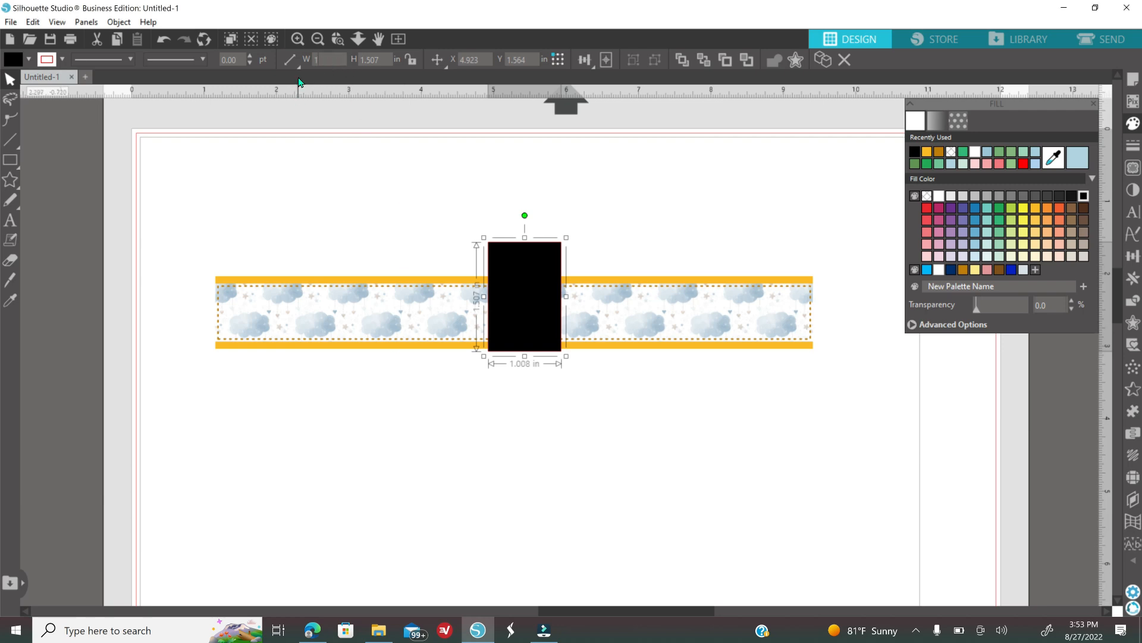
left_click(384, 59)
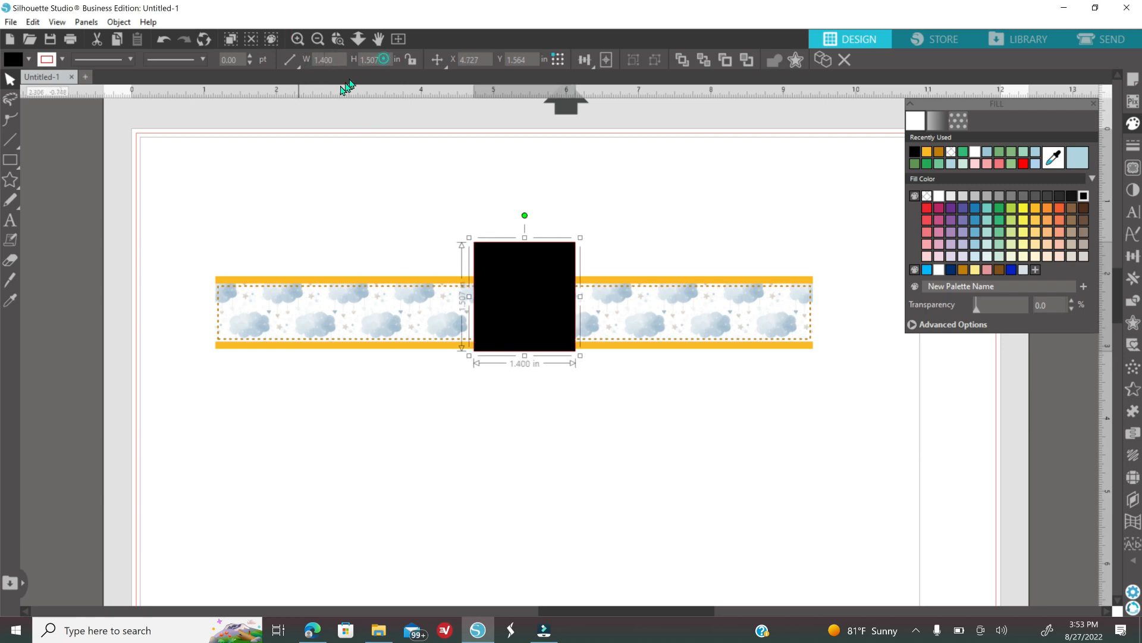
type("1.400")
key("Return")
left_click_drag(513, 309, 476, 449)
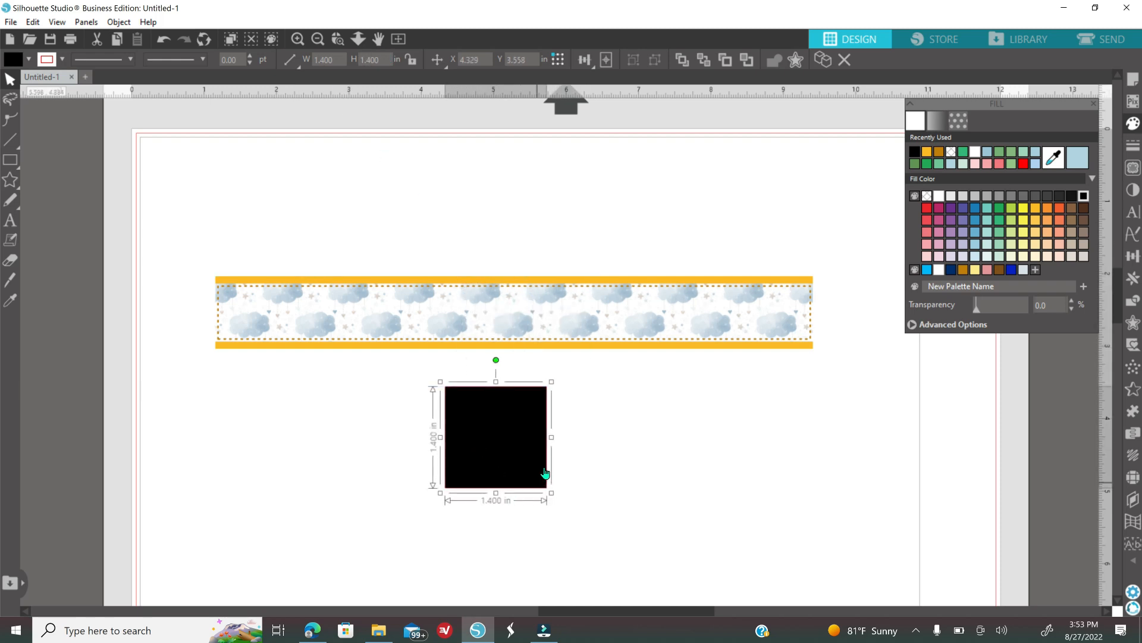
Step: Duplicate the black square, place the copy beside the original, and fill the original square with light pink
scroll(545, 473, "down", 3)
right_click(487, 396)
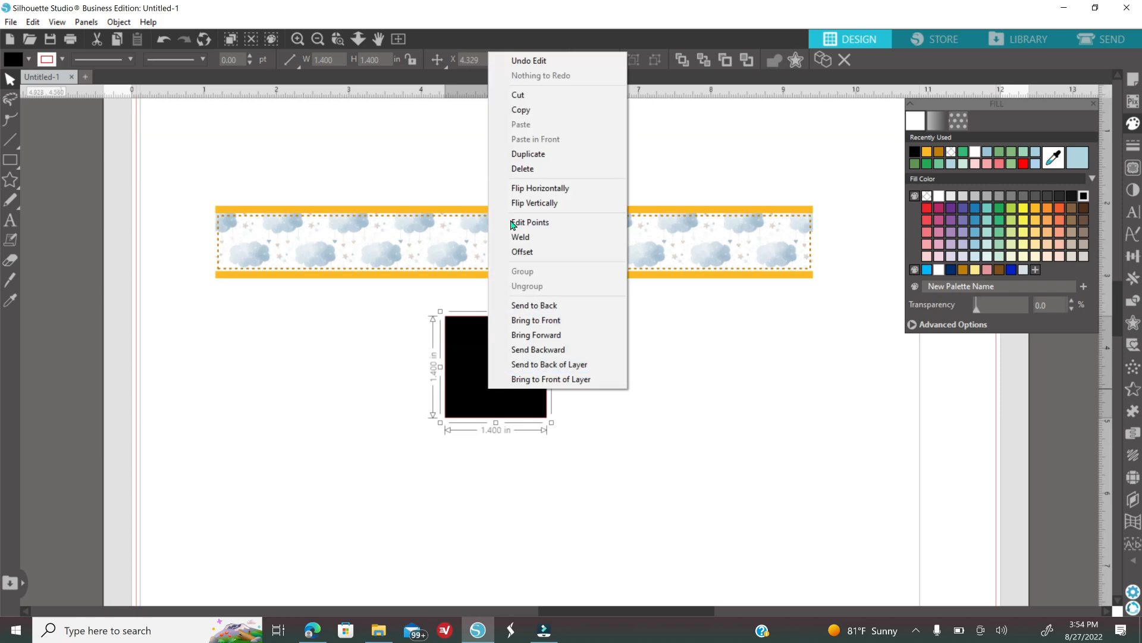
left_click(518, 154)
left_click_drag(520, 351, 662, 370)
left_click(465, 361)
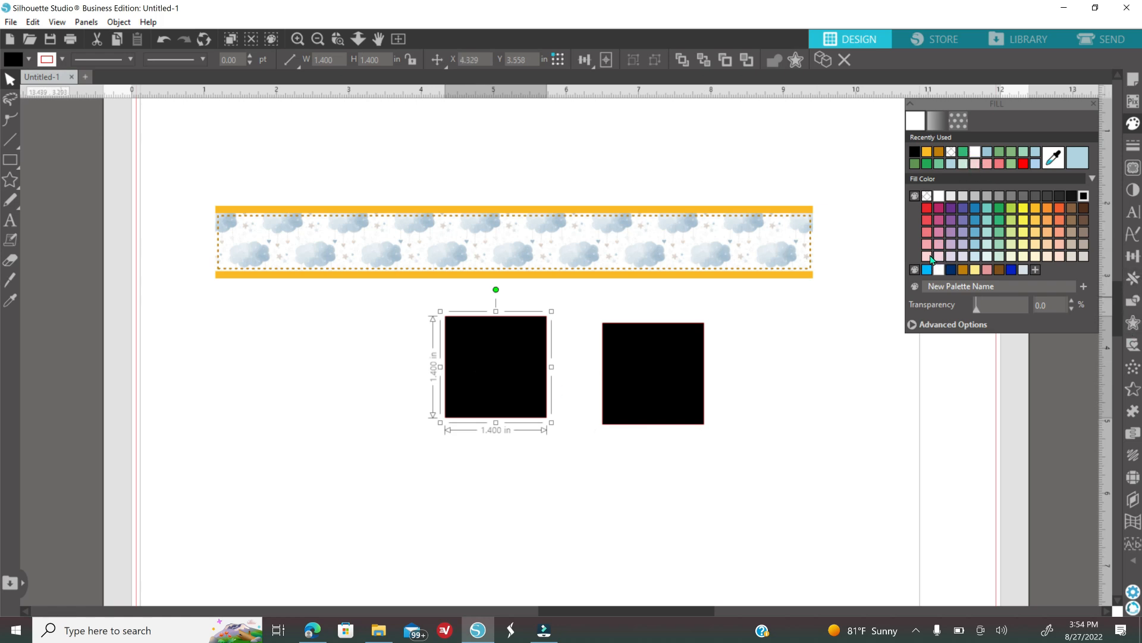
left_click(931, 258)
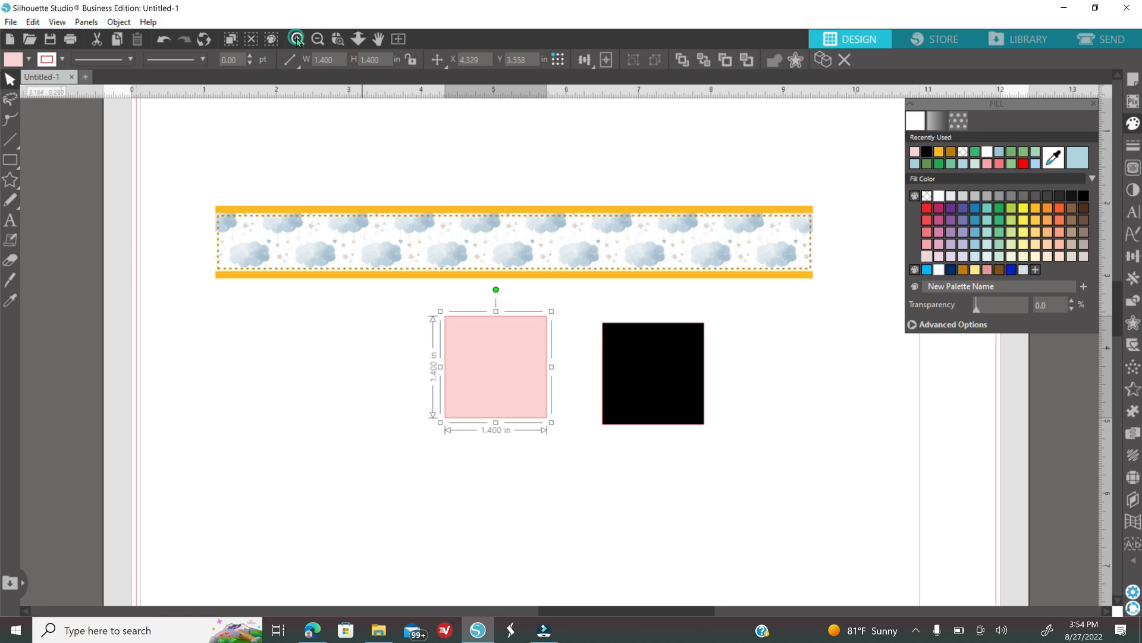
Step: Create a square-cornered 0.045 in internal offset of the pink square and fill the offset shape with red
left_click(297, 39)
scroll(342, 402, "up", 2)
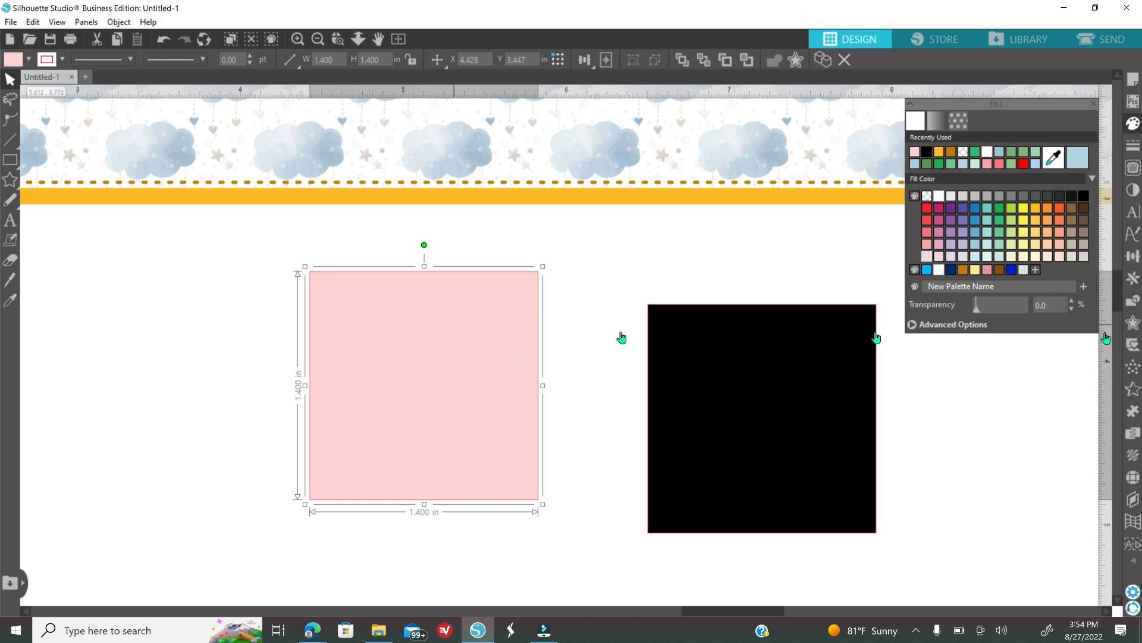
left_click(1133, 323)
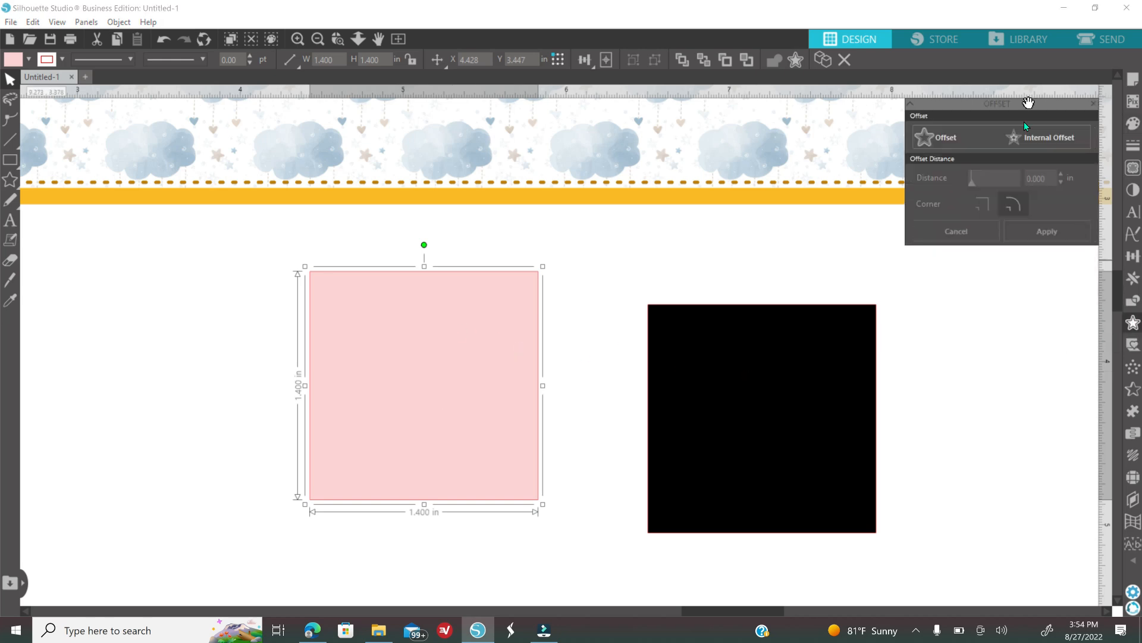
left_click(1054, 139)
left_click_drag(977, 184, 973, 183)
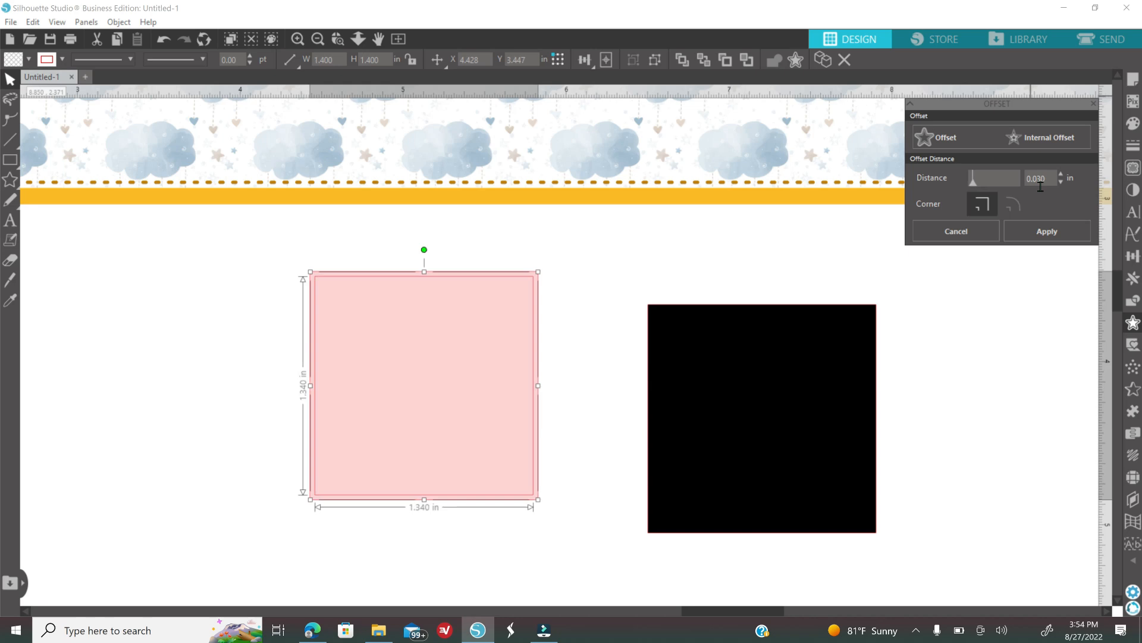
left_click(1062, 174)
left_click(1063, 174)
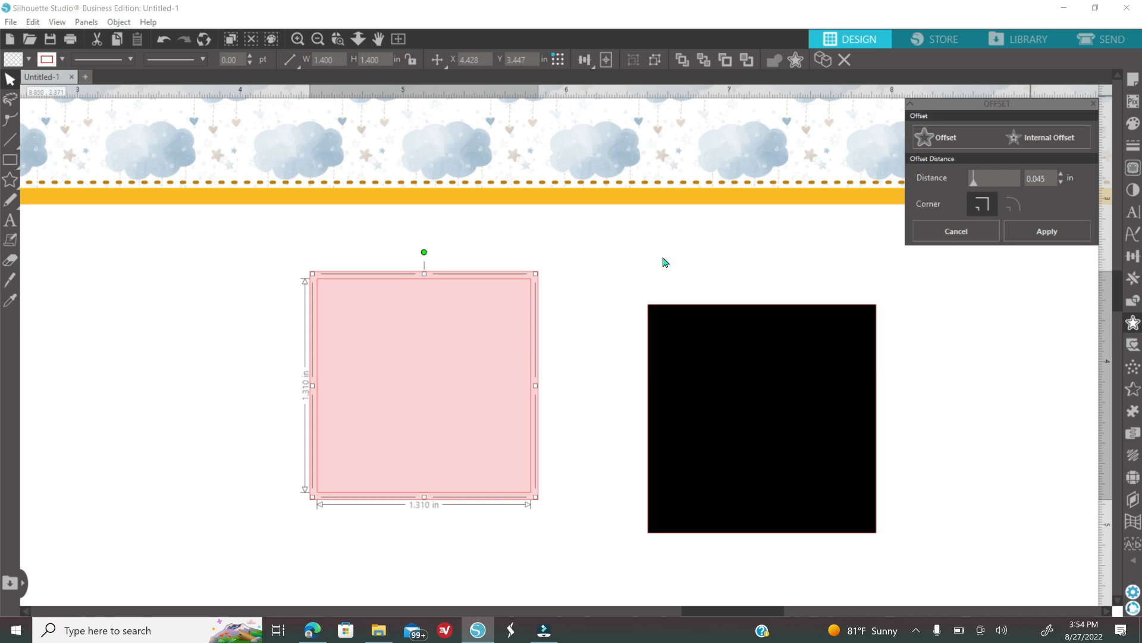
left_click(1133, 124)
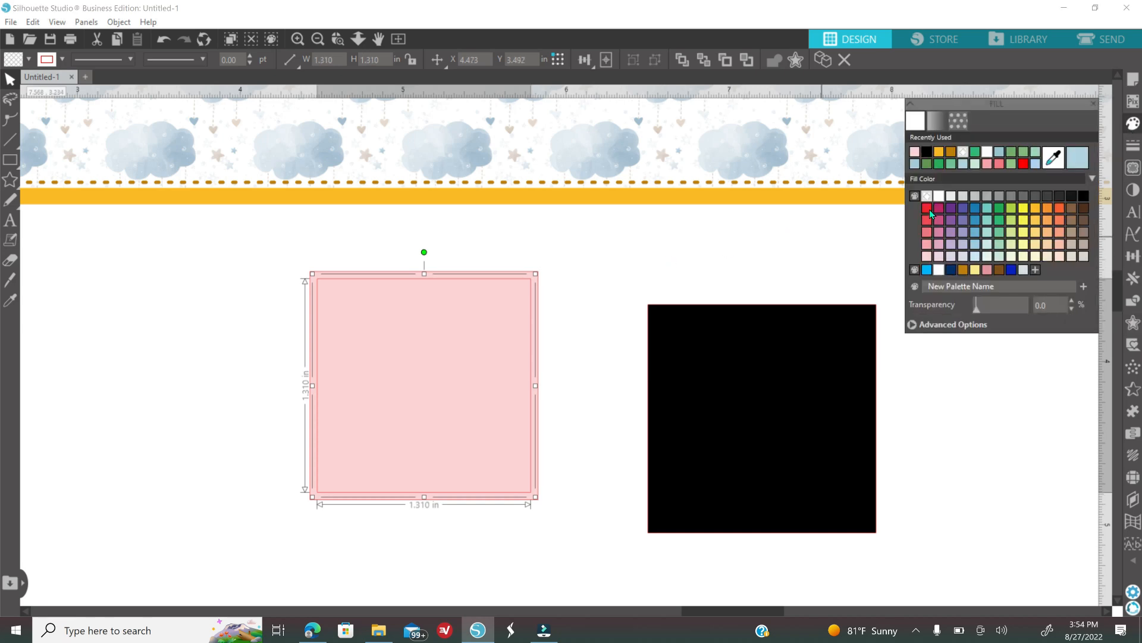
left_click(927, 208)
Step: Apply Subtract All to the pink and red squares and delete the red inner piece to leave a thin frame
left_click_drag(232, 302, 324, 359)
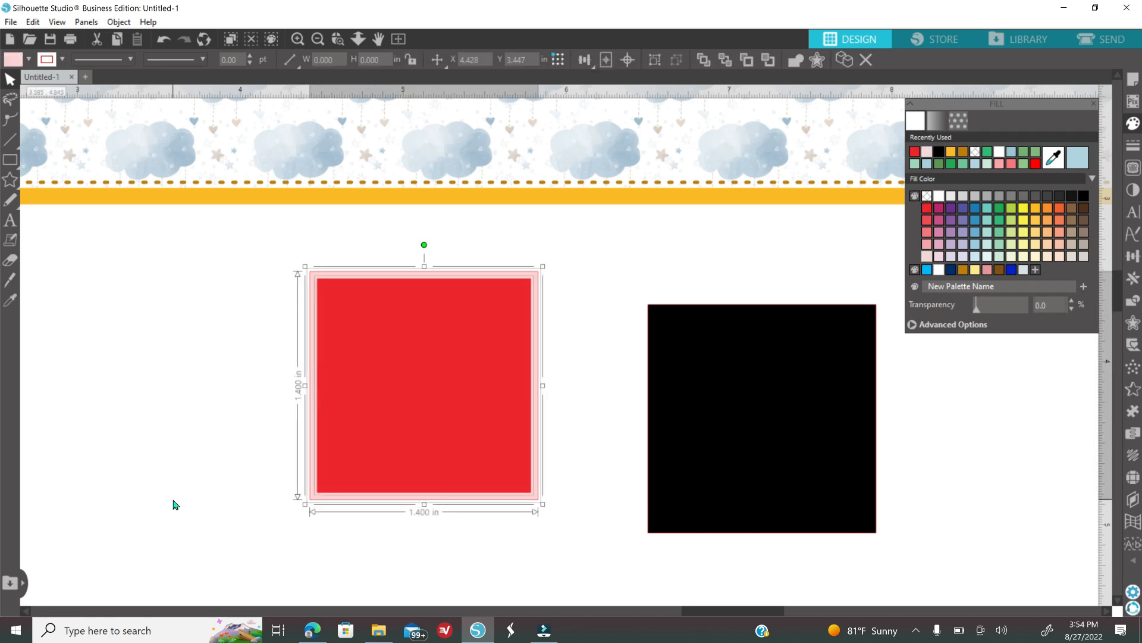
left_click(1133, 301)
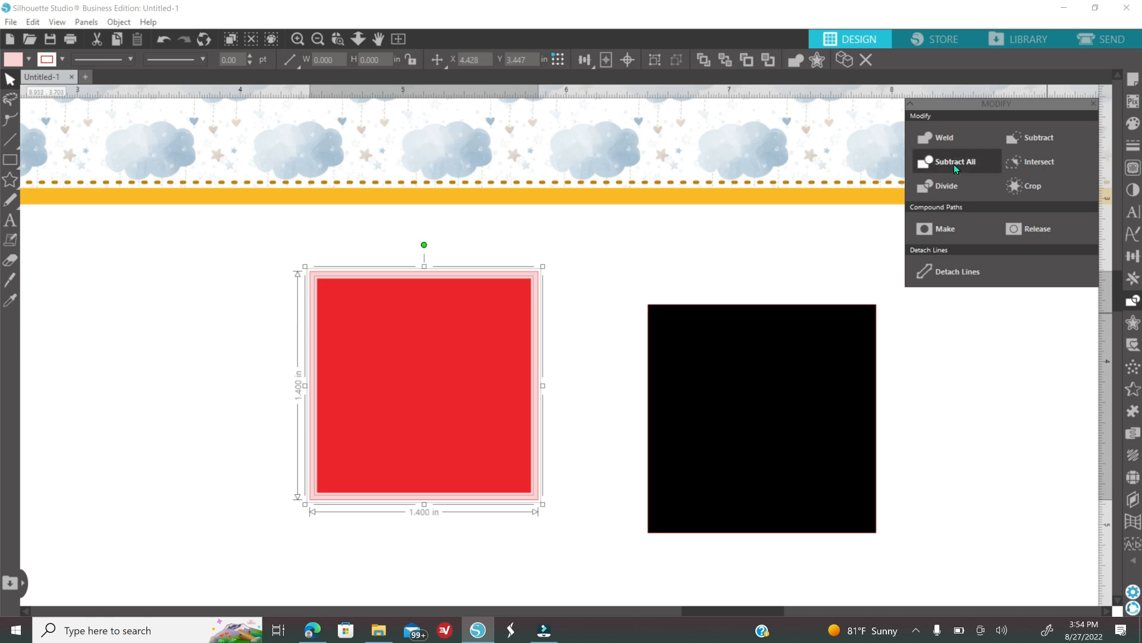
left_click(604, 267)
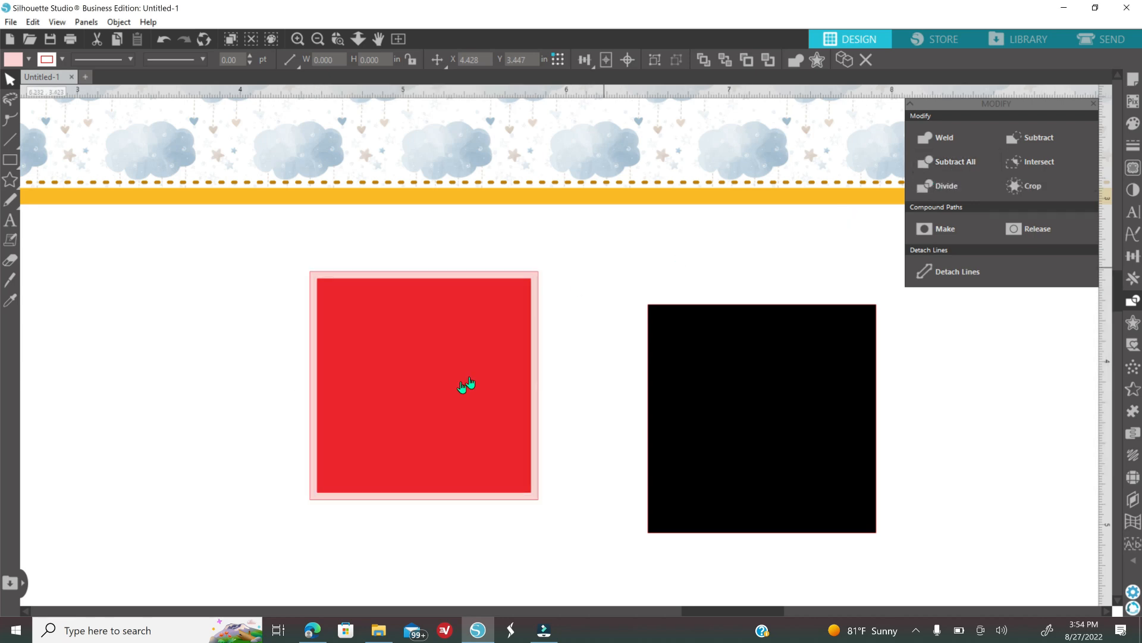
left_click(463, 387)
key("Delete")
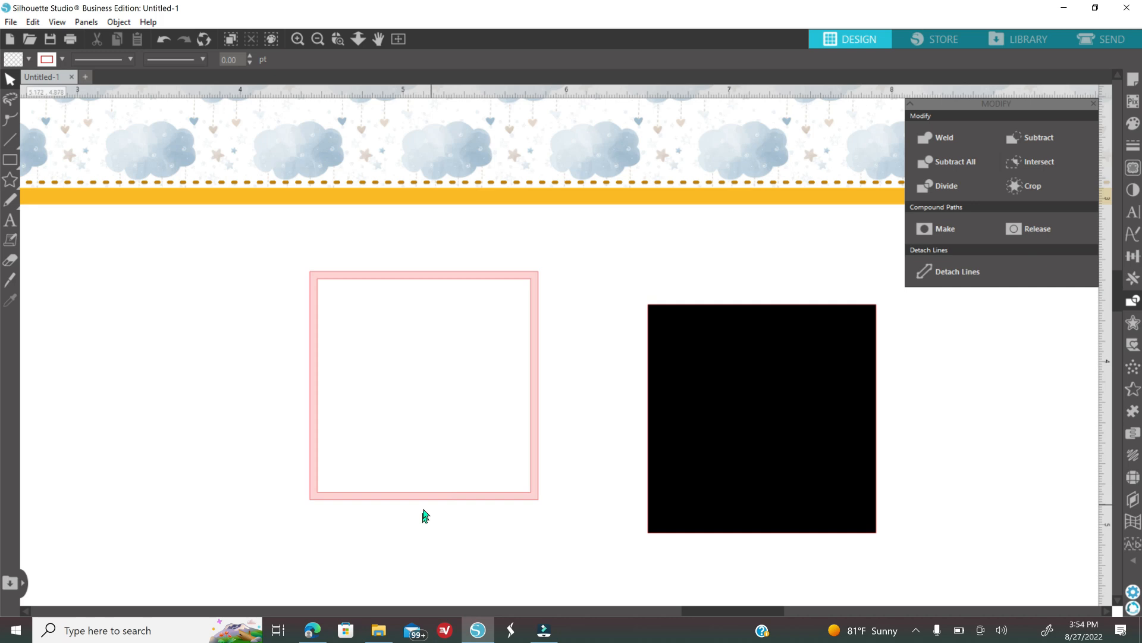
Step: Make the pink frame's line color transparent
left_click(425, 504)
right_click(425, 504)
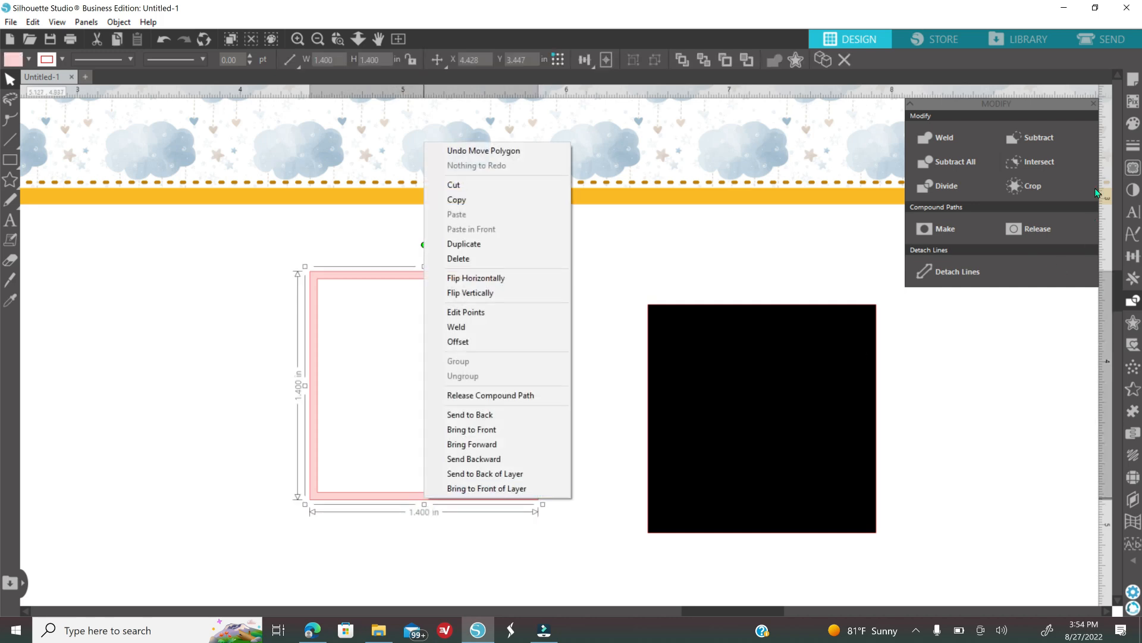
left_click(1132, 149)
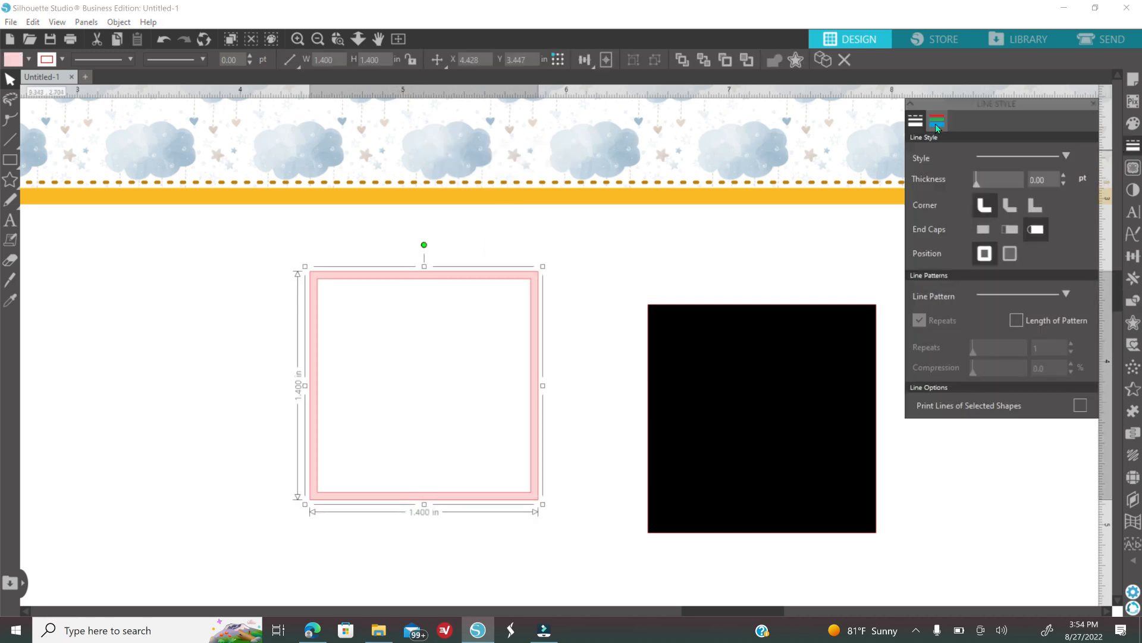
left_click(935, 122)
left_click(976, 151)
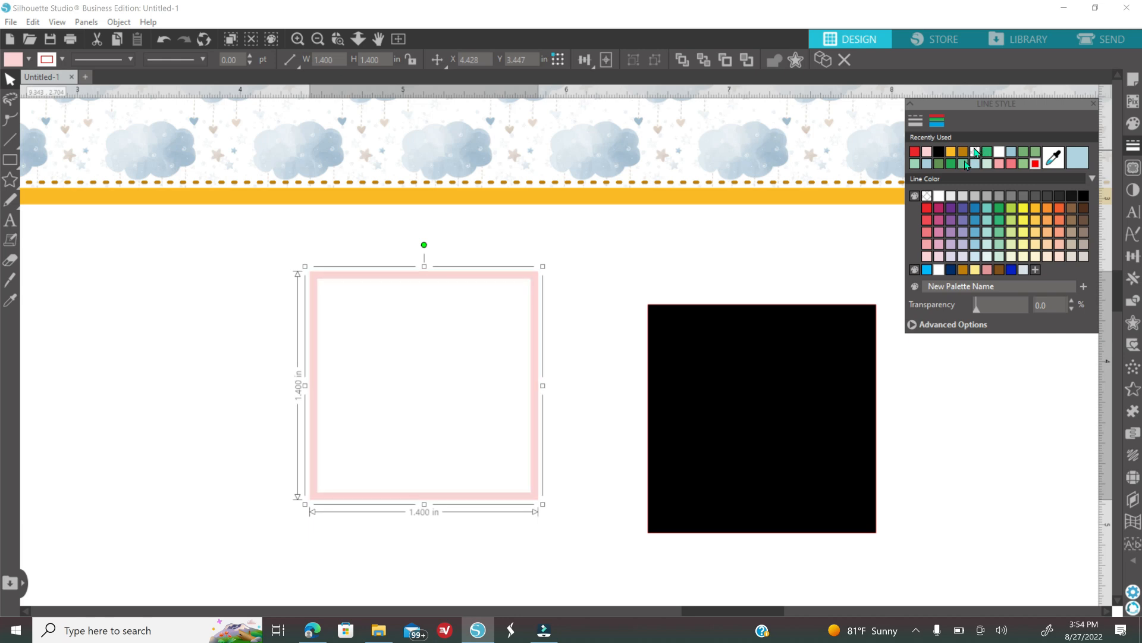
Step: Move the black square closer to the pink frame and tilt the frame counterclockwise
left_click(726, 470)
left_click_drag(796, 449, 715, 446)
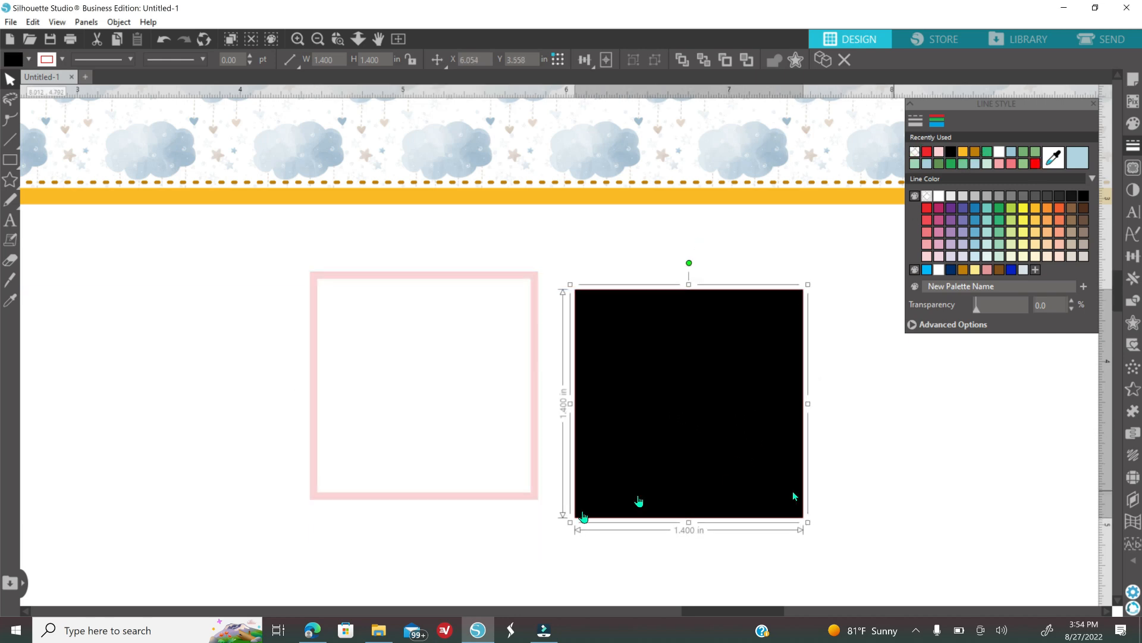
left_click(550, 514)
left_click(521, 499)
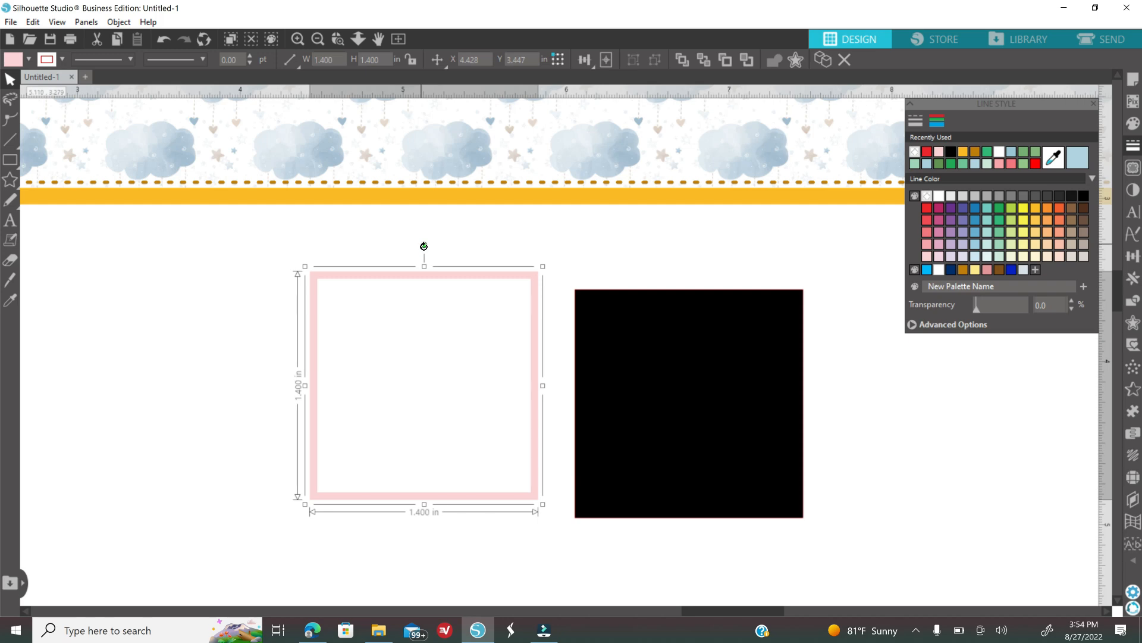
left_click_drag(422, 248, 371, 282)
Step: Bring the black square to the front and center the tilted pink frame behind it
right_click(643, 421)
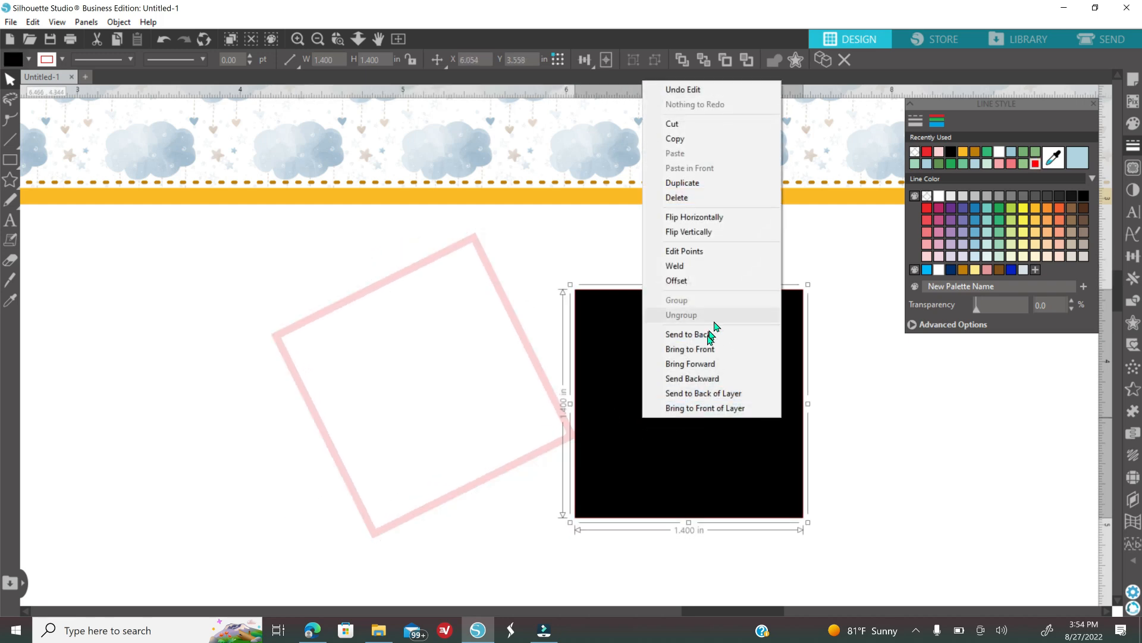
left_click(708, 353)
left_click(889, 449)
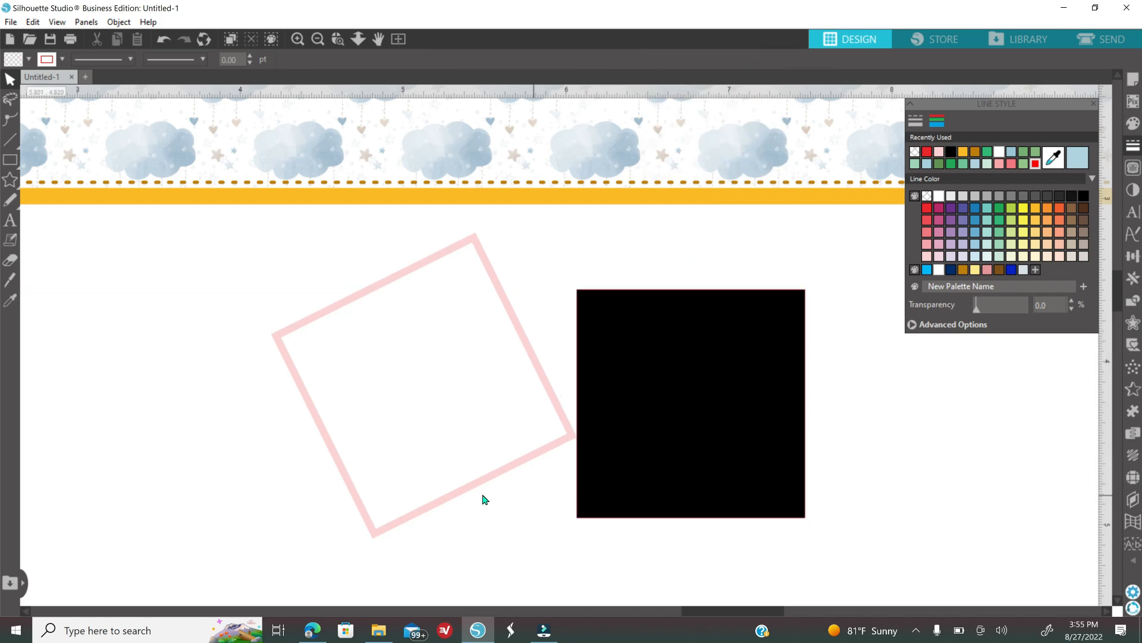
left_click_drag(476, 494, 744, 503)
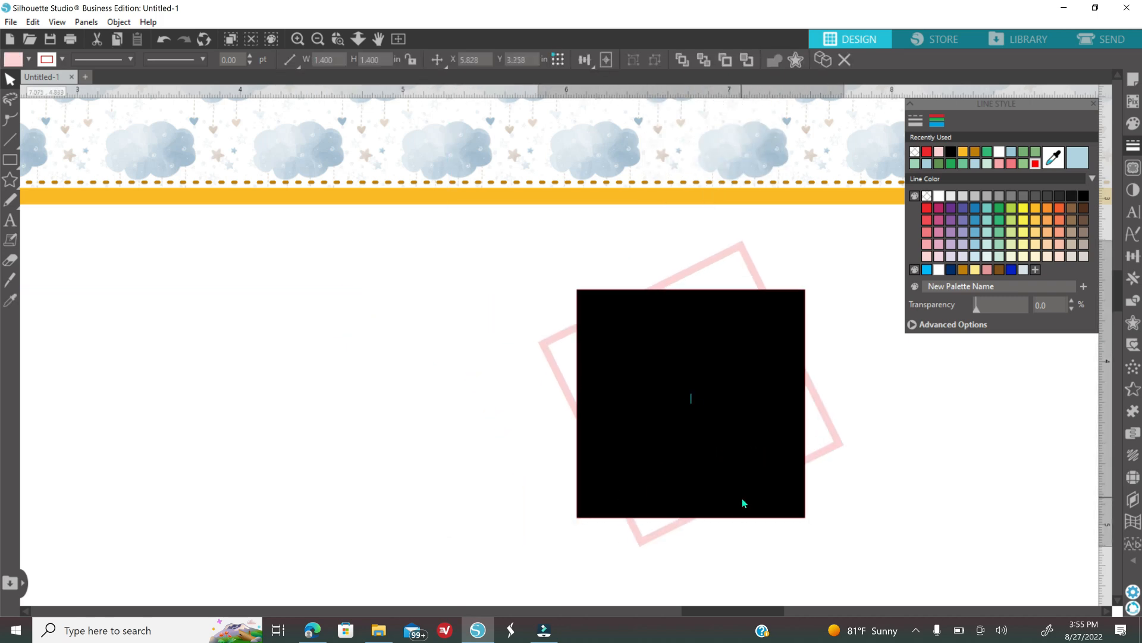
left_click(837, 524)
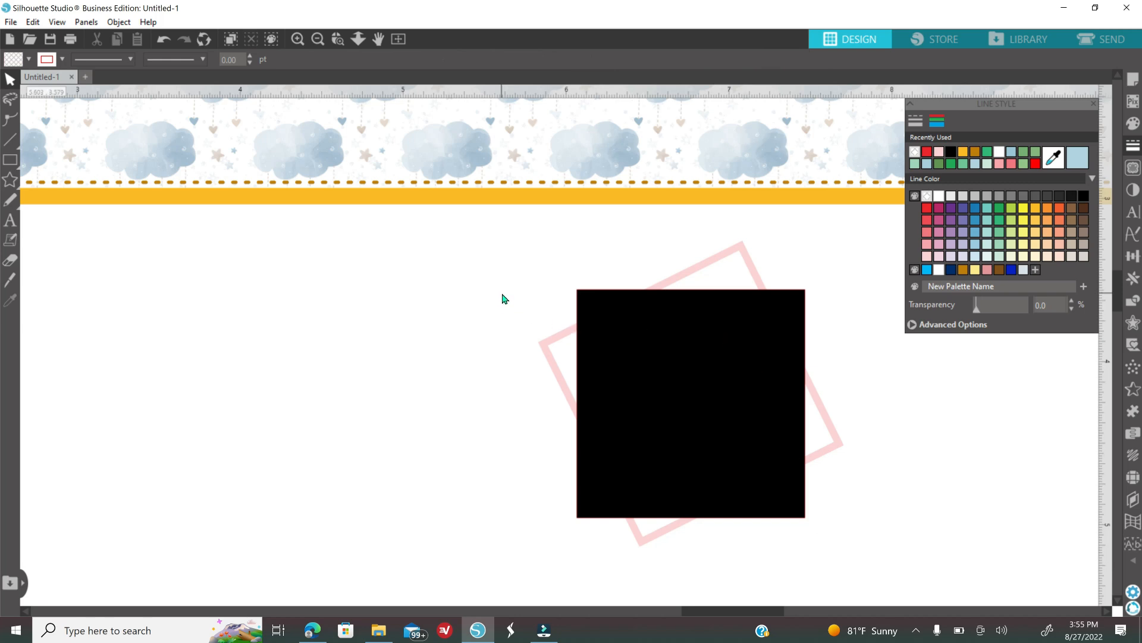
Step: Weld the black square and the tilted frame into one shape and move it below the middle of the strip
left_click_drag(504, 299, 640, 391)
right_click(434, 393)
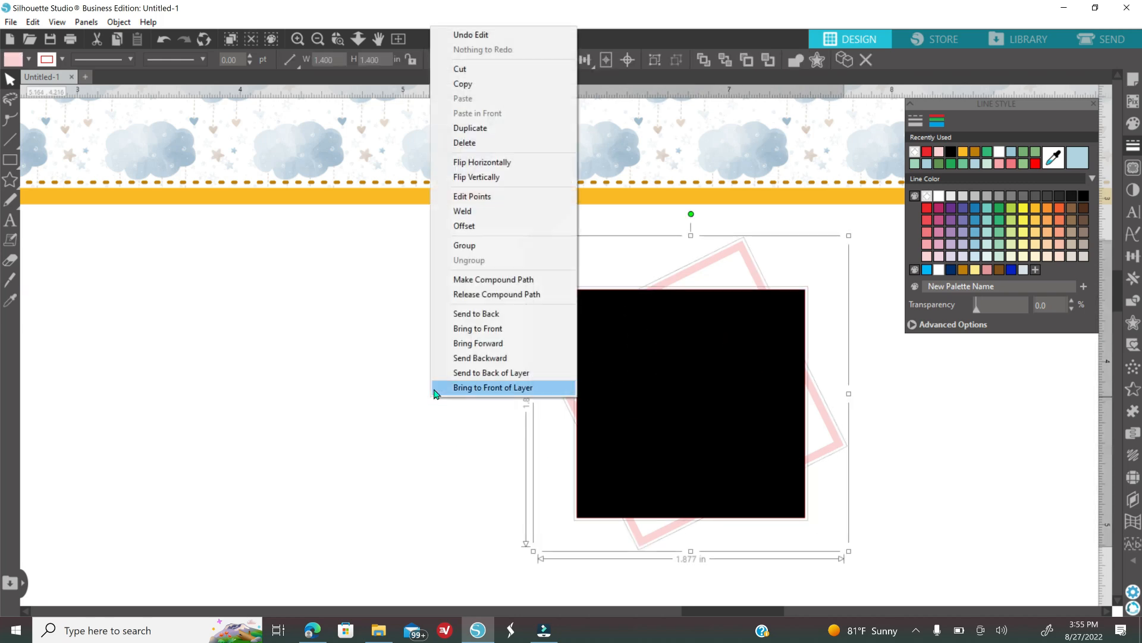
left_click(462, 211)
left_click_drag(696, 411, 550, 432)
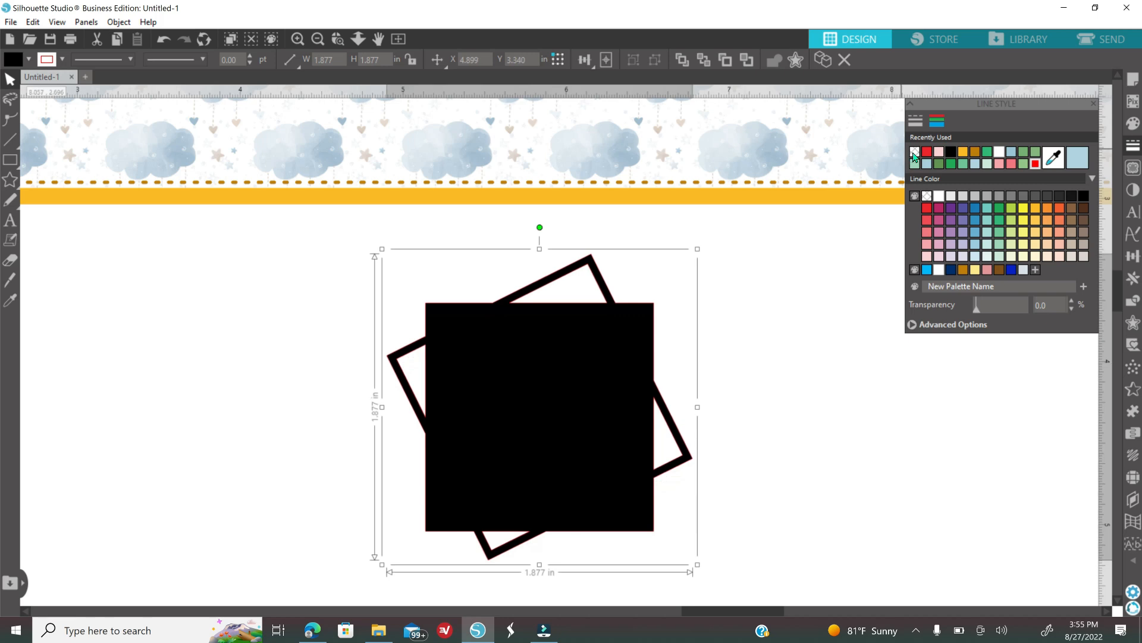
Step: Give the welded centerpiece a transparent line color and a yellow-orange fill matching the strip
left_click(914, 155)
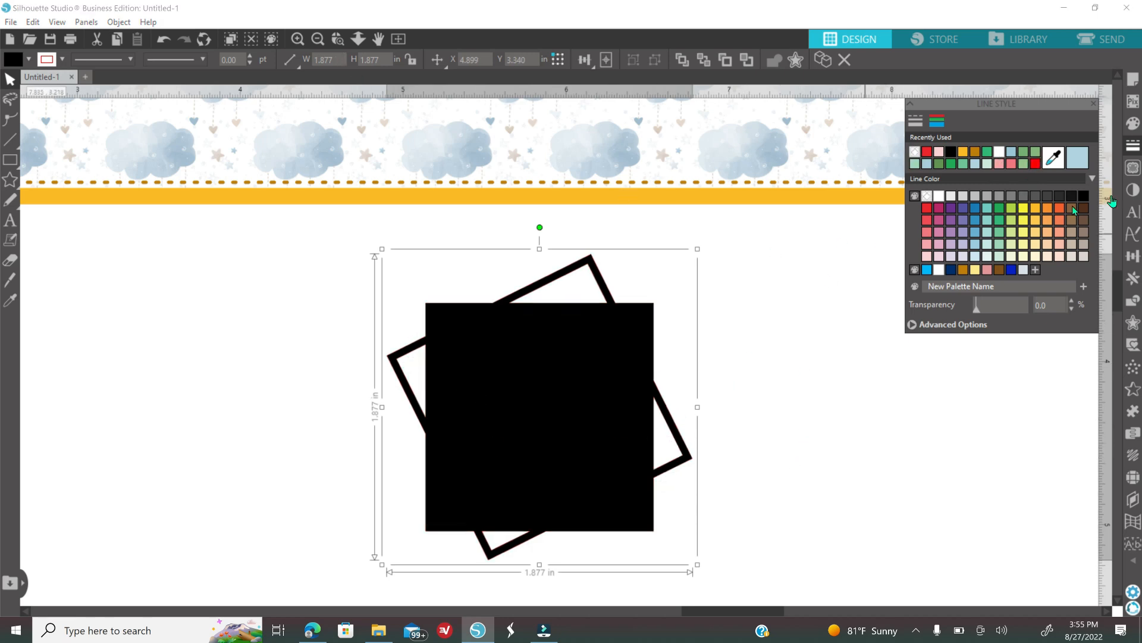
left_click(1133, 123)
left_click(1036, 210)
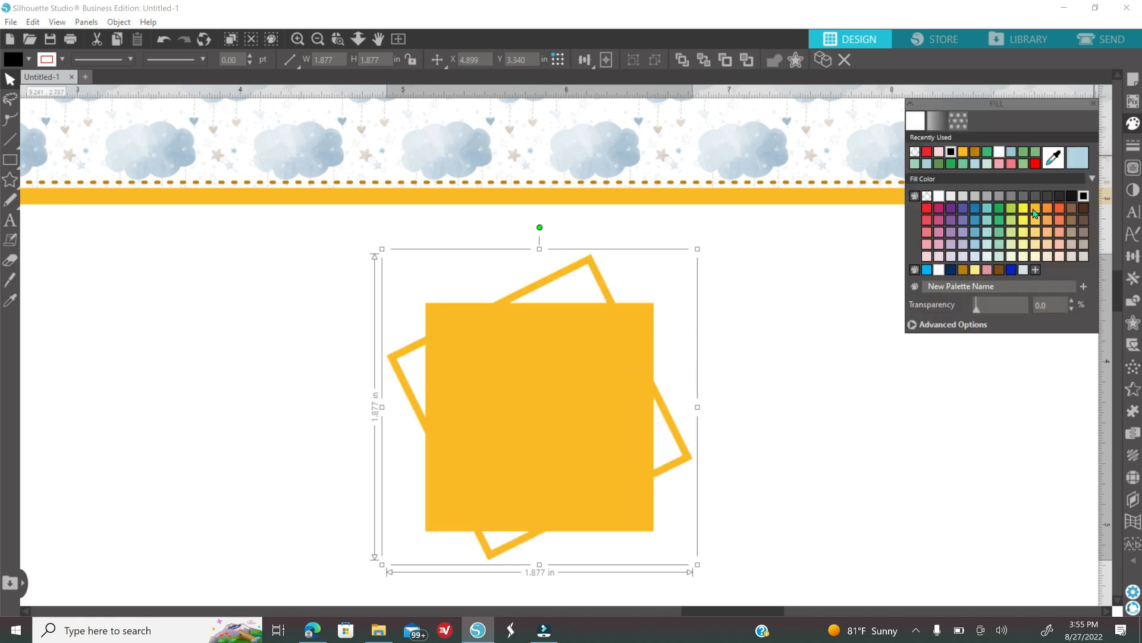
left_click(783, 436)
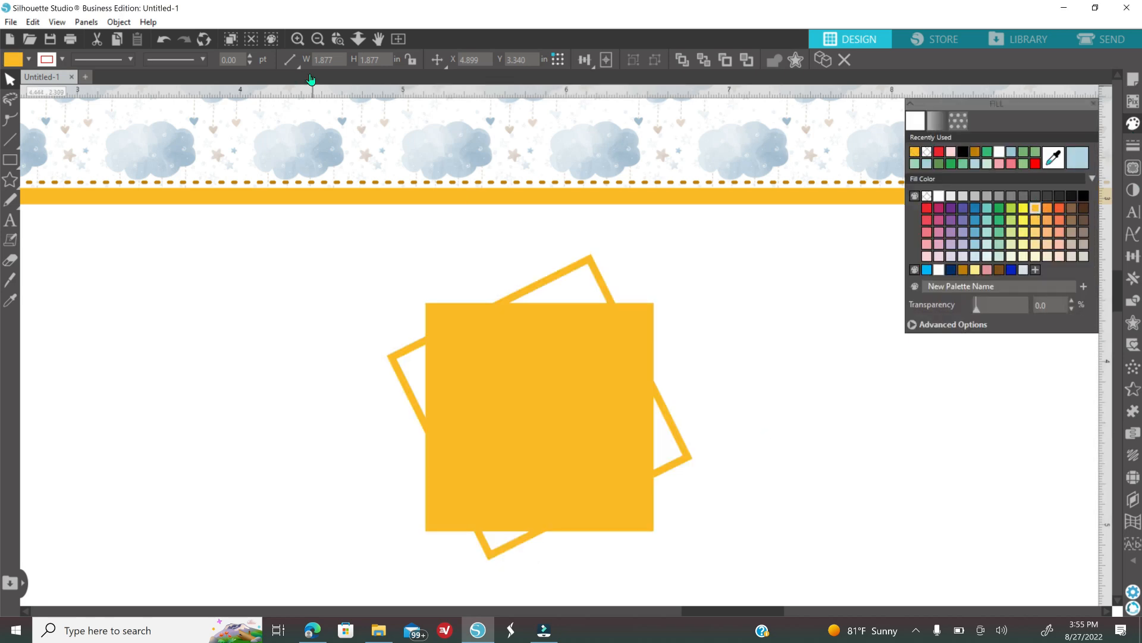
Step: Select all parts of the cloud strip, including its yellow base, and group them
left_click(319, 42)
scroll(328, 286, "up", 2)
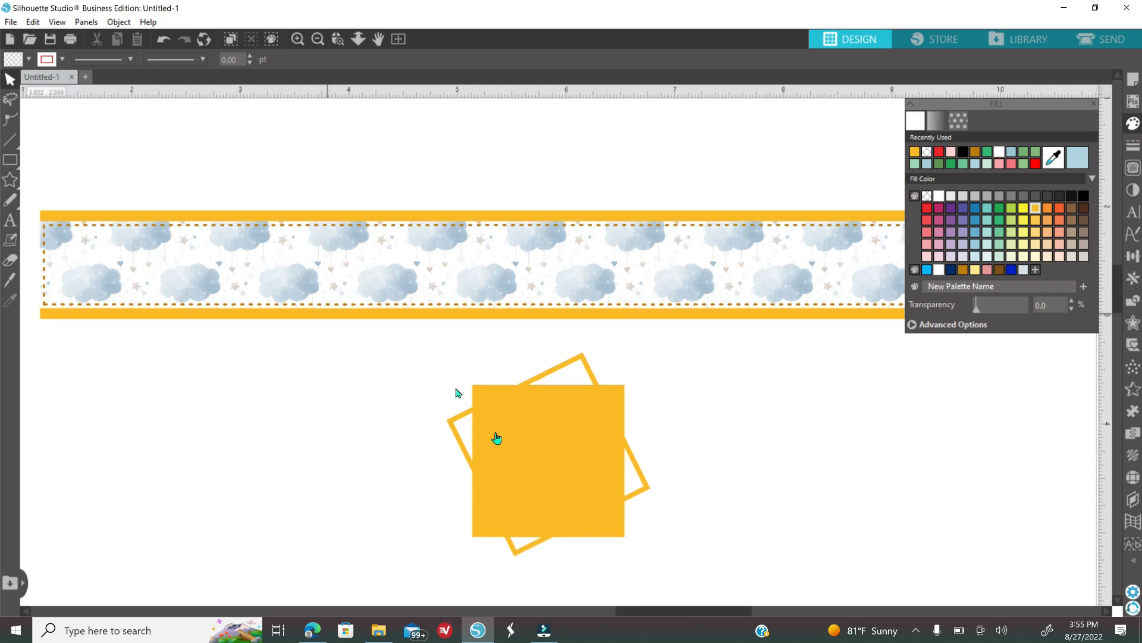
left_click(307, 251)
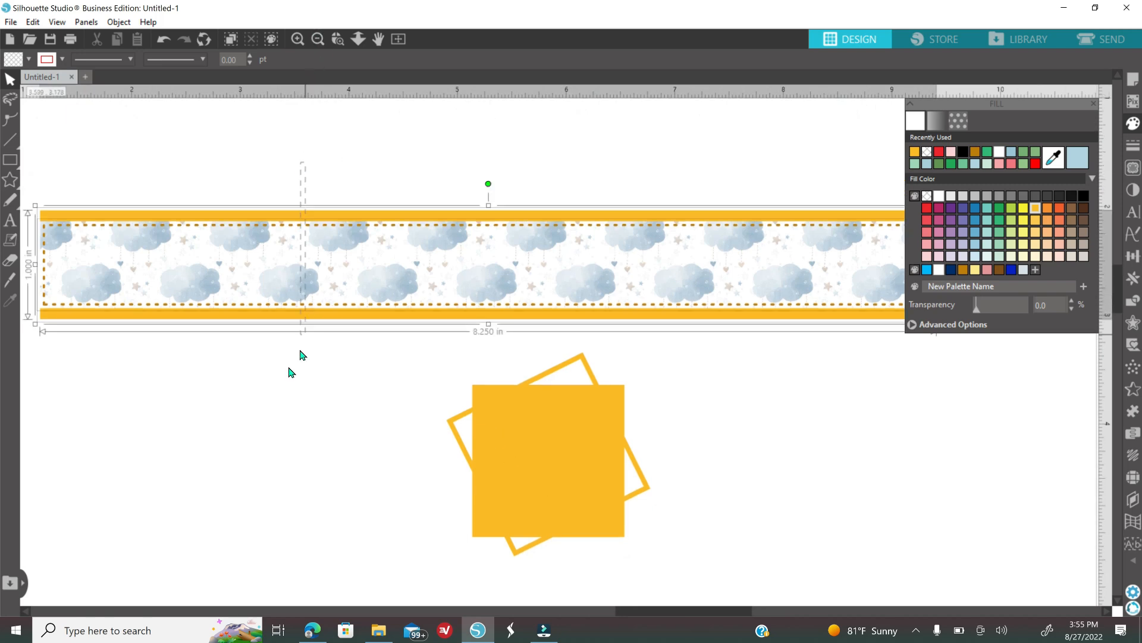
right_click(285, 381)
left_click(334, 456)
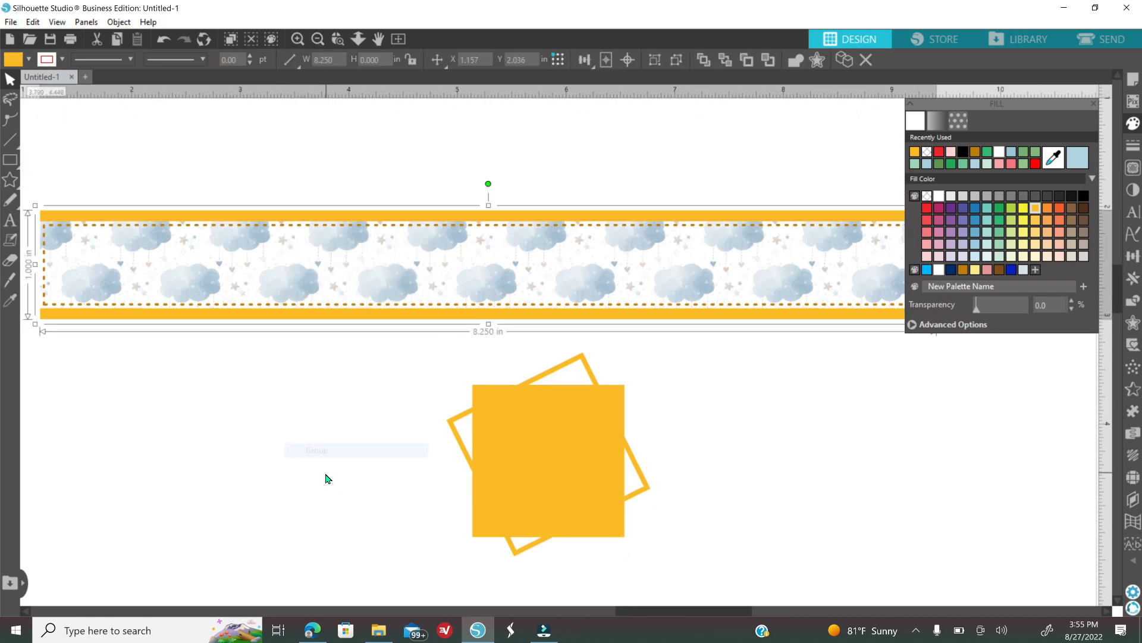
Step: Move the yellow centerpiece onto the strip and align both by their centers
left_click_drag(536, 492, 531, 286)
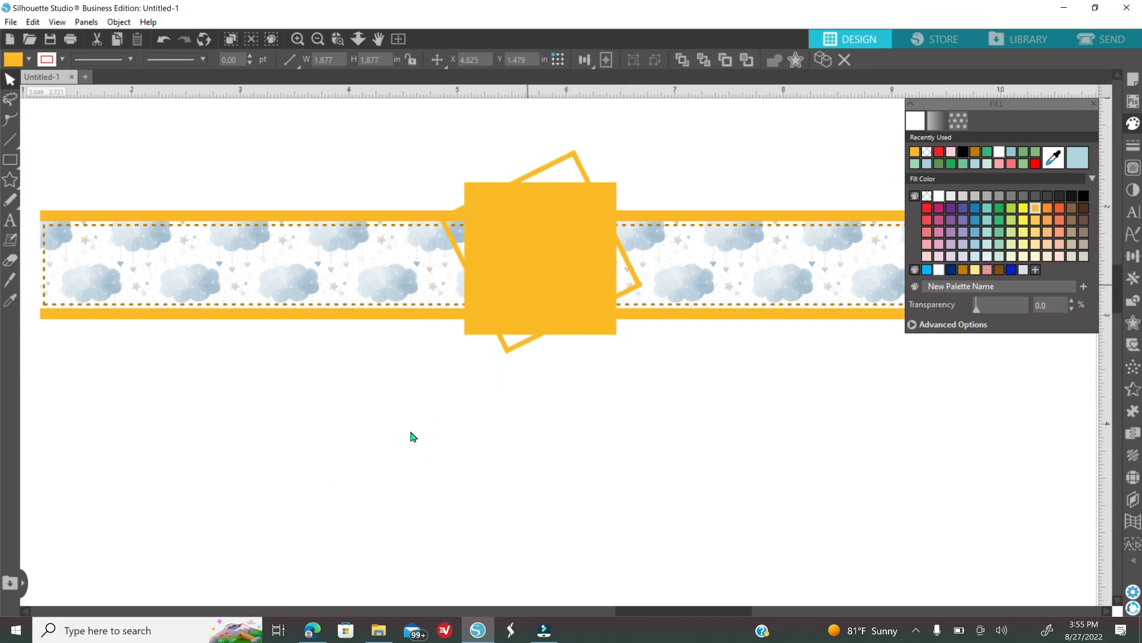
key("ctrl+a")
left_click(1134, 256)
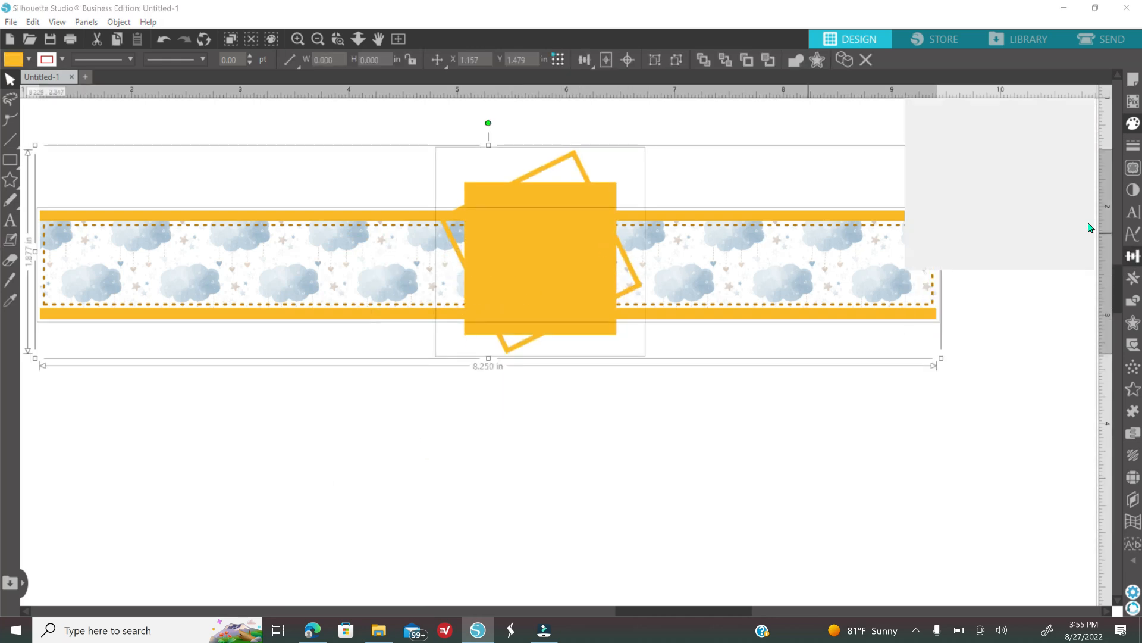
left_click(1040, 157)
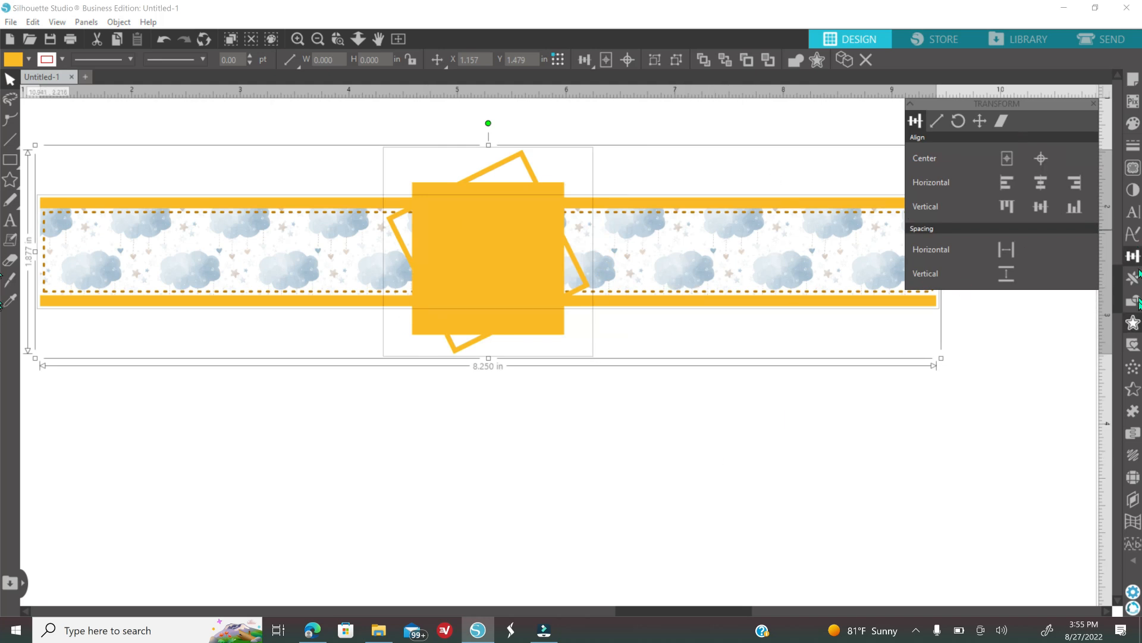
left_click(607, 321)
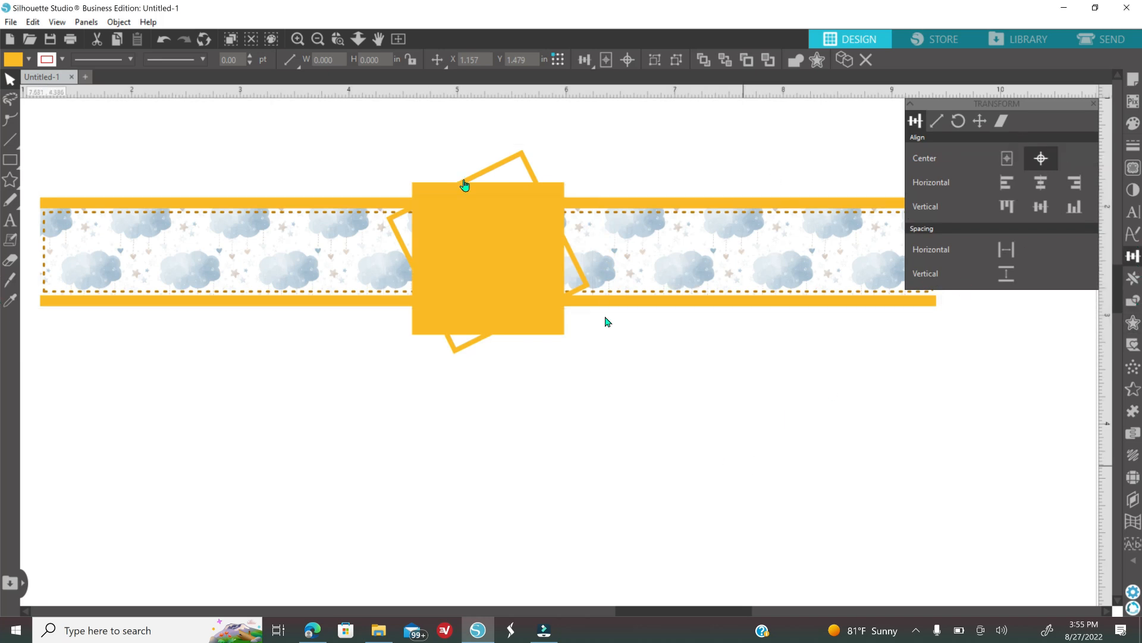
Step: Draw a rectangle in the empty area below the strip and set its width and height to 1.4 in
left_click(320, 41)
scroll(430, 471, "up", 2)
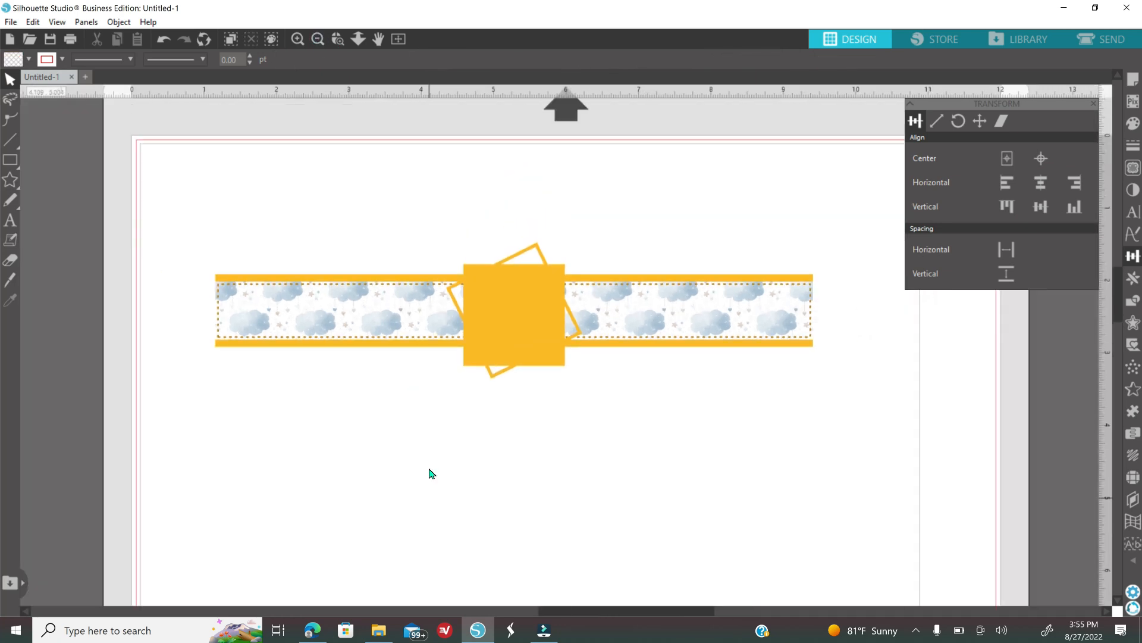
left_click(10, 160)
left_click(24, 160)
left_click_drag(358, 400, 438, 491)
double_click(335, 60)
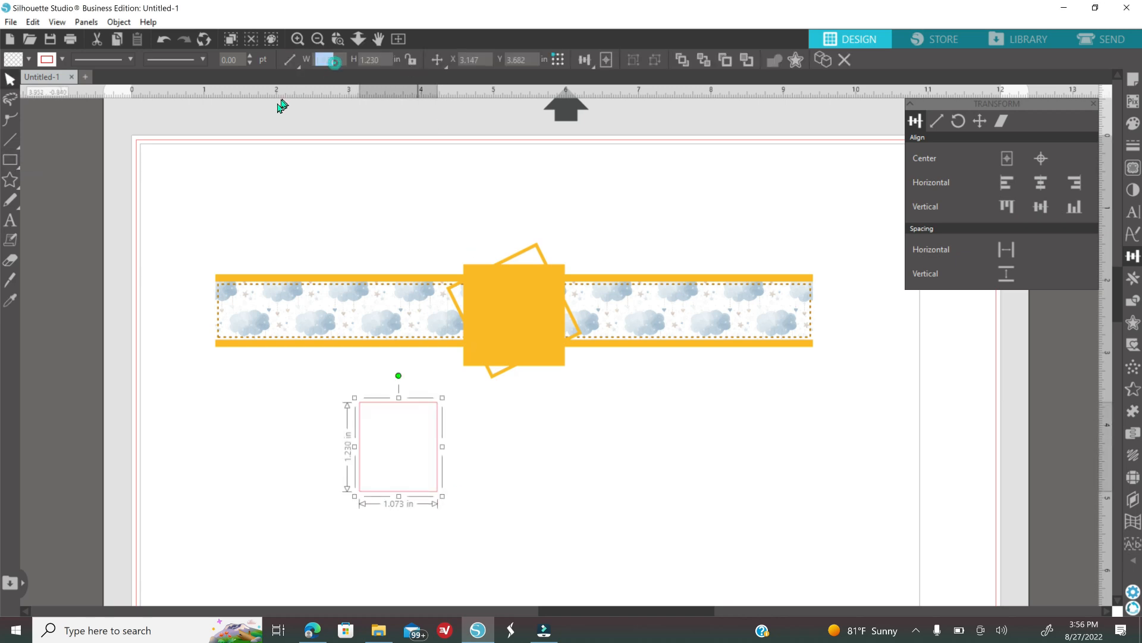
type("1.4")
key("Return")
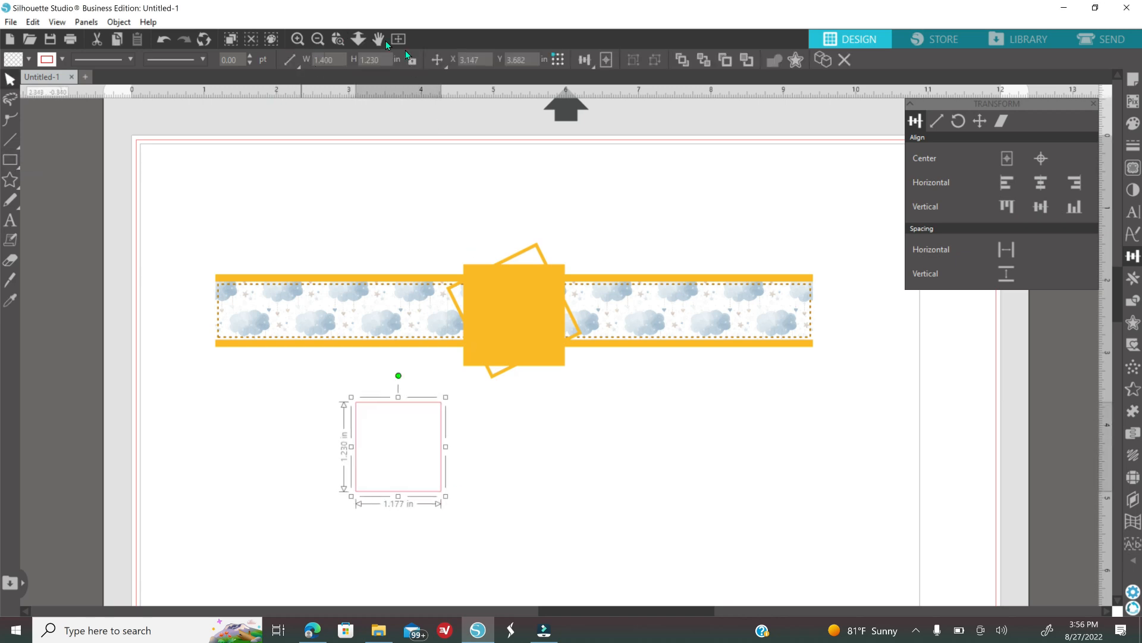
double_click(374, 60)
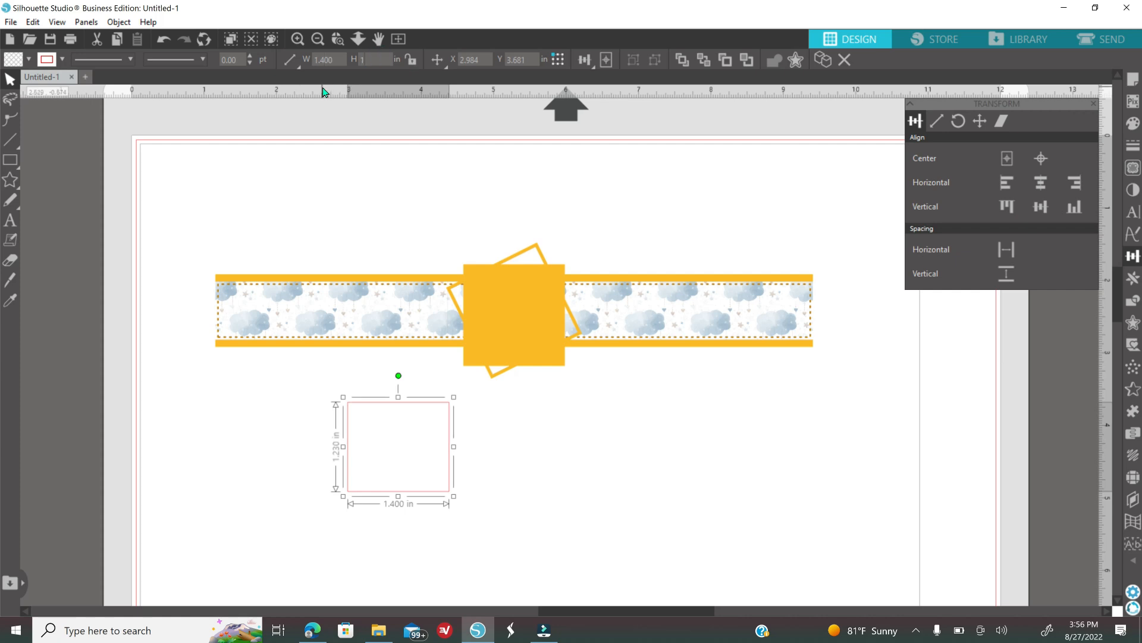
type("1.4")
key("Return")
Step: Move the new 1.4 in square to just below the centerpiece, slightly to its right, and fill it light pink
left_click(1133, 123)
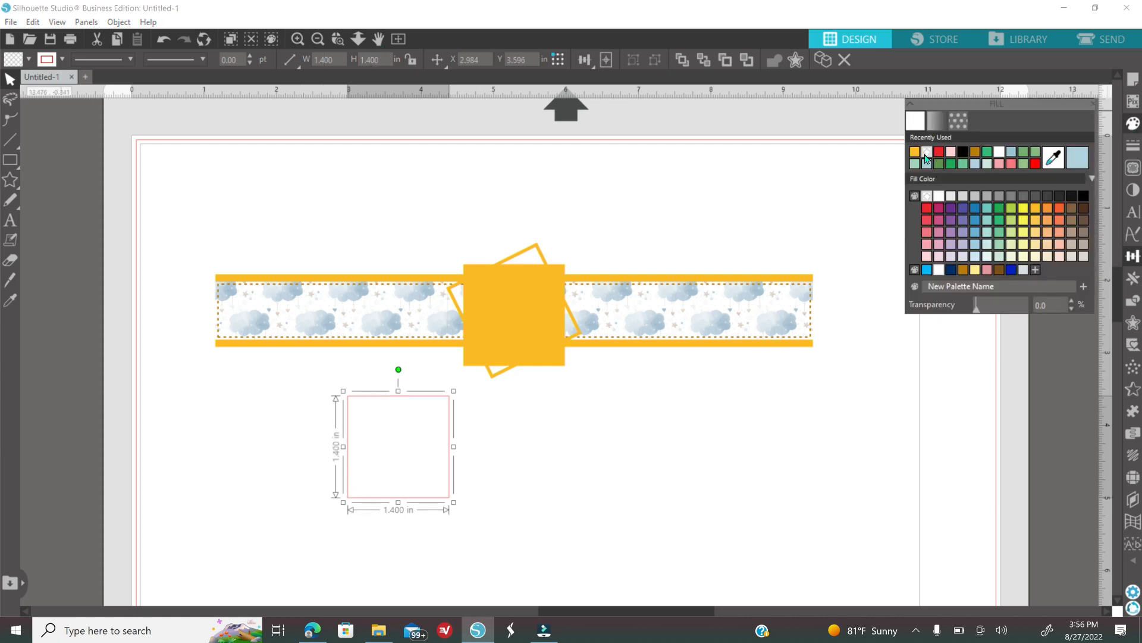
left_click(962, 152)
left_click_drag(461, 474, 675, 451)
left_click(296, 40)
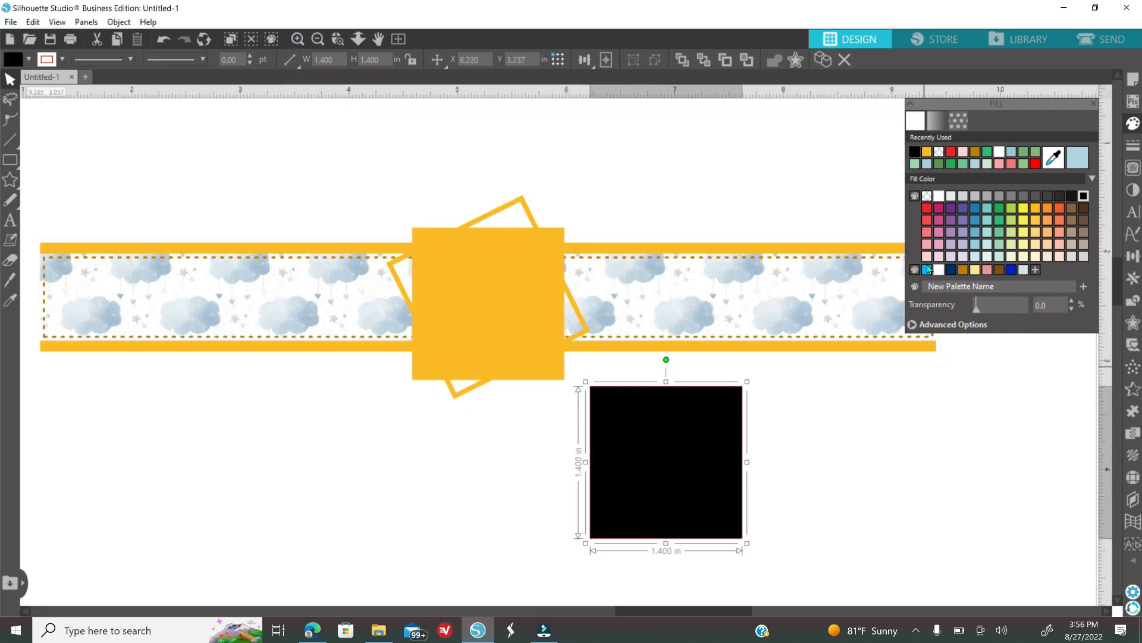
left_click(927, 256)
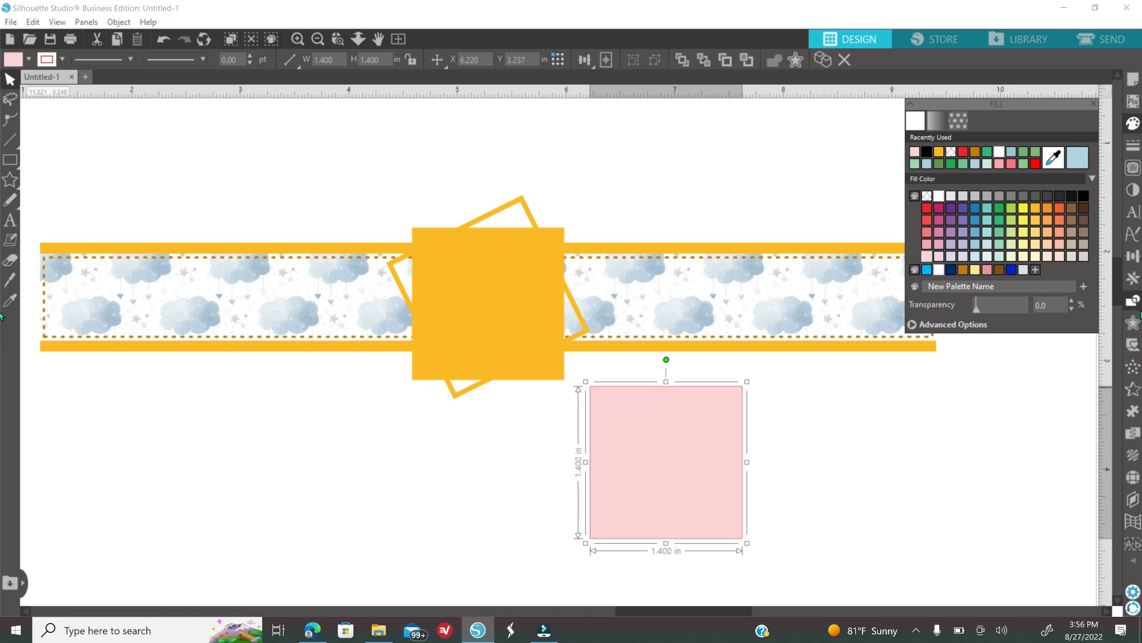
Step: Create a 0.050 in internal offset of the pink square with sharp corners and fill the offset medium green
left_click(1133, 322)
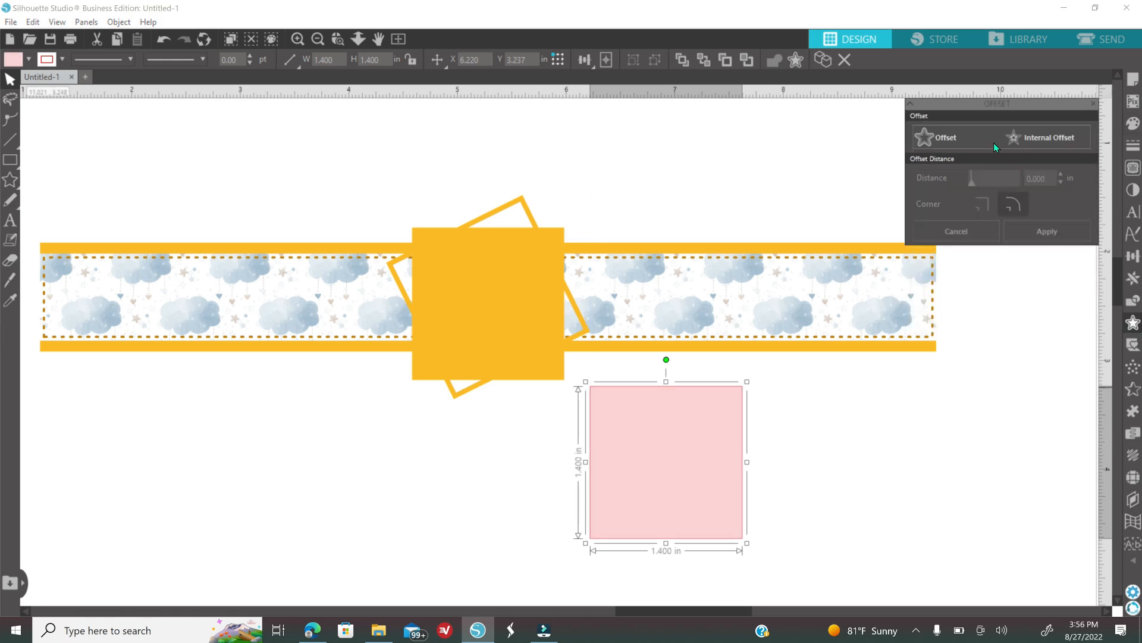
left_click(1026, 138)
left_click_drag(981, 185, 973, 186)
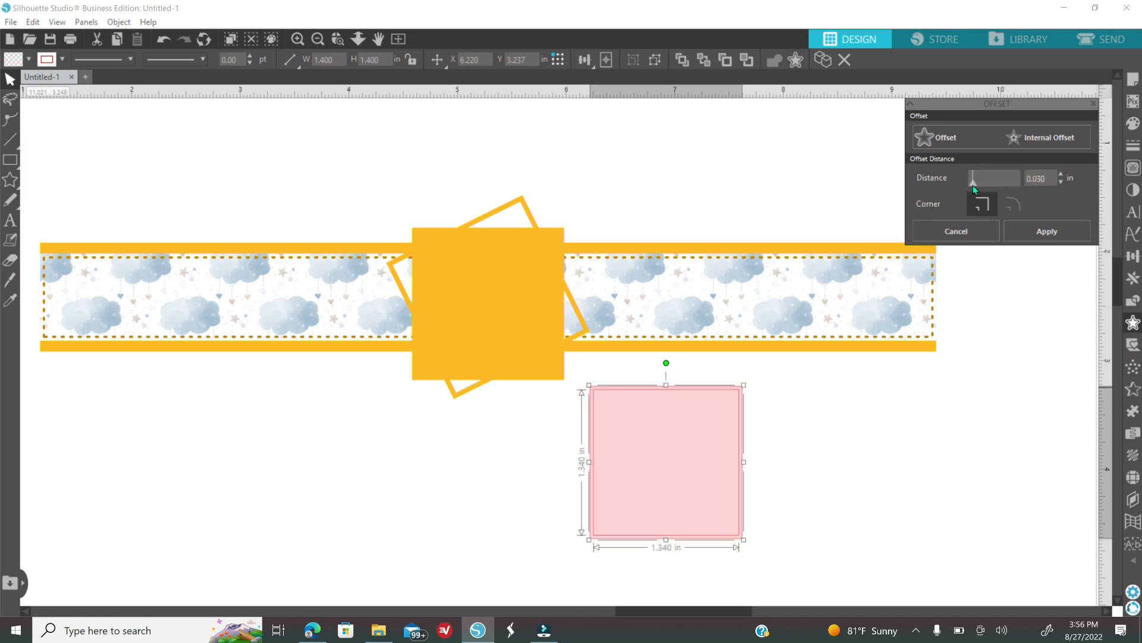
left_click(1060, 182)
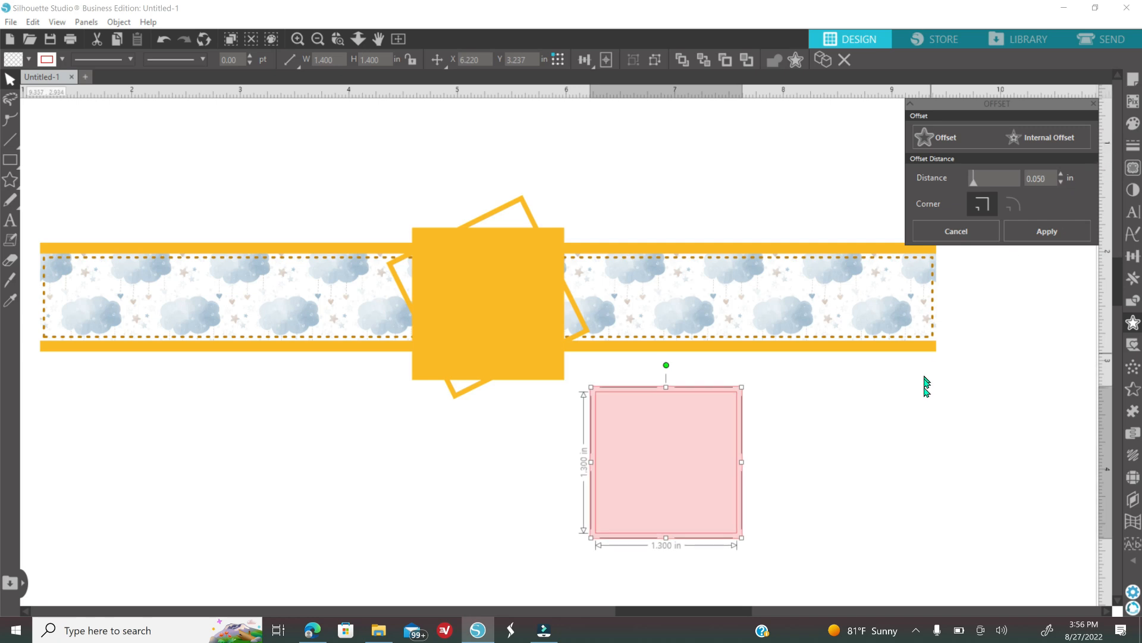
left_click(1133, 123)
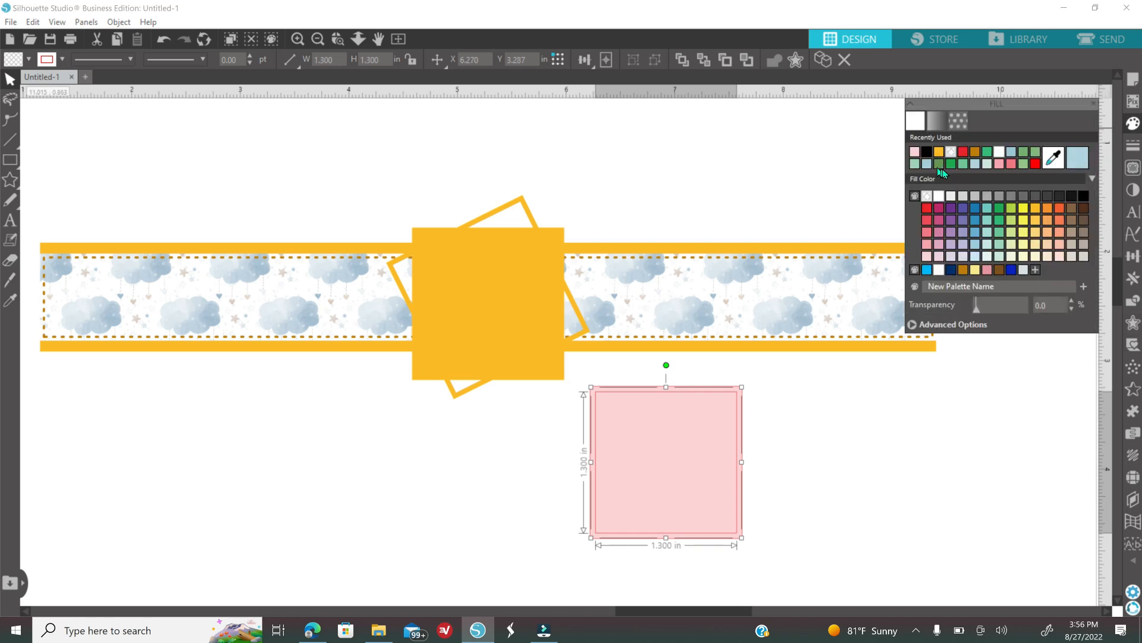
left_click(940, 163)
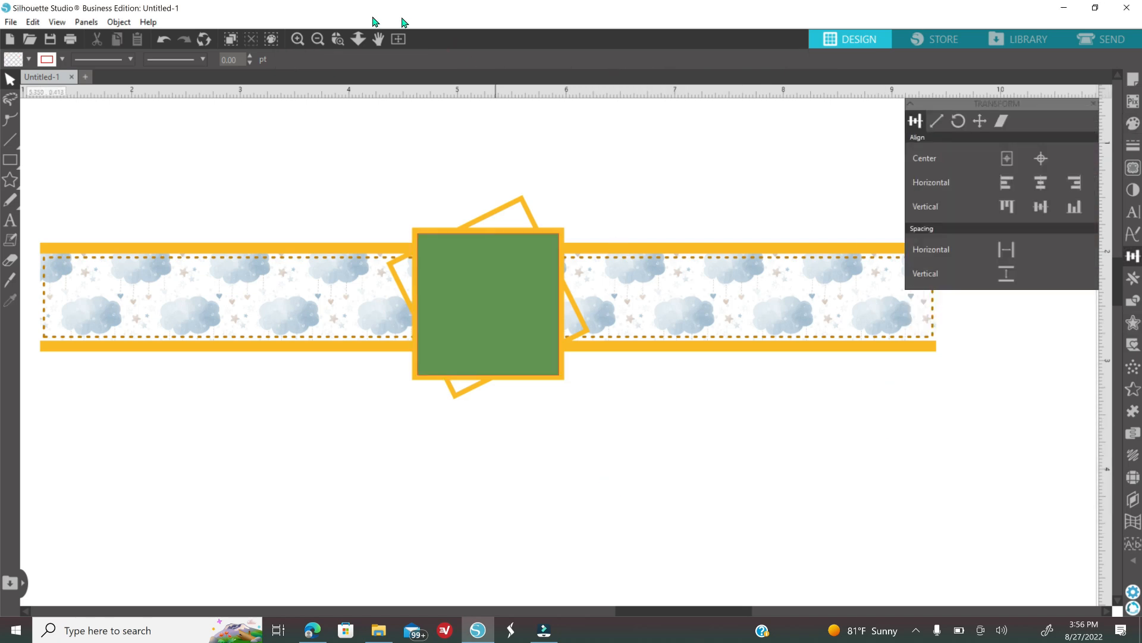
Step: Bring the light green watercolor paper onto the page behind the centerpiece and scale it down to about 2.7 in square
left_click(318, 39)
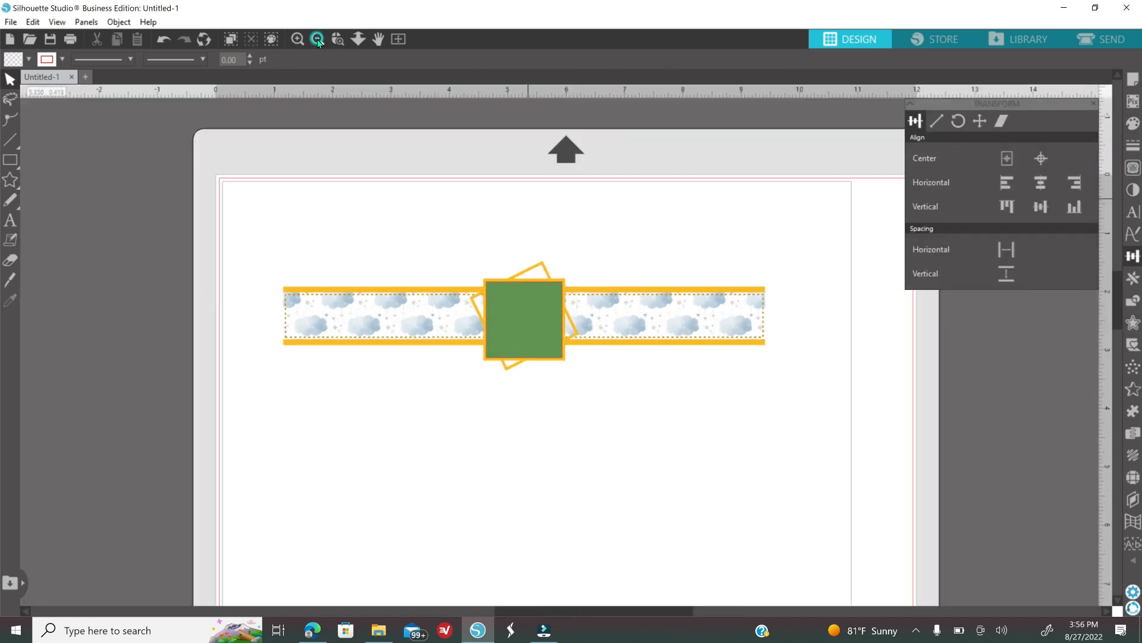
left_click(318, 39)
left_click(318, 40)
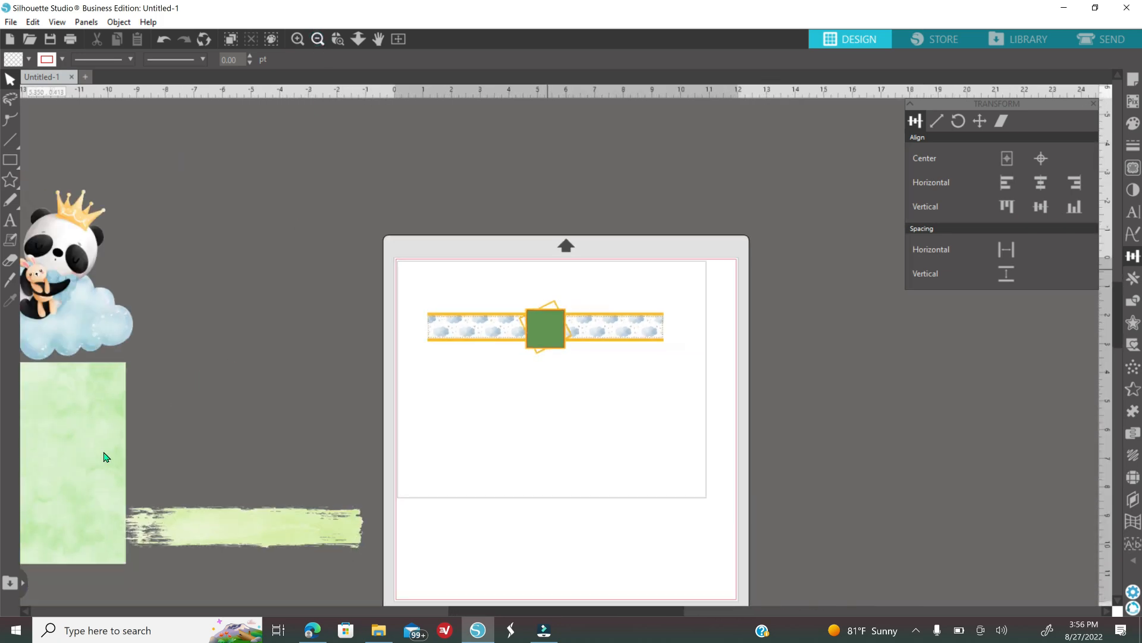
left_click_drag(124, 446, 565, 440)
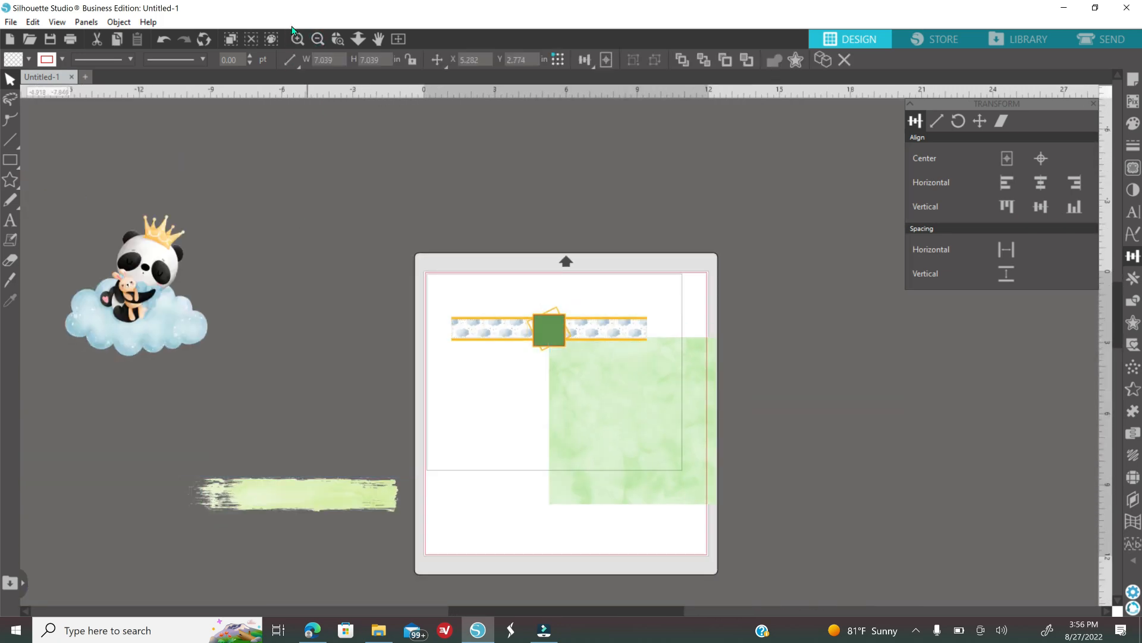
left_click(298, 39)
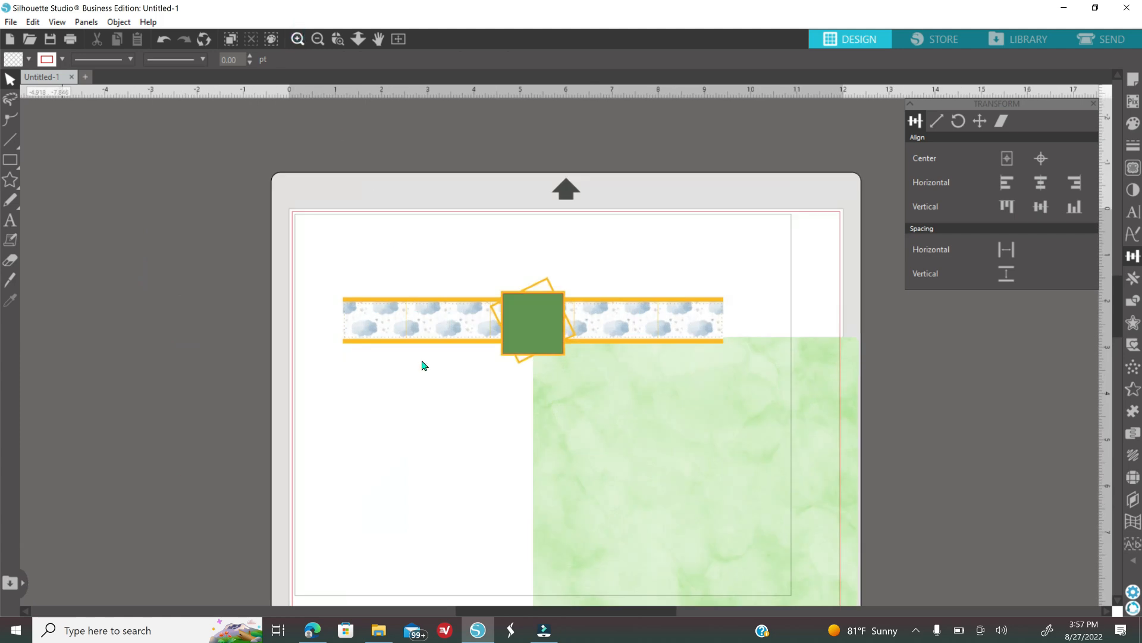
scroll(424, 366, "up", 3)
left_click_drag(595, 422, 314, 232)
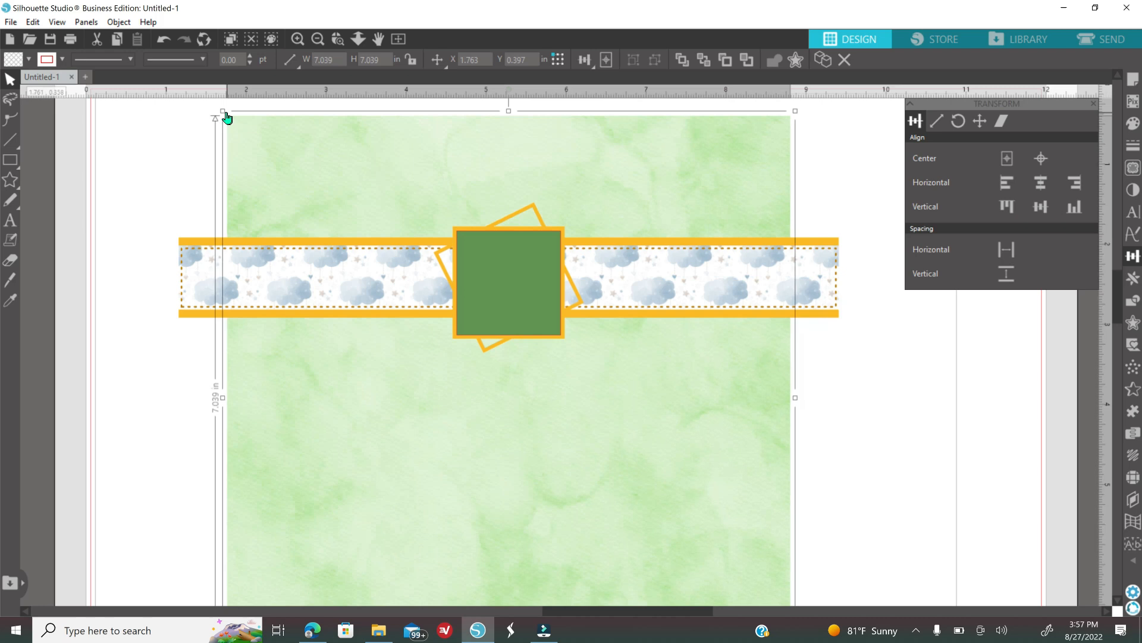
left_click_drag(233, 123, 499, 266)
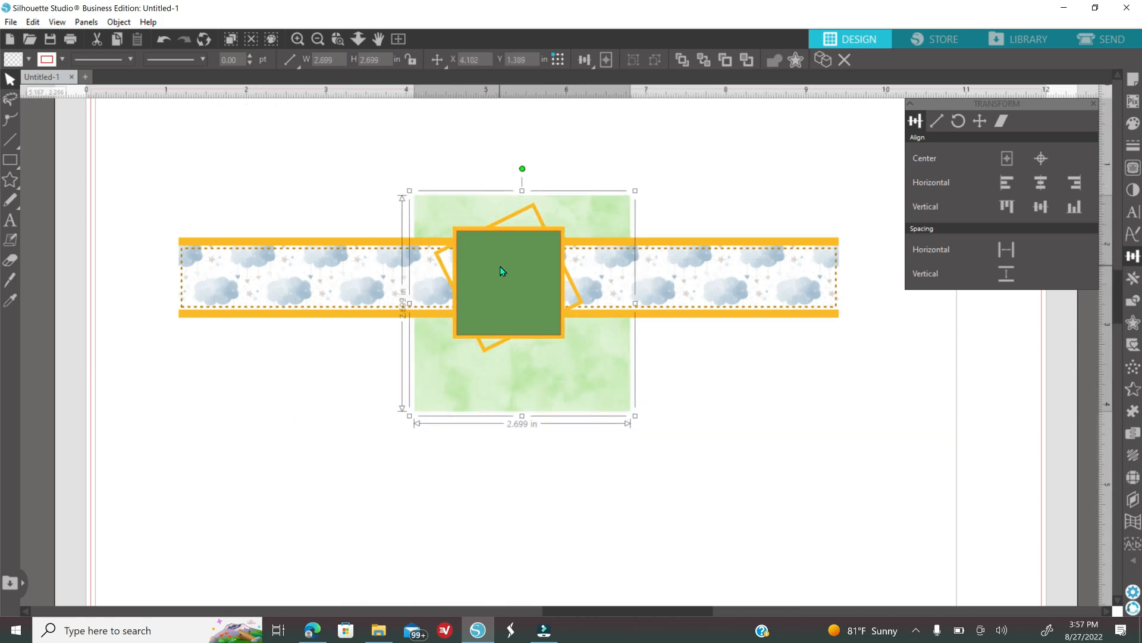
Step: Select the green square together with the watercolor paper and crop the paper to the square
left_click(501, 302)
left_click(462, 379)
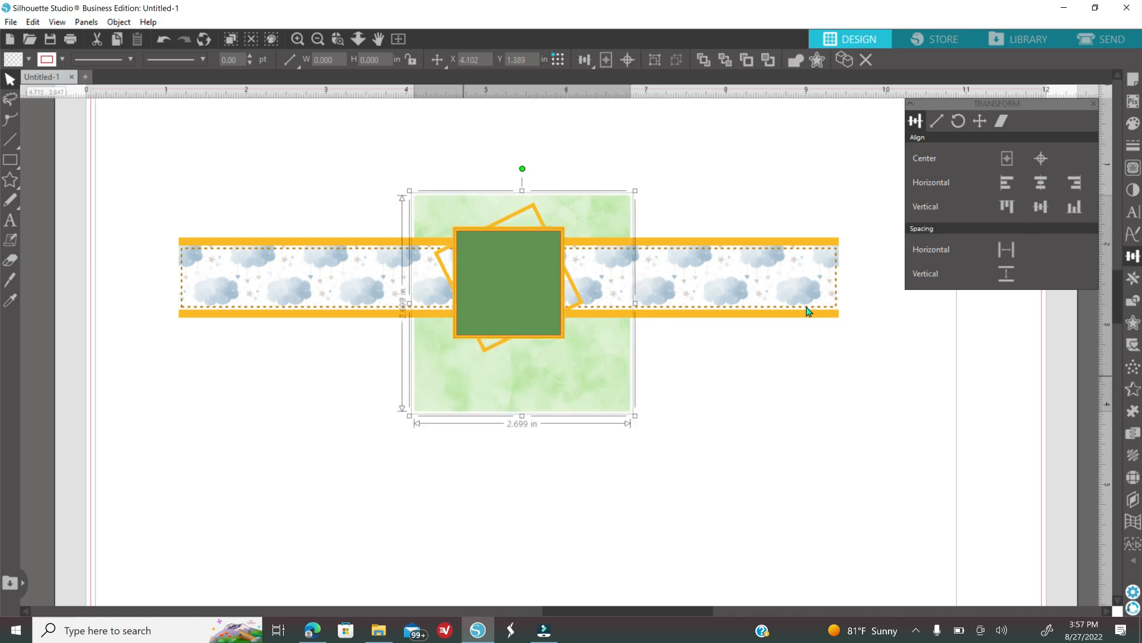
left_click(1132, 300)
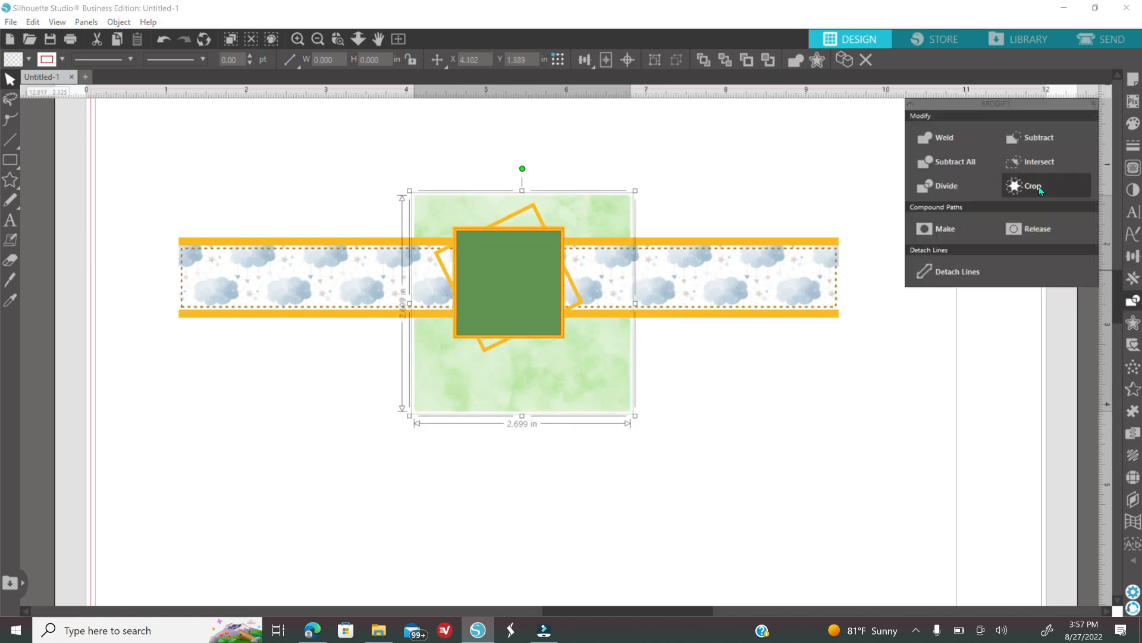
left_click(1039, 187)
left_click(808, 428)
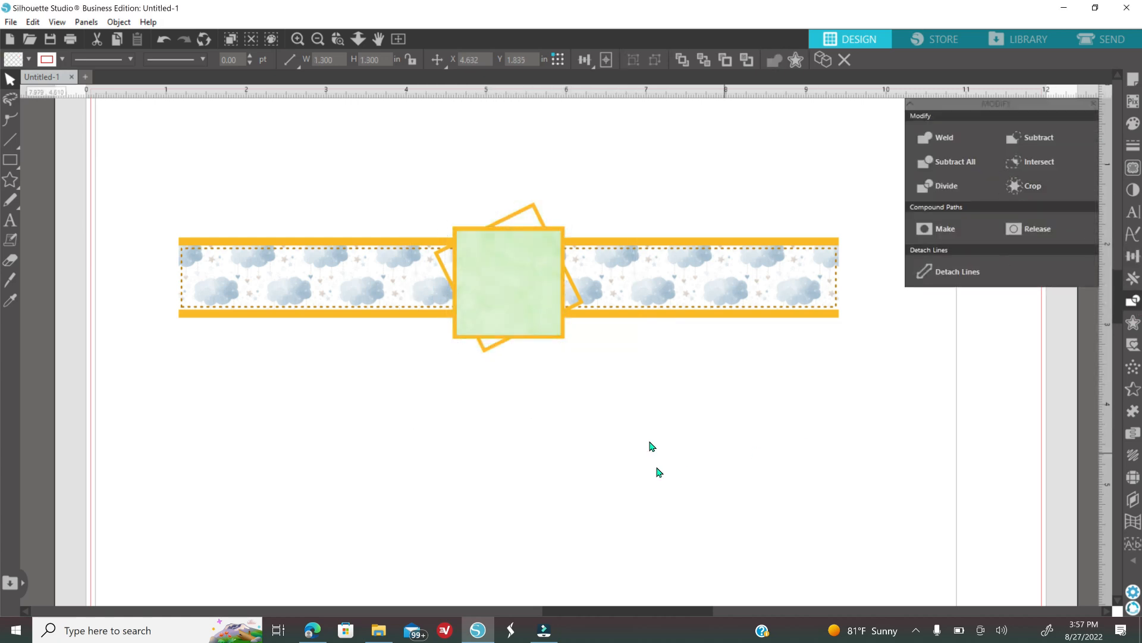
Step: Create an internal offset of the watercolor square with sharp corners at a distance of 0.030 in
left_click(504, 283)
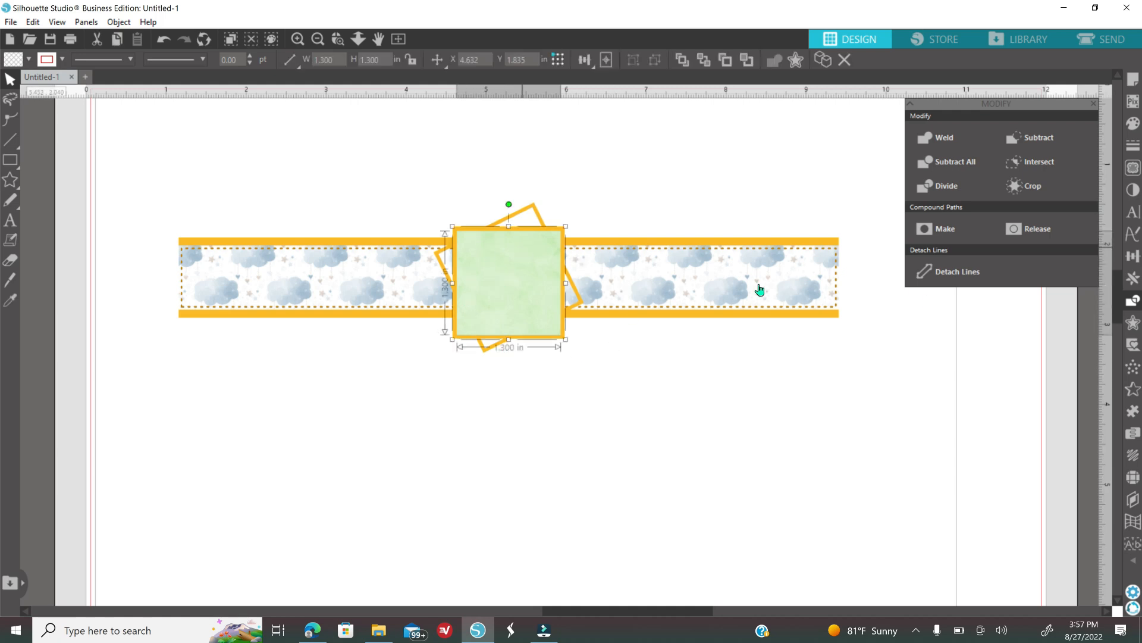
left_click(1133, 326)
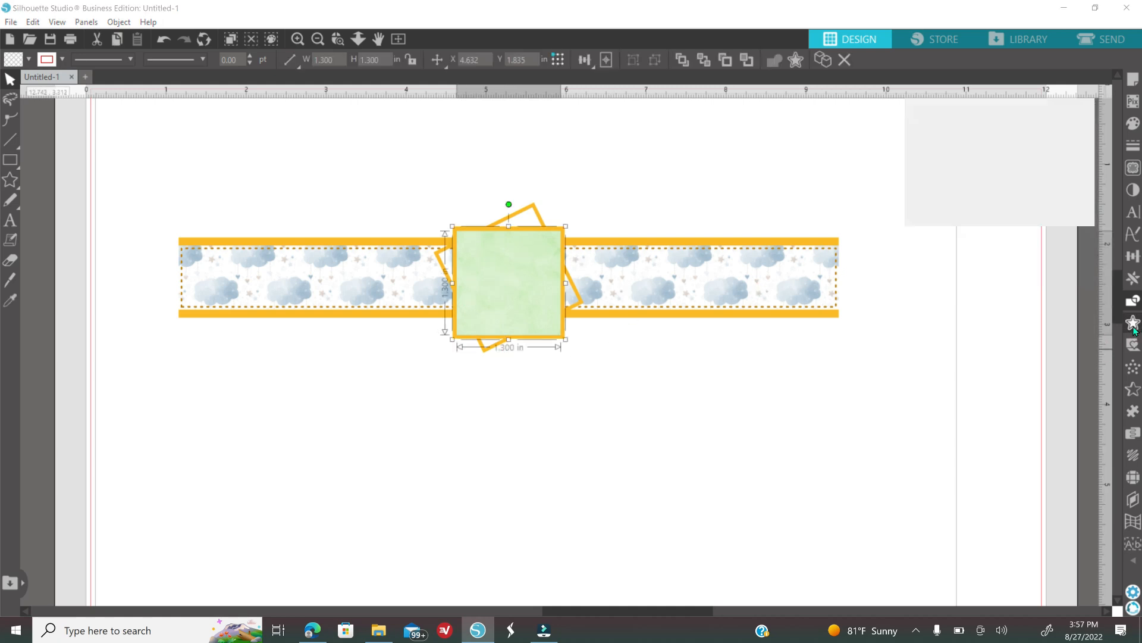
left_click(1069, 137)
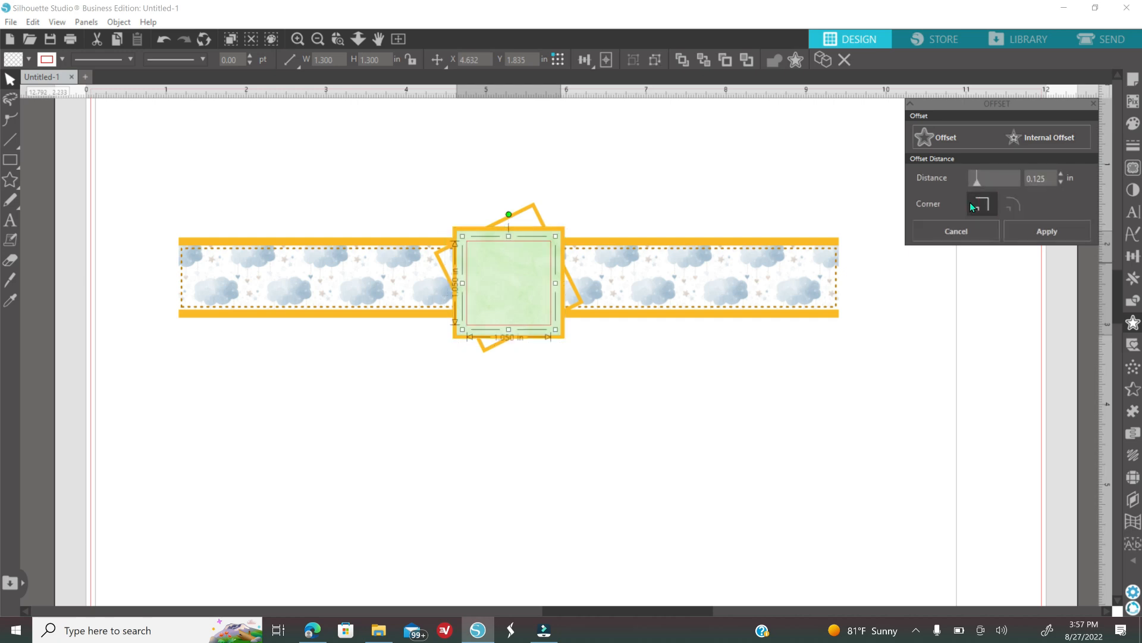
left_click_drag(977, 183, 971, 184)
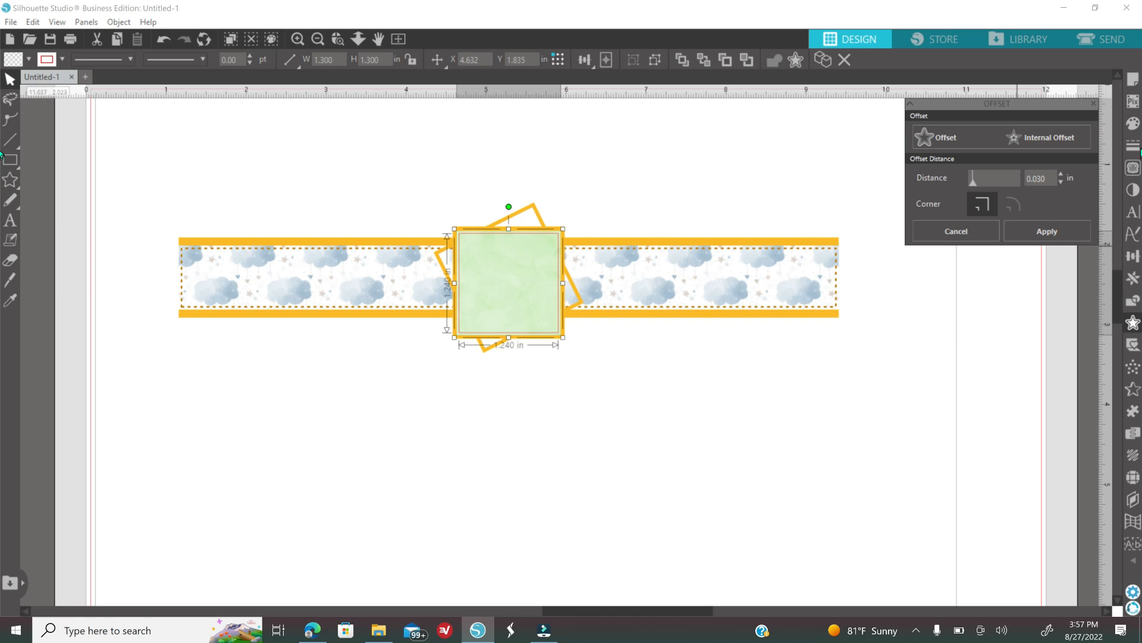
Step: Style the offset outline as a 1.00 pt dashed line in golden brown to match the strip's stitching
left_click(1133, 145)
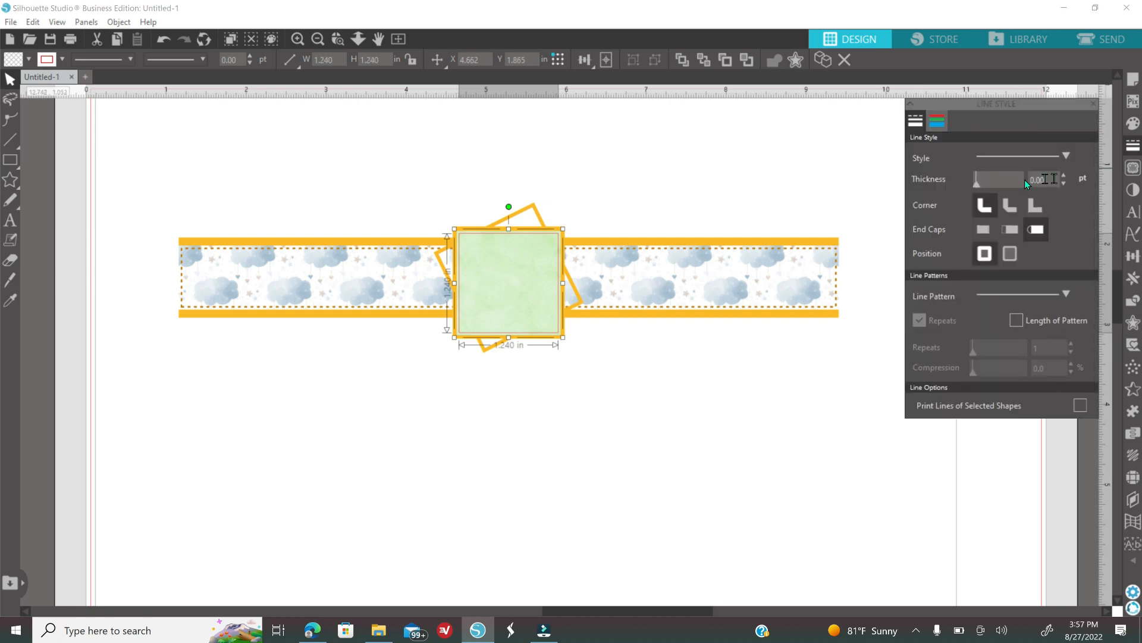
left_click(1063, 176)
left_click(1063, 176)
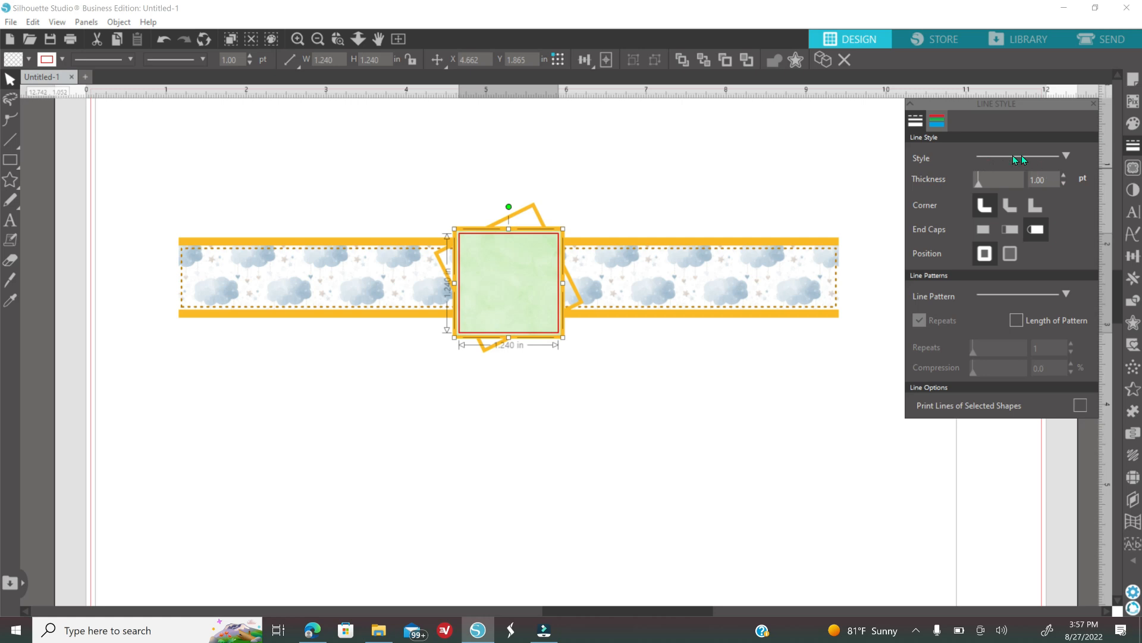
left_click(1066, 156)
left_click(1034, 197)
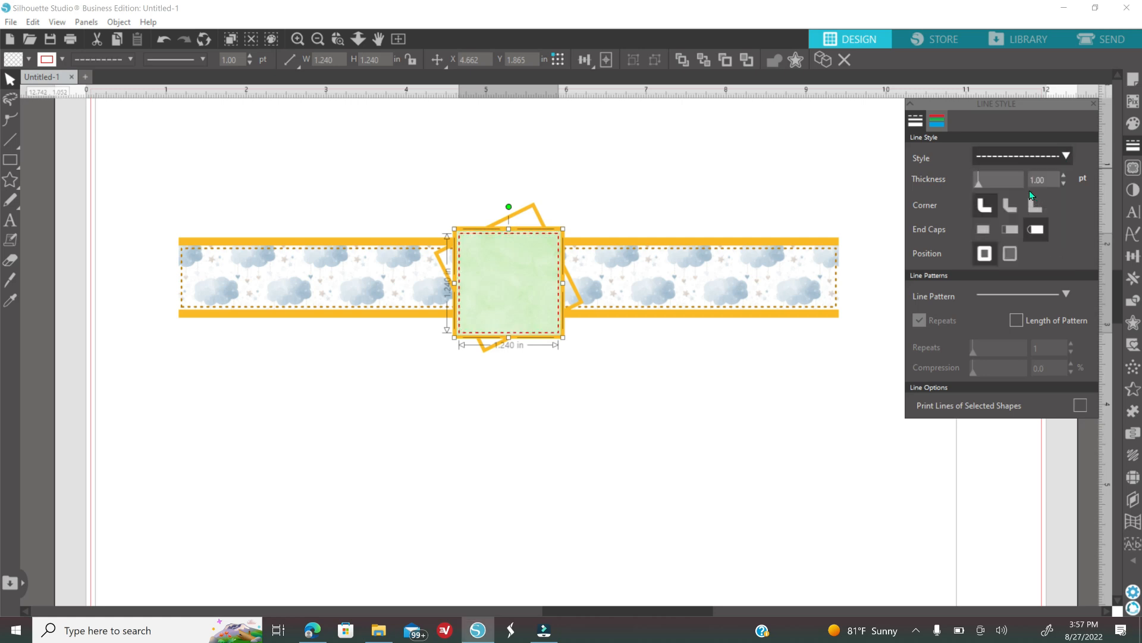
left_click(937, 121)
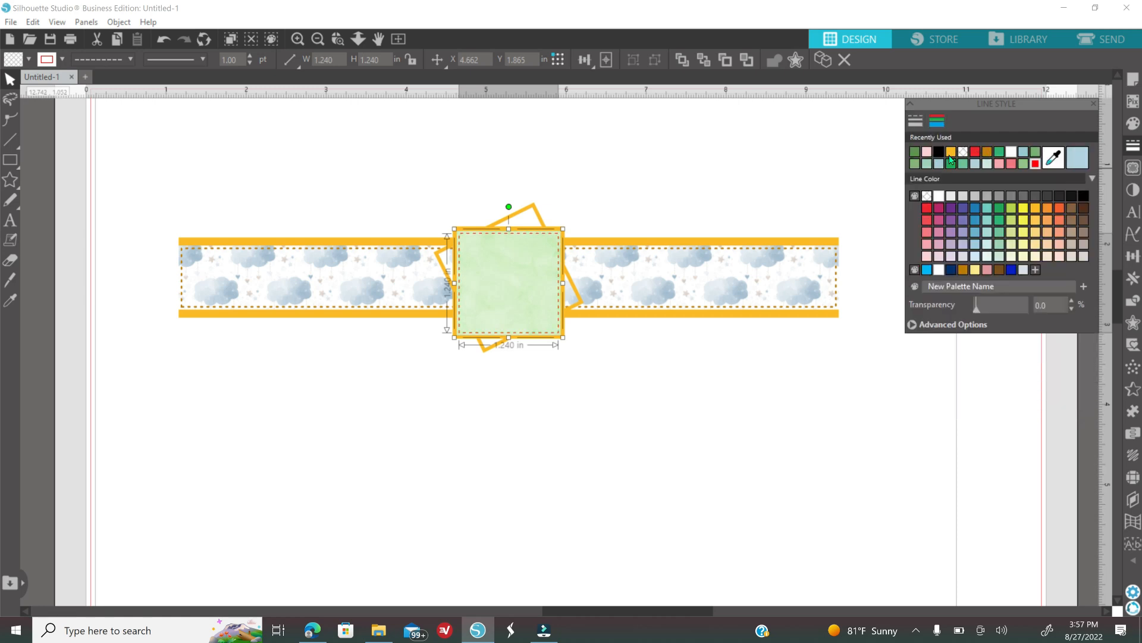
left_click(987, 153)
Step: Create another internal offset of the watercolor square with sharp corners, at a distance of 0.075 in
left_click(296, 39)
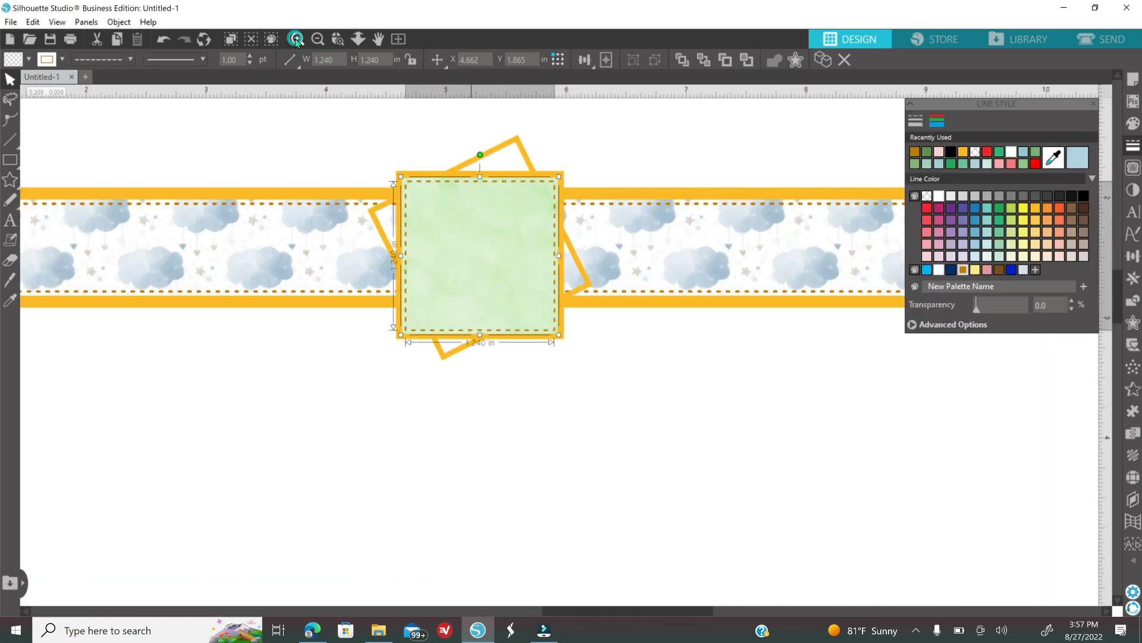
left_click(296, 40)
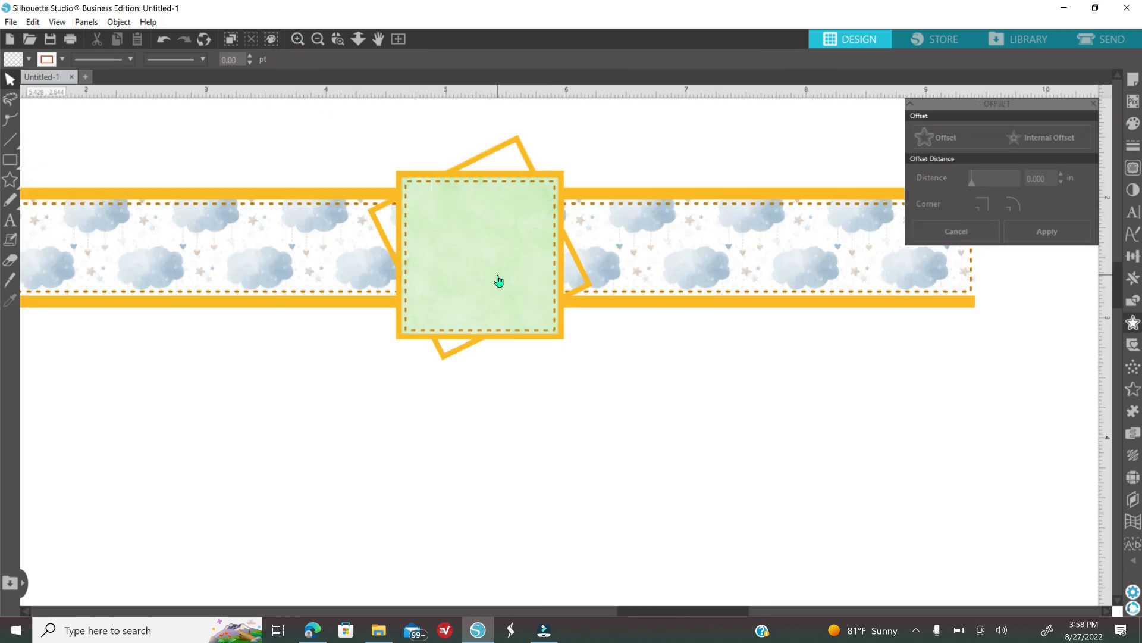
left_click(499, 281)
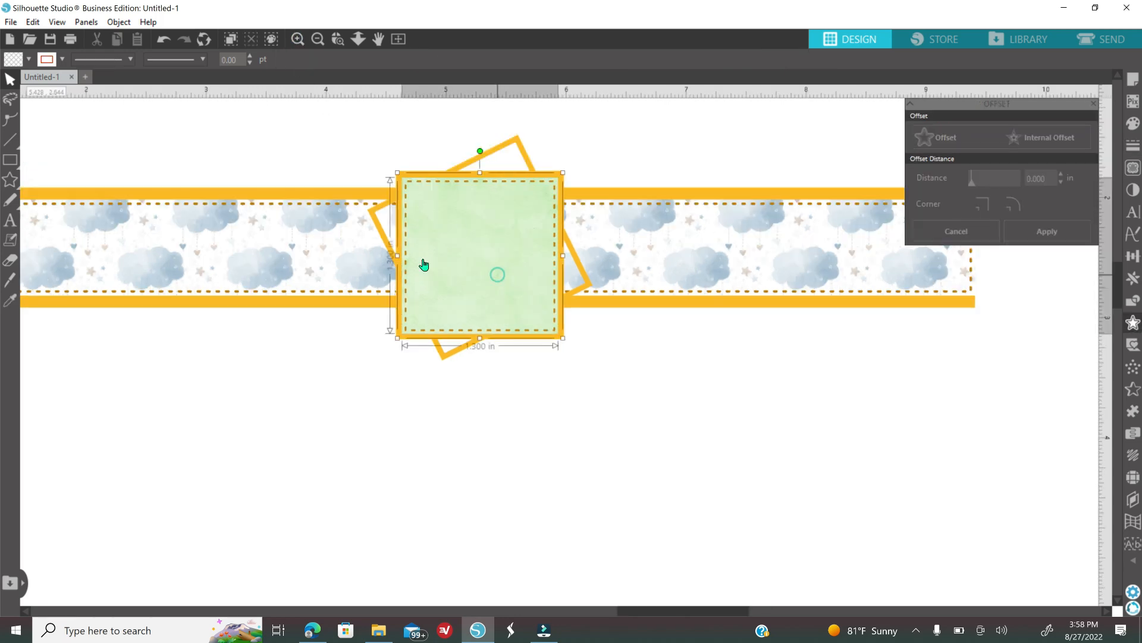
left_click(1133, 323)
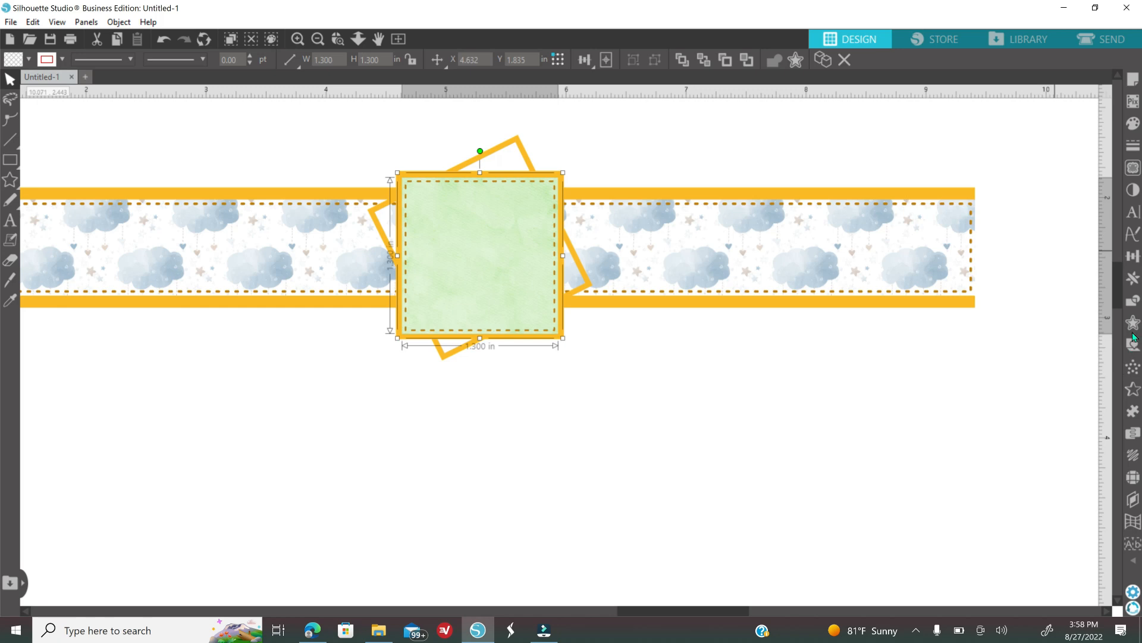
left_click(1133, 324)
left_click(1046, 136)
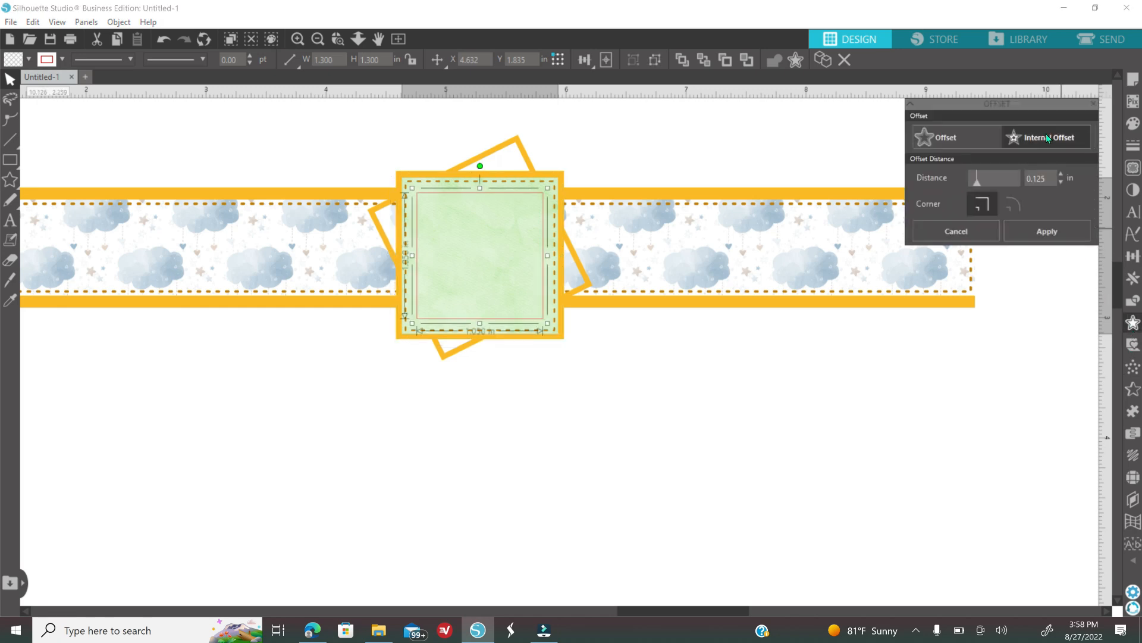
left_click(1060, 182)
left_click(1060, 182)
left_click(1059, 182)
left_click(1060, 182)
left_click(1060, 182)
left_click(1060, 182)
left_click(1060, 183)
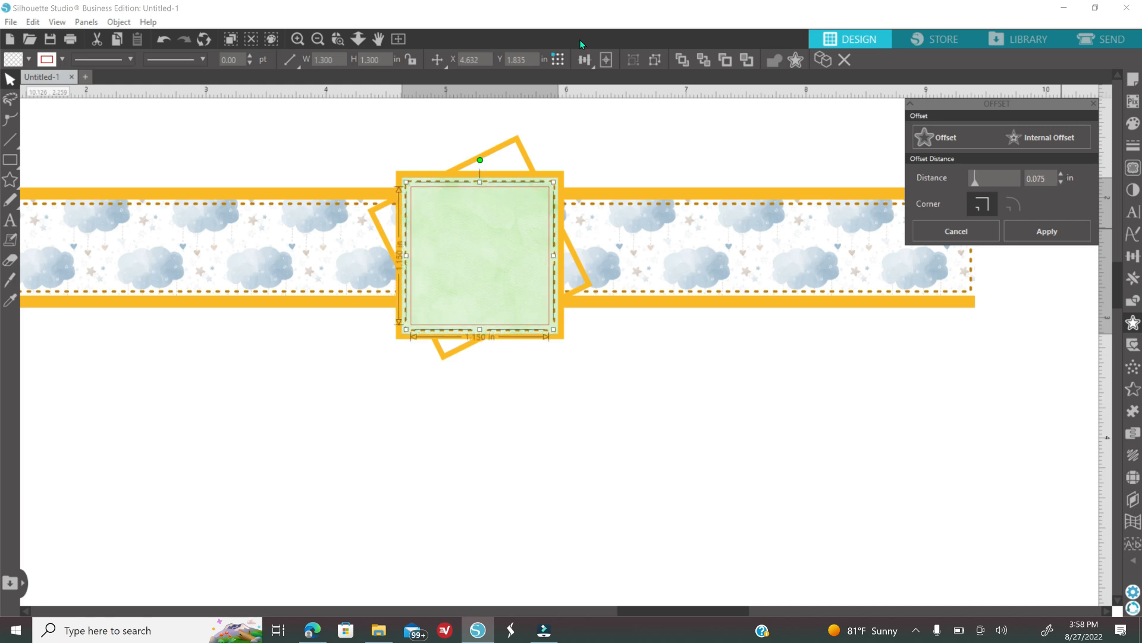
Step: Recreate the inner internal offset of the watercolor square with sharp corners at a distance of 0.080 in
left_click(297, 39)
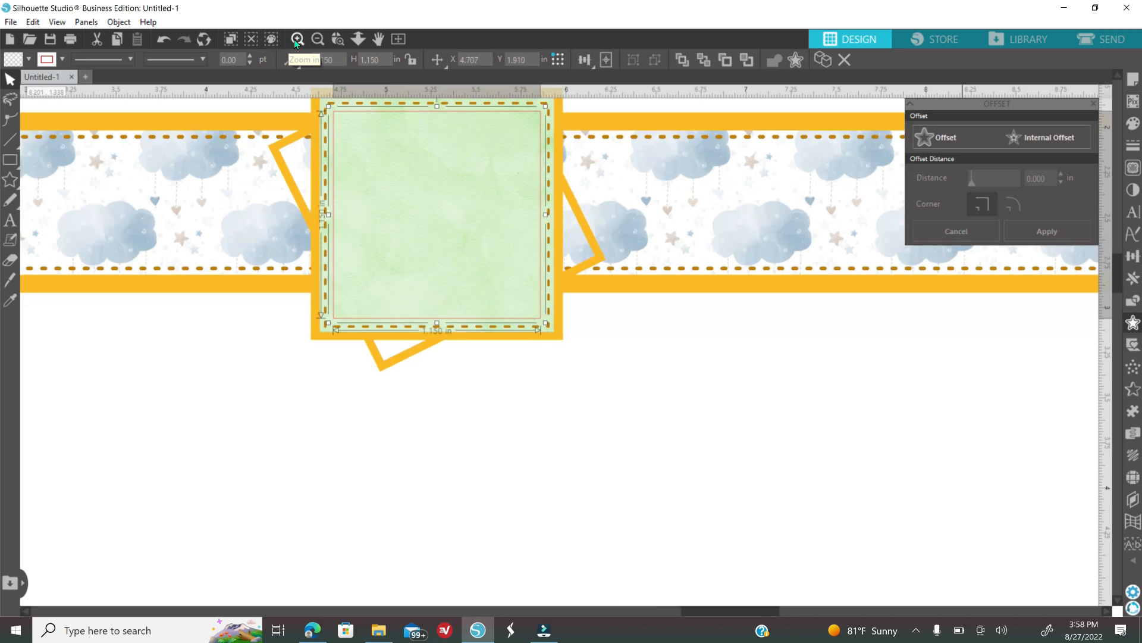
scroll(641, 338, "up", 1)
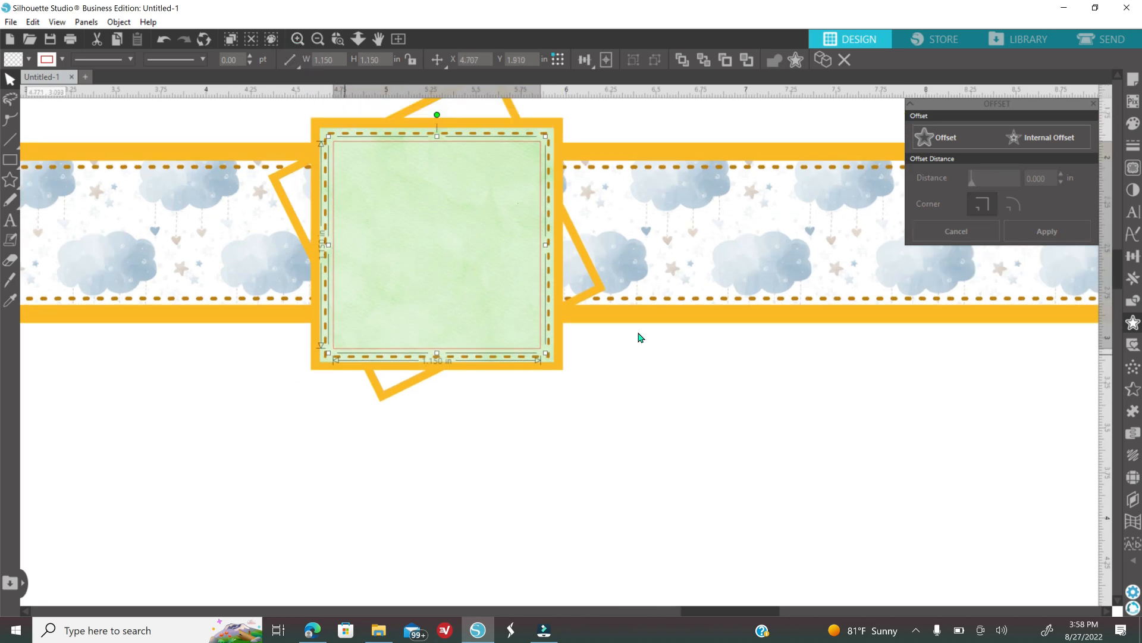
left_click(438, 294)
left_click(1041, 141)
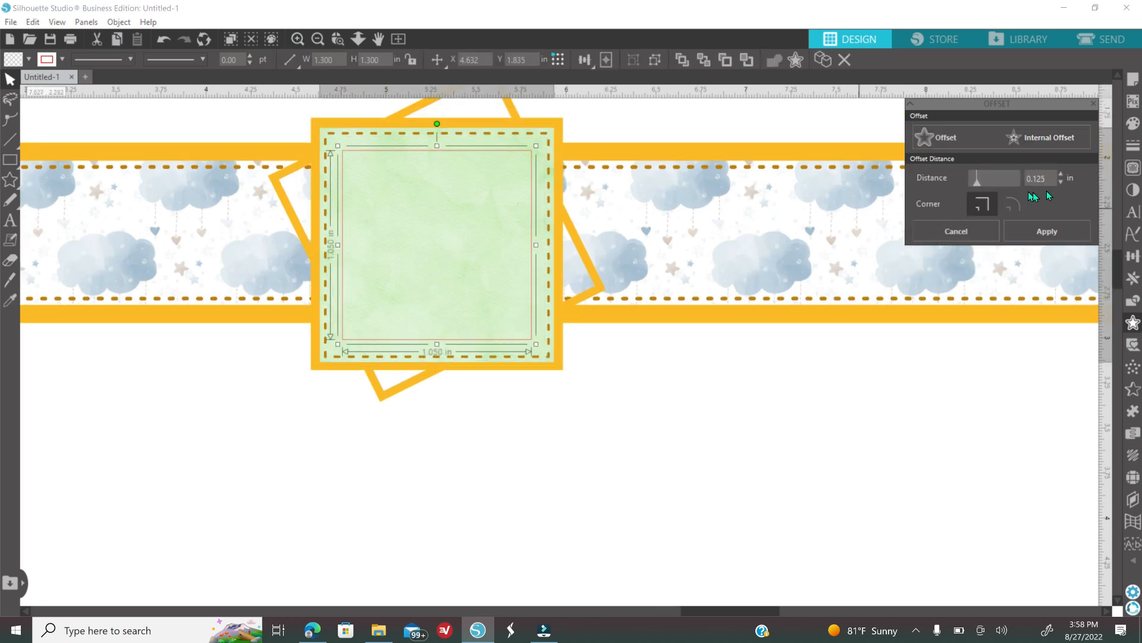
left_click(1060, 181)
left_click(1060, 181)
left_click(1061, 180)
left_click(1060, 181)
left_click(1060, 181)
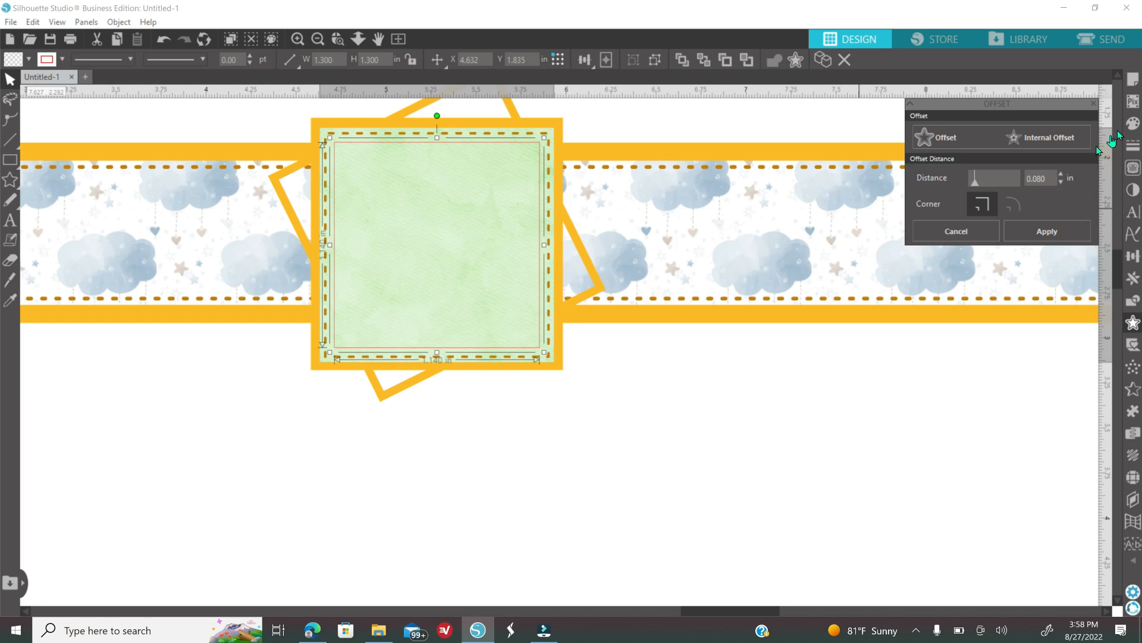
Step: Fill the inner offset square with white and make its outline transparent
left_click(1133, 123)
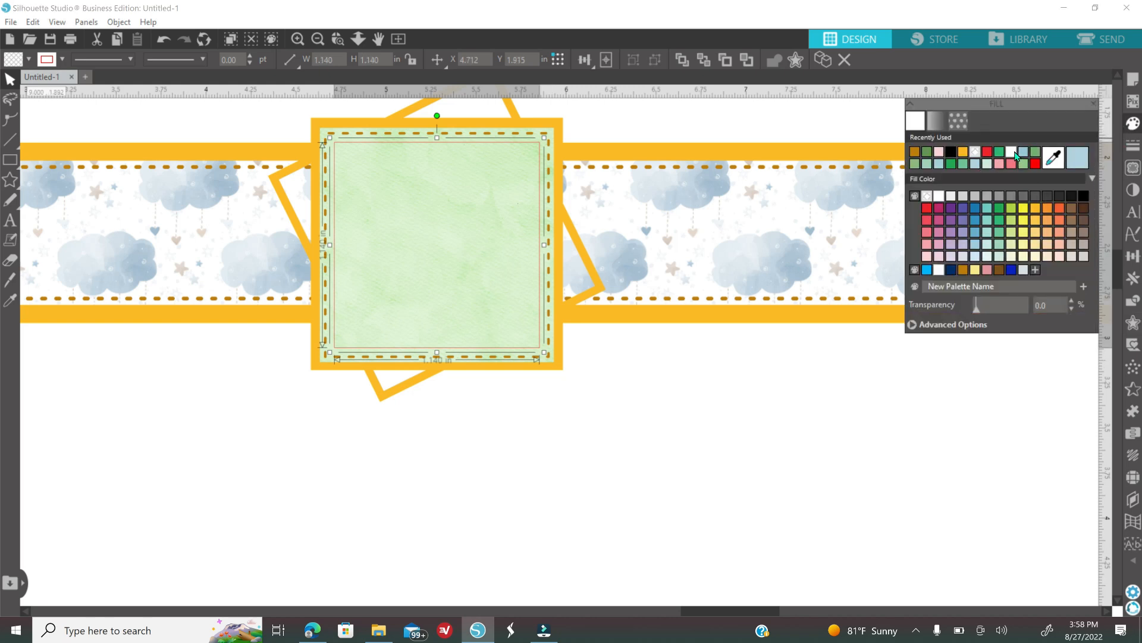
left_click(1011, 152)
left_click(1133, 145)
left_click(937, 121)
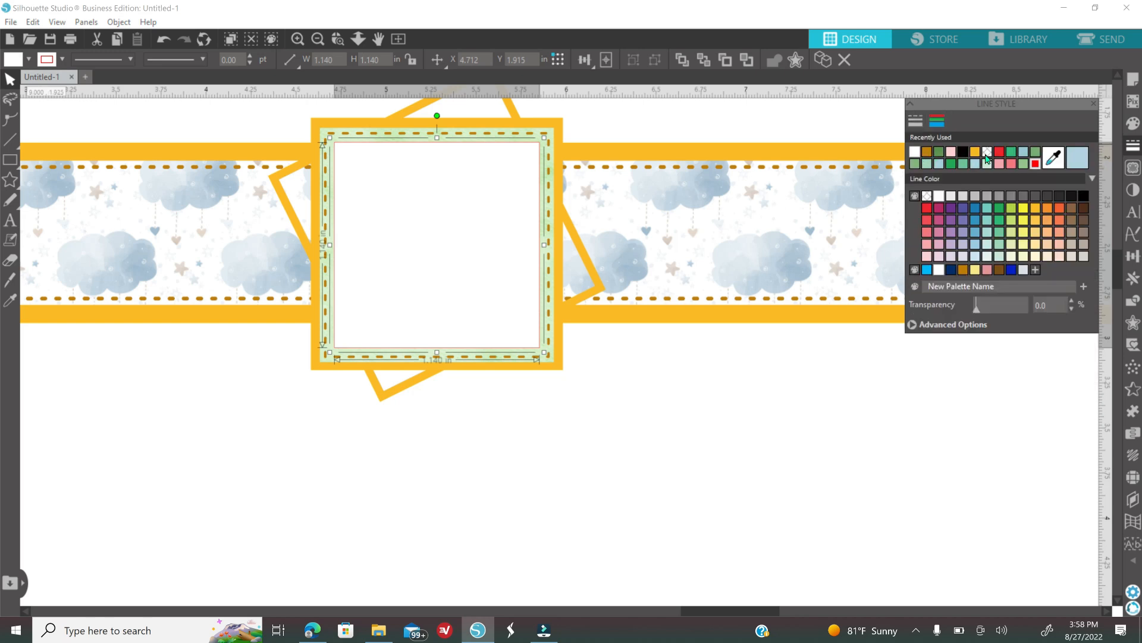
left_click(986, 158)
left_click(714, 405)
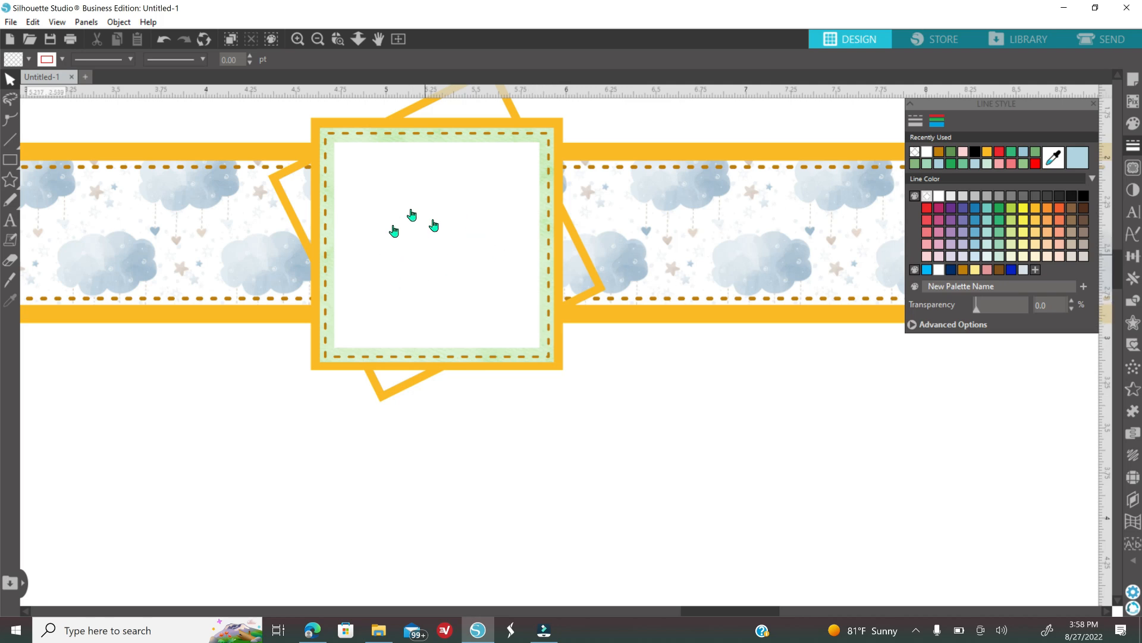
Step: Place the panda-on-cloud image in the upper middle of the white square, scaled to about 0.66 in wide
left_click(317, 40)
left_click(317, 39)
left_click(317, 39)
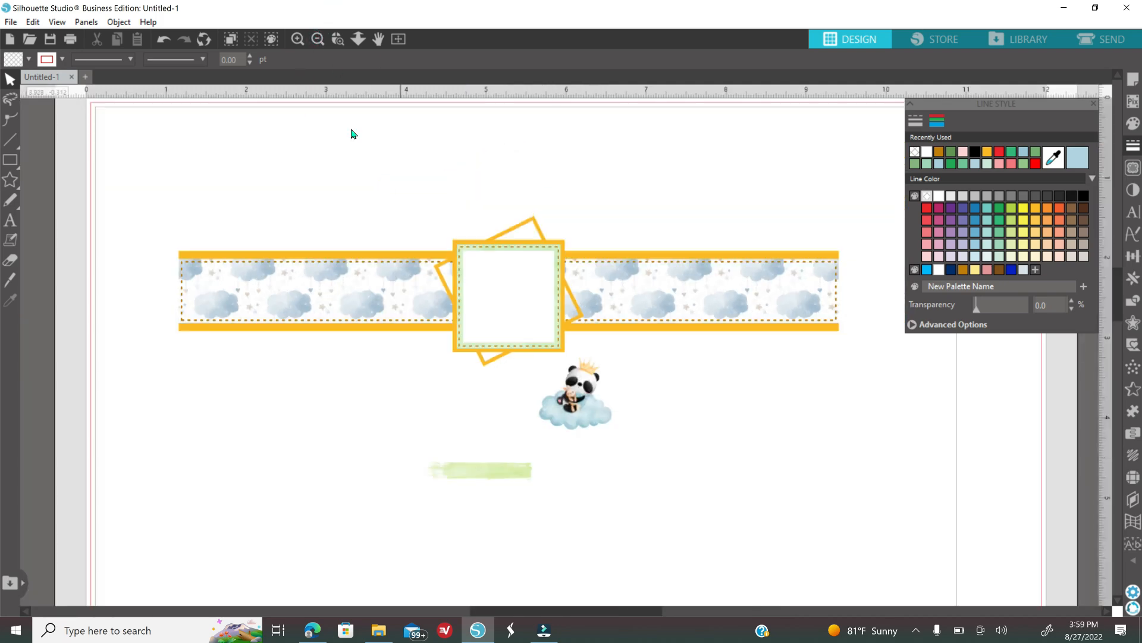
left_click_drag(577, 418, 511, 310)
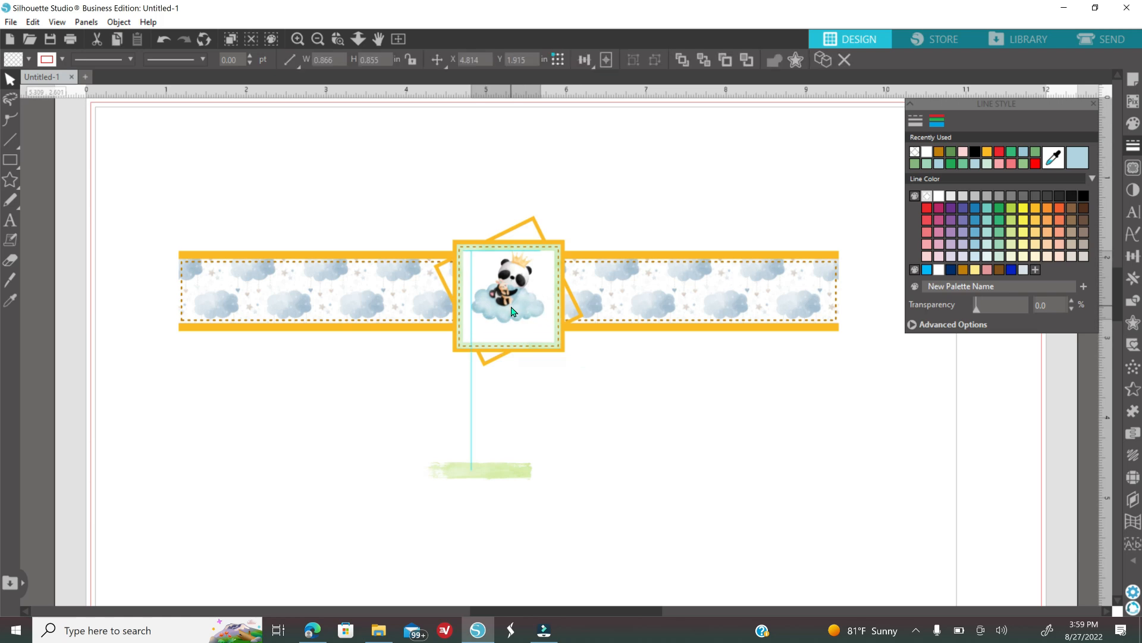
left_click_drag(545, 246, 530, 269)
left_click_drag(497, 308, 508, 292)
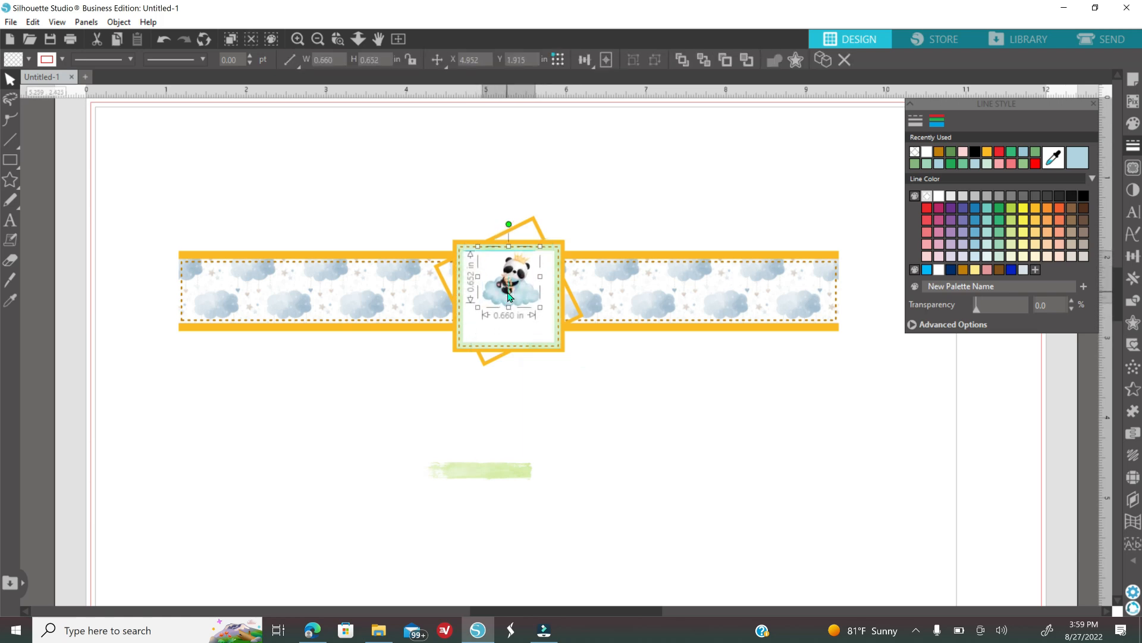
left_click(598, 445)
Step: Move the green brush stroke beneath the panda inside the white square and shrink it to about 1.24 in wide
scroll(452, 501, "up", 3)
mouse_move(464, 536)
left_mouse_down()
mouse_move(456, 411)
mouse_move(494, 309)
left_mouse_up()
left_click_drag(380, 326, 398, 325)
left_click_drag(497, 317, 489, 312)
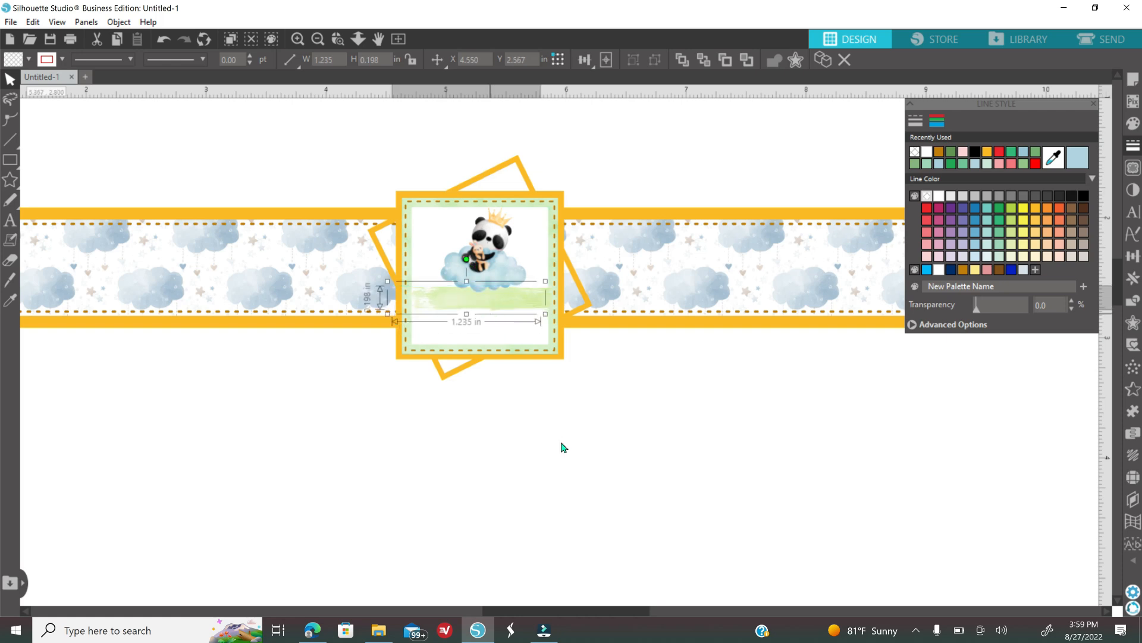
Step: Narrow the green brush stroke to fit inside the white square and center it below the panda's cloud
left_click(297, 40)
scroll(477, 520, "up", 2)
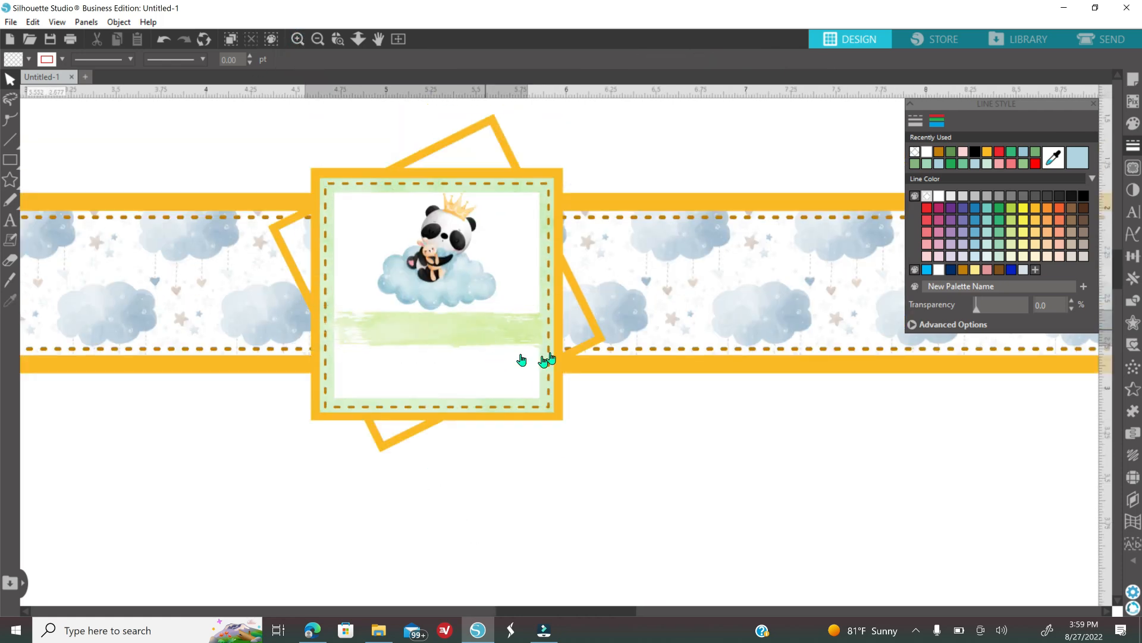
mouse_move(535, 352)
left_mouse_down()
mouse_move(466, 345)
mouse_move(524, 352)
left_mouse_up()
left_click_drag(304, 350, 308, 351)
left_click_drag(425, 343, 435, 345)
left_click(507, 457)
left_click(484, 342)
left_click(464, 464)
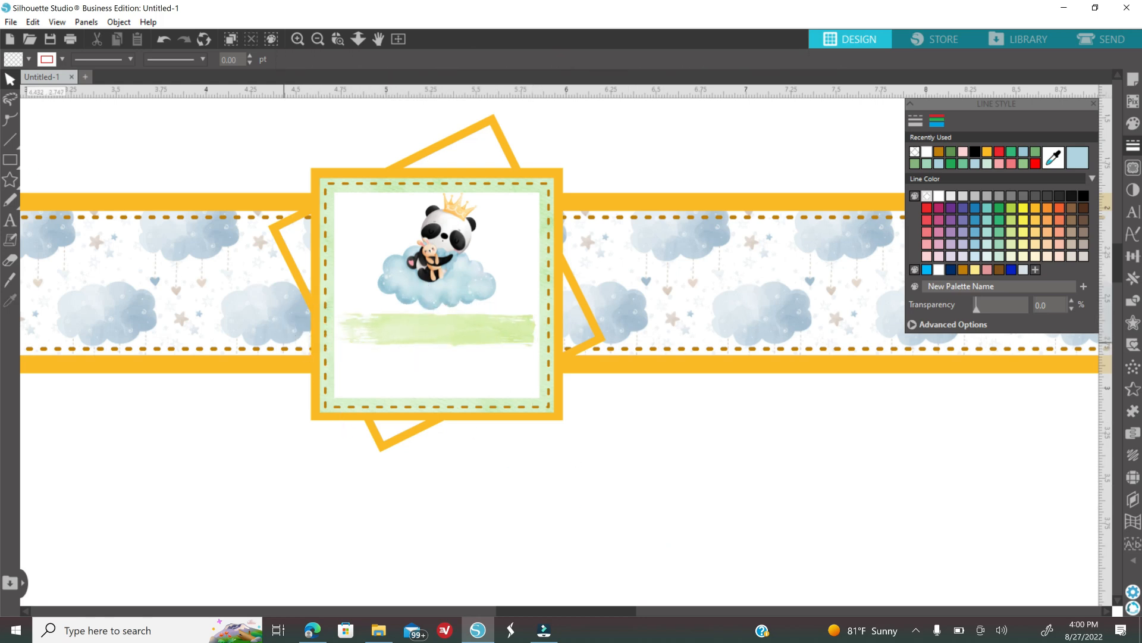
Step: Add the honoree's first name in possessive form as 72 pt Joseph Sophia text and place it below the centerpiece
left_click(10, 221)
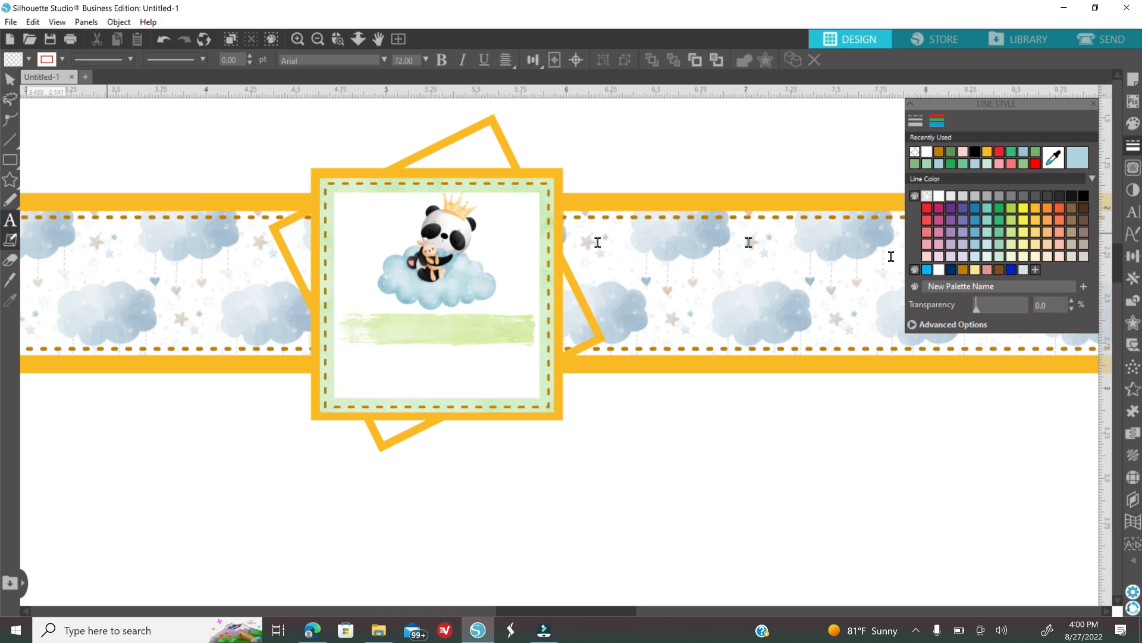
left_click(1133, 216)
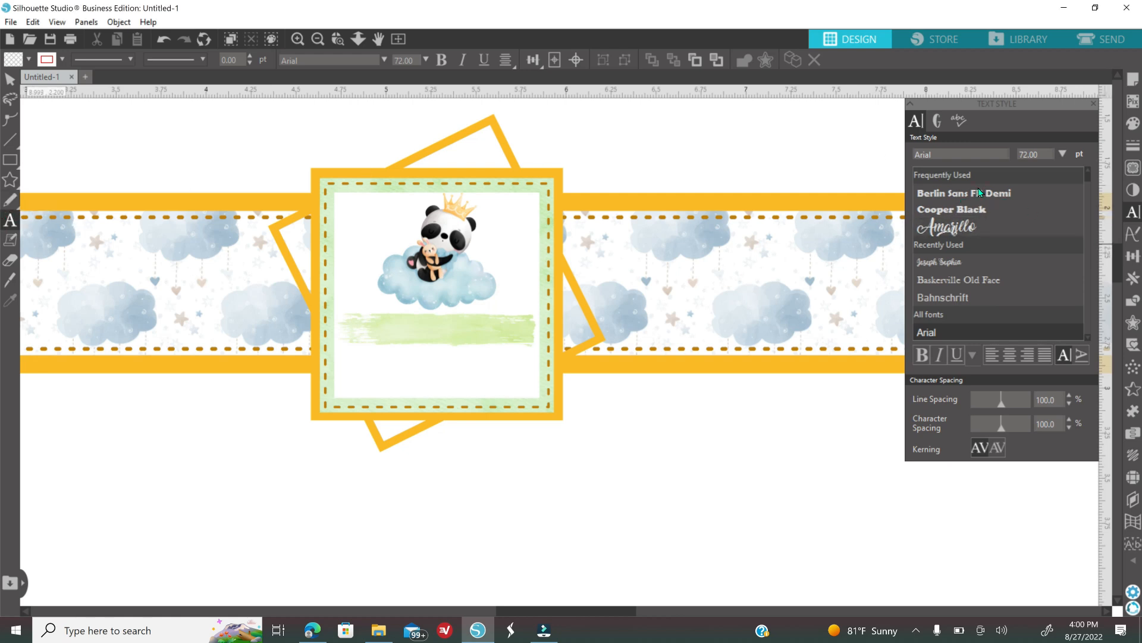
left_click(948, 266)
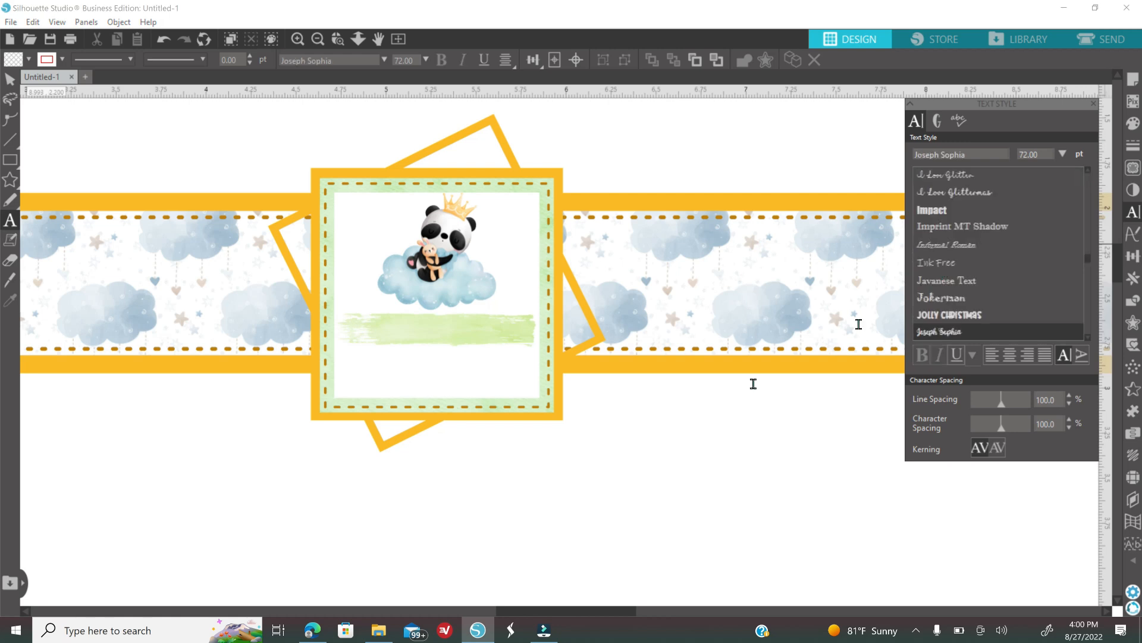
key("v")
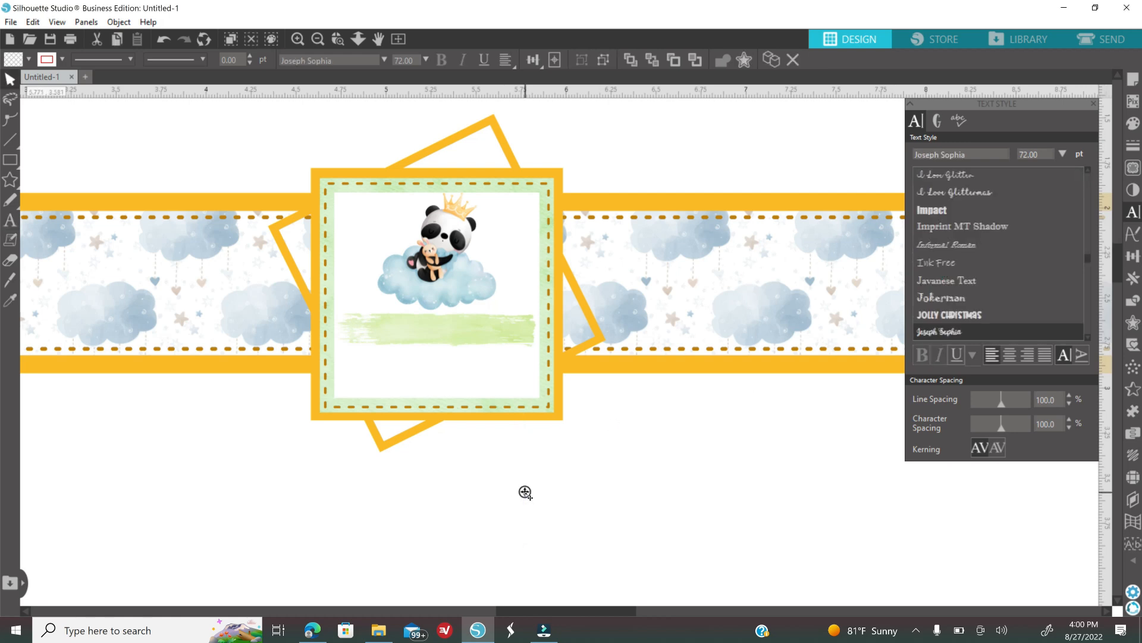
left_click(525, 492)
type("Sam")
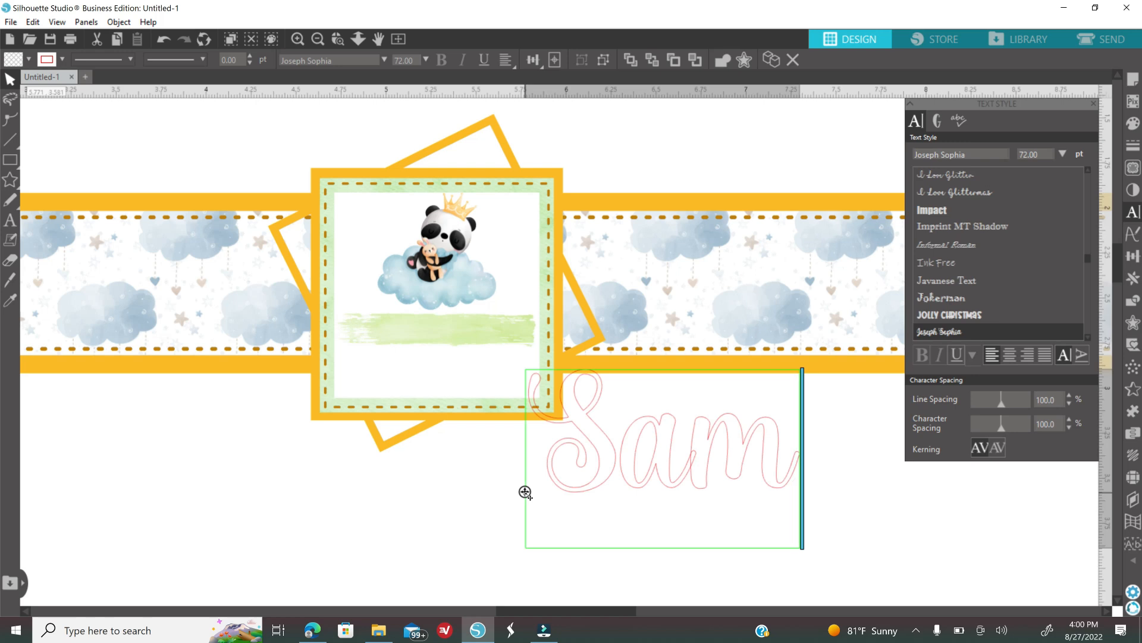
type("antha")
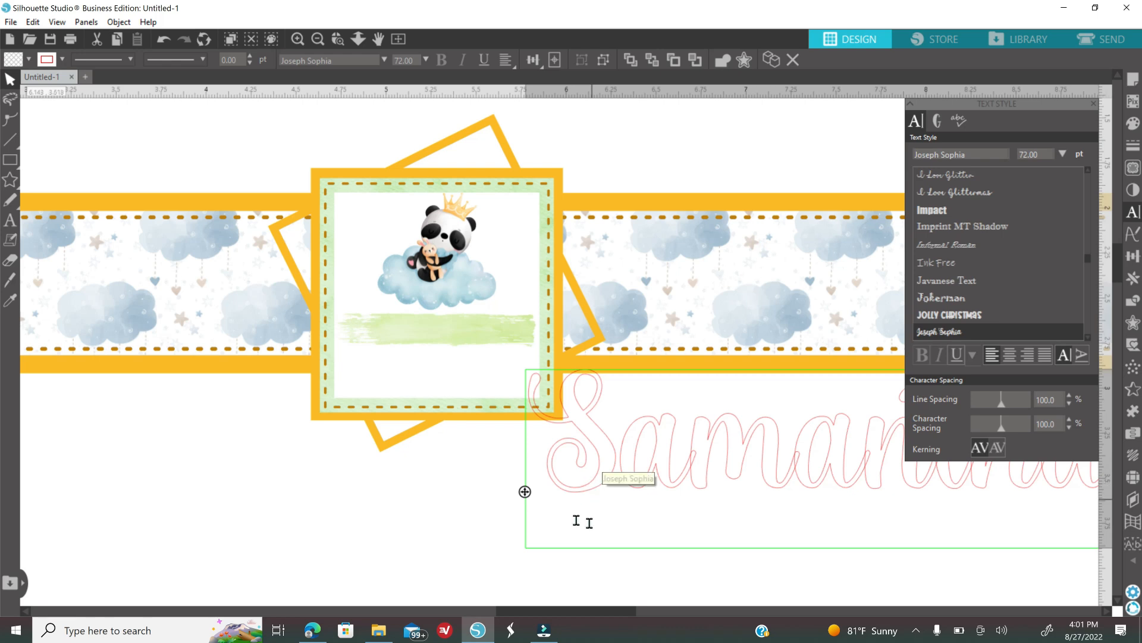
left_click(458, 521)
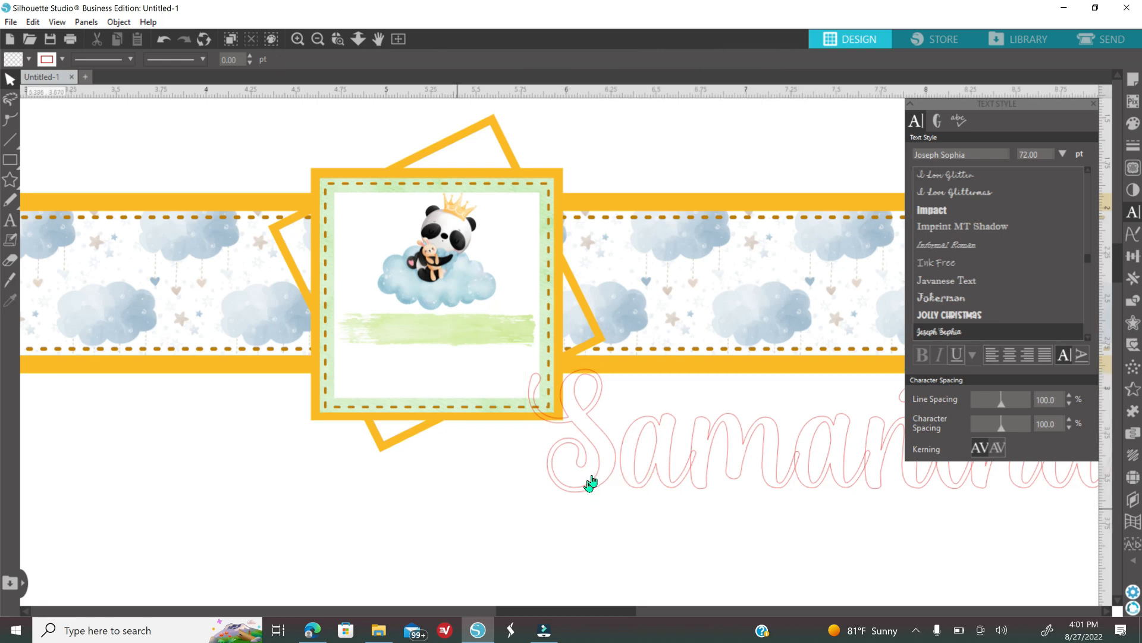
left_click_drag(572, 505, 331, 548)
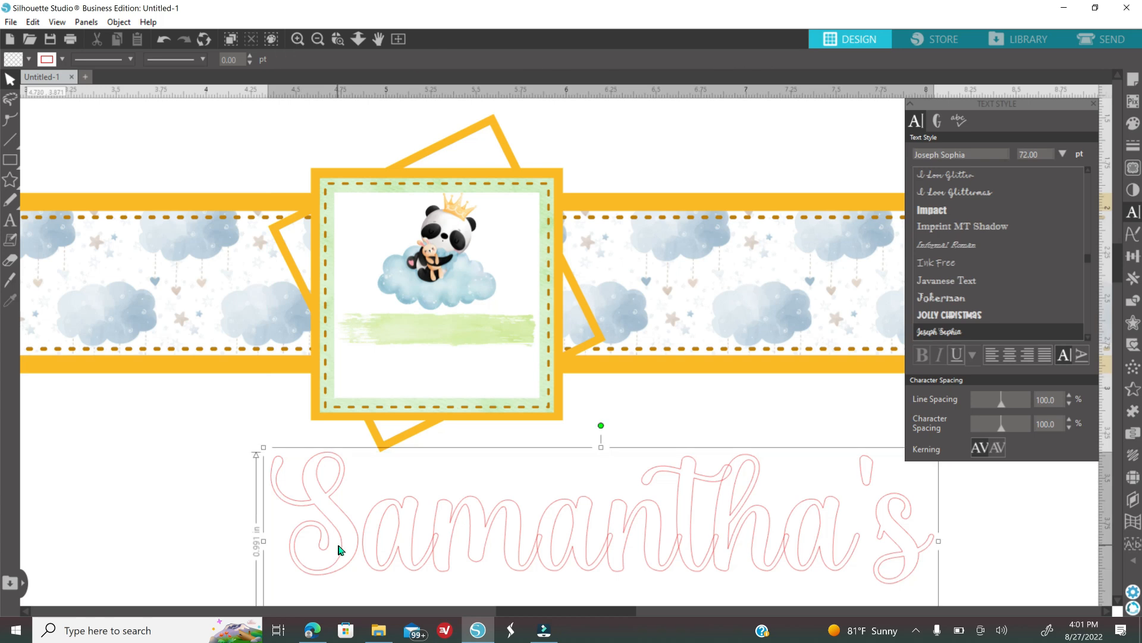
Step: Fill the name text with the stitching's golden brown and make its outline transparent
left_click(1133, 123)
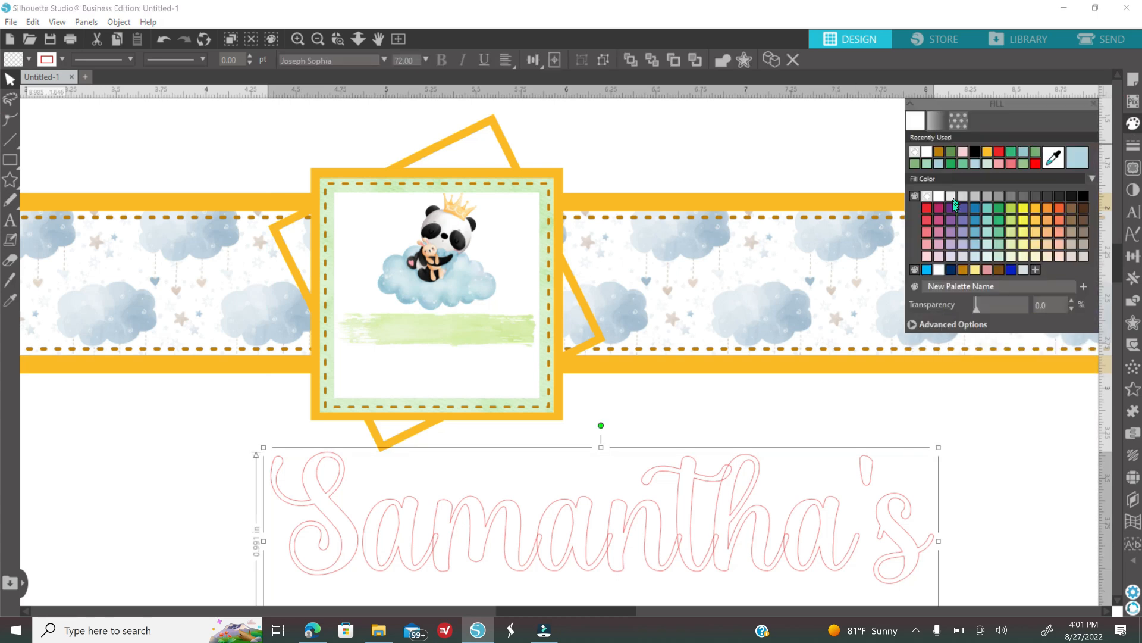
left_click(940, 153)
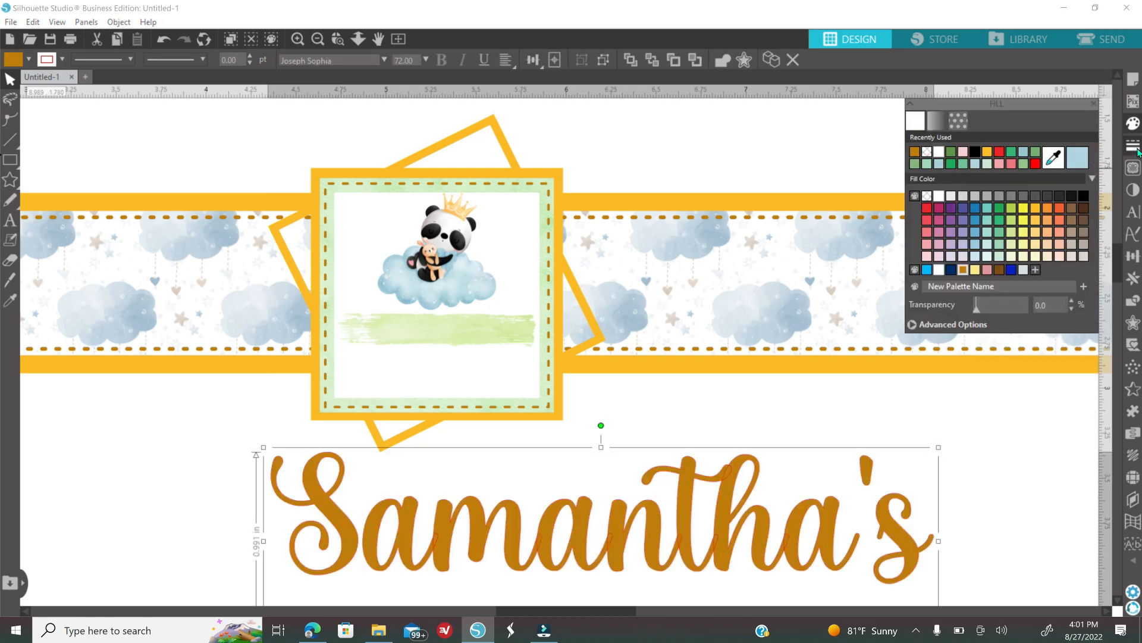
left_click(1133, 145)
left_click(935, 121)
left_click(927, 152)
Step: Scale the name text to about 0.78 in wide and center it on the green brush stroke
mouse_move(939, 448)
left_mouse_down()
mouse_move(475, 571)
mouse_move(661, 452)
mouse_move(620, 454)
left_mouse_up()
left_click_drag(598, 486, 477, 344)
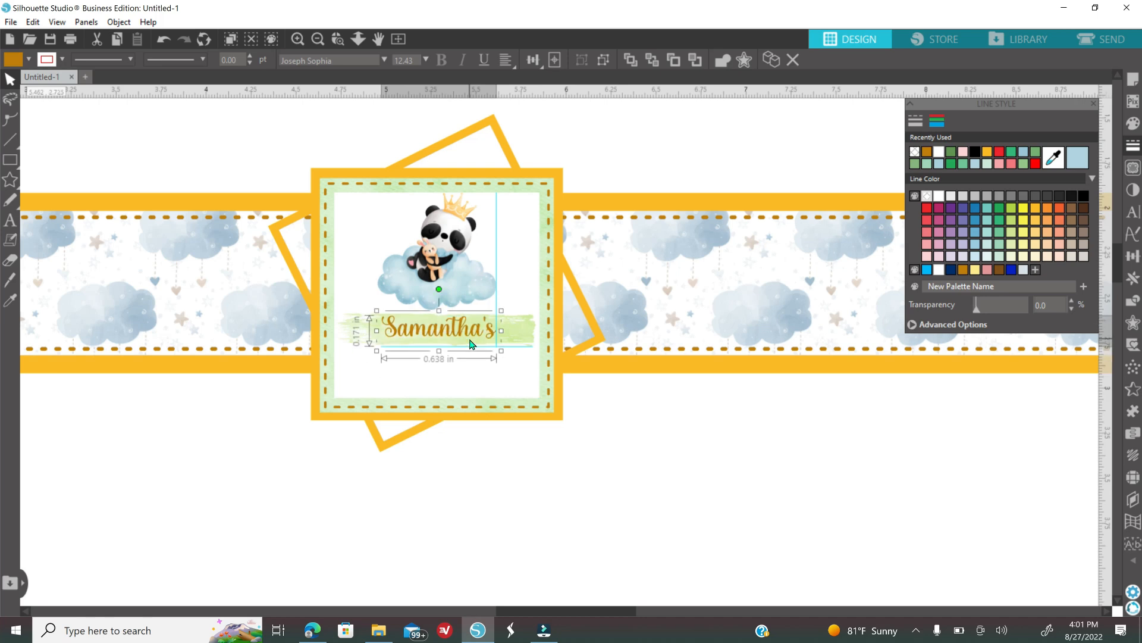
scroll(471, 344, "up", 4)
left_click_drag(630, 362, 686, 377)
left_click_drag(514, 340, 506, 333)
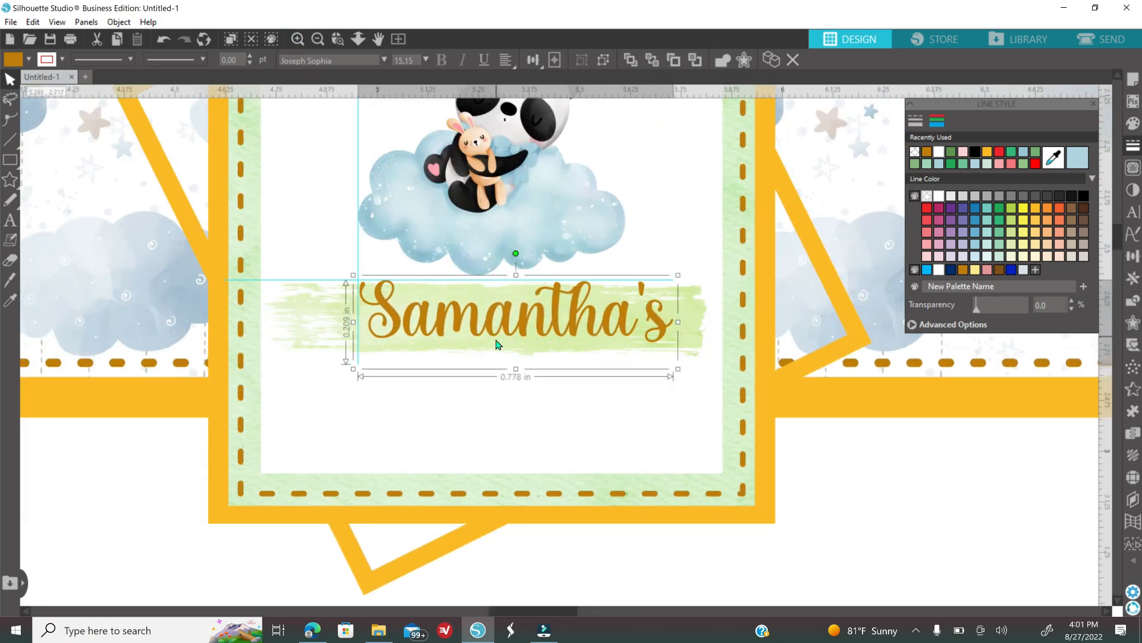
left_click_drag(632, 331, 625, 337)
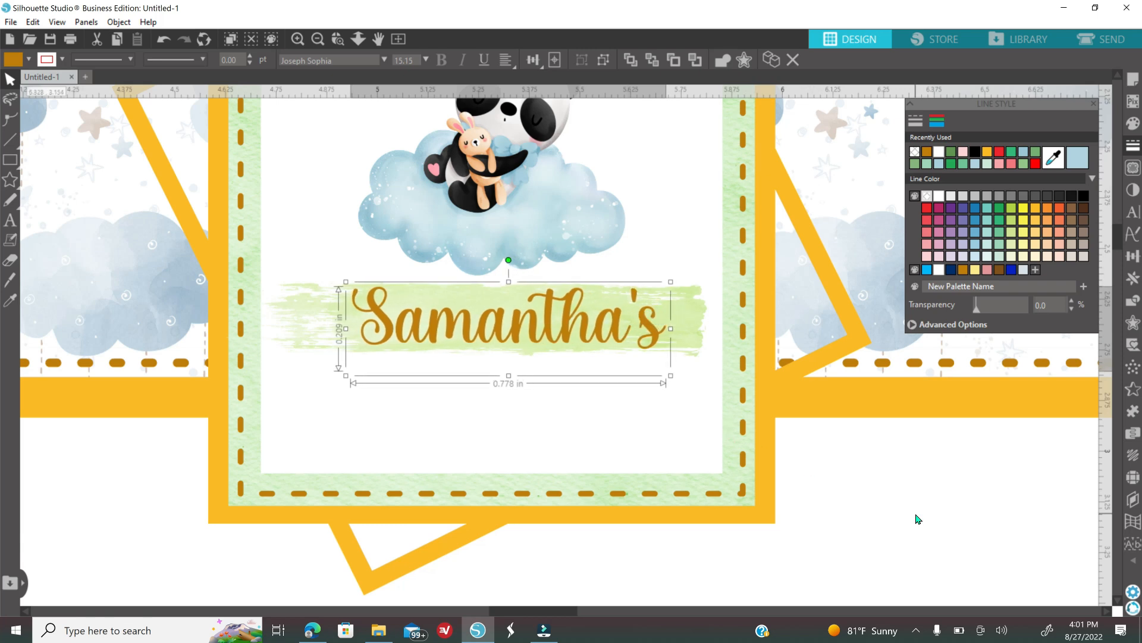
left_click(918, 520)
Step: Add a new text reading "Baby Shoer" in Joseph Sophia at 72 pt below the centerpiece
left_click(318, 39)
left_click(10, 221)
left_click(574, 564)
type("Bab")
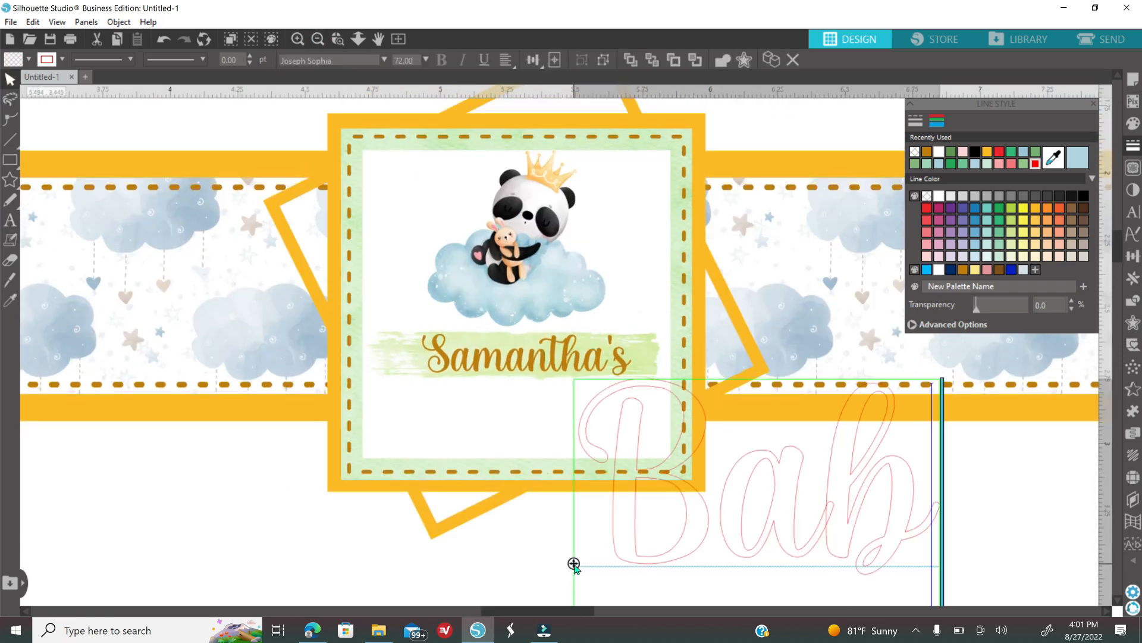
type("y")
left_click(525, 582)
Step: Give the new text a transparent outline and the same golden brown fill as the name
left_click(618, 561)
left_click(915, 152)
left_click(1133, 124)
left_click(927, 151)
left_click(1133, 145)
left_click(1133, 212)
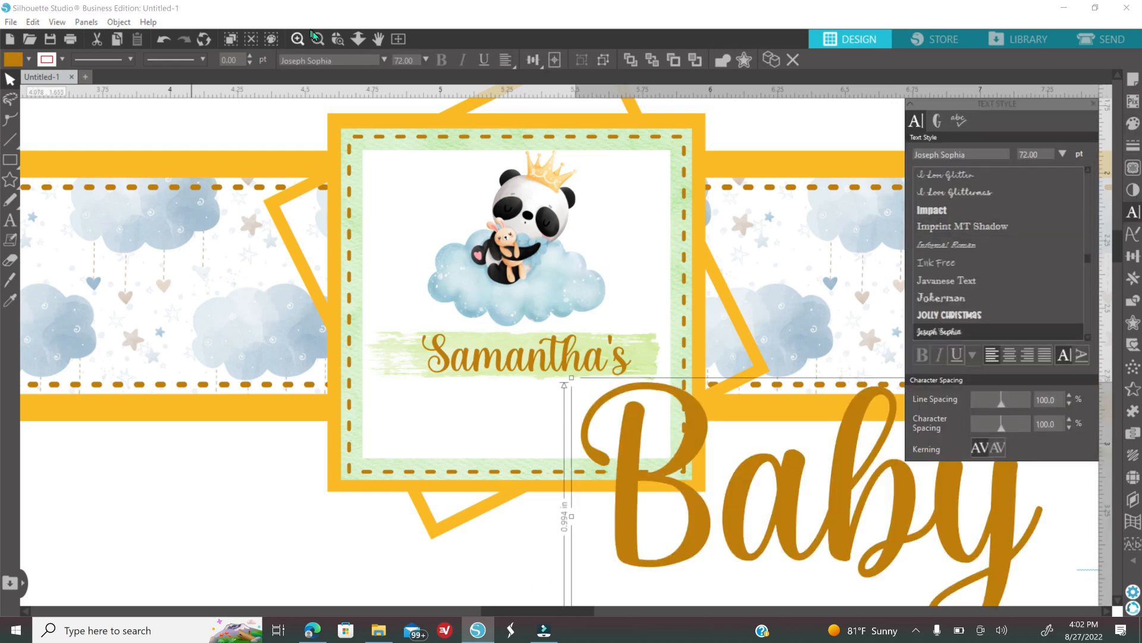
Step: Move the new text directly beneath the centerpiece and correct its wording to "Baby Shower"
left_click(318, 39)
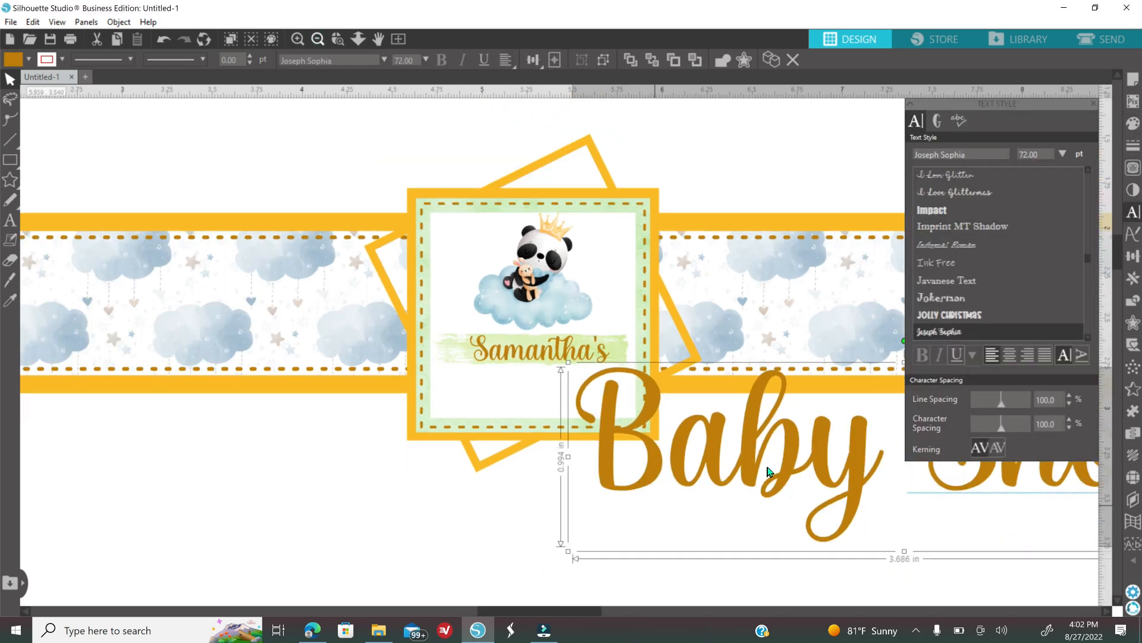
left_click_drag(751, 467, 386, 548)
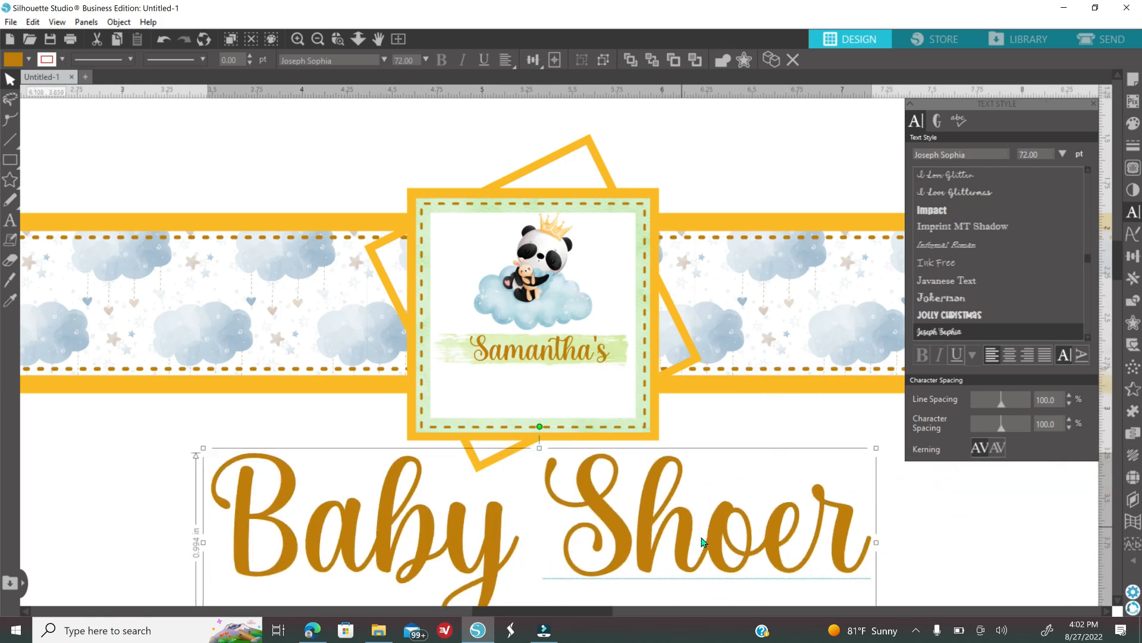
double_click(777, 545)
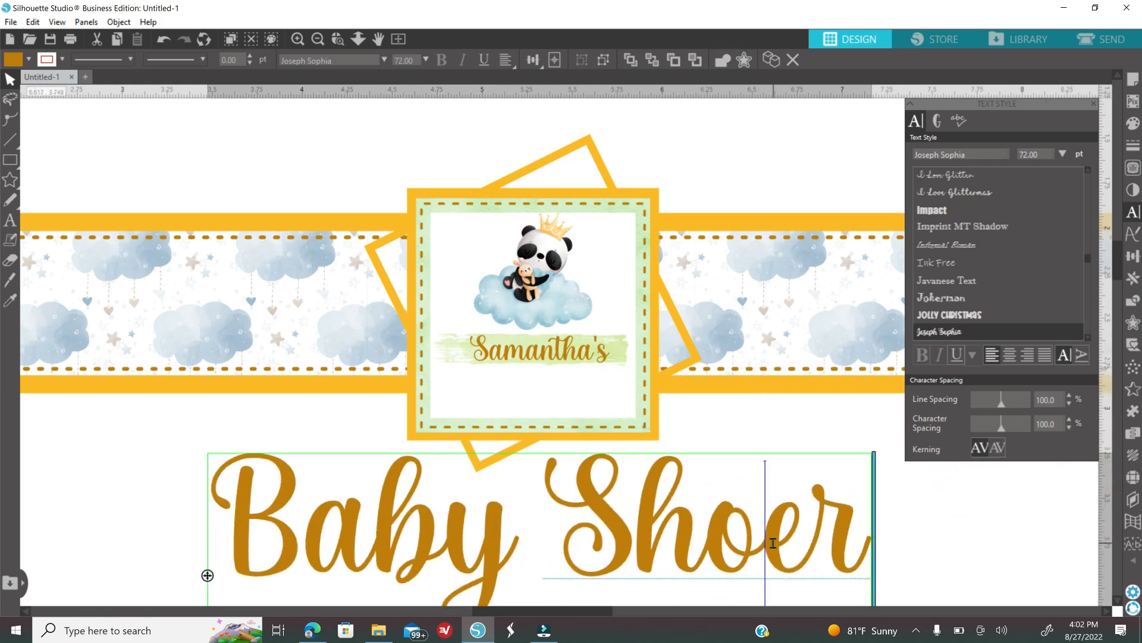
type("w")
left_click(1006, 550)
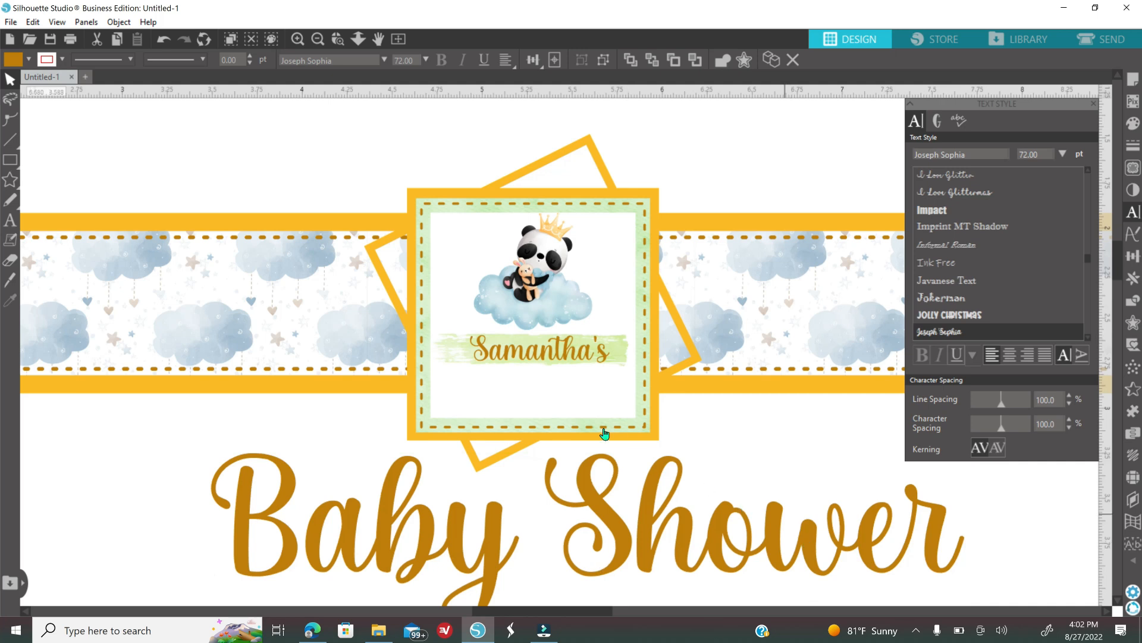
Step: Try the Honey and Raspberries font on the "Baby Shower" text
left_click(285, 543)
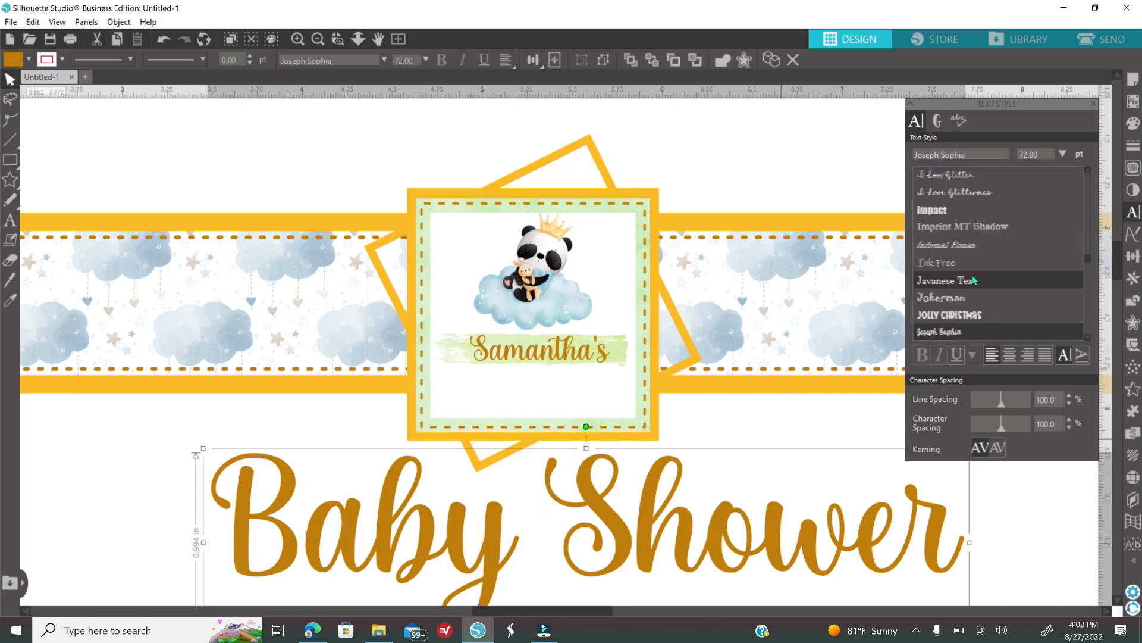
scroll(972, 274, "up", 5)
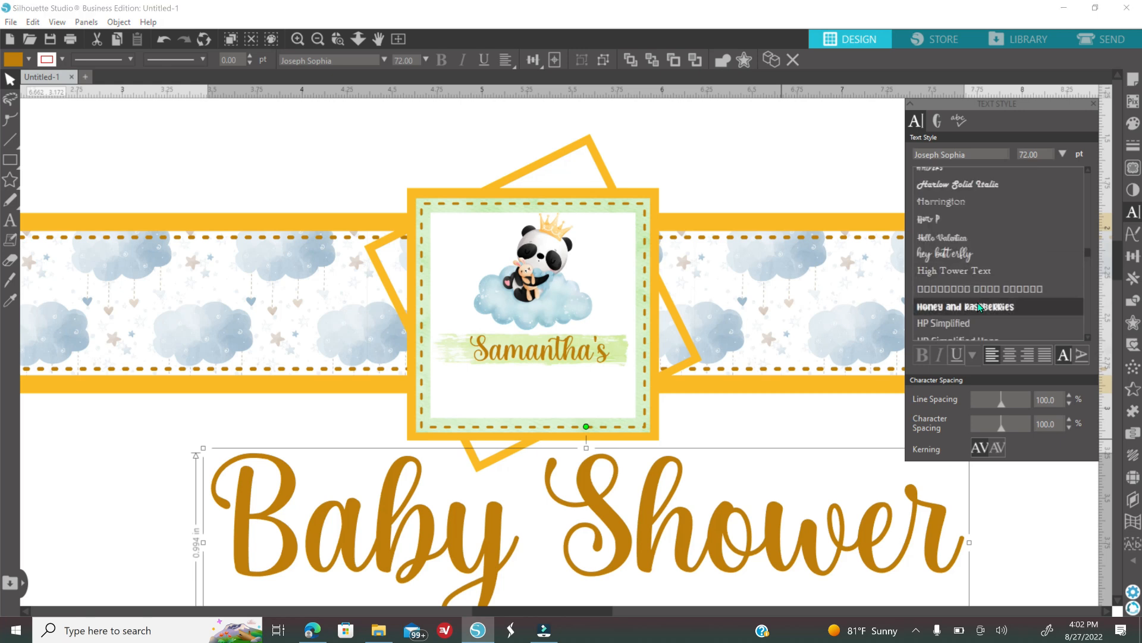
left_click(979, 306)
scroll(980, 280, "up", 3)
scroll(980, 275, "up", 15)
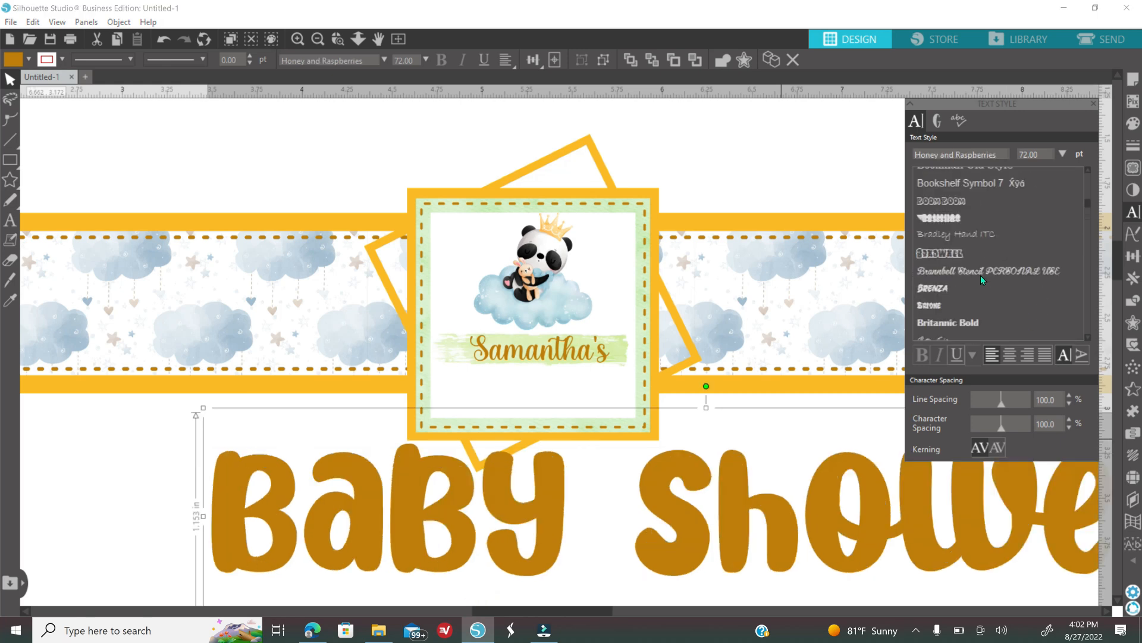
Step: Set "Baby Shower" in a bold rounded sans-serif font, then shrink it to fit inside the centerpiece beneath the name
scroll(980, 272, "down", 10)
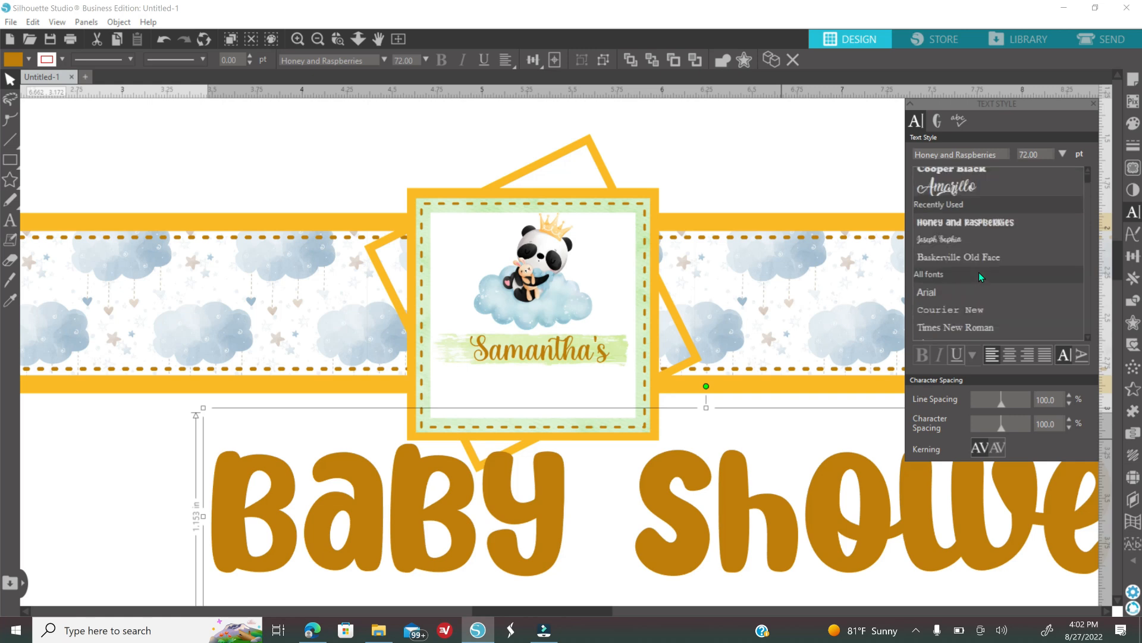
left_click(976, 259)
mouse_move(203, 411)
left_mouse_down()
mouse_move(855, 535)
mouse_move(599, 472)
mouse_move(127, 459)
mouse_move(200, 552)
mouse_move(548, 401)
mouse_move(548, 381)
mouse_move(592, 372)
mouse_move(590, 363)
mouse_move(597, 380)
left_mouse_up()
left_click(587, 401)
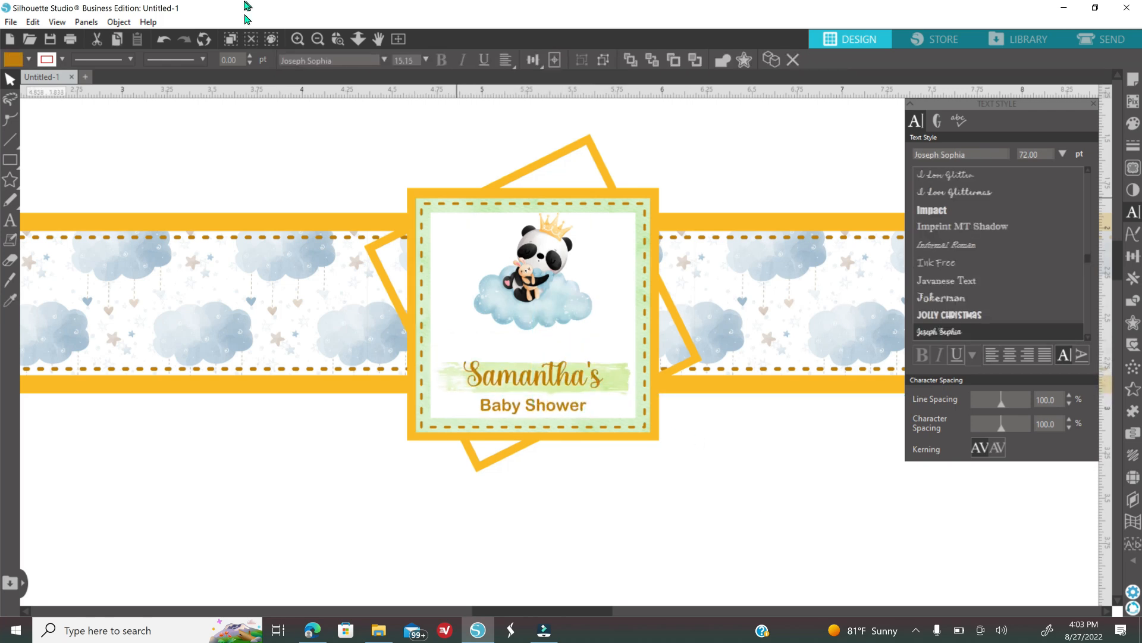
Step: Reposition the name text over the green brush stroke, centered with the panda and the "Baby Shower" text
key("Escape")
left_click(297, 39)
left_click(297, 39)
scroll(635, 438, "up", 1)
left_click_drag(635, 438, 635, 429)
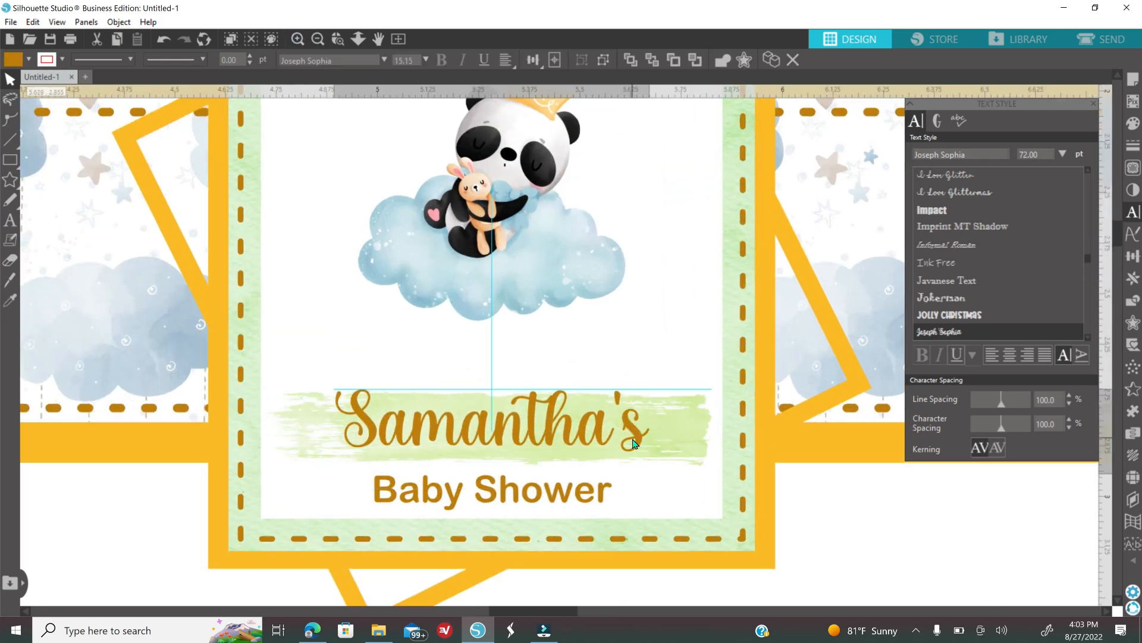
Step: Look through the page setup's registration mark and grid options to find the smart snapping settings
left_click(1133, 79)
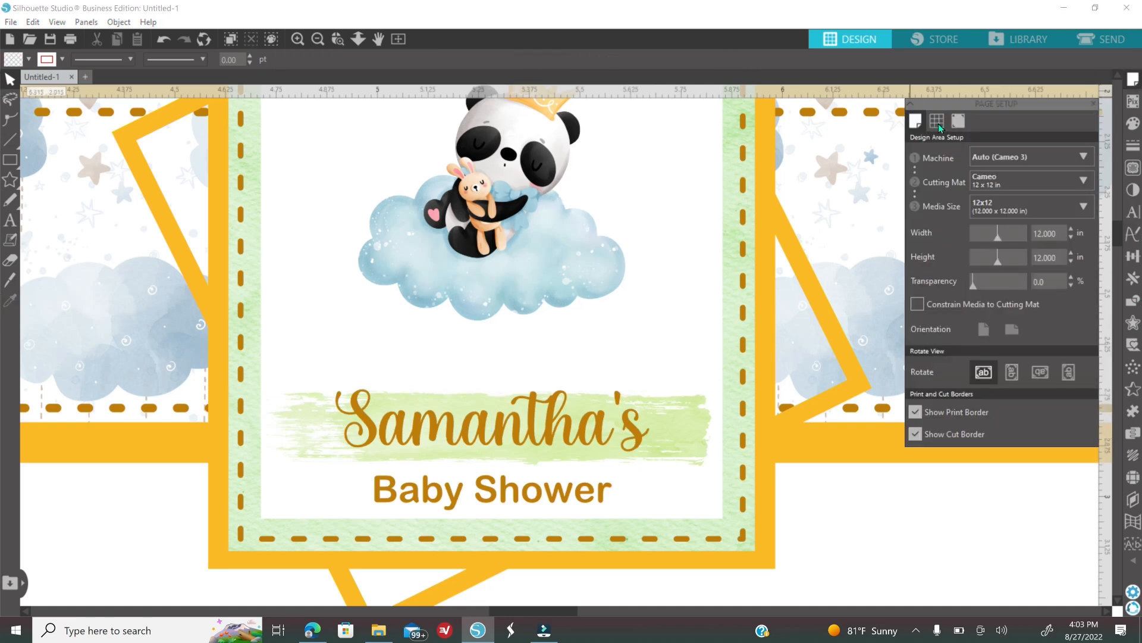
left_click(958, 122)
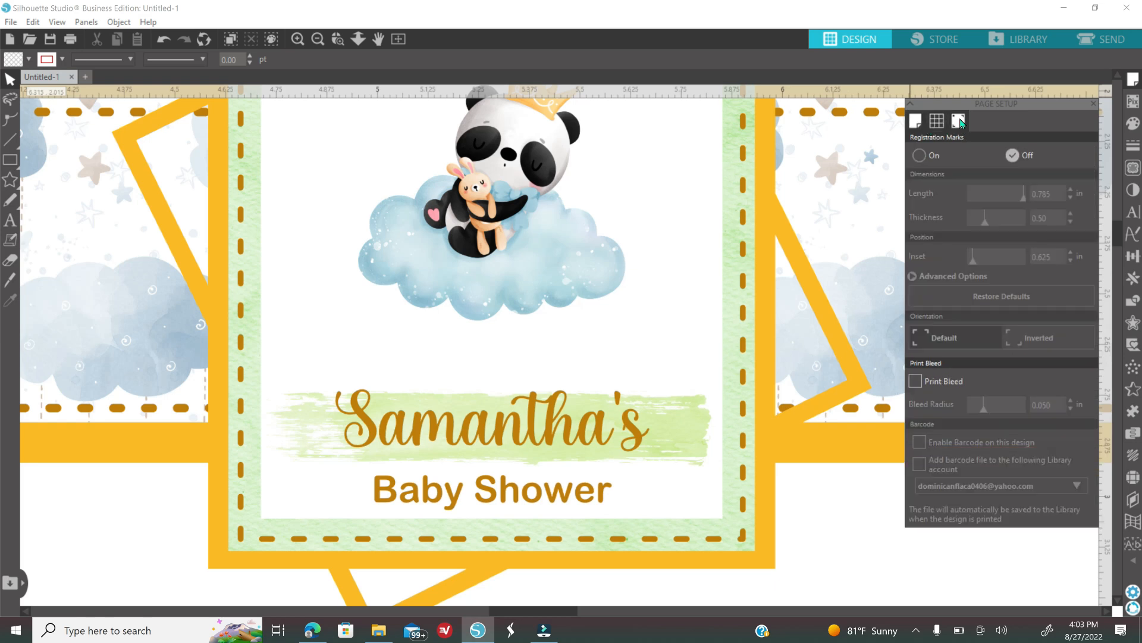
left_click(938, 122)
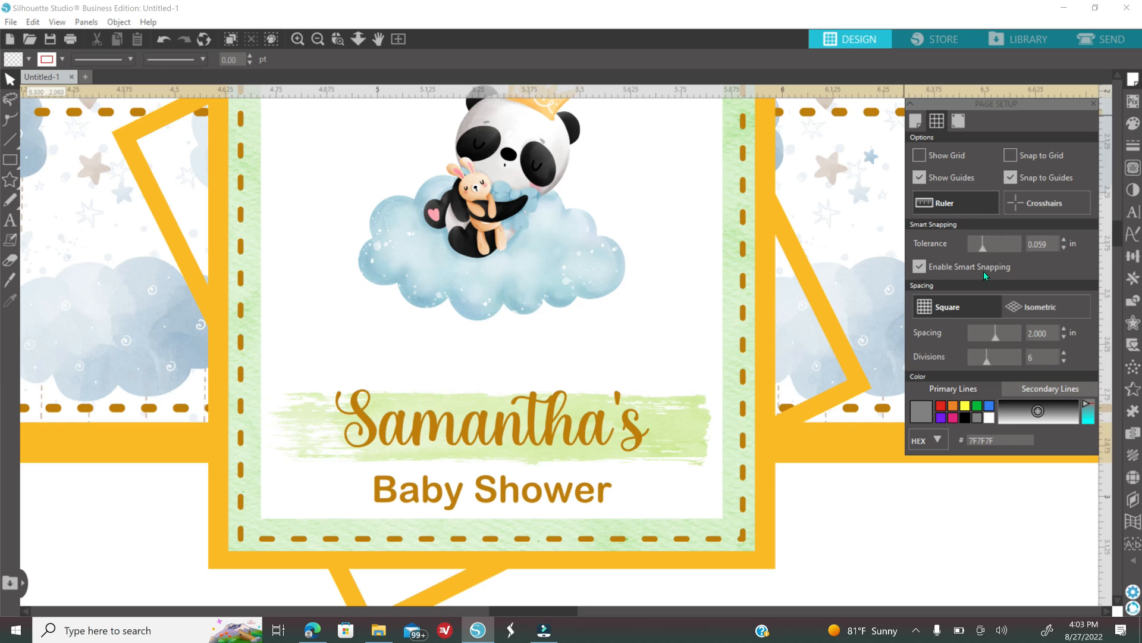
Step: Nudge the name text slightly down so it sits centered on the green brush stroke
left_click_drag(626, 433, 632, 443)
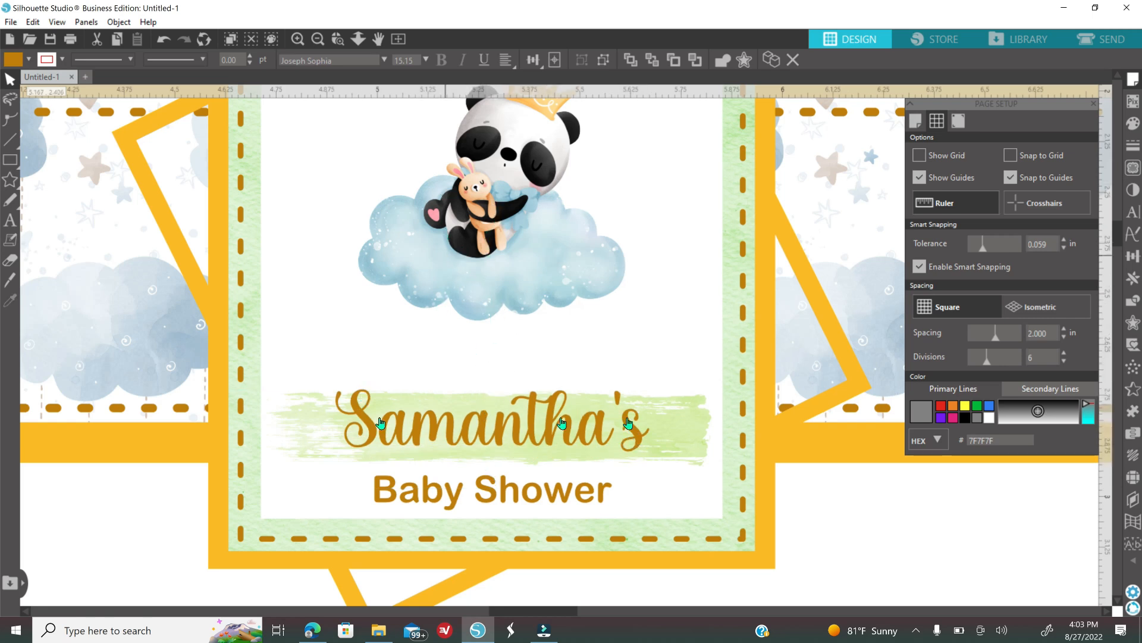
left_click(533, 428)
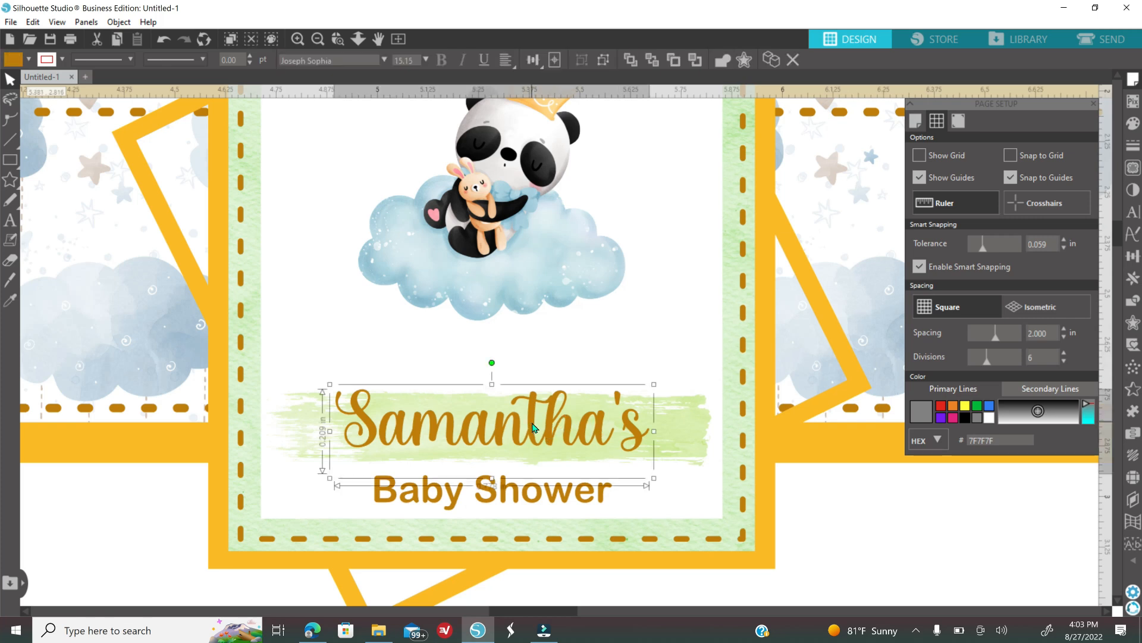
key("Down")
key("Down")
key("Down")
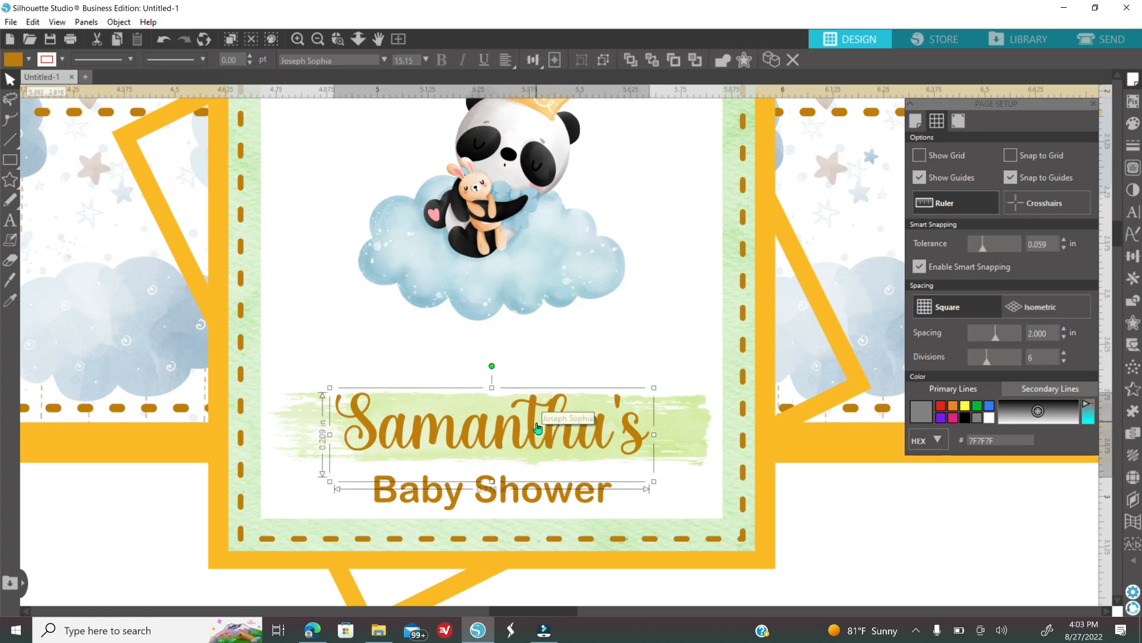
left_click(526, 356)
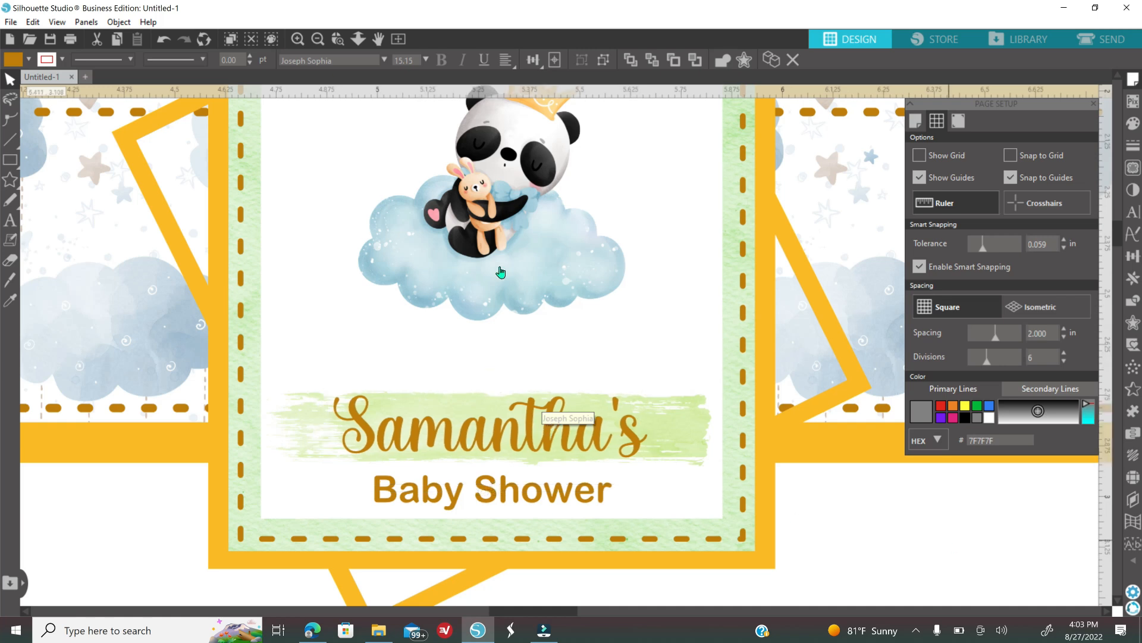
Step: Enlarge the panda image to about 0.86 by 0.85 in and center it above the name
scroll(380, 232, "up", 1)
left_click(318, 40)
left_click(506, 254)
left_click_drag(611, 356, 664, 403)
left_click_drag(566, 333, 549, 330)
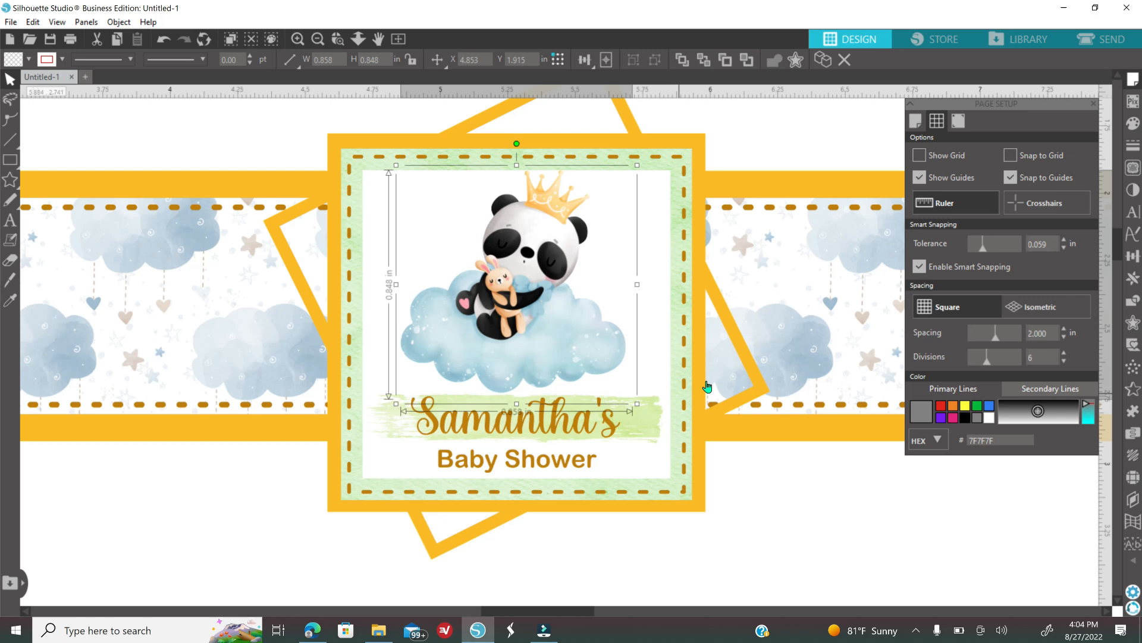
Step: Add a 0.030 in rounded offset around the panda image and fill it with golden yellow
left_click(1134, 325)
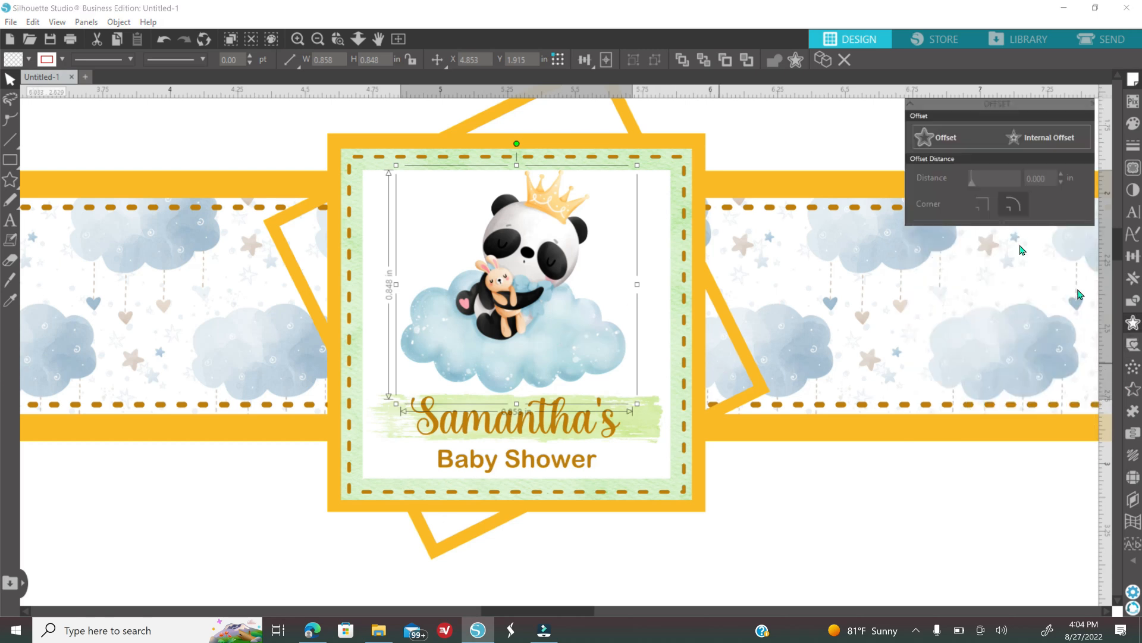
left_click(951, 133)
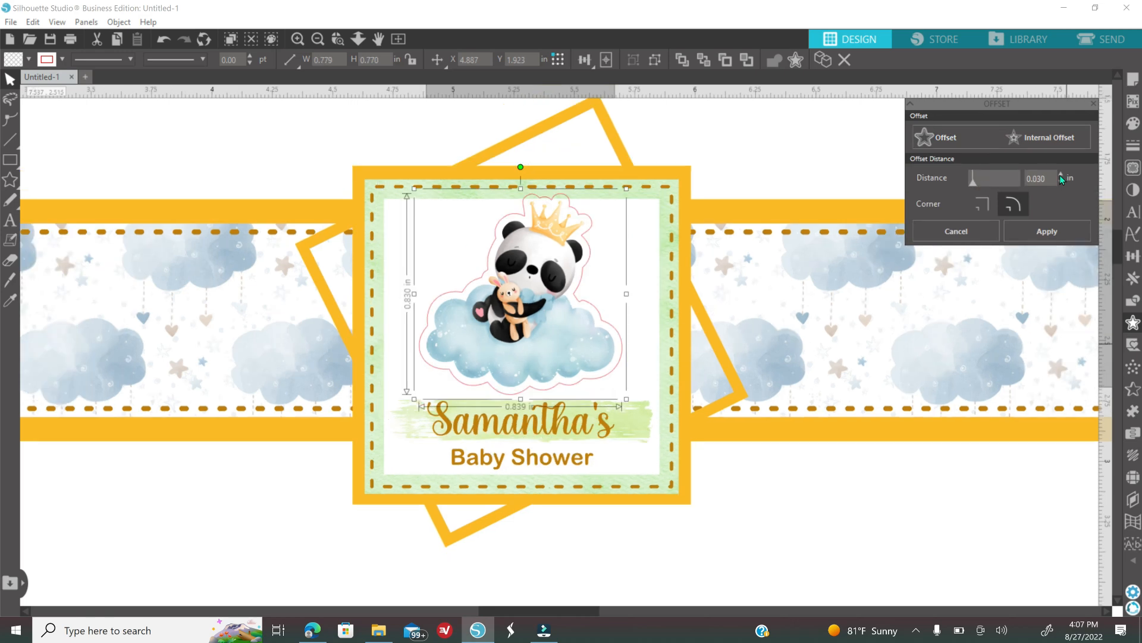
left_click(1048, 233)
left_click(1130, 126)
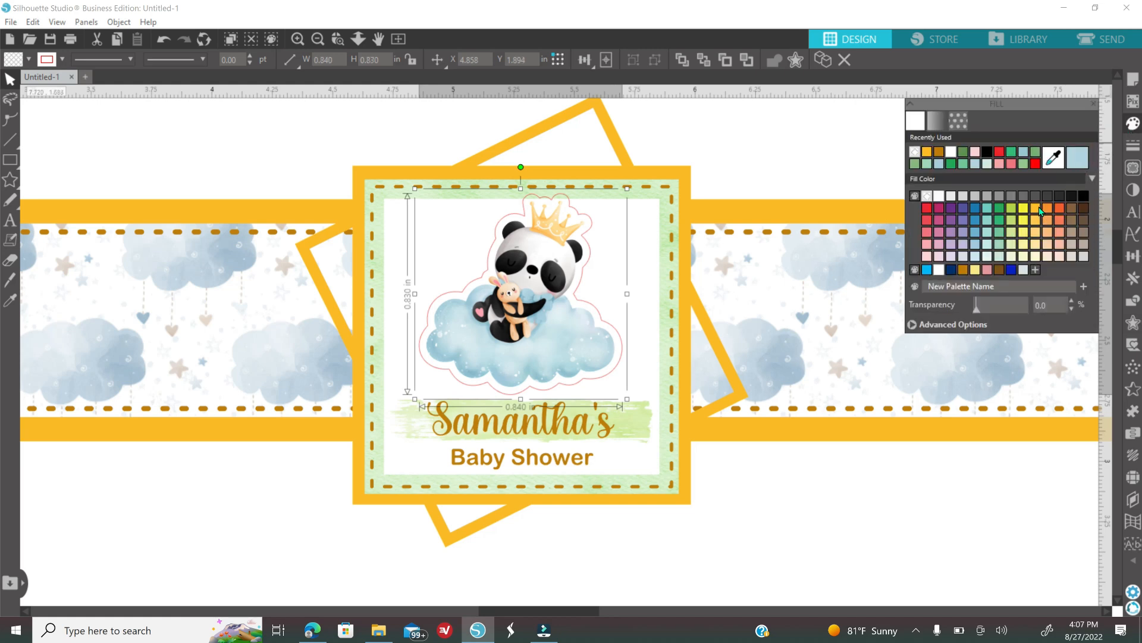
left_click(1038, 208)
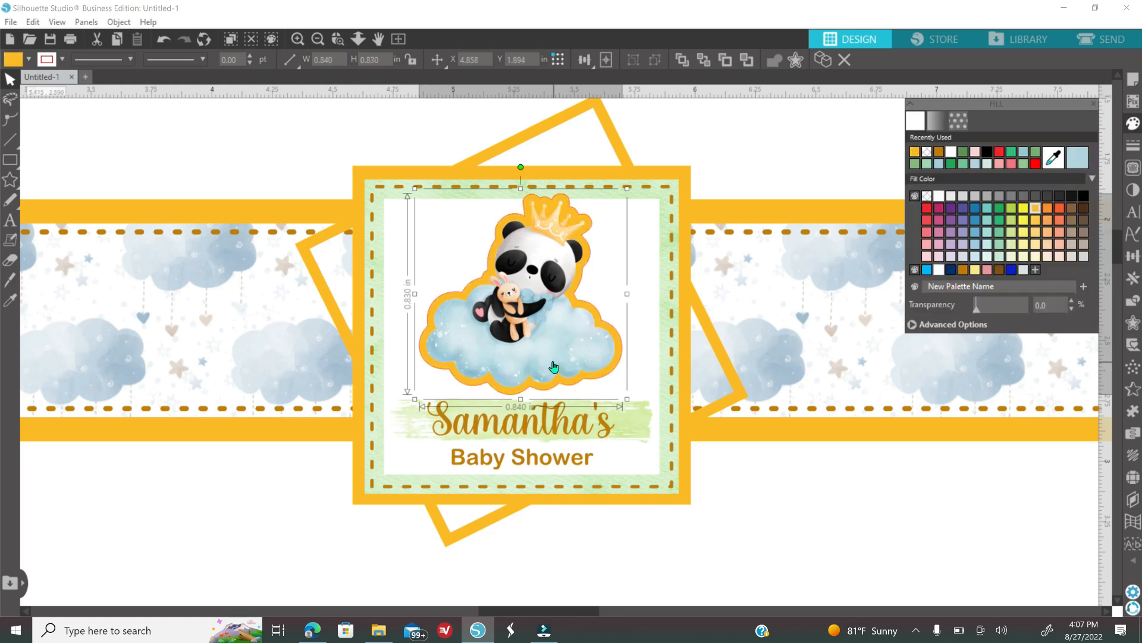
Step: Group the panda image with its yellow offset and shift the group slightly down toward the name
left_click(534, 345, "shift")
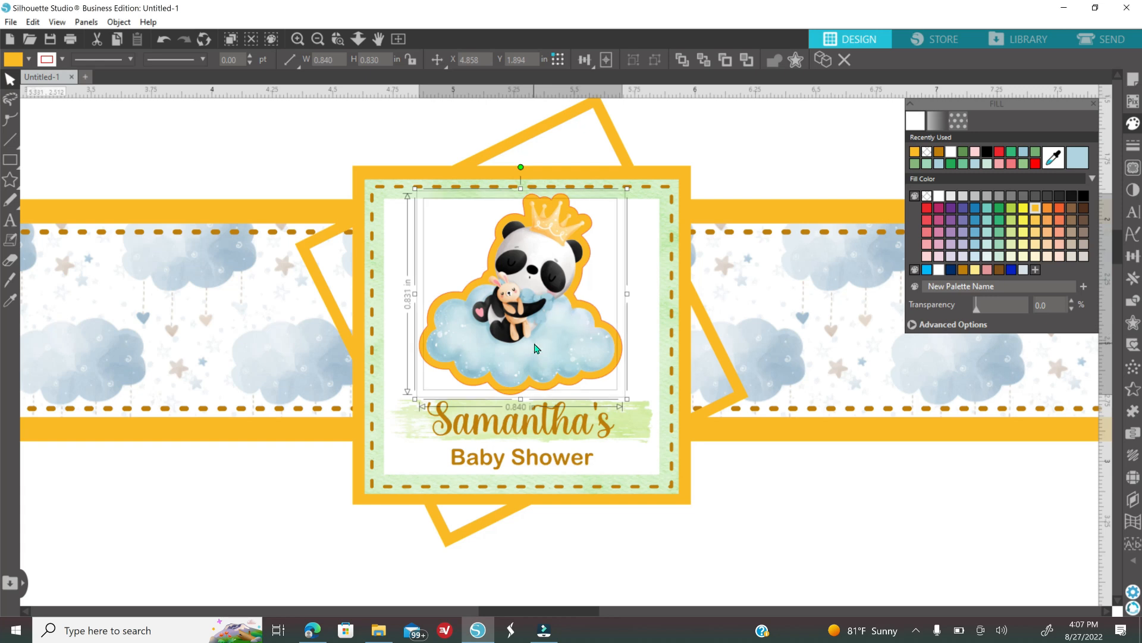
right_click(746, 496)
left_click(792, 362)
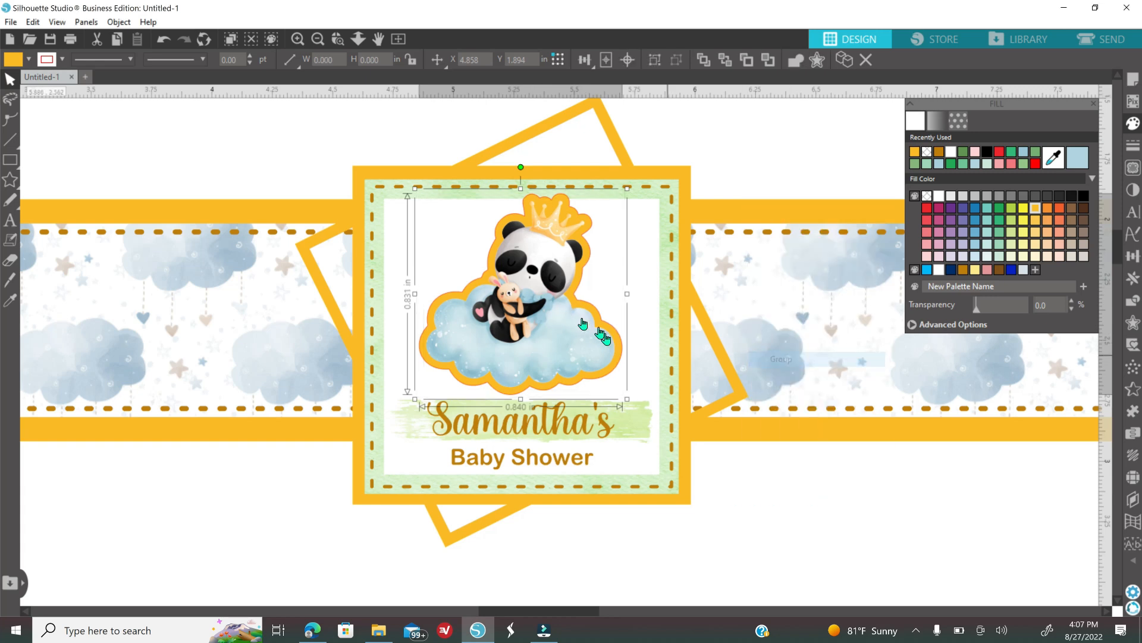
left_click_drag(561, 326, 564, 324)
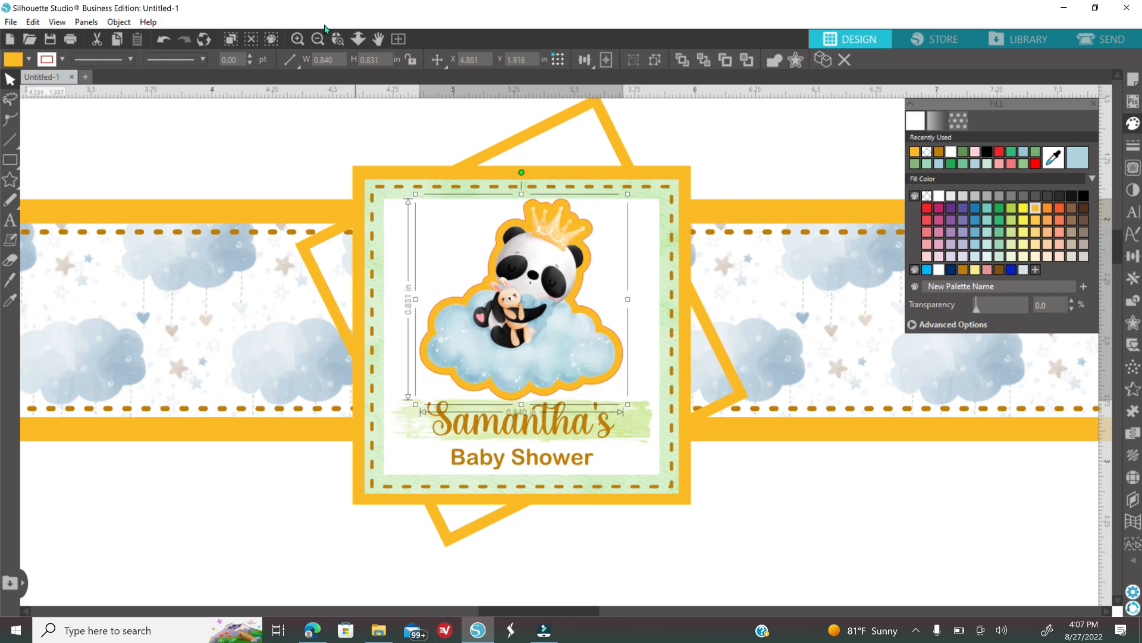
Step: Select the entire band and centerpiece design and group all its pieces
left_click(315, 39)
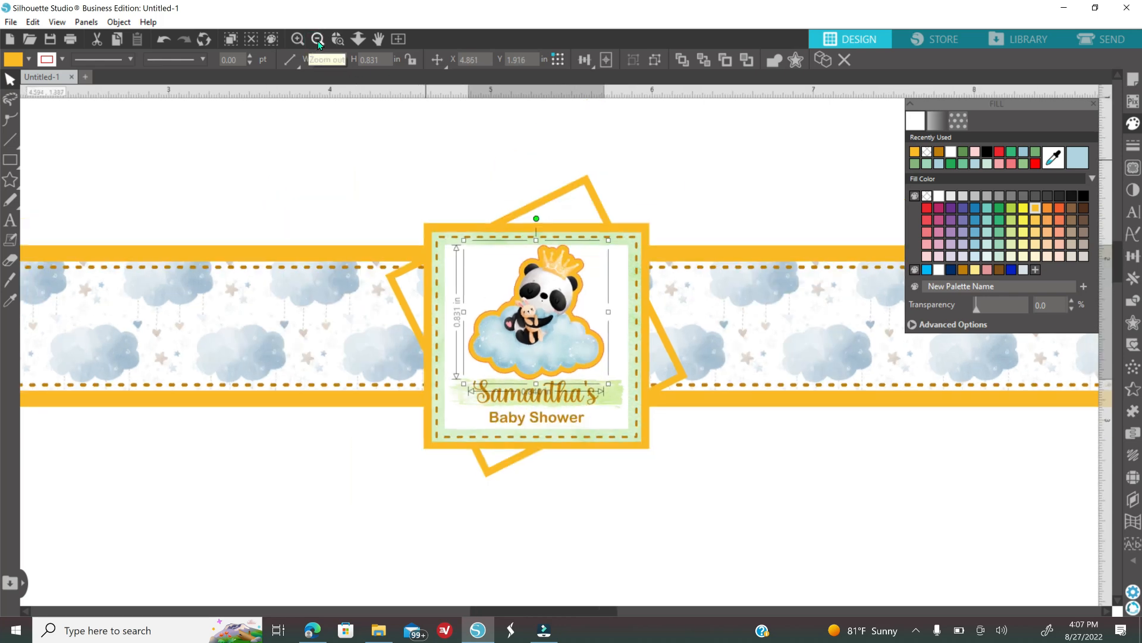
left_click(317, 40)
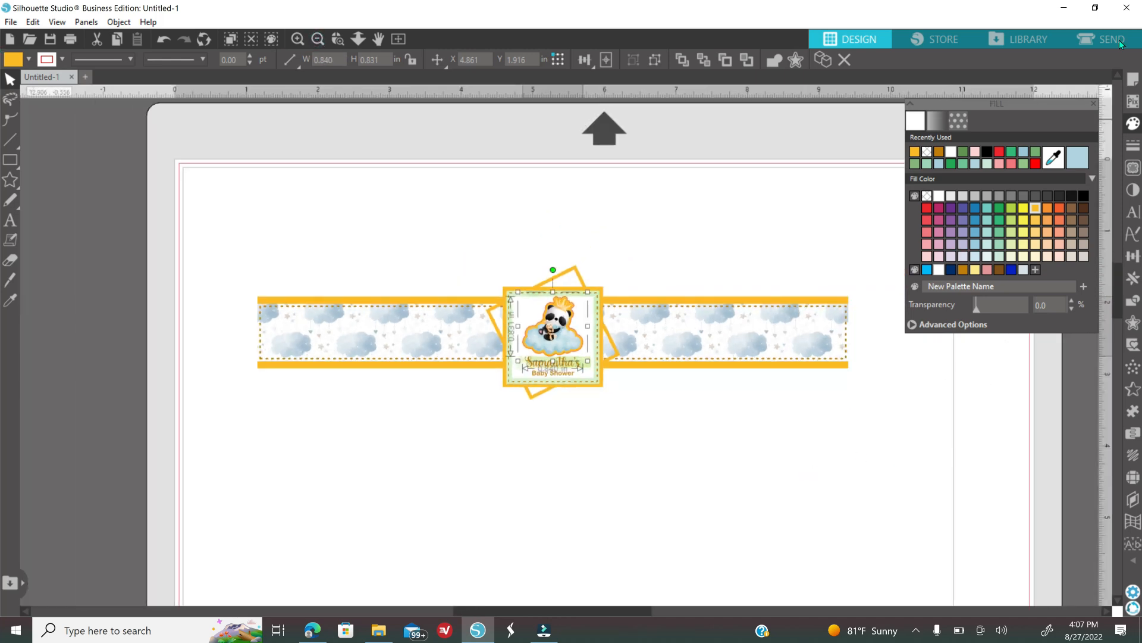
left_click(319, 38)
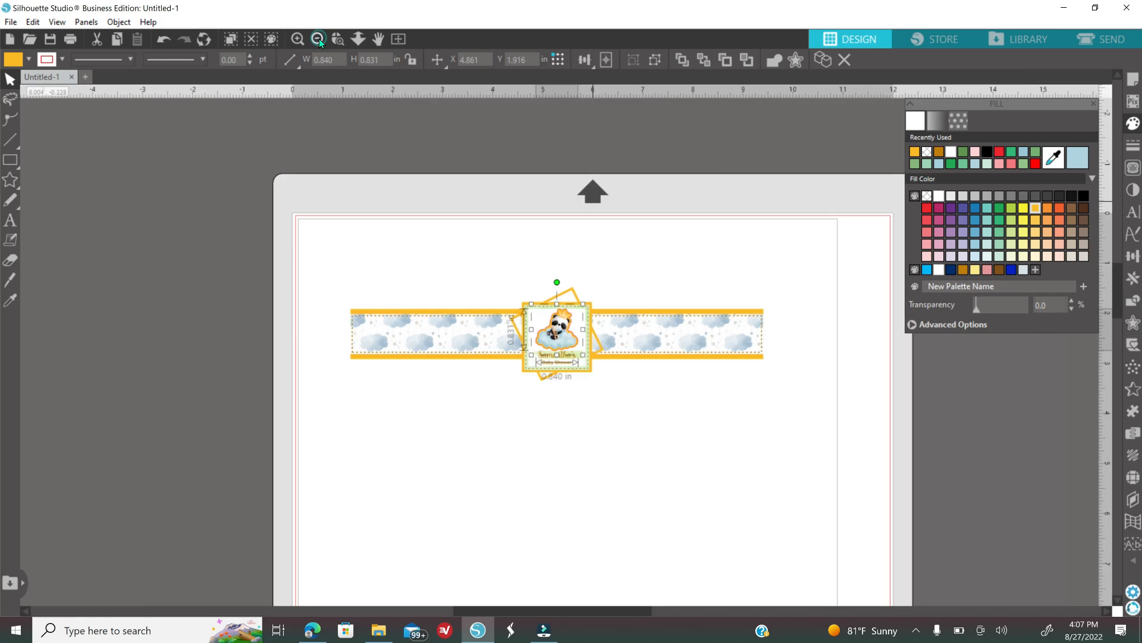
left_click_drag(300, 241, 811, 440)
right_click(712, 467)
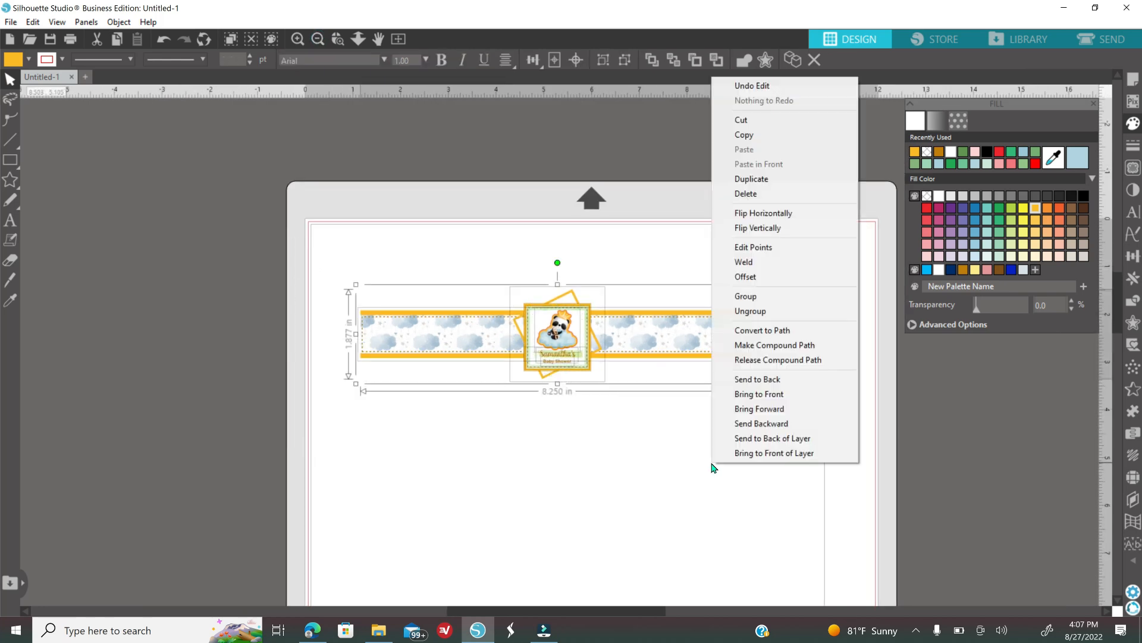
left_click(779, 296)
Step: Duplicate the grouped design and place the copy off the cutting mat, beside the page
right_click(593, 499)
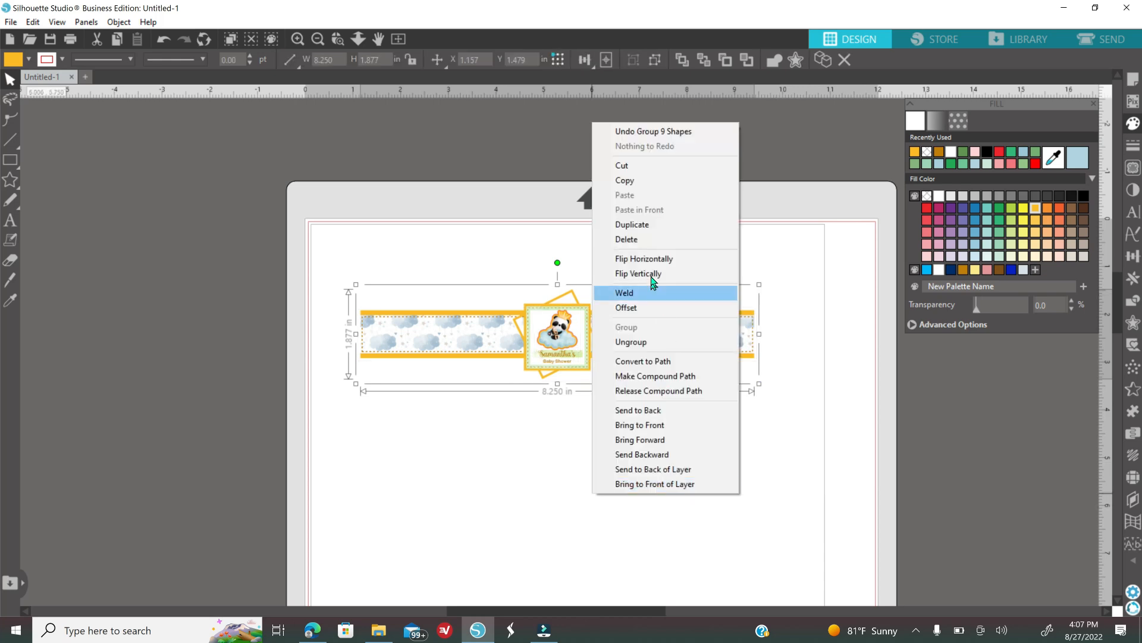
left_click(655, 230)
left_click_drag(675, 343, 284, 233)
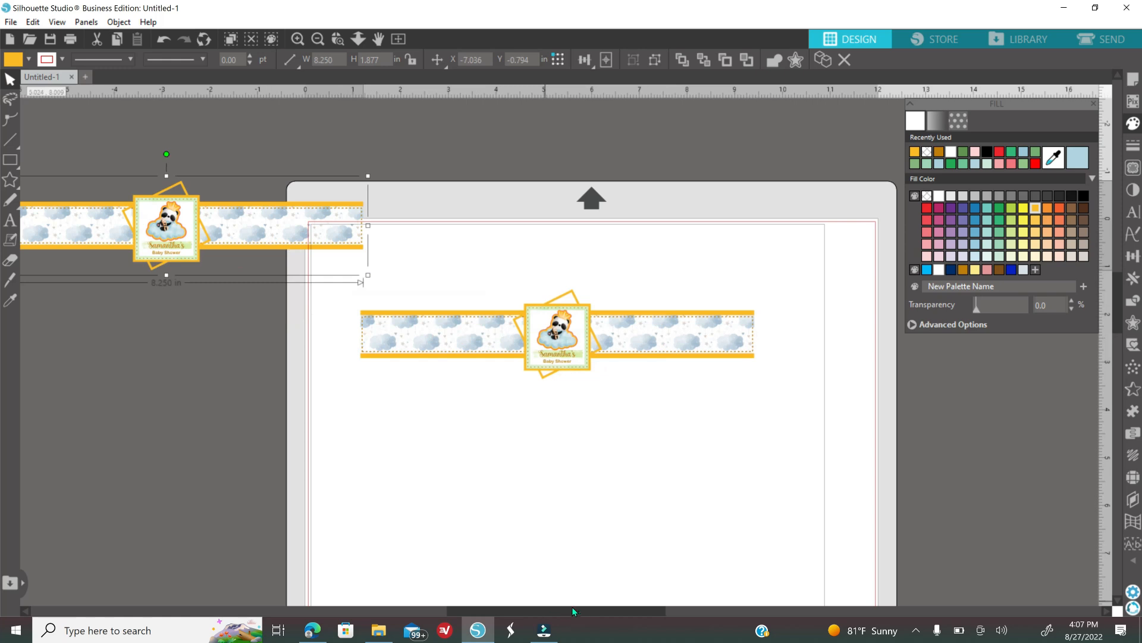
left_click_drag(577, 609, 506, 602)
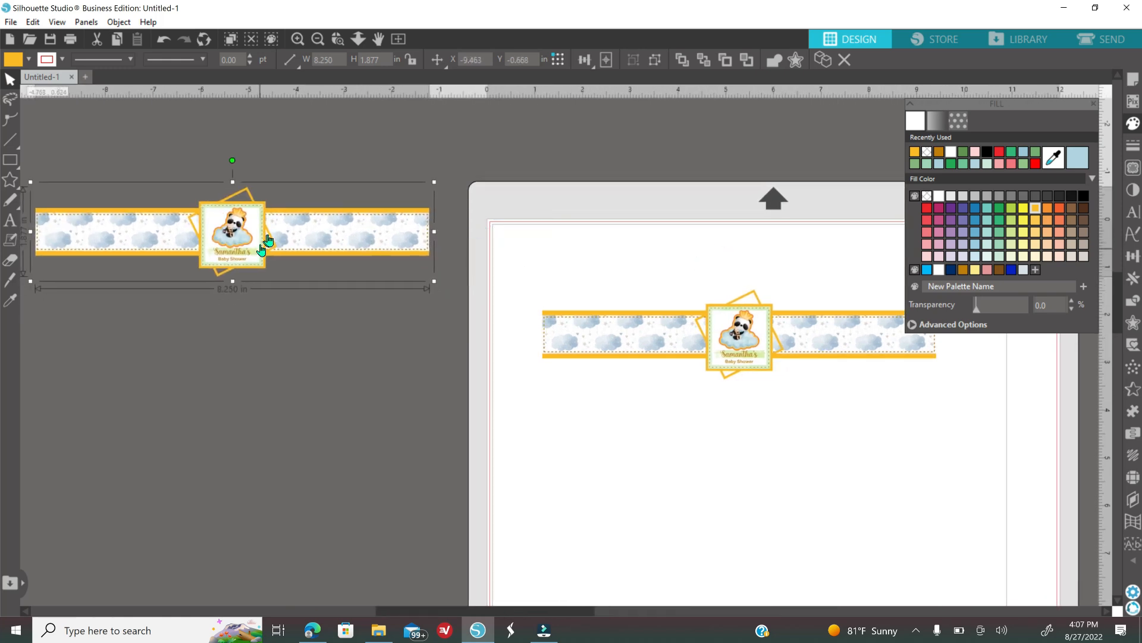
left_click_drag(242, 251, 258, 238)
Step: Ungroup the original band design on the page into its separate pieces
left_click(677, 336)
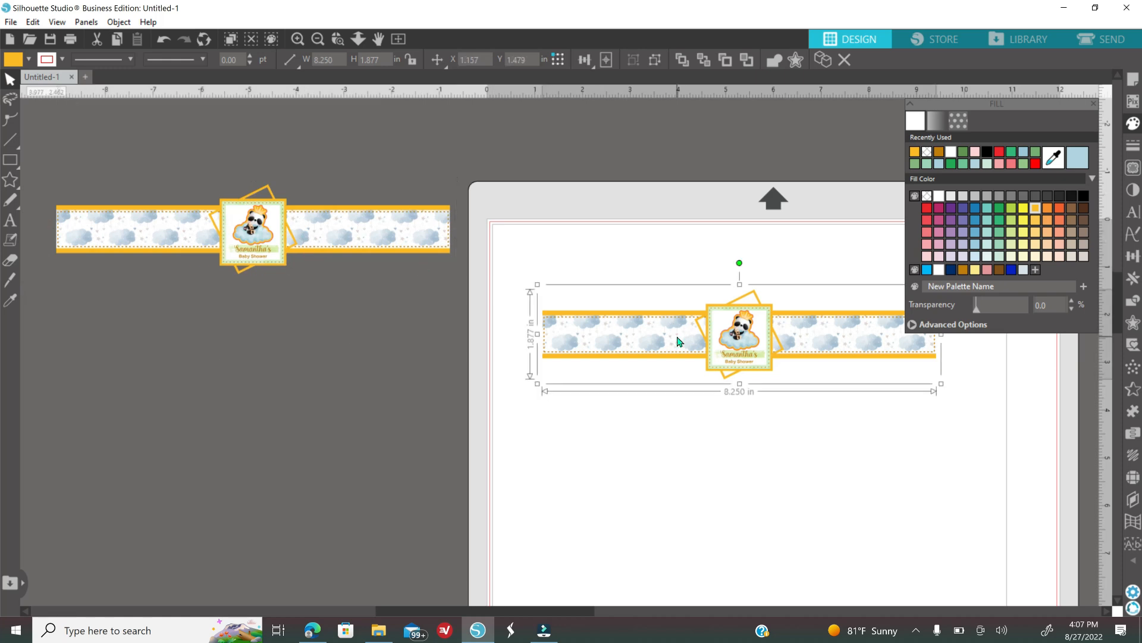
right_click(678, 343)
left_click(738, 465)
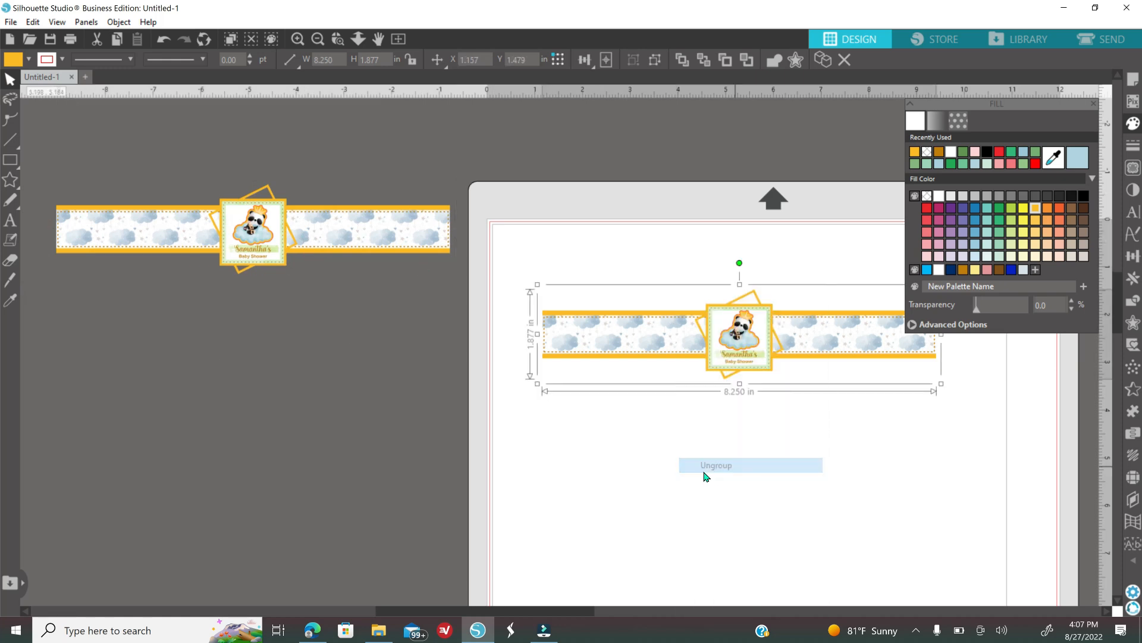
left_click(711, 466)
left_click(1096, 105)
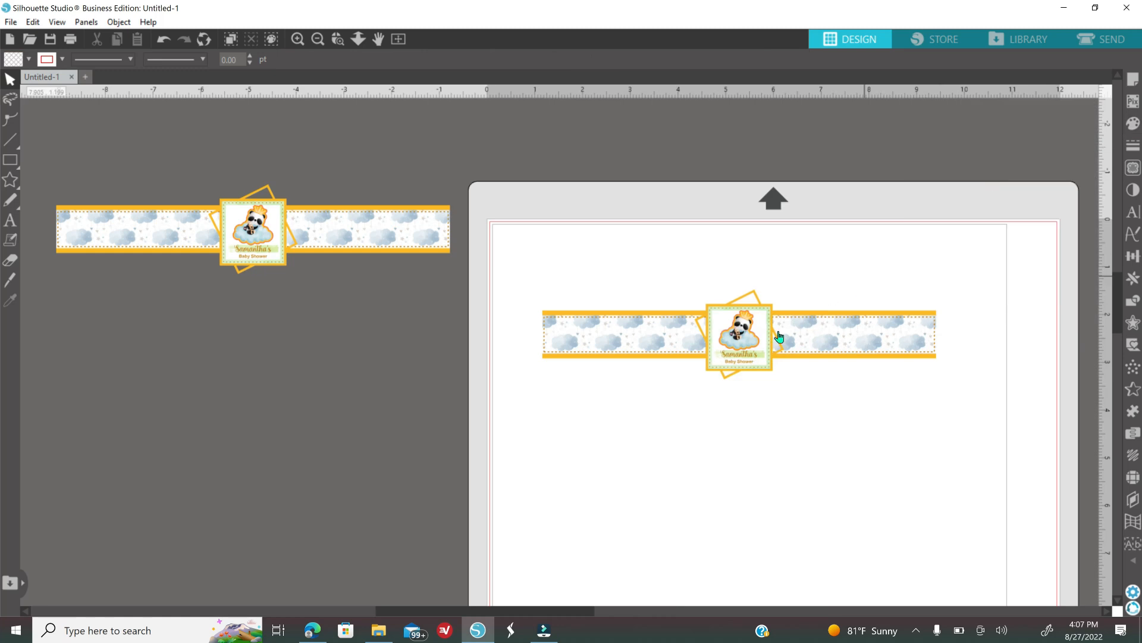
Step: Ungroup the centerpiece's panda from its yellow offset and move both pieces separately off the cutting mat
left_click_drag(741, 333, 680, 441)
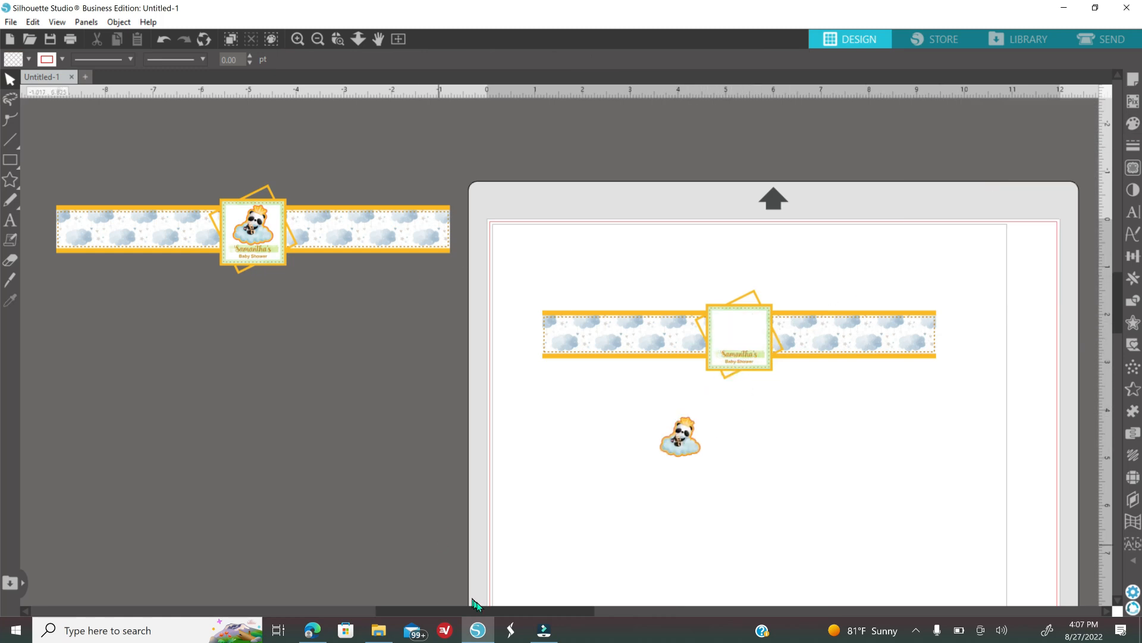
scroll(491, 613, "right", 3)
left_click(570, 441)
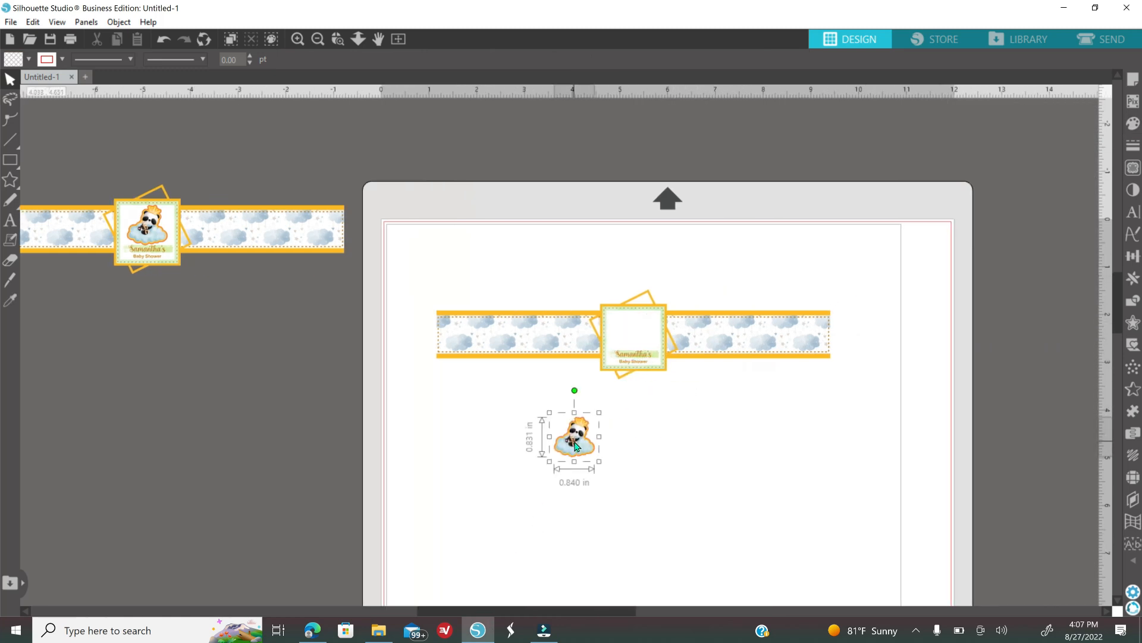
right_click(573, 439)
left_click(612, 290)
left_click(624, 464)
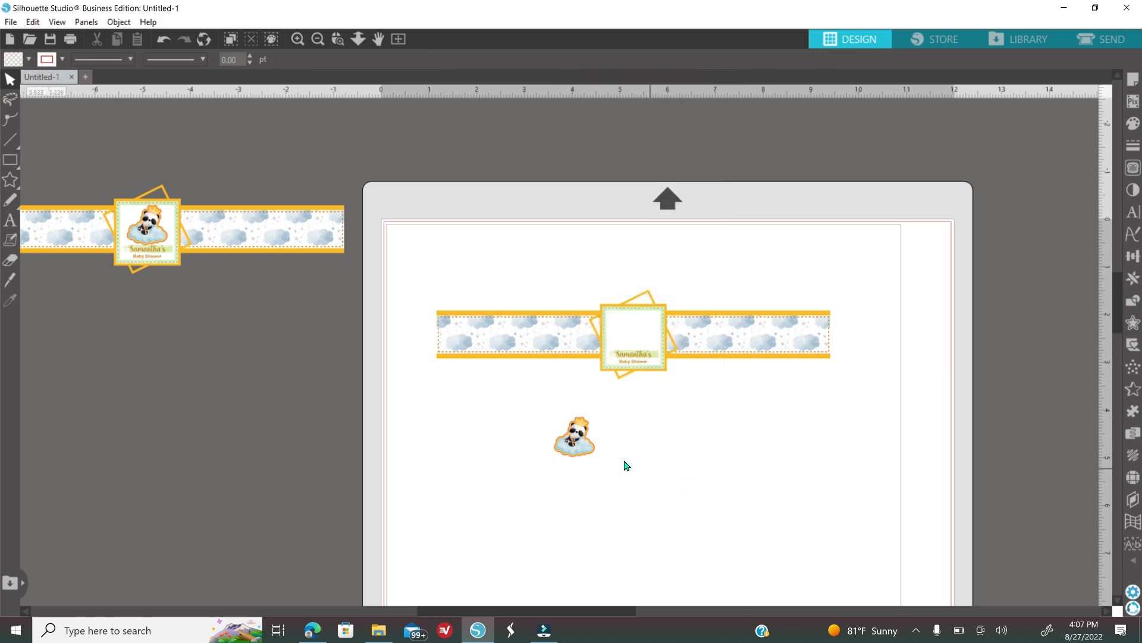
left_click_drag(548, 451, 257, 424)
left_click_drag(554, 447, 296, 489)
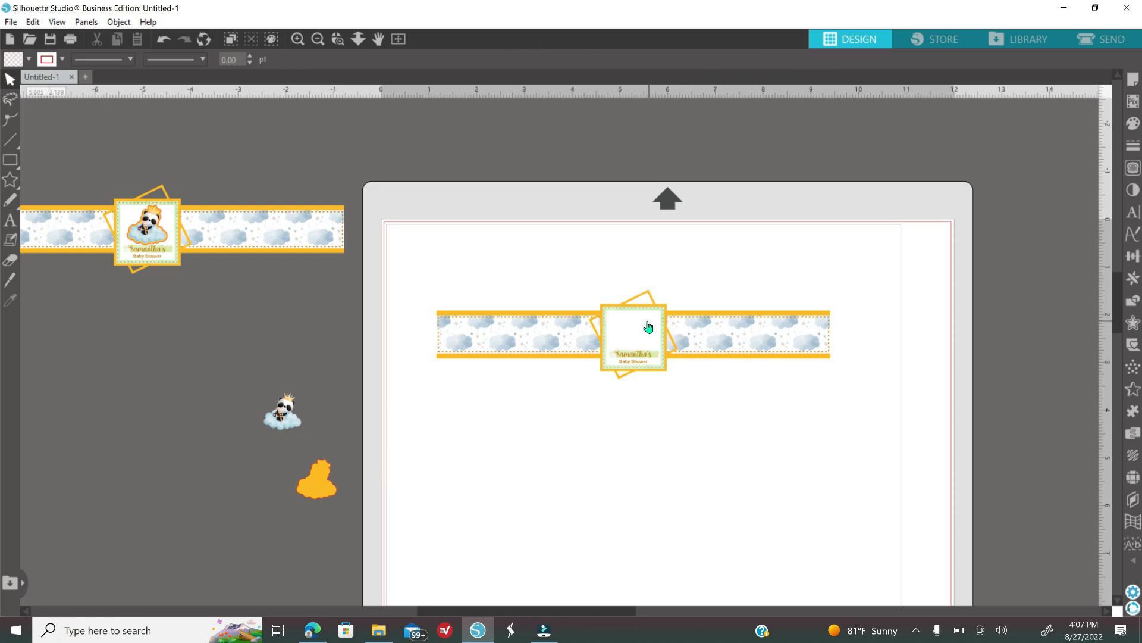
Step: Group the centerpiece's white square with its name text, Baby Shower text and green brush stroke, and move the group below the band
left_click(298, 39)
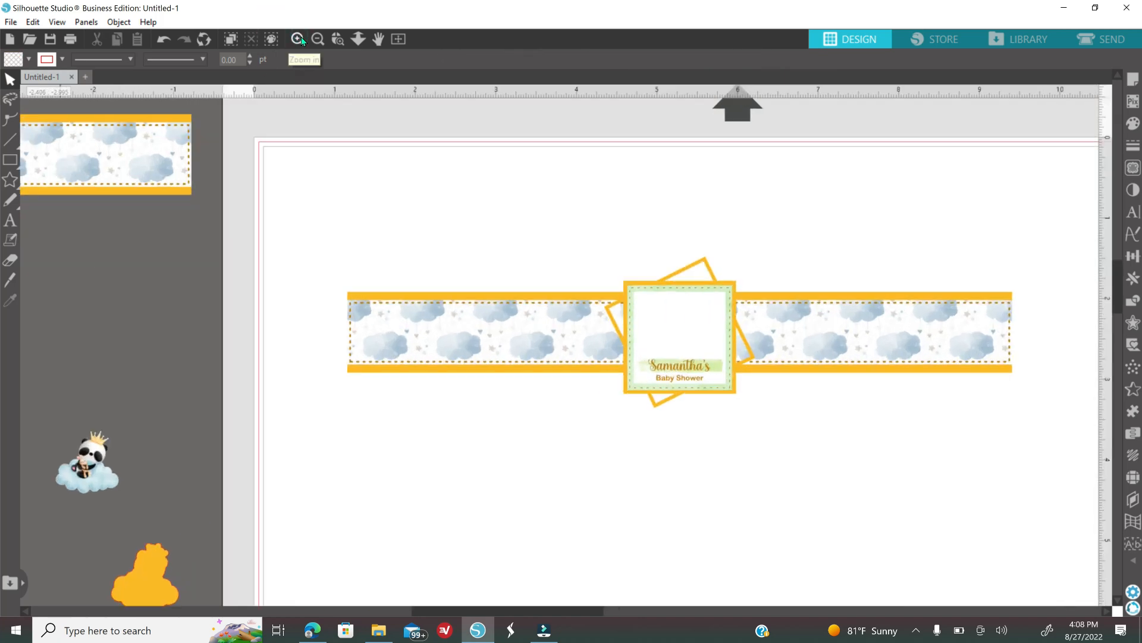
left_click(703, 327)
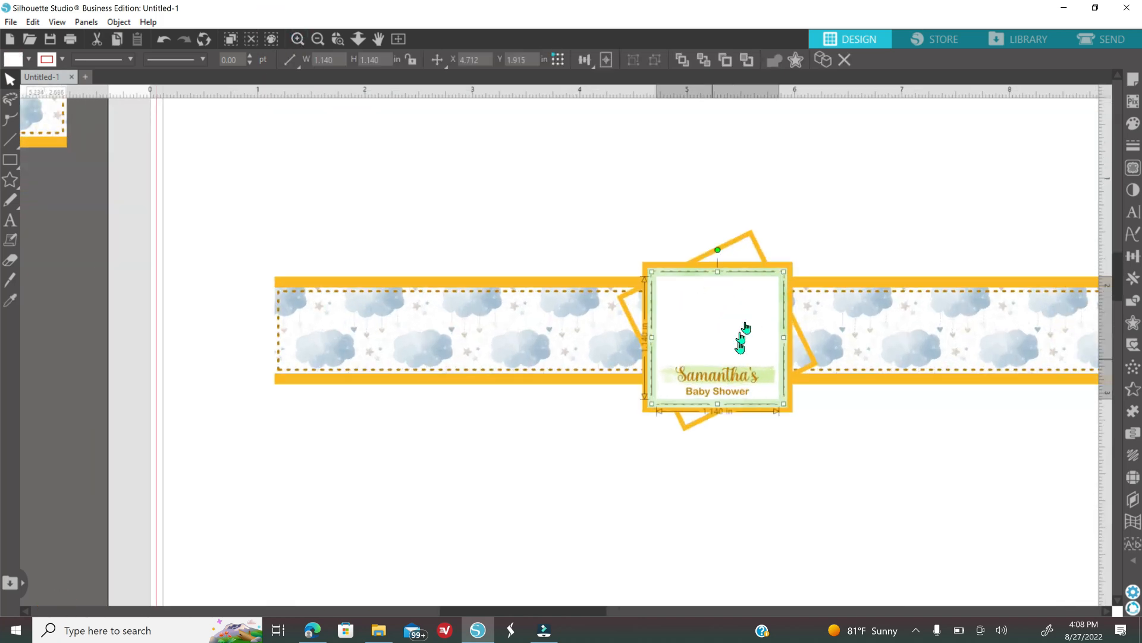
double_click(689, 382)
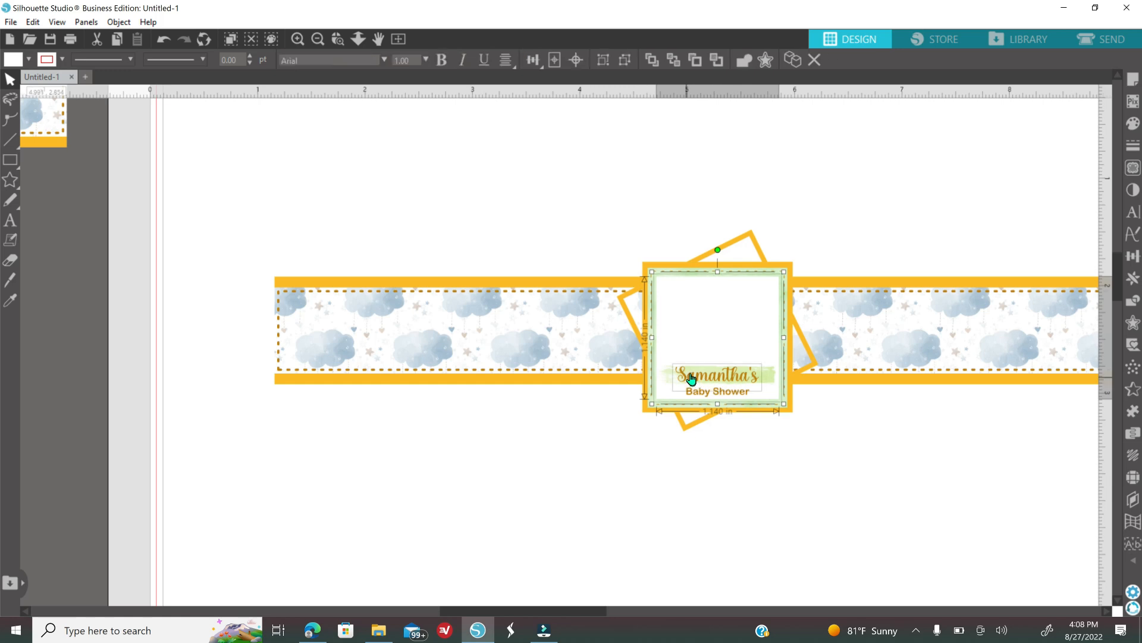
left_click(690, 372, "shift")
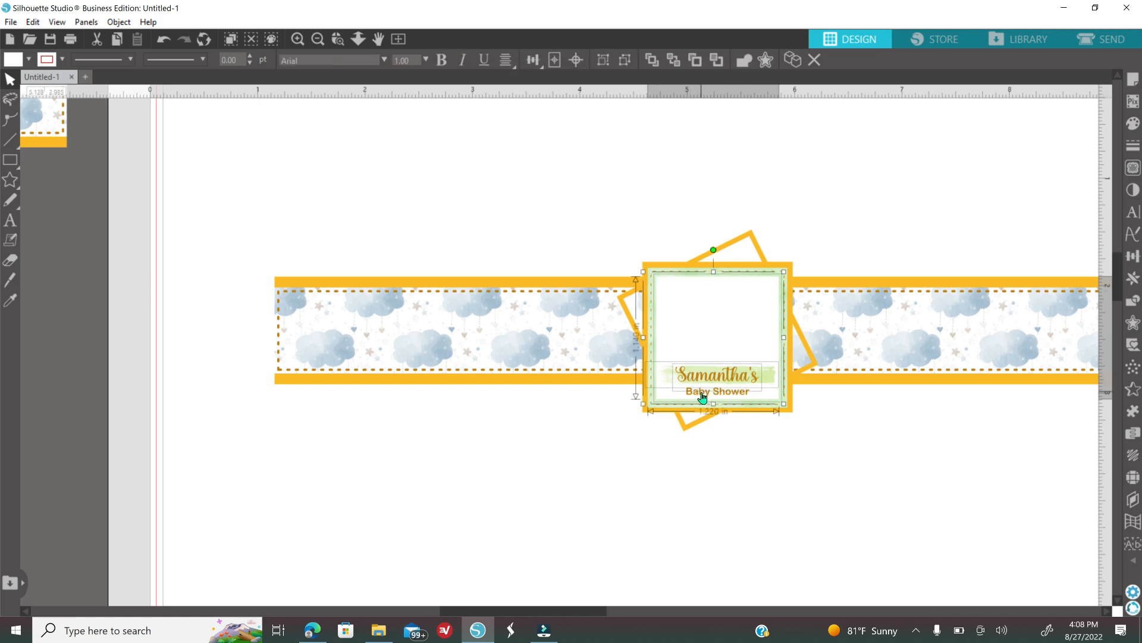
left_click(703, 397)
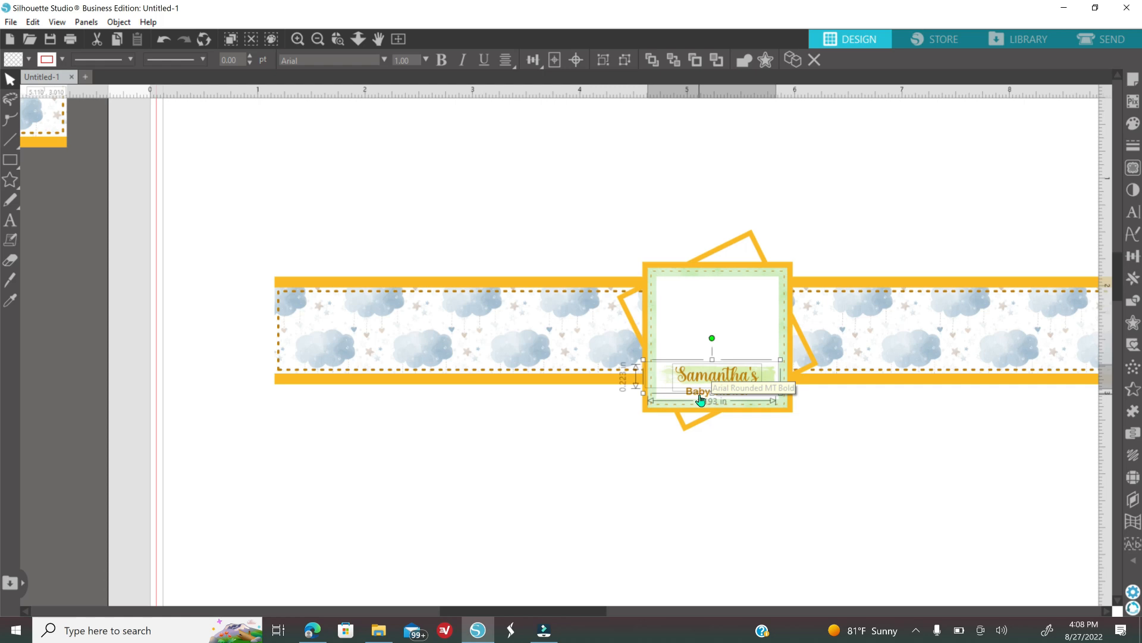
left_click(689, 336)
right_click(680, 485)
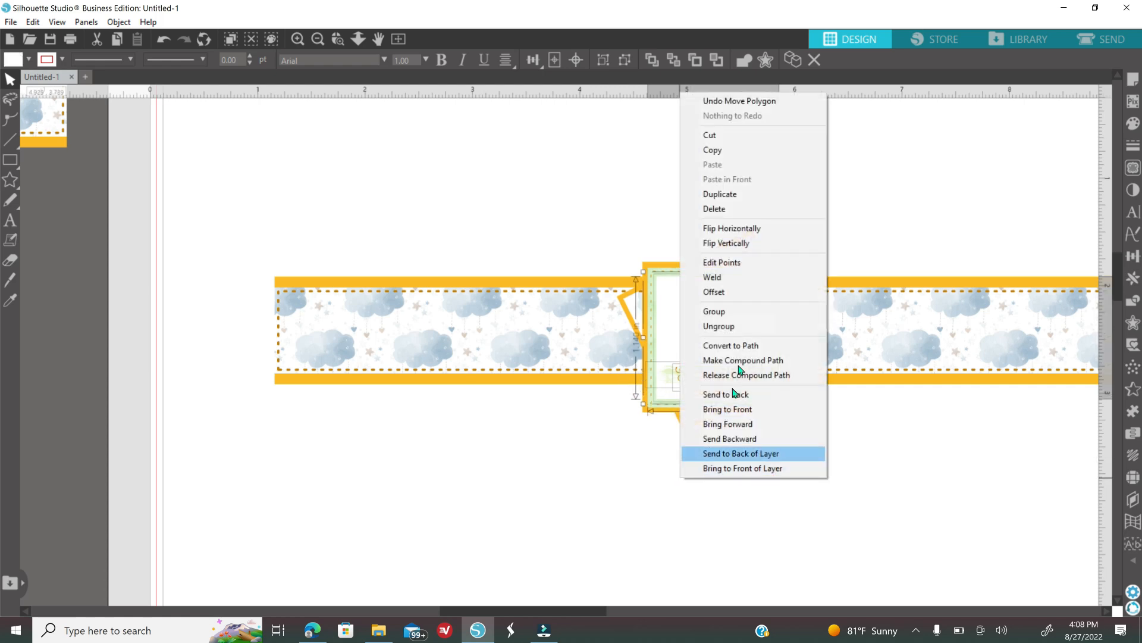
left_click(734, 311)
left_click_drag(716, 344, 355, 509)
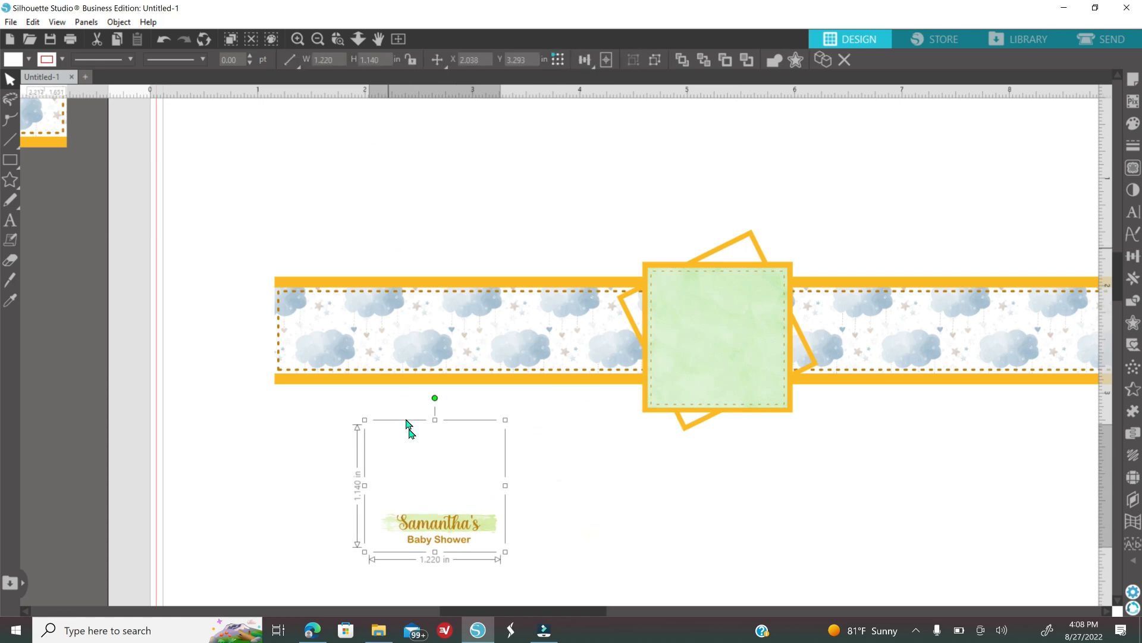
Step: Ungroup the white label and give its square a golden-brown outline
right_click(399, 476)
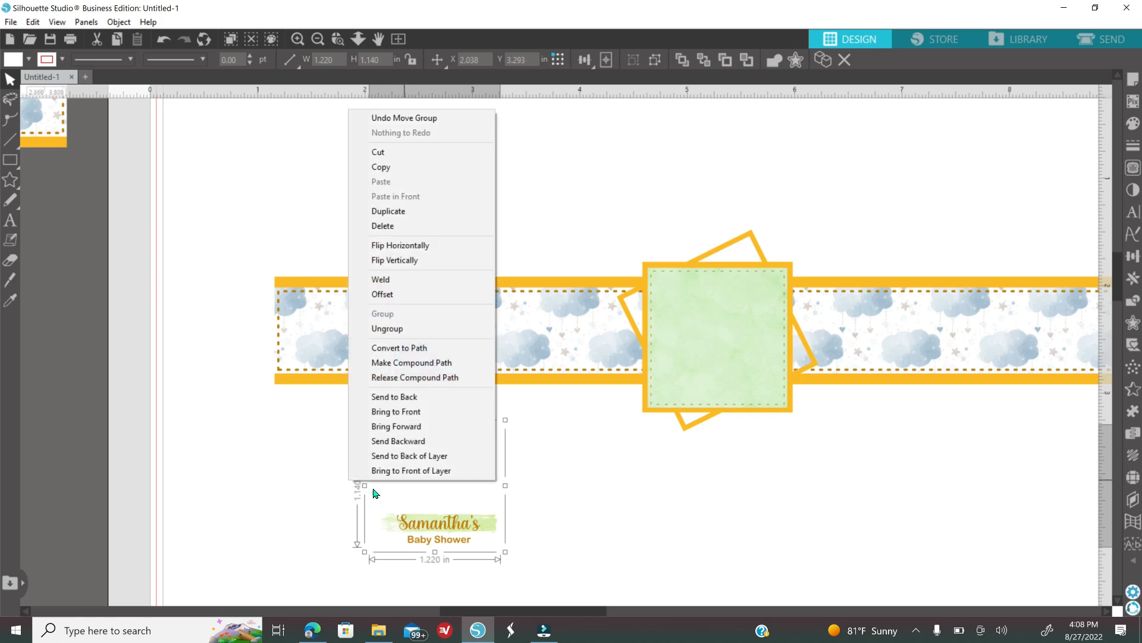
left_click(411, 332)
left_click(449, 464)
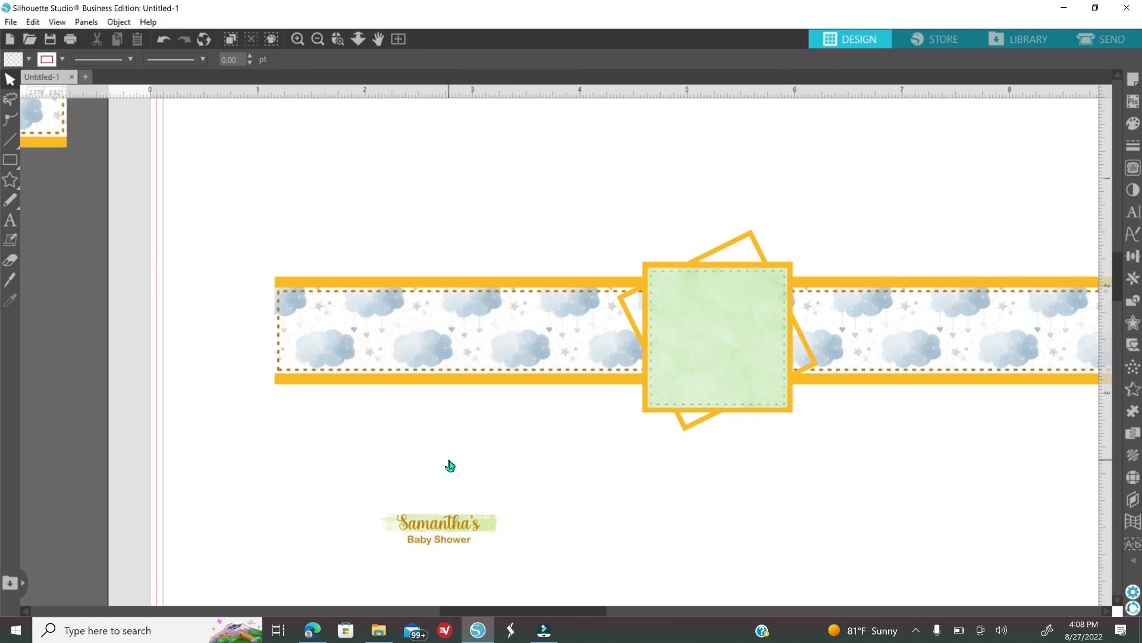
left_click(1132, 145)
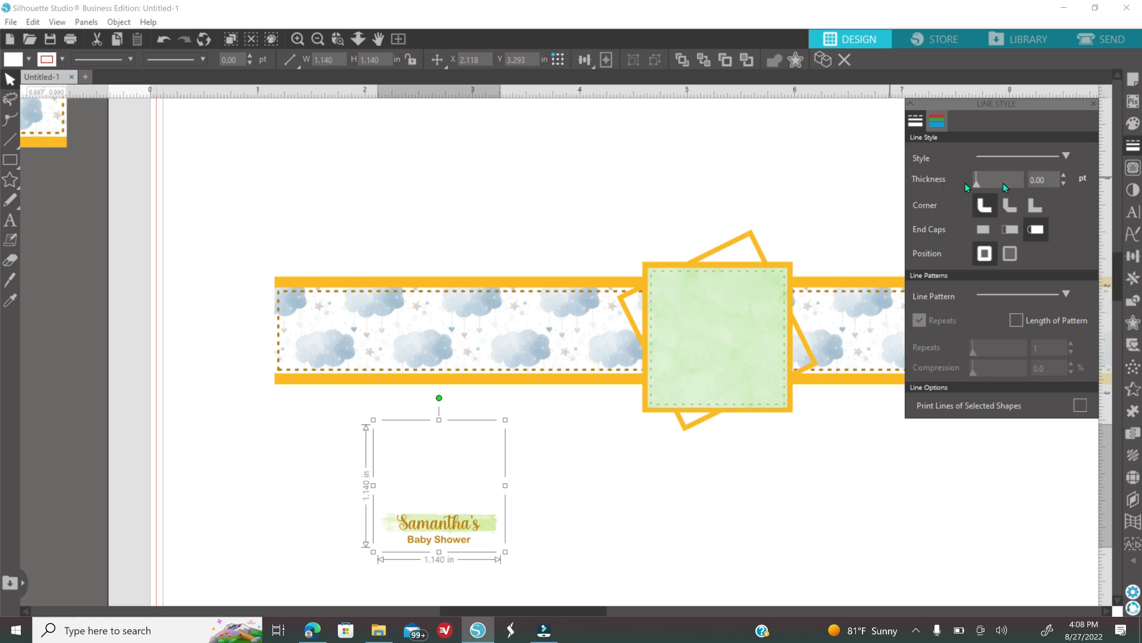
left_click(939, 121)
left_click(940, 152)
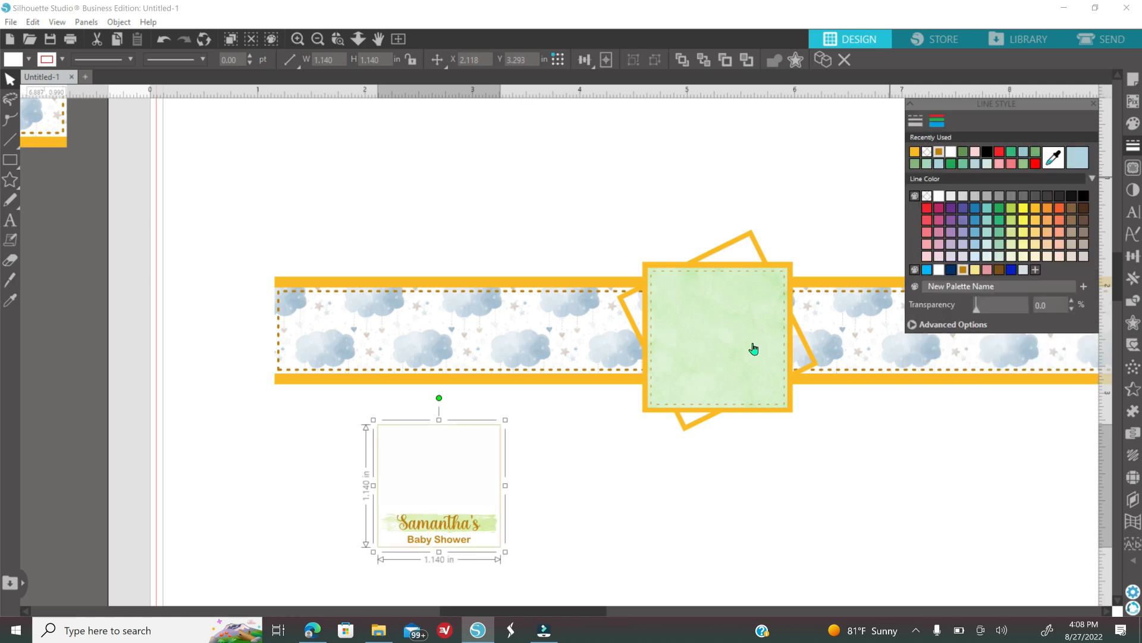
left_click(556, 464)
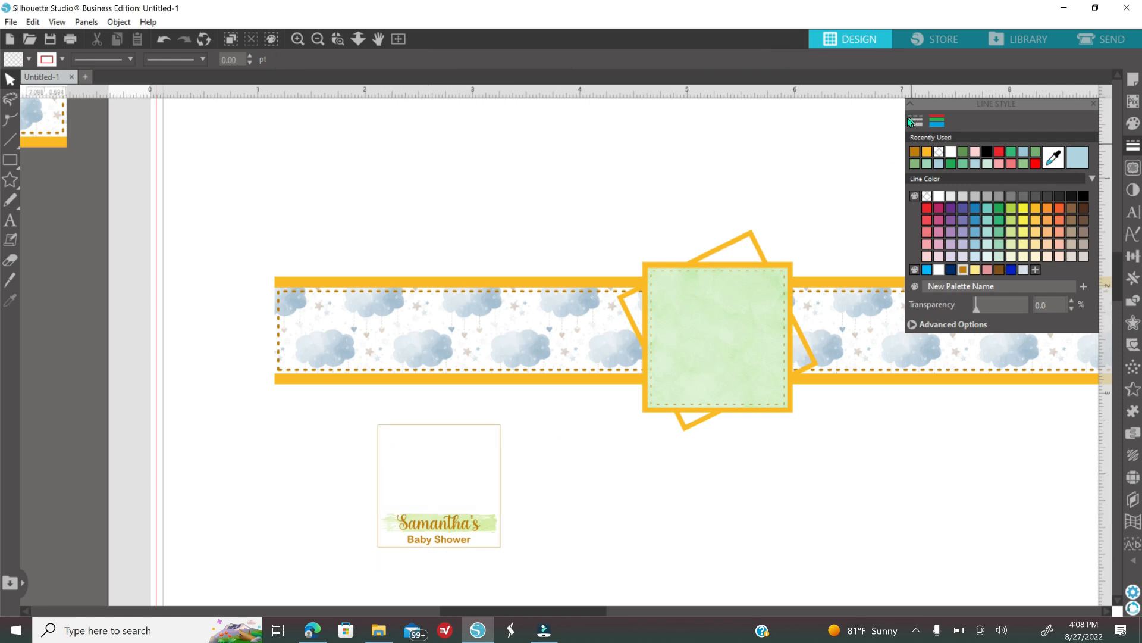
Step: Check the page in the print preview and return to the design without printing
left_click(916, 121)
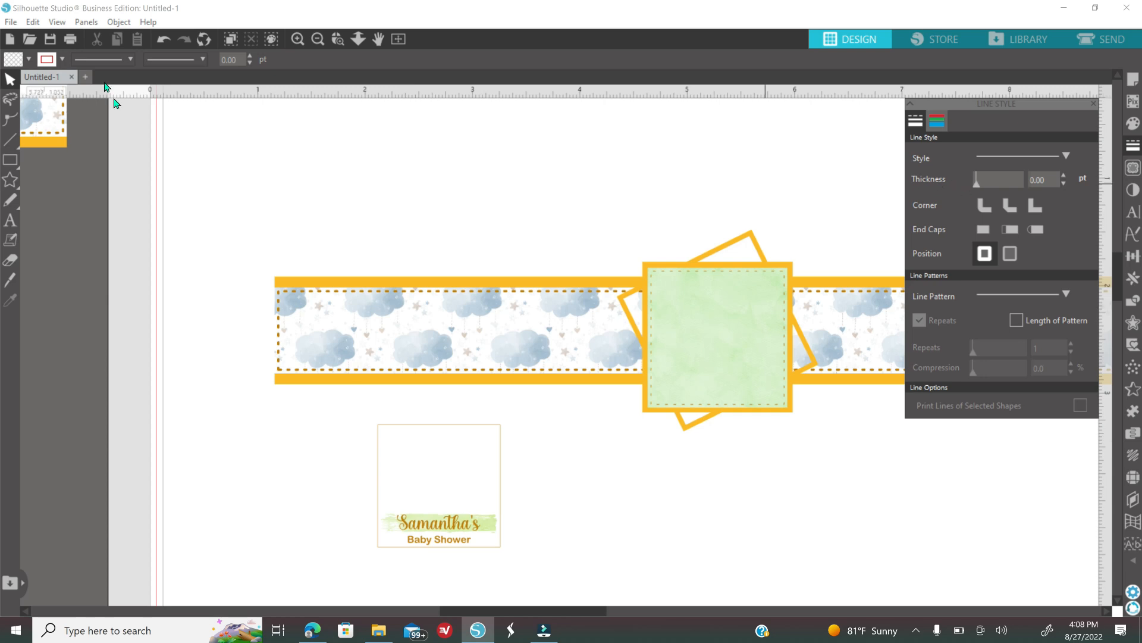
left_click(71, 38)
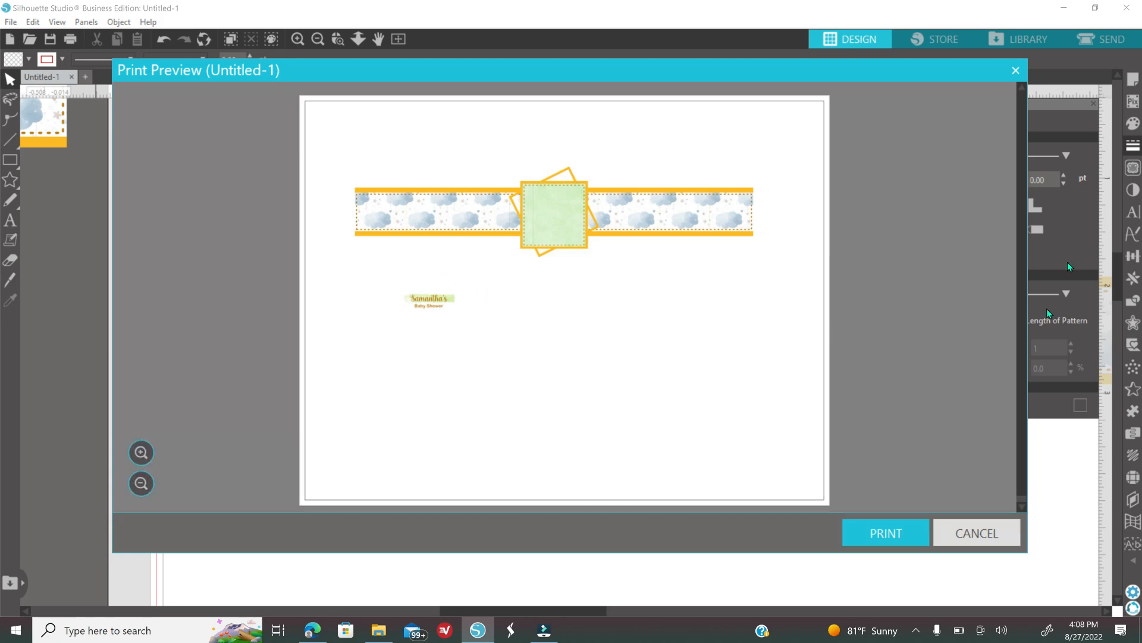
left_click(988, 533)
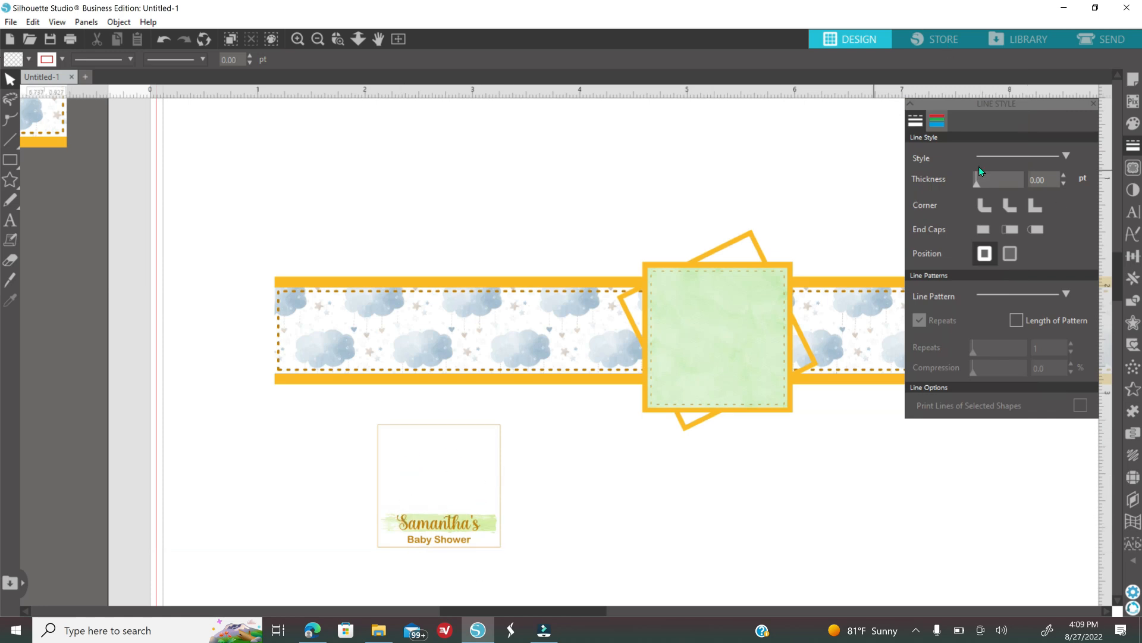
Step: Group the outlined white label with its texts and brush stroke, and move it off the cutting mat above the panda
left_click_drag(348, 416, 513, 567)
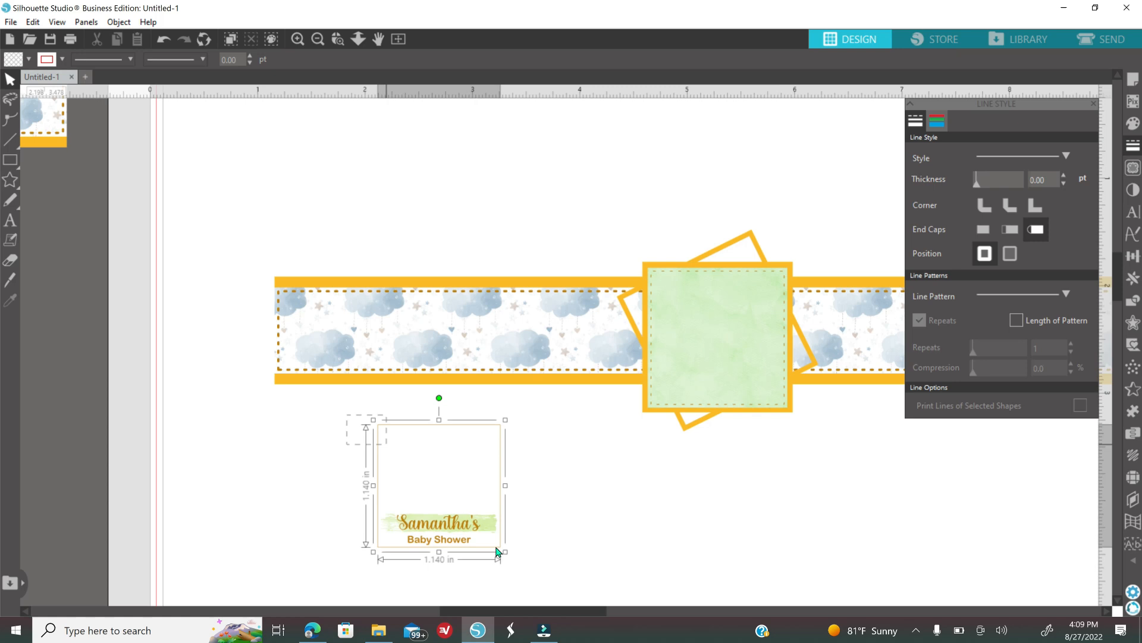
right_click(548, 534)
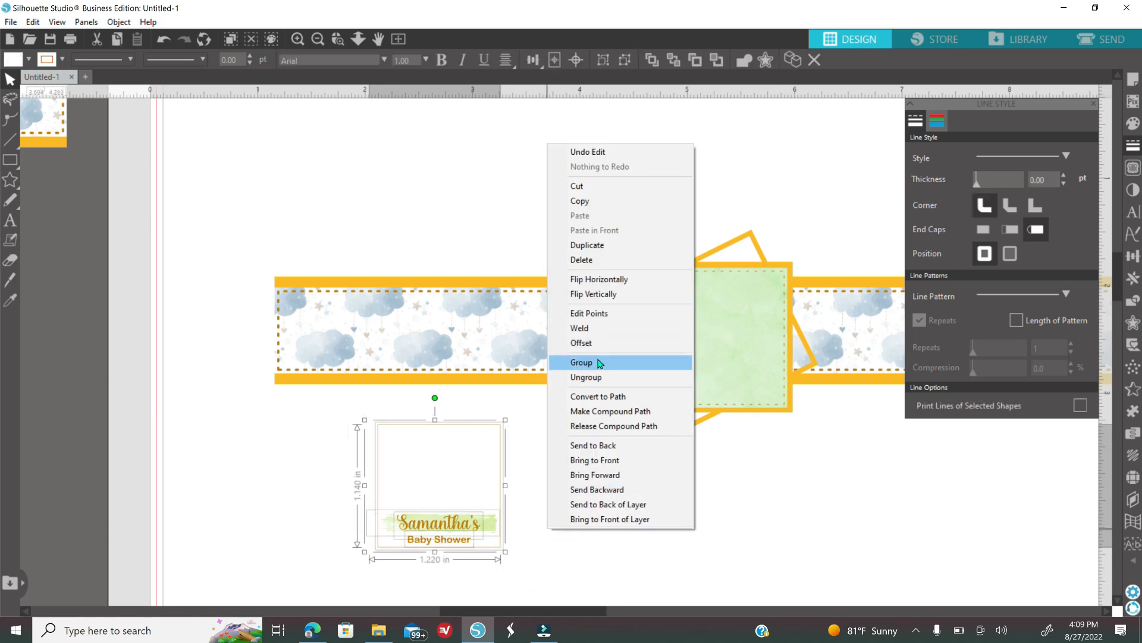
left_click(570, 360)
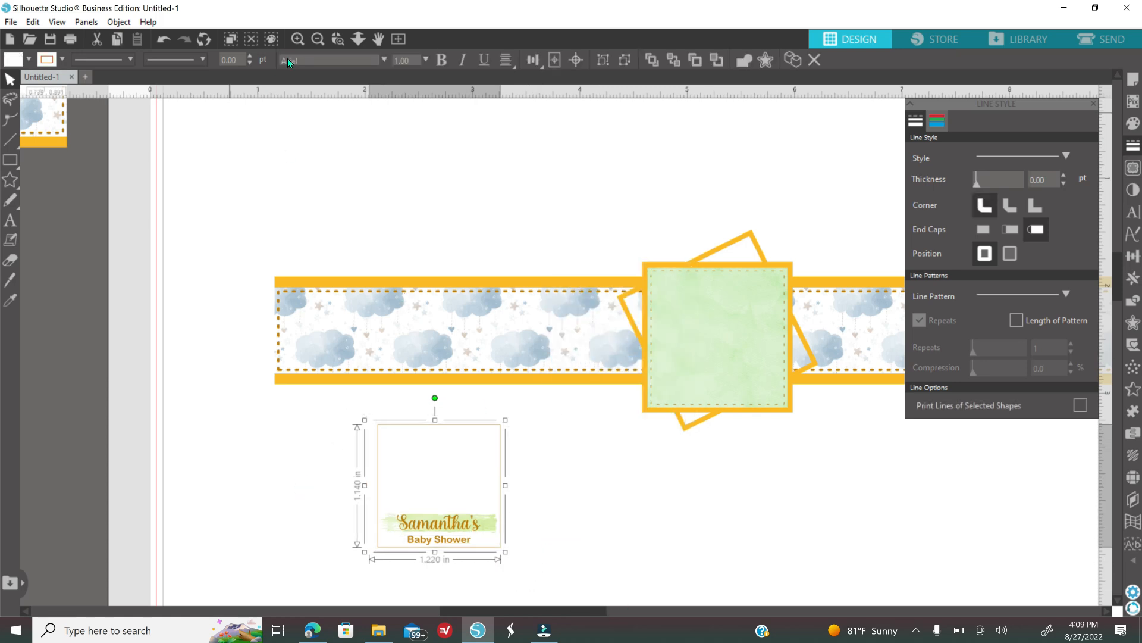
left_click(318, 39)
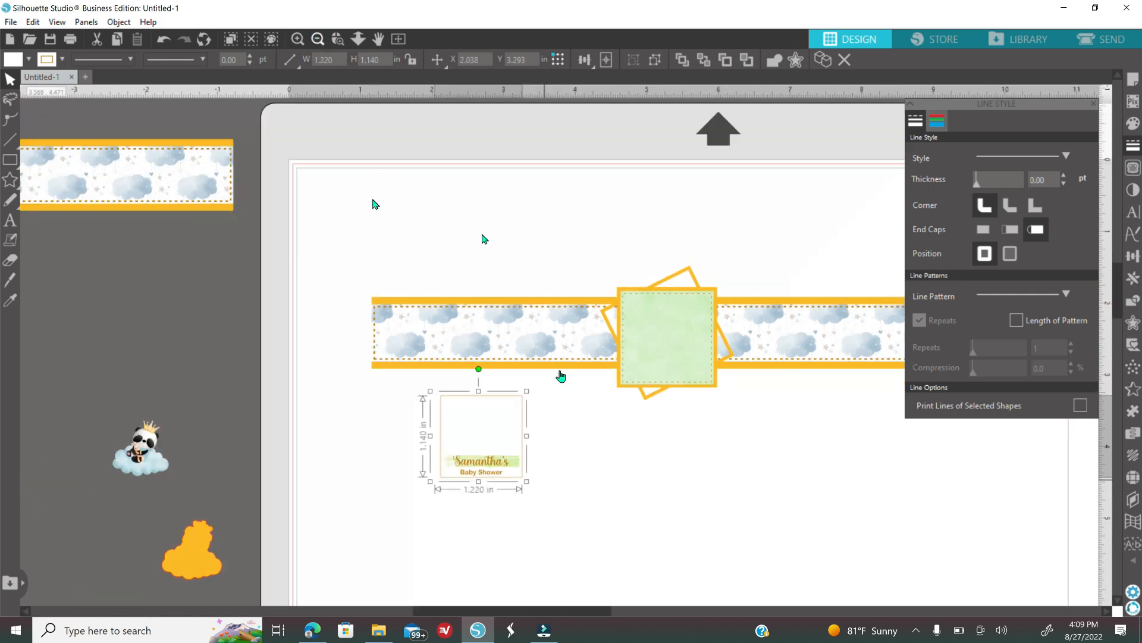
left_click_drag(492, 467, 165, 371)
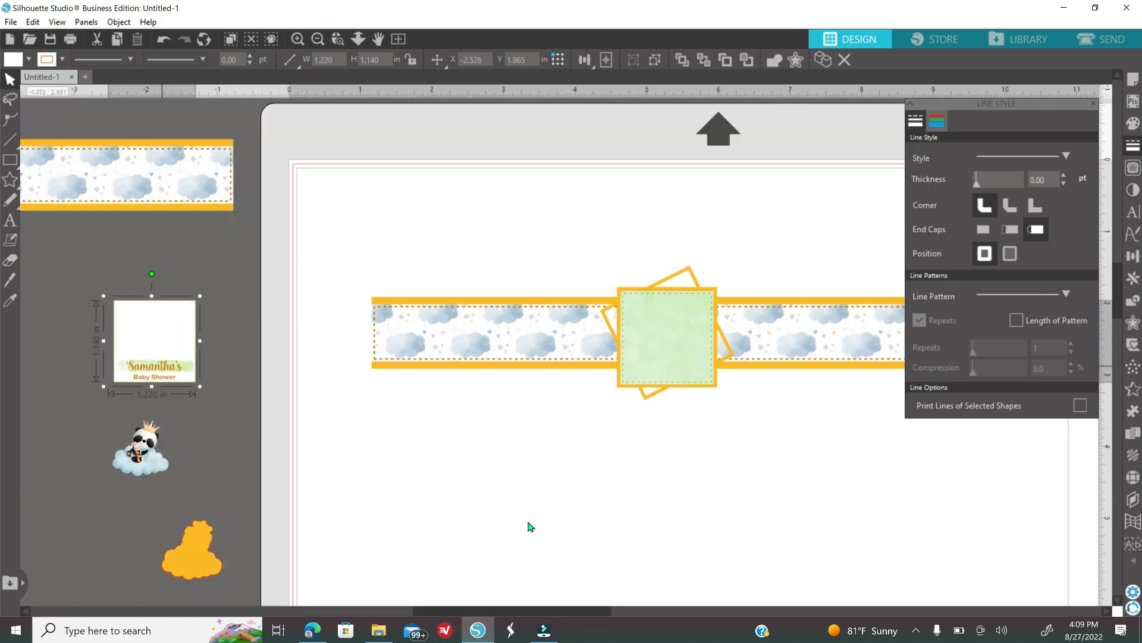
left_click_drag(658, 340, 651, 370)
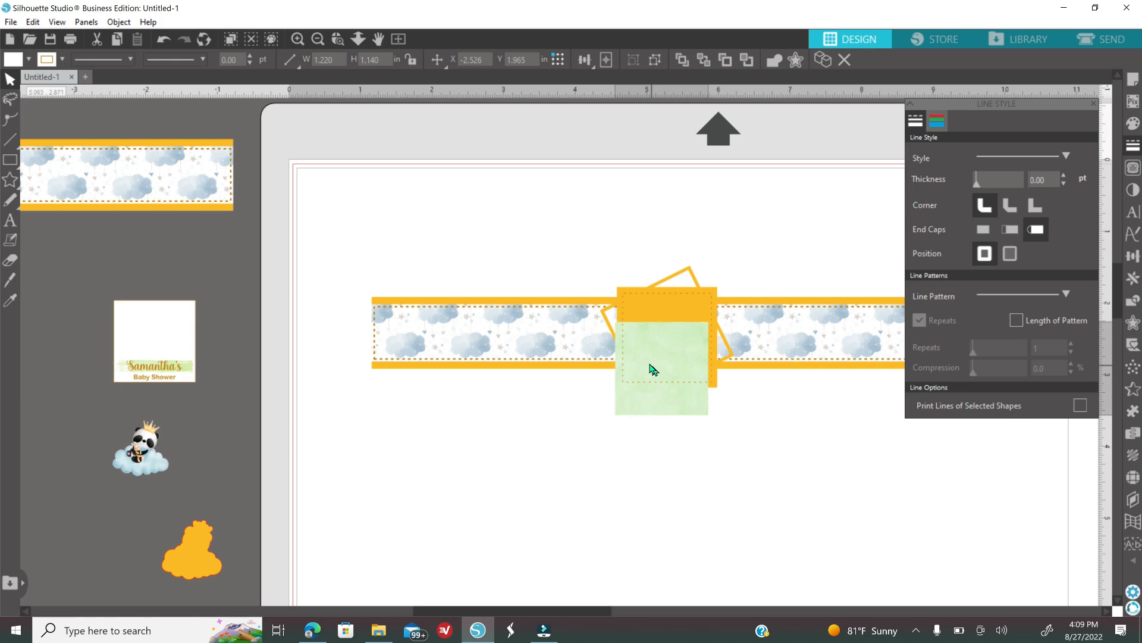
left_click(297, 38)
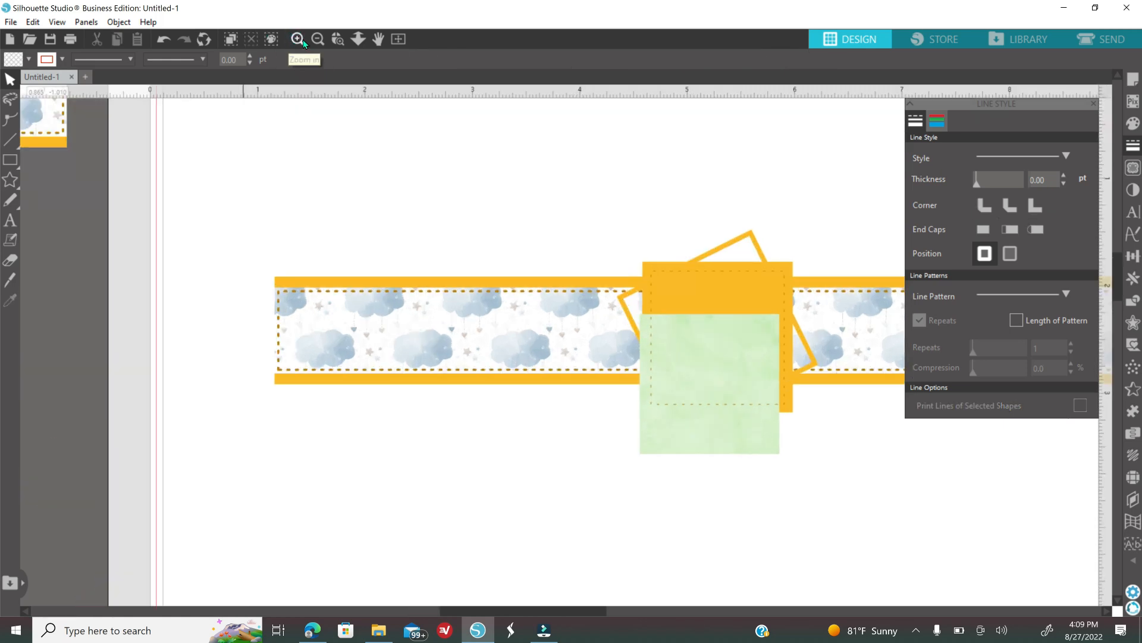
left_click(164, 41)
left_click(164, 41)
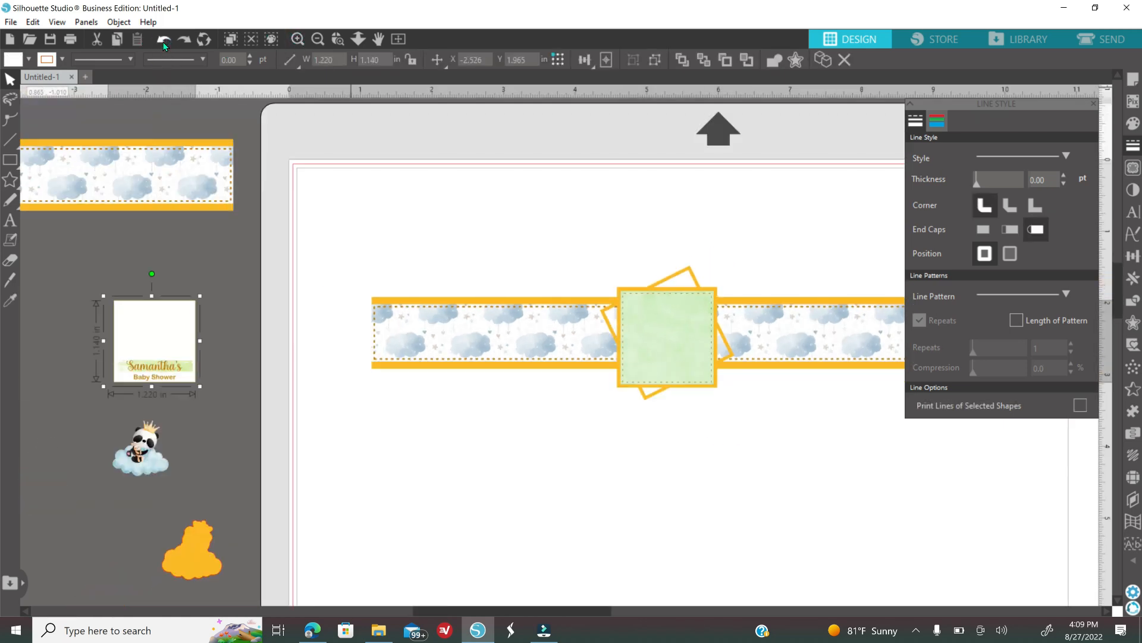
Step: Set the thickness of the green square's dashed stitch line to 1.25 pt
left_click(653, 321)
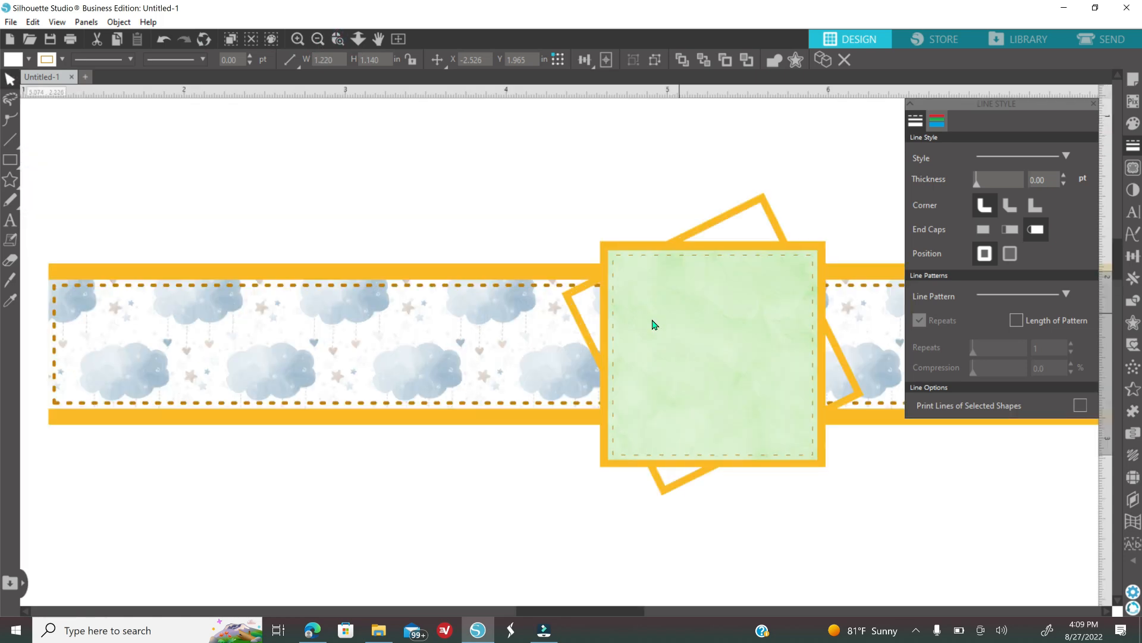
left_click(308, 40)
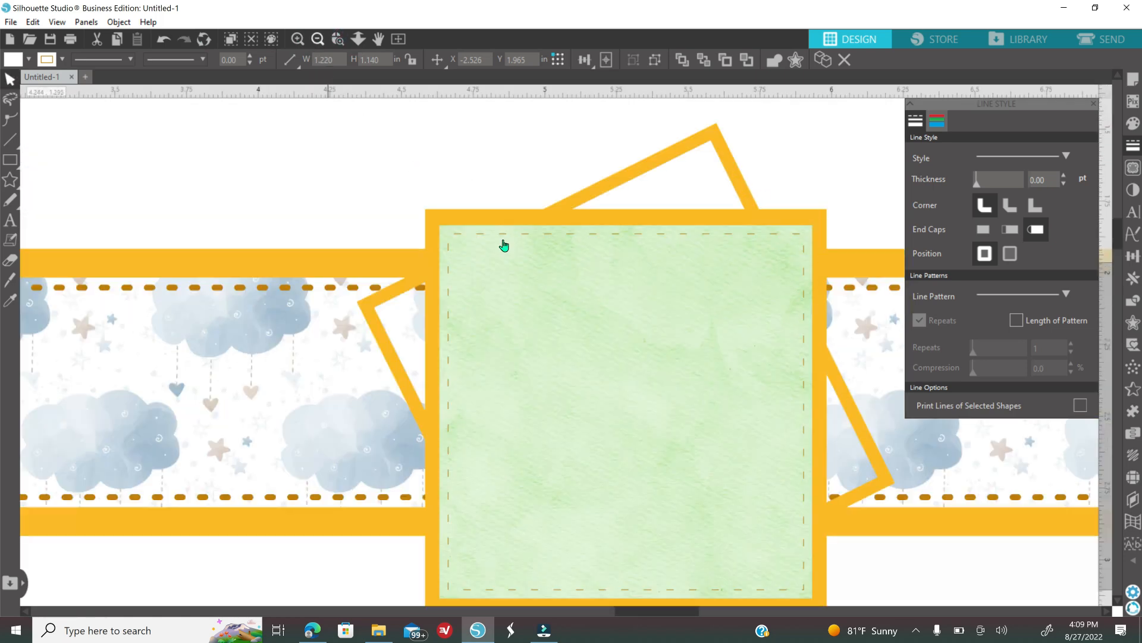
left_click(453, 239)
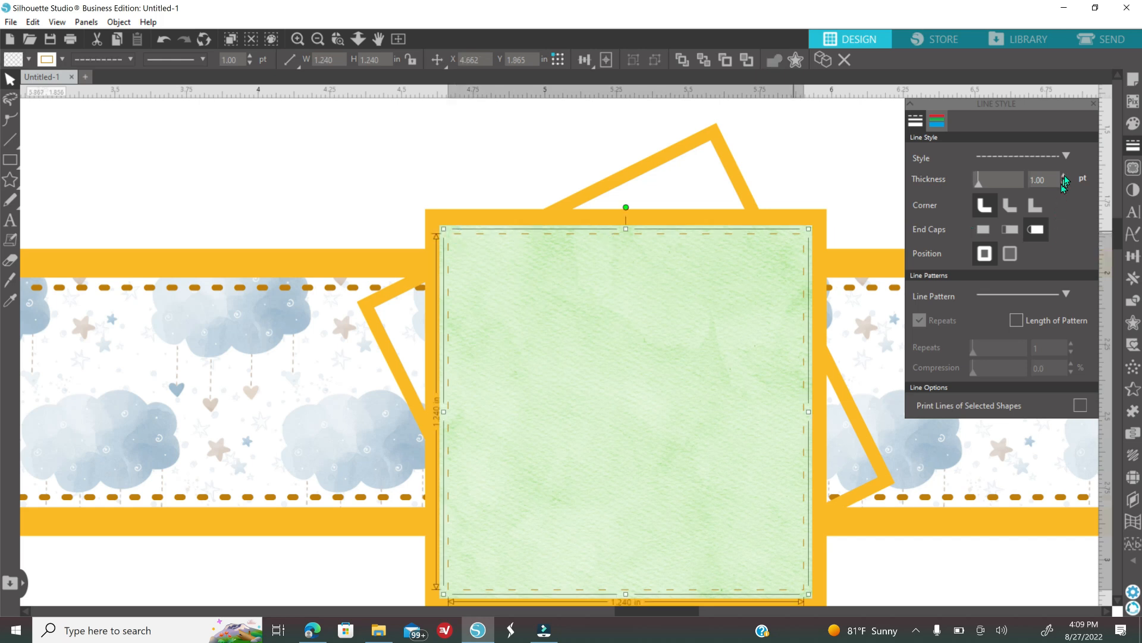
left_click(1065, 175)
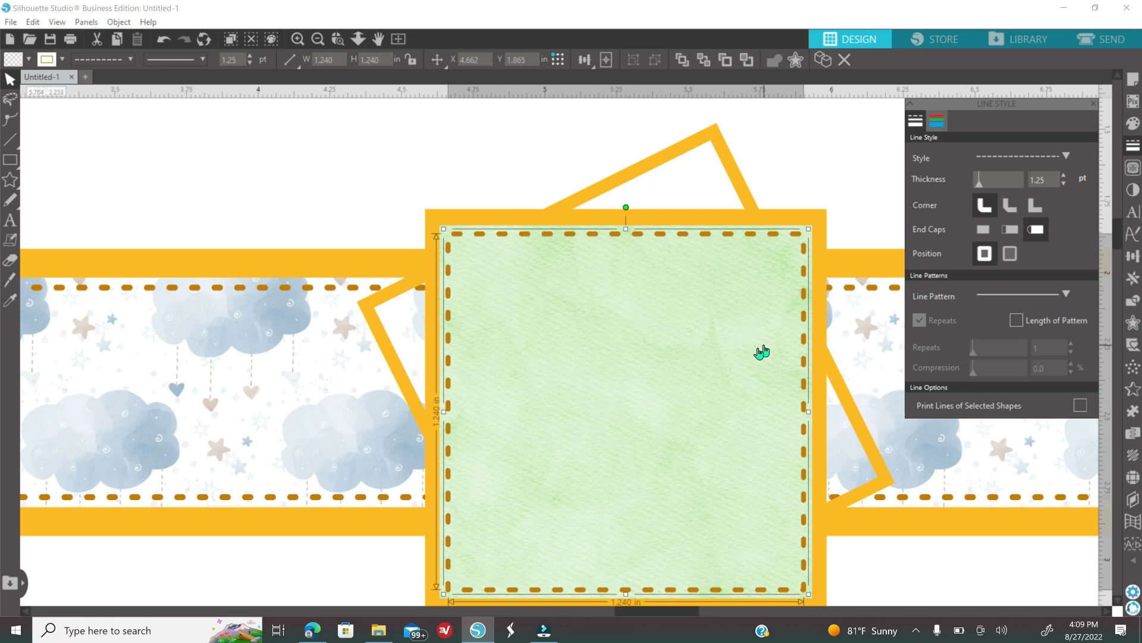
Step: Group the green square with its dashed stitch line
left_click(609, 365)
right_click(307, 168)
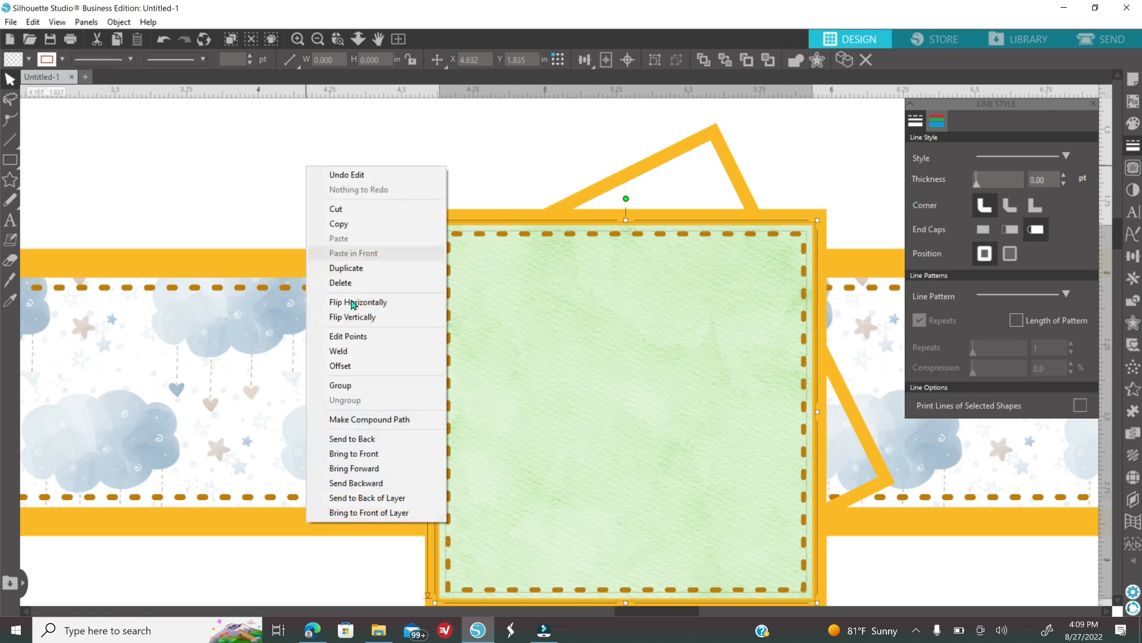
left_click(340, 384)
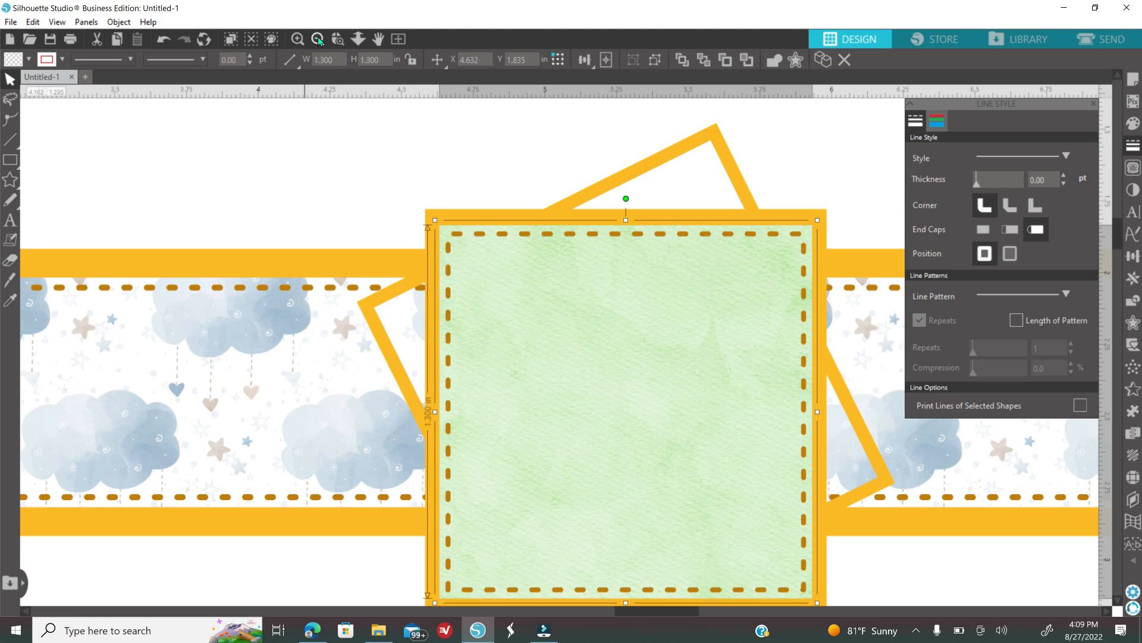
Step: Move the stitched green square beside the white label and the yellow square with its tilted frame below the panda, both off the cutting mat
left_click(319, 39)
left_click(318, 40)
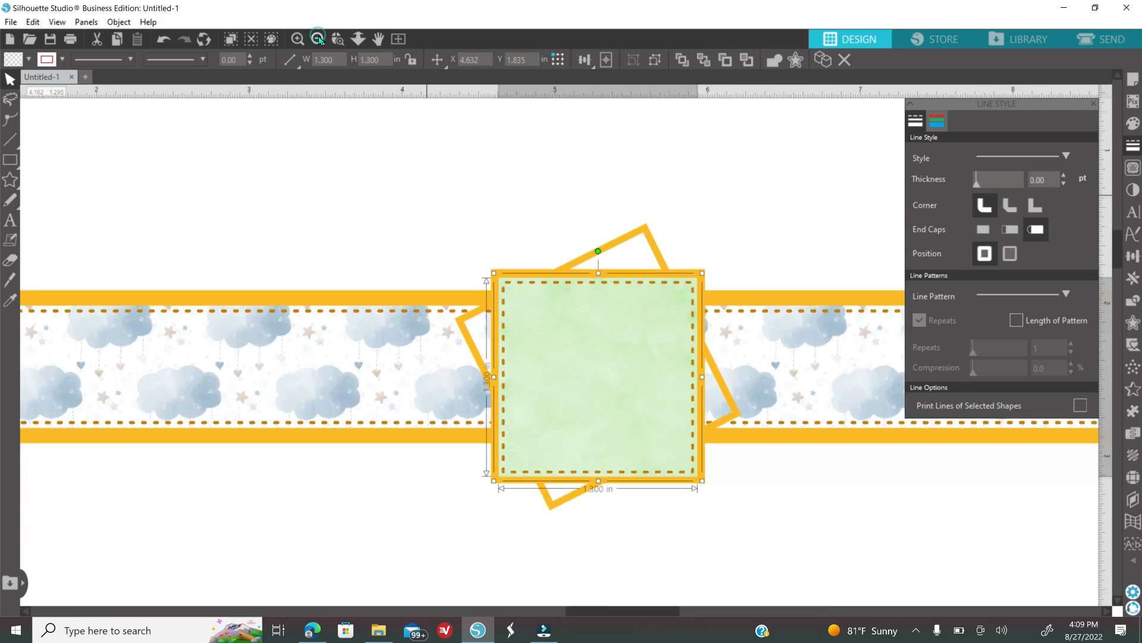
left_click(318, 39)
left_click(318, 39)
left_click(319, 40)
left_click(318, 39)
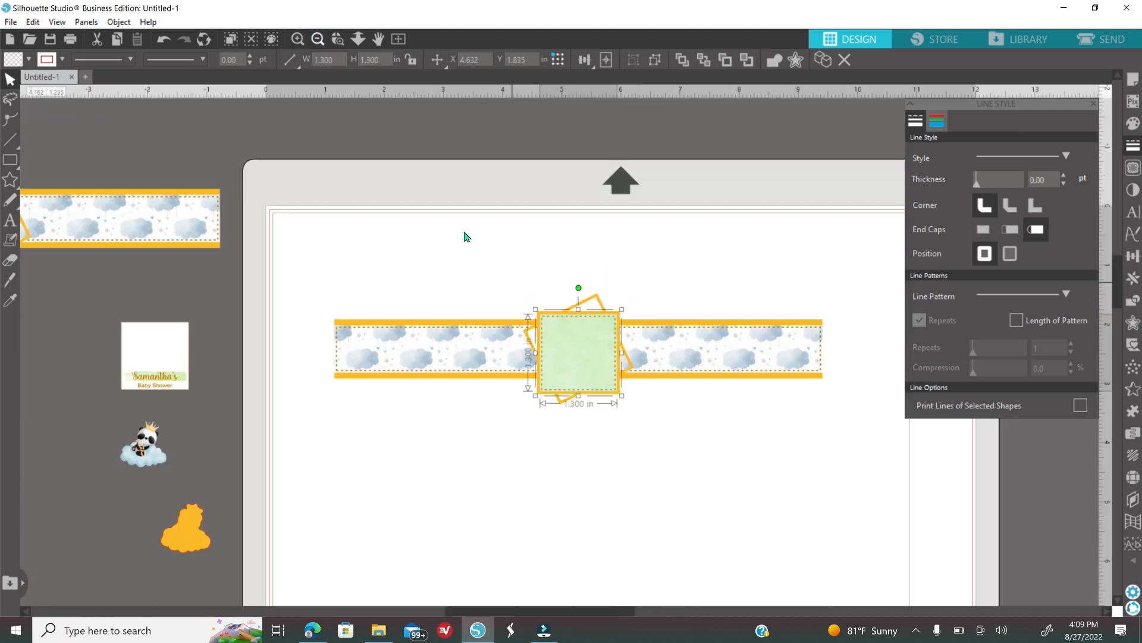
left_click_drag(216, 404, 126, 403)
left_click_drag(568, 370, 276, 499)
Step: Ungroup the band and move its yellow backing strip off the cutting mat, below the other separated pieces
left_click_drag(503, 364, 505, 382)
right_click(505, 382)
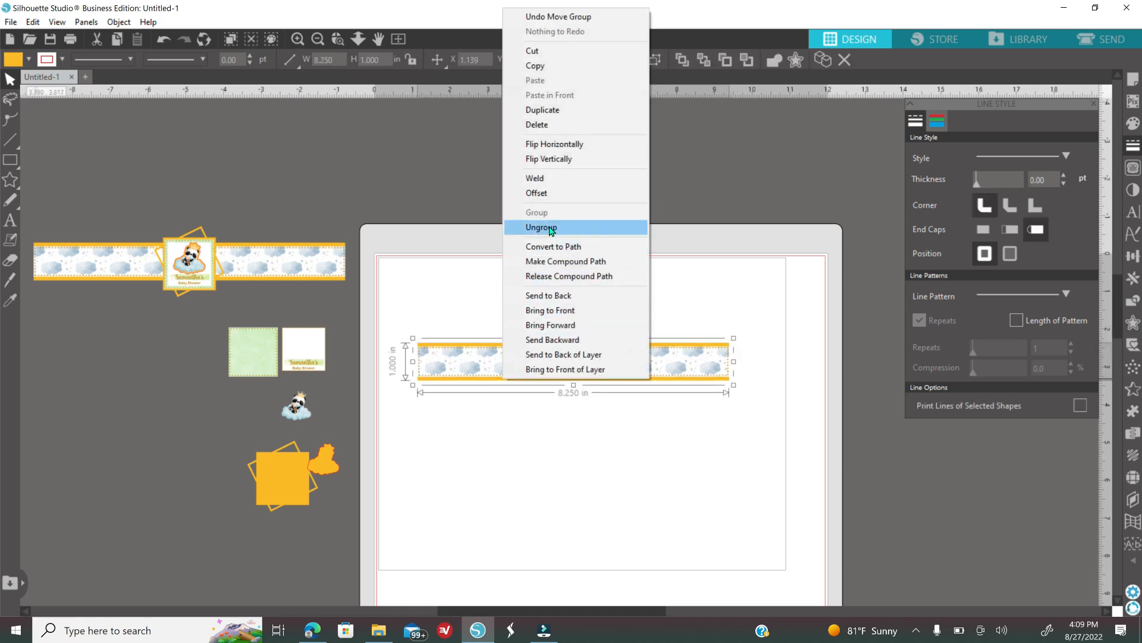
left_click(548, 227)
left_click(601, 386)
left_click_drag(602, 386, 226, 556)
Step: Move the cloud-patterned strip with its dashed stitching off the cutting mat, just above the yellow backing strip
left_click_drag(395, 311, 778, 420)
right_click(714, 464)
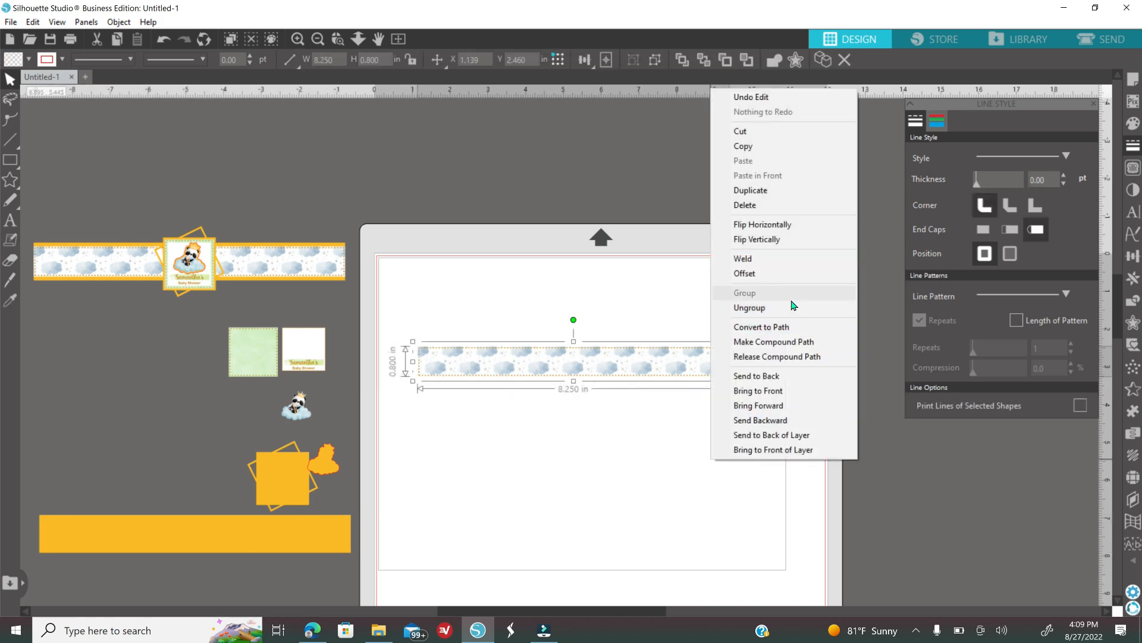
left_click(539, 524)
left_click_drag(507, 377, 39, 446)
left_click(523, 311)
left_click(382, 432)
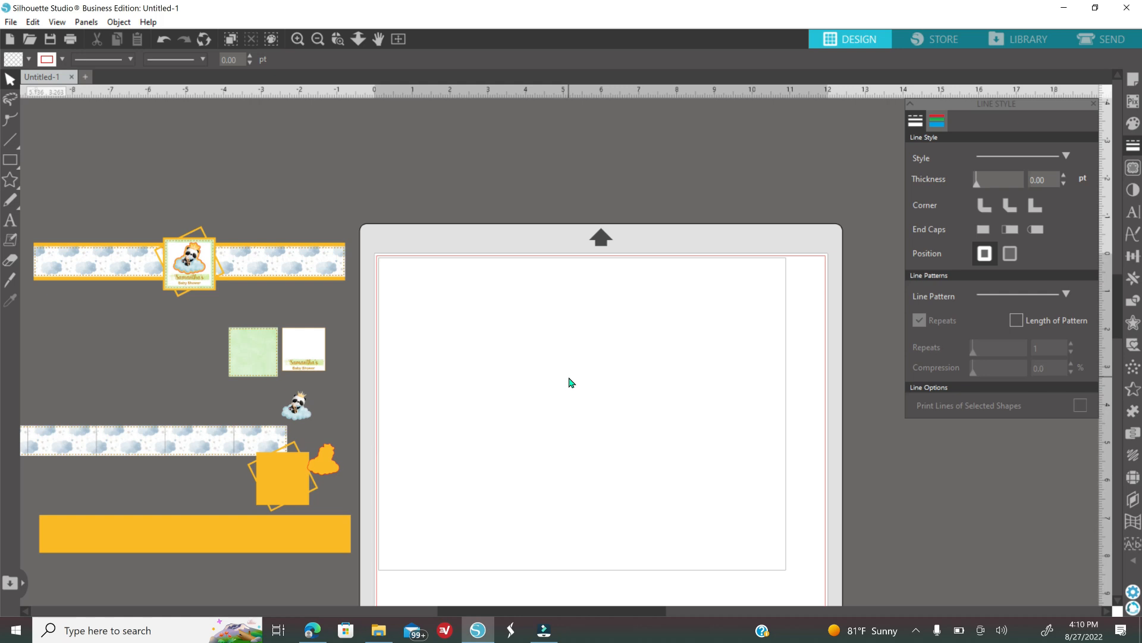
left_click_drag(94, 446, 171, 457)
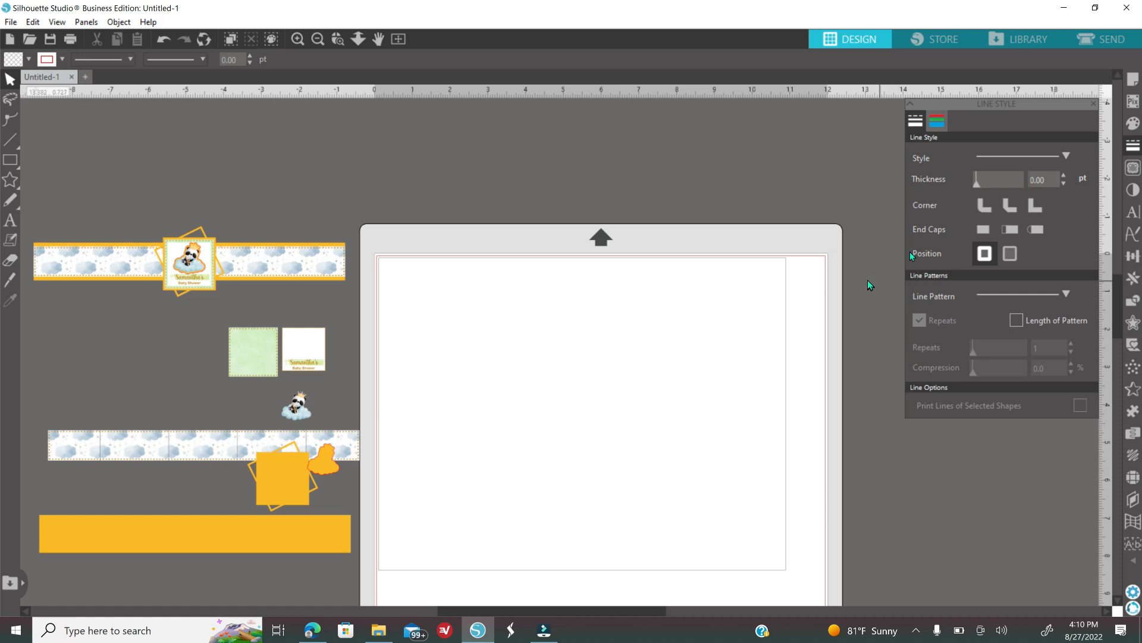
Step: Set the page's media size to Letter (8.5 x 11 in) in portrait orientation
left_click(1133, 82)
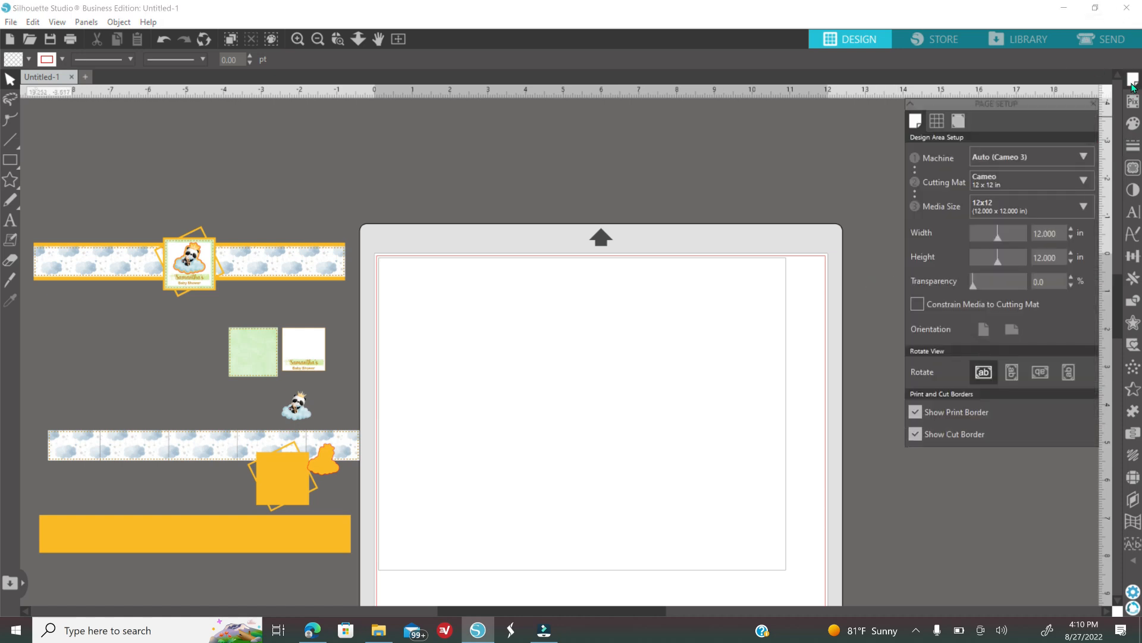
left_click(1005, 205)
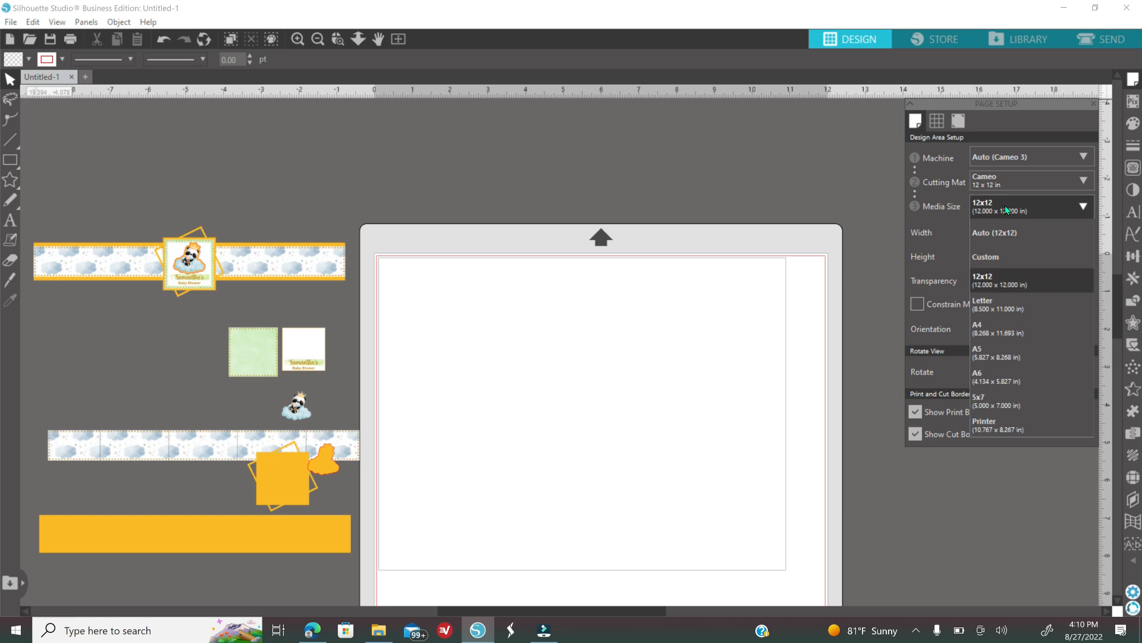
left_click(1005, 305)
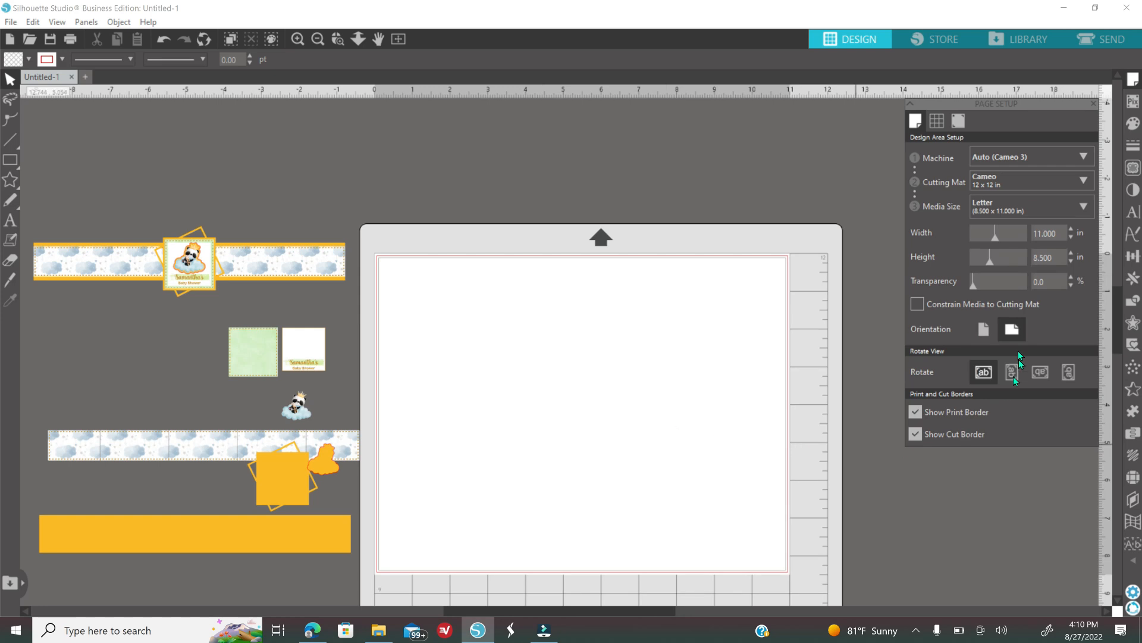
left_click(984, 329)
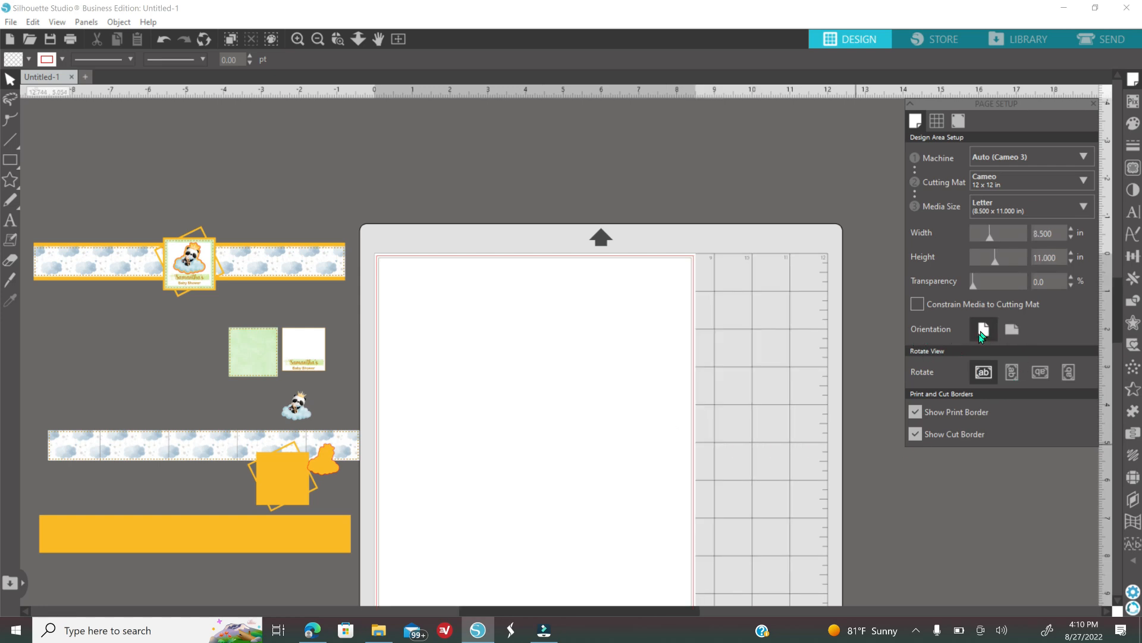
Step: Turn the cloud-patterned strip upright and place it with its stitching along the left side of the letter page
left_click(178, 396)
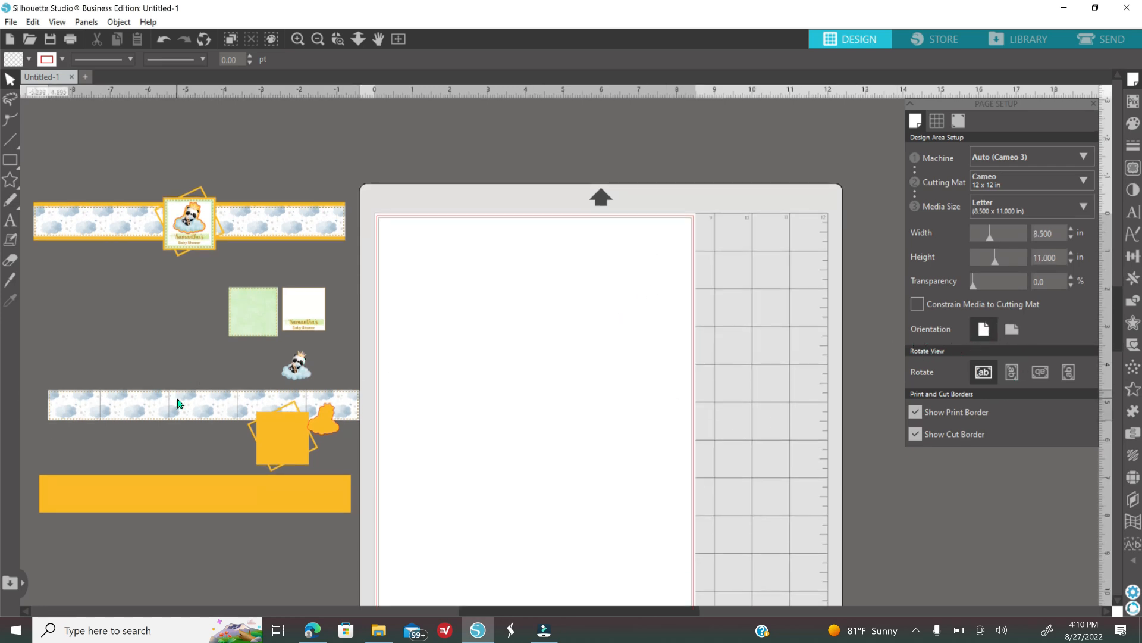
left_click_drag(203, 367, 328, 403)
left_click_drag(205, 434, 420, 433)
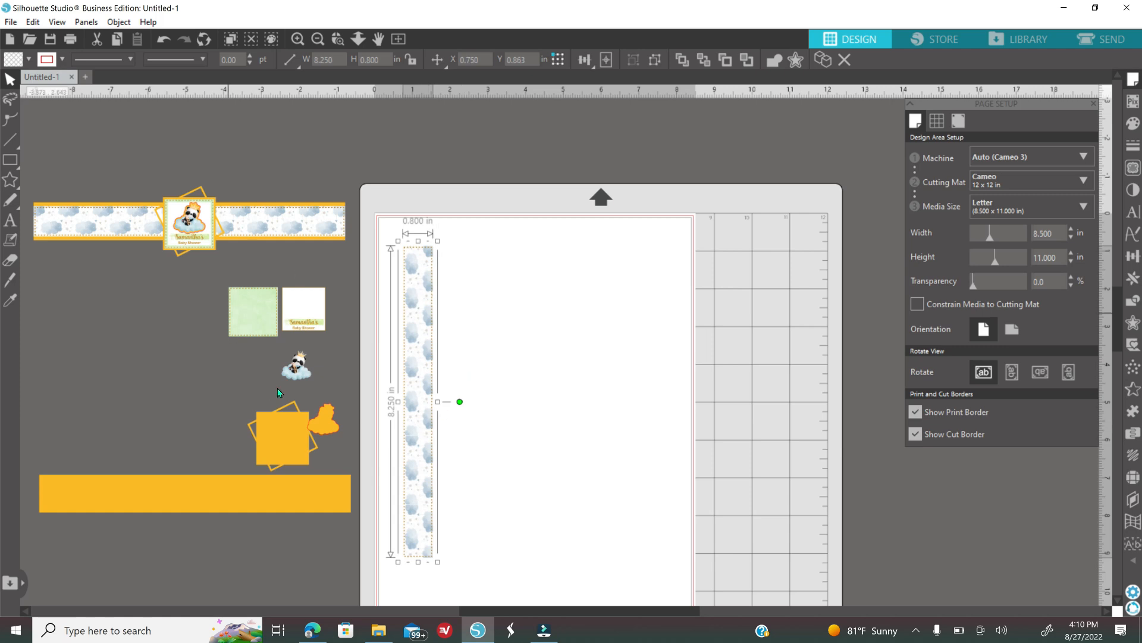
Step: Place the panda, the white label and the stitched green square in a column beside the cloud strip on the page
left_click_drag(293, 372, 477, 265)
left_click_drag(301, 326, 476, 333)
left_click_drag(266, 327, 488, 385)
left_click(388, 318)
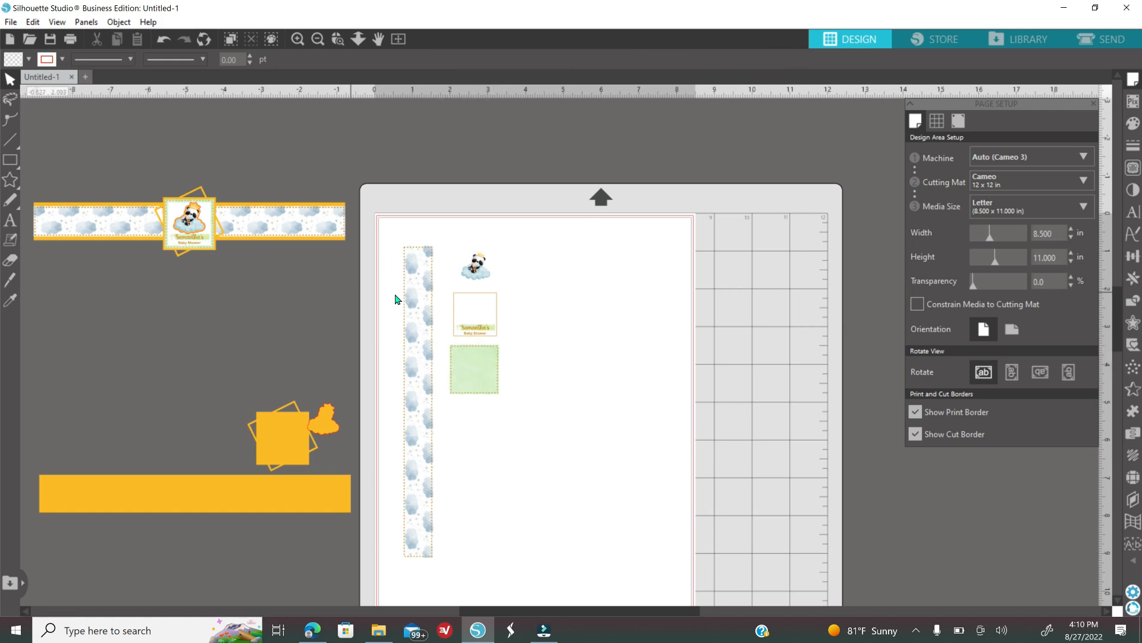
Step: Print the page on the ET-16600 printer, with Paper Tray as source and Premium Presentation Paper Matte as paper type, and close the preview
left_click(69, 39)
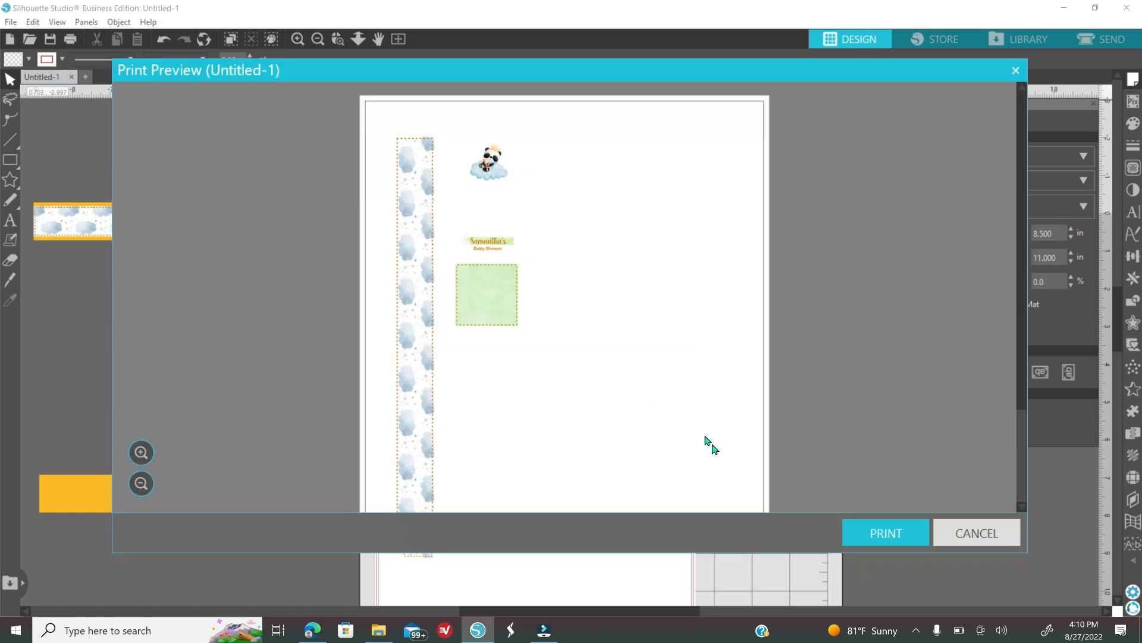
left_click(862, 533)
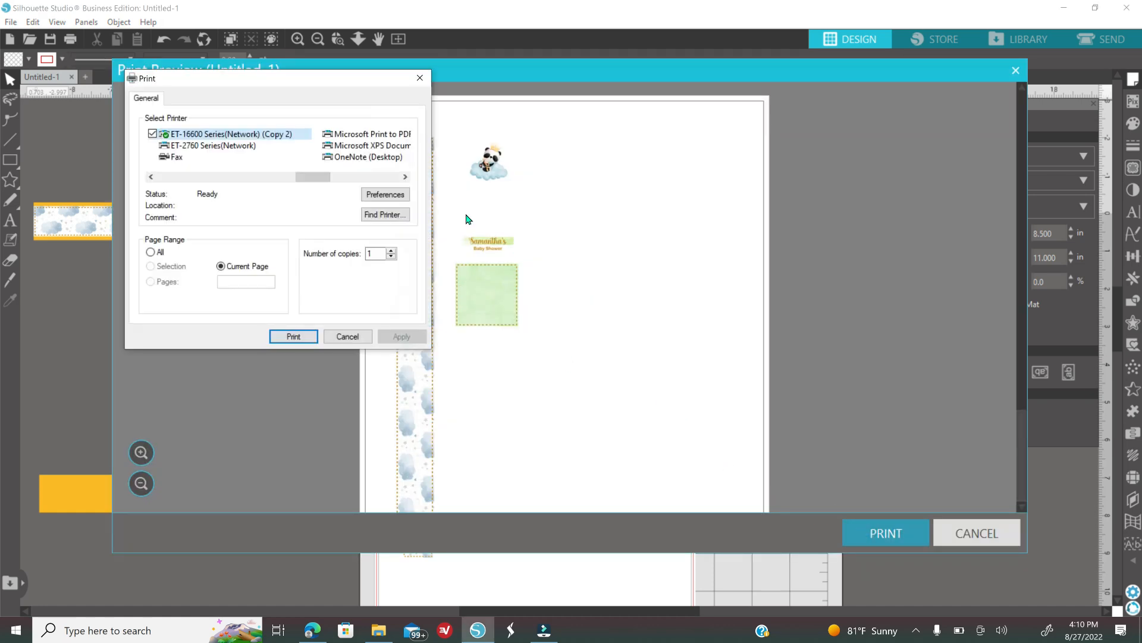
left_click(382, 194)
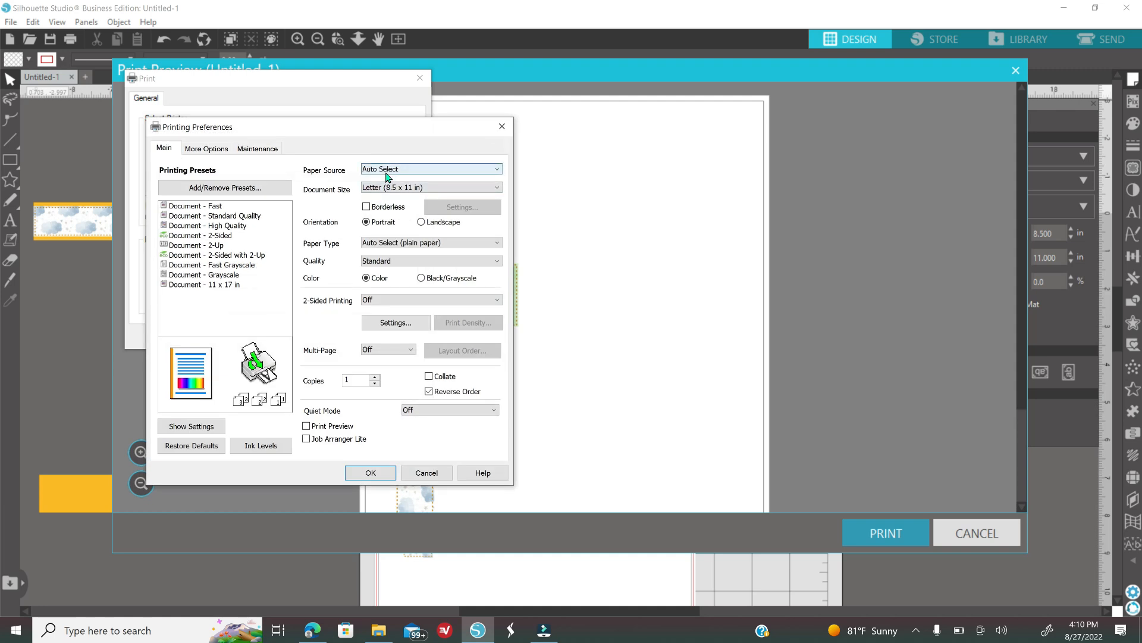
left_click(386, 172)
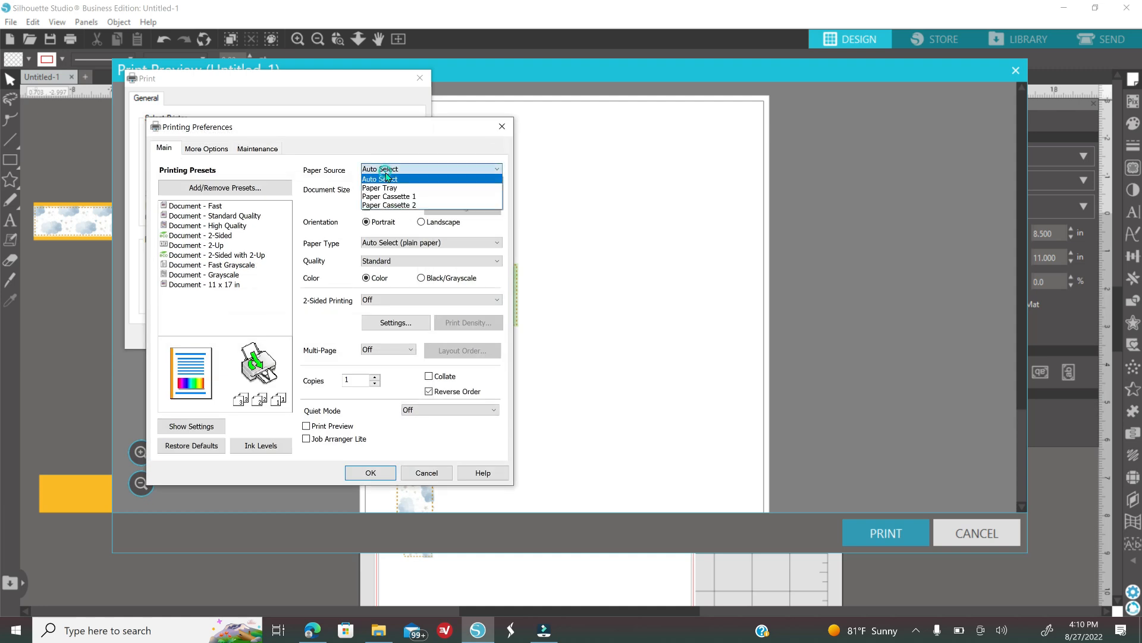
left_click(399, 189)
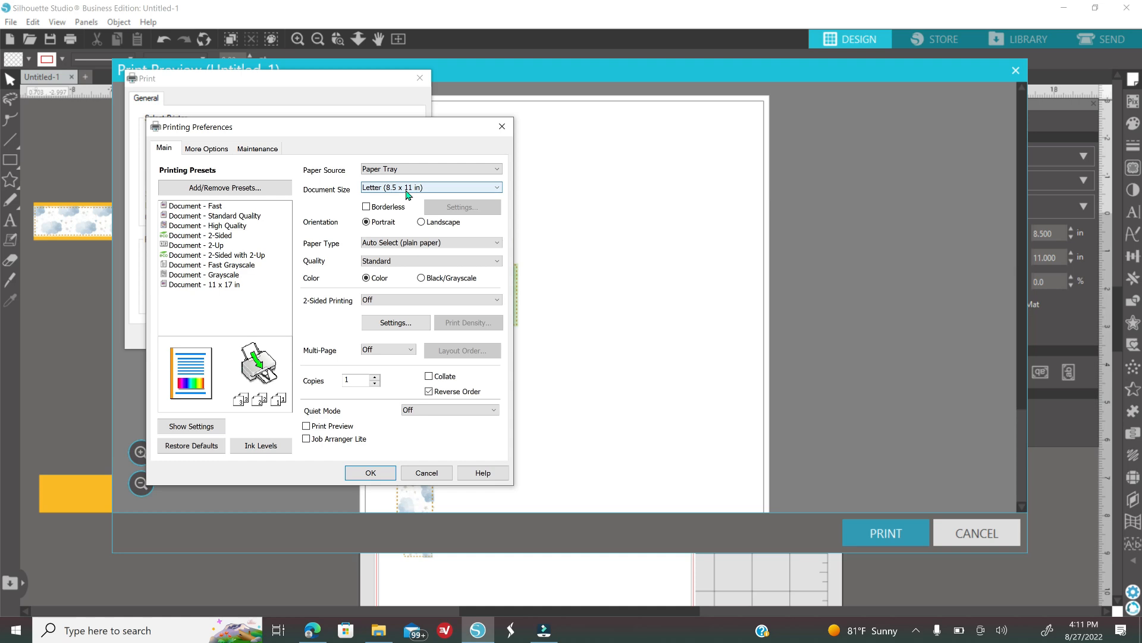
left_click(383, 245)
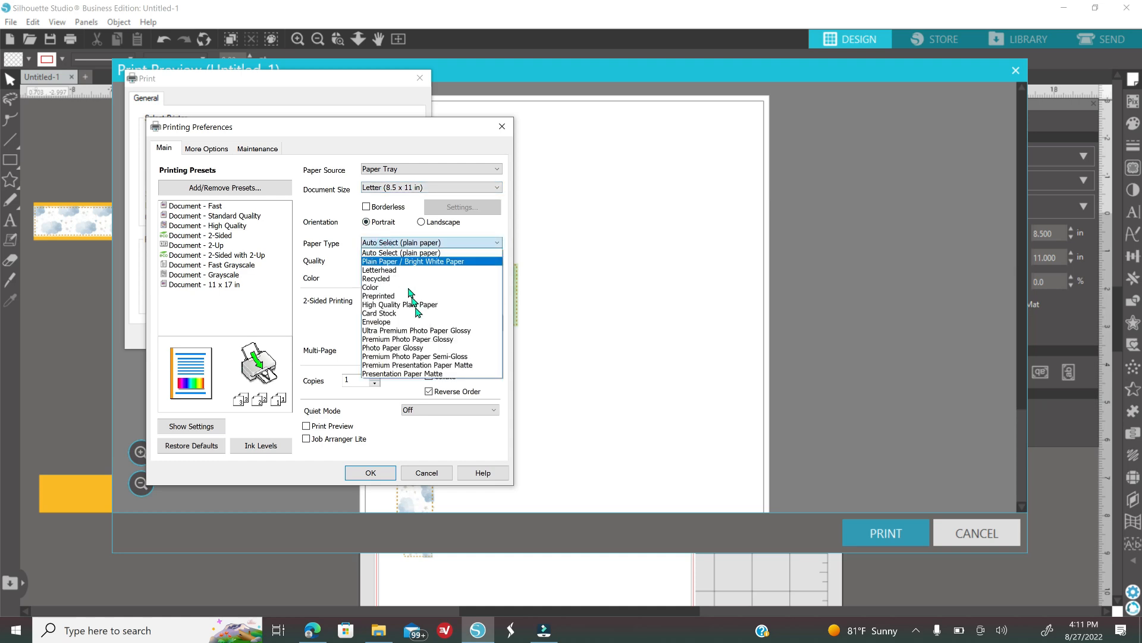
left_click(424, 365)
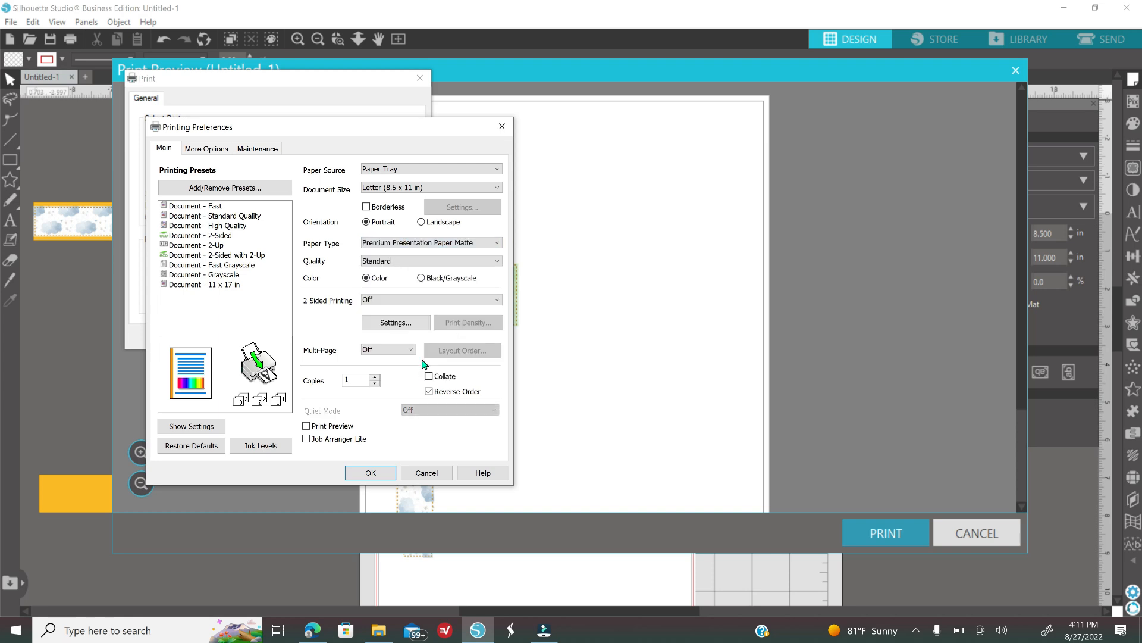
left_click(385, 473)
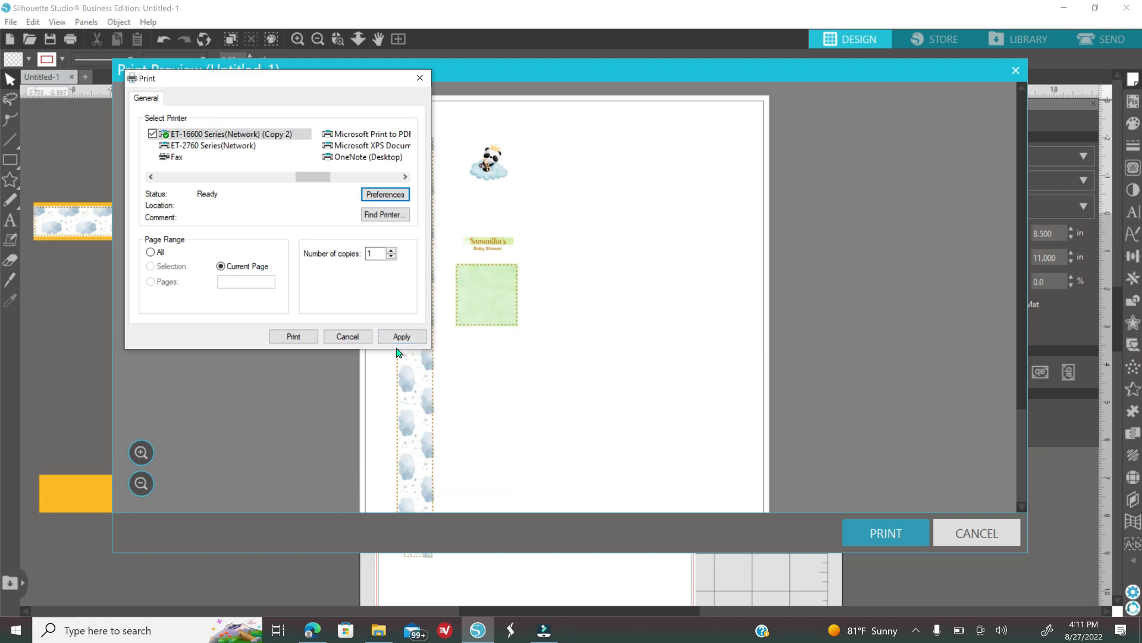
left_click(313, 336)
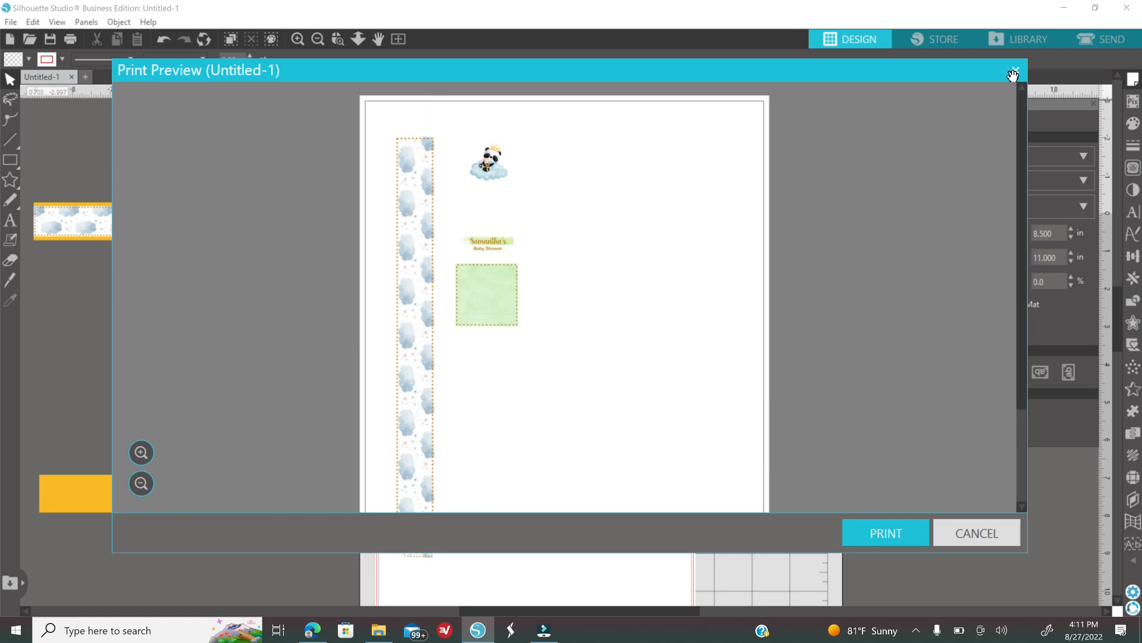
left_click(1016, 71)
Step: Select all the printable pieces, turn on registration marks with thickness 1.00, and move the pieces well inside the cut border
left_click_drag(394, 221, 538, 431)
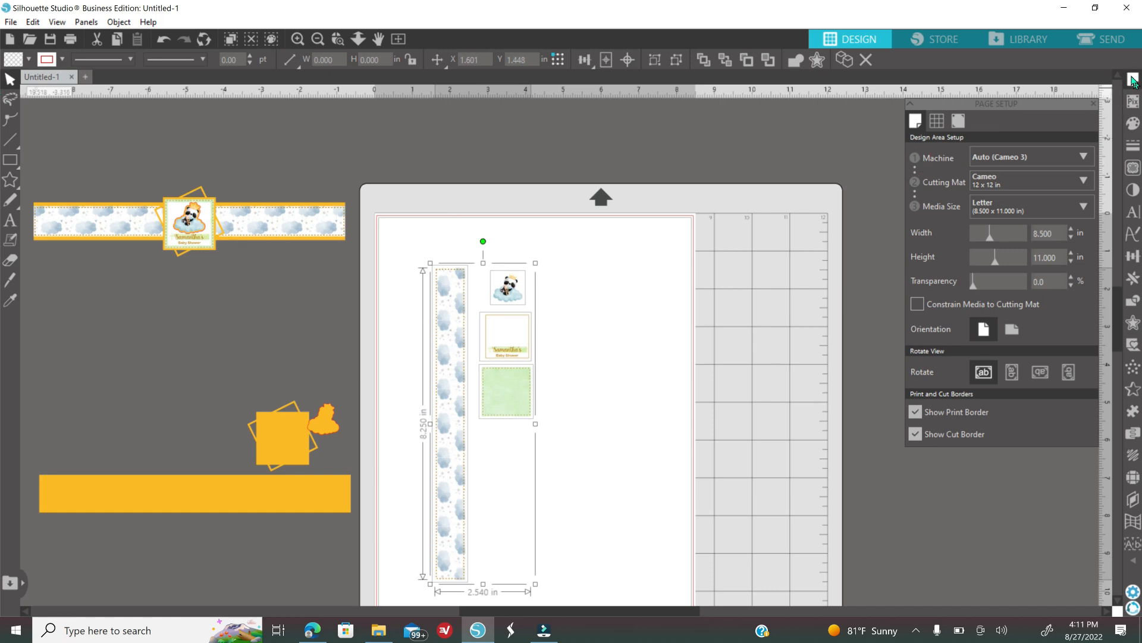
left_click(957, 122)
left_click(920, 155)
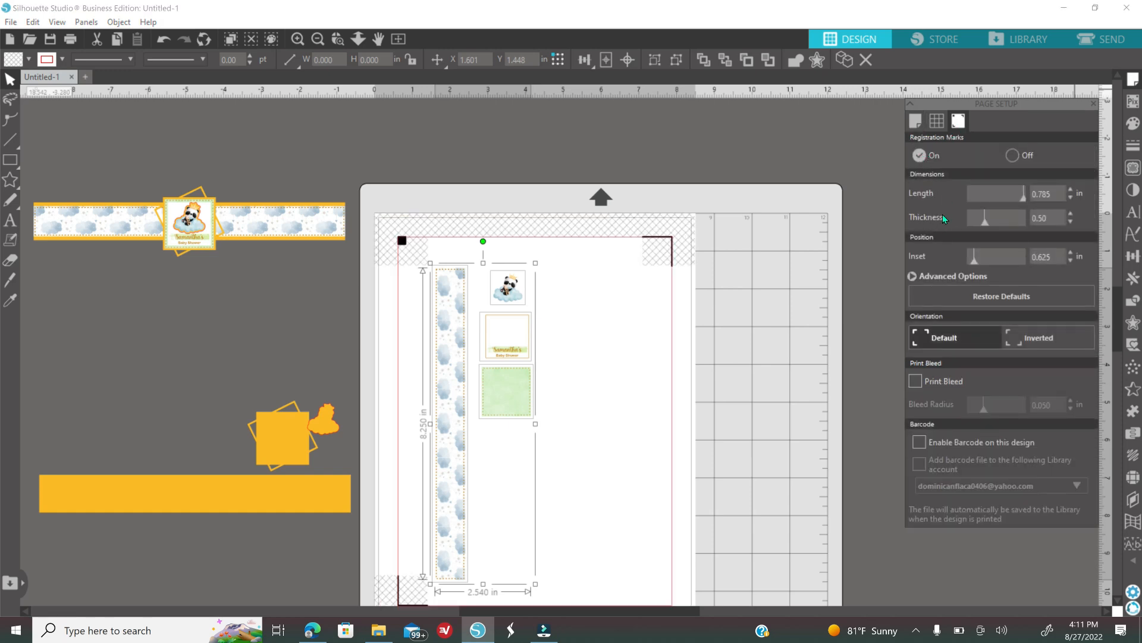
left_click_drag(985, 224, 1059, 225)
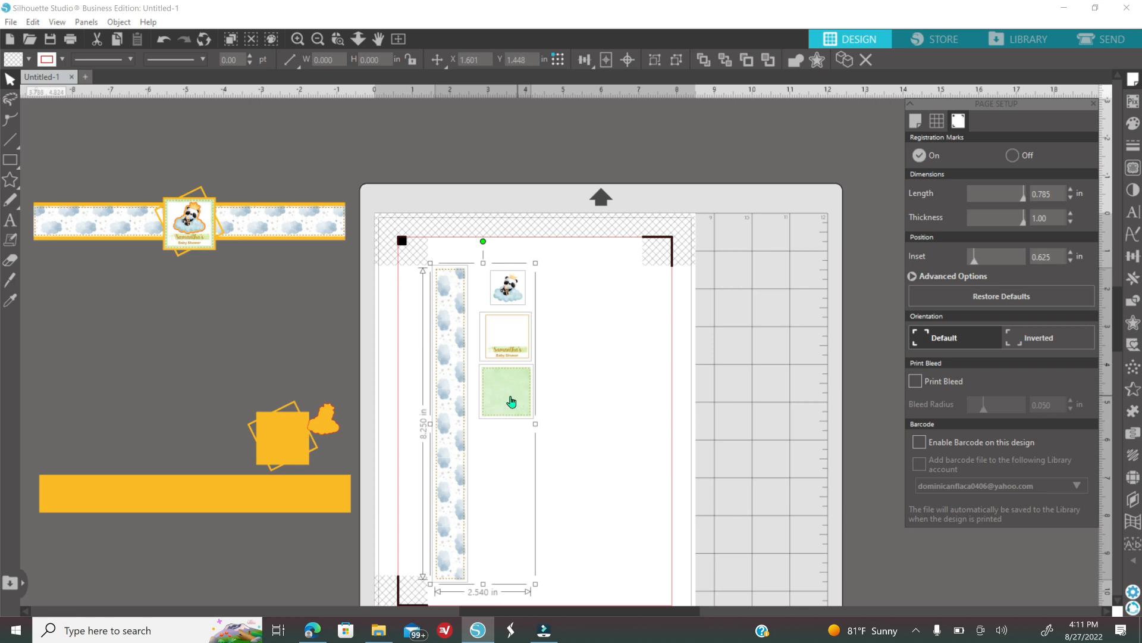
left_click_drag(515, 402, 563, 407)
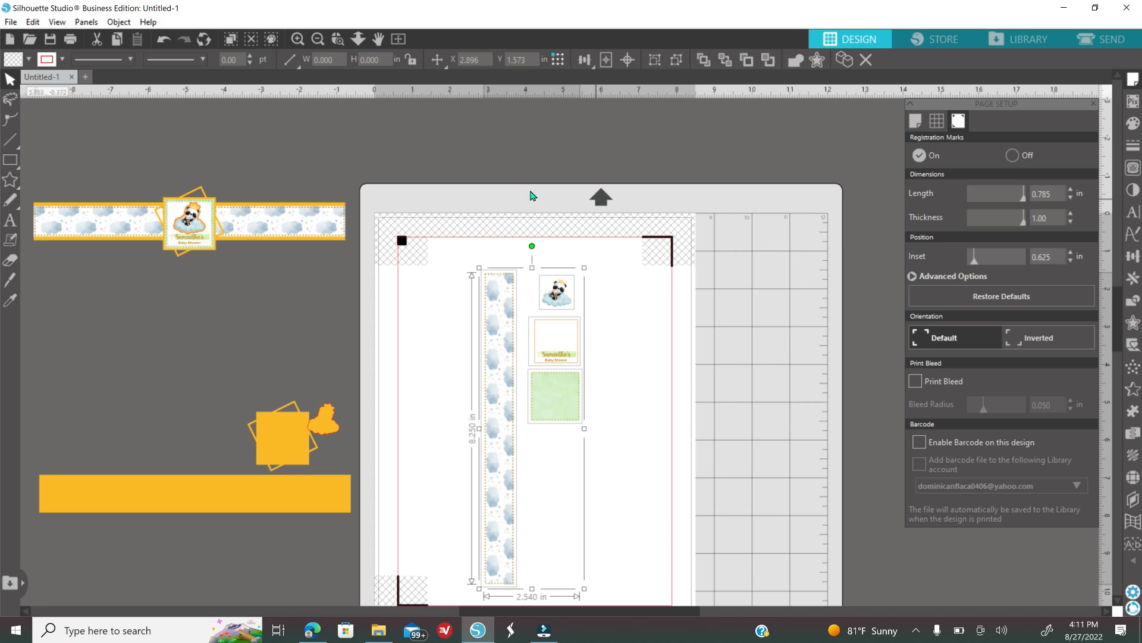
Step: Open the cut setup and set the speed for thick cardstock to 6
left_click(1105, 40)
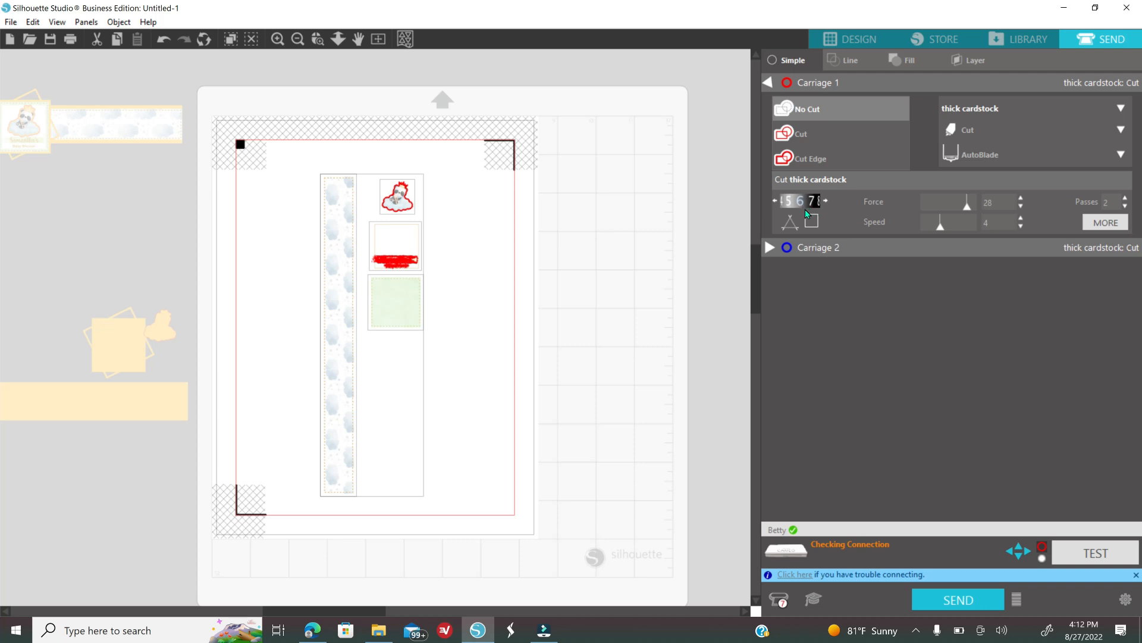
left_click(1021, 218)
left_click(1021, 218)
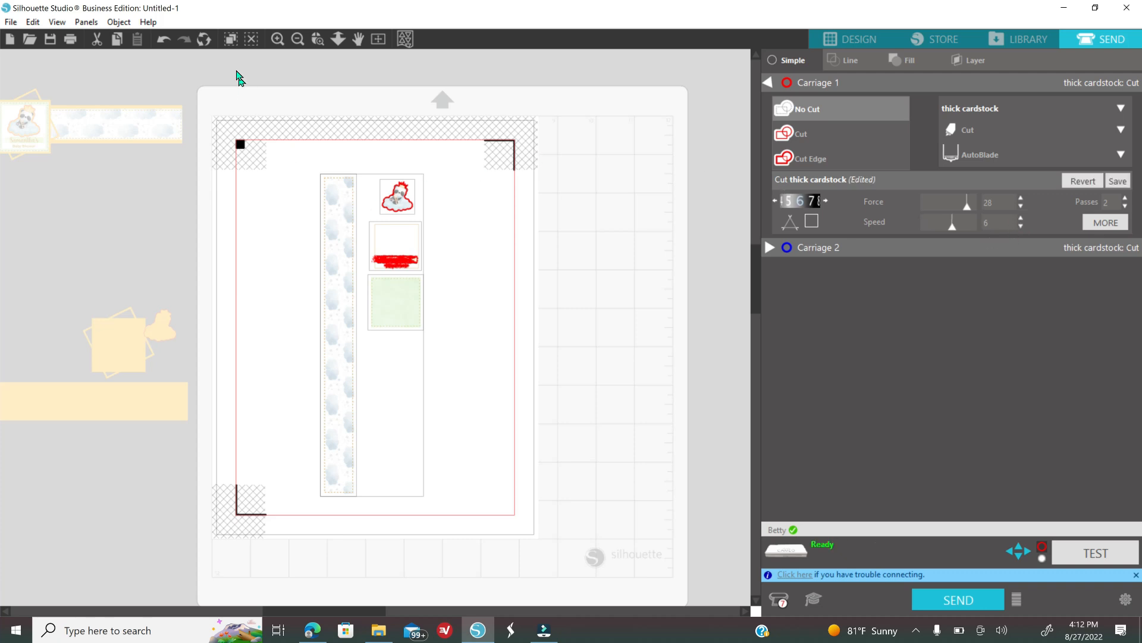
Step: Try the Cut and Cut Edge settings on the grouped cloud-patterned strip and its stitching
left_click(277, 40)
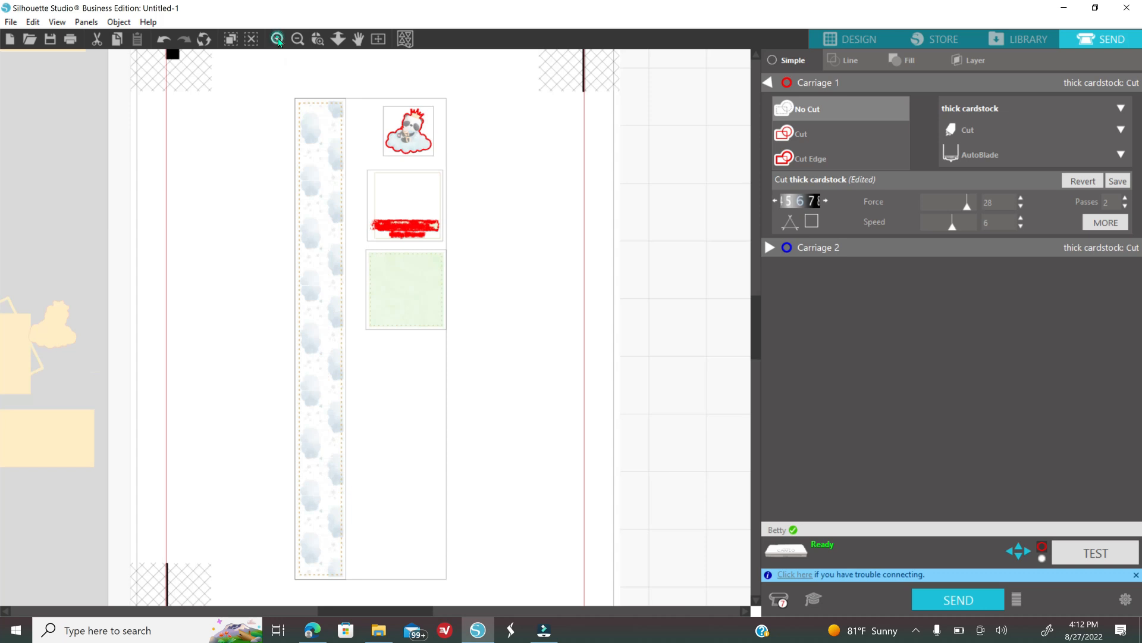
left_click(279, 40)
scroll(505, 371, "up", 3)
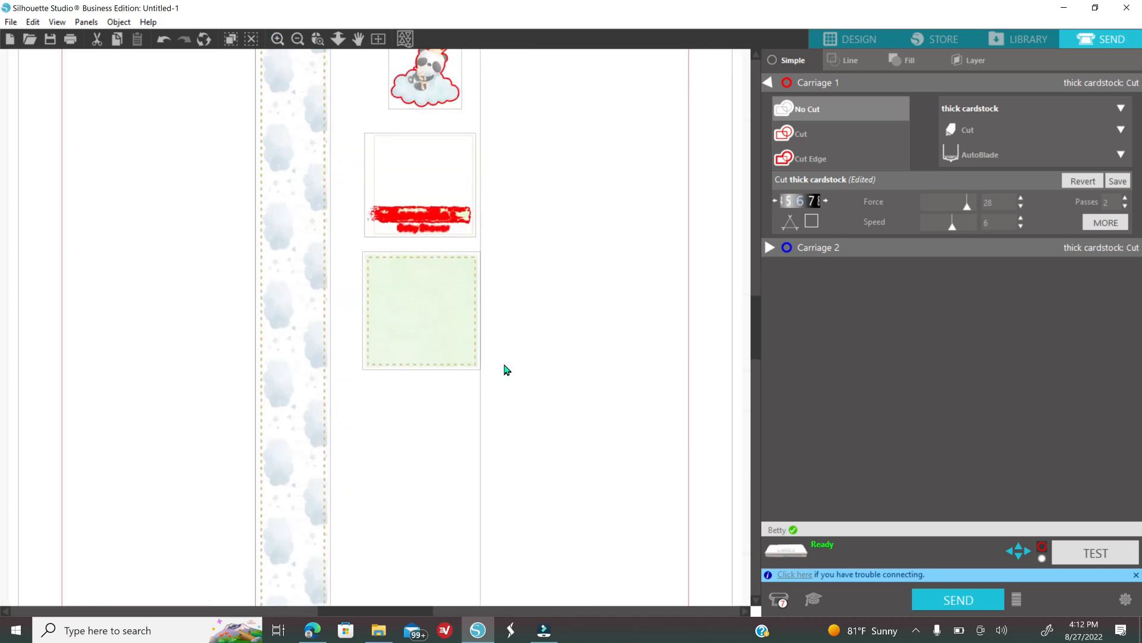
scroll(472, 263, "up", 1)
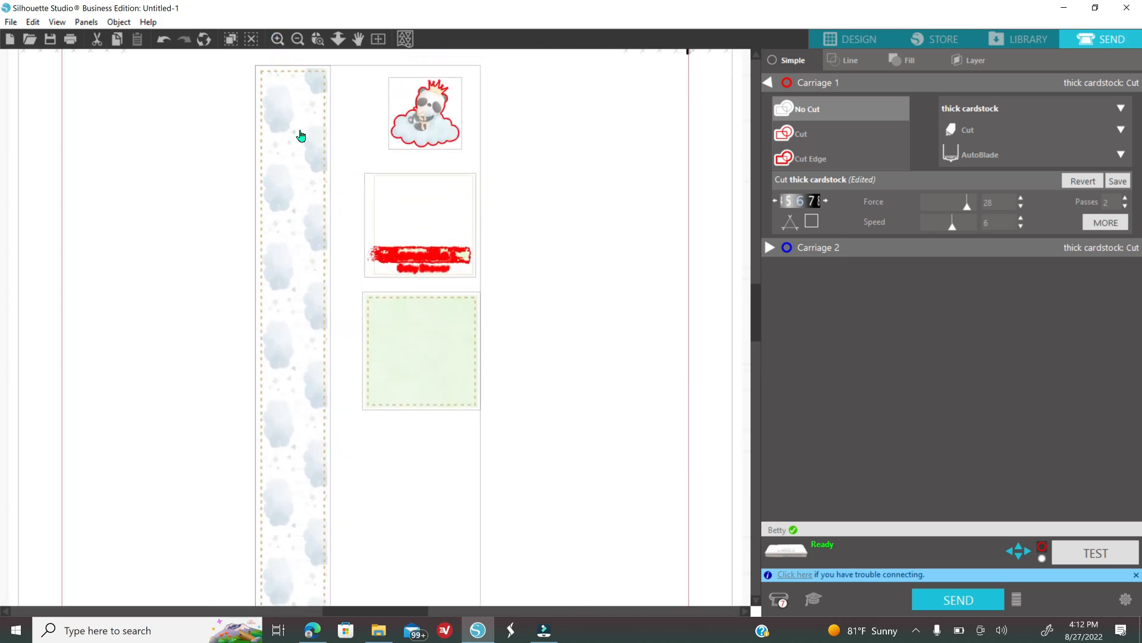
scroll(334, 230, "up", 2)
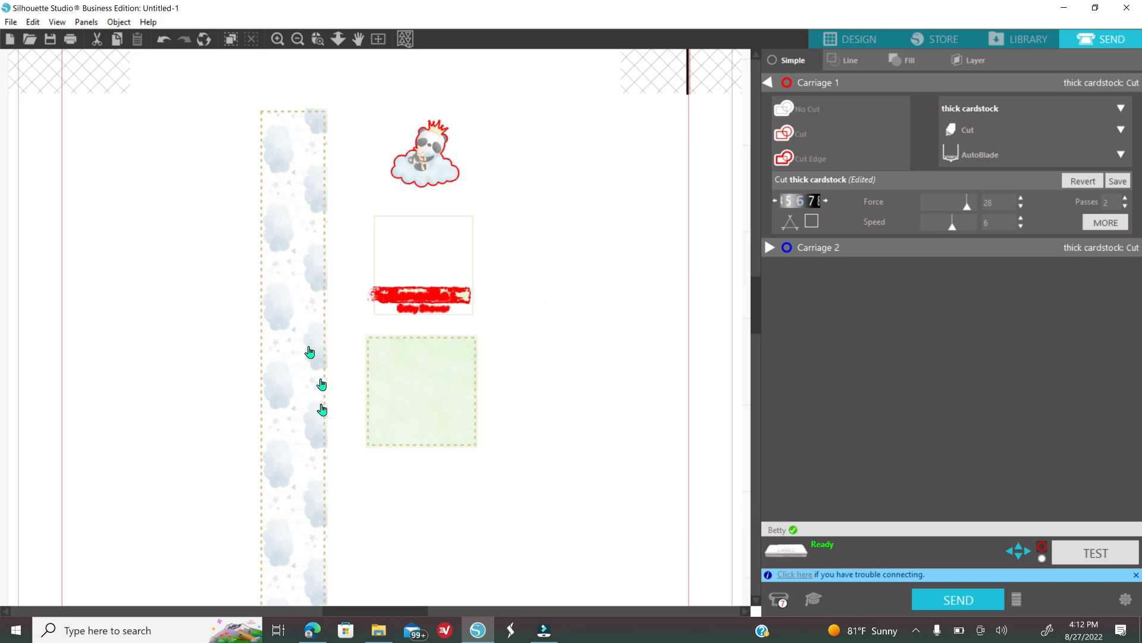
left_click(299, 331)
left_click(819, 134)
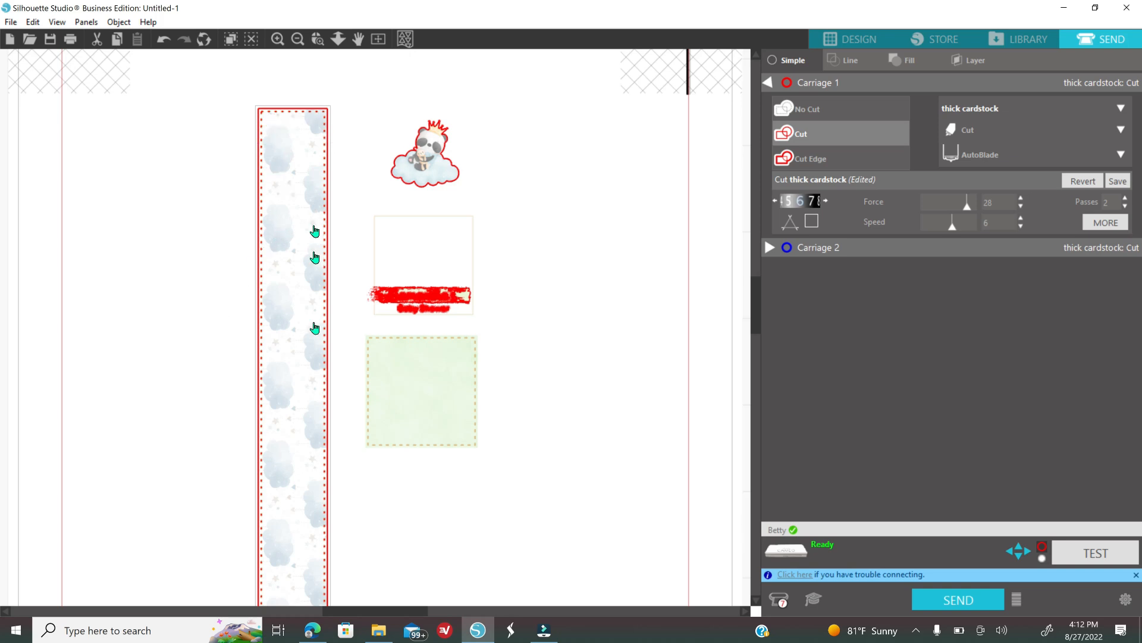
left_click(809, 163)
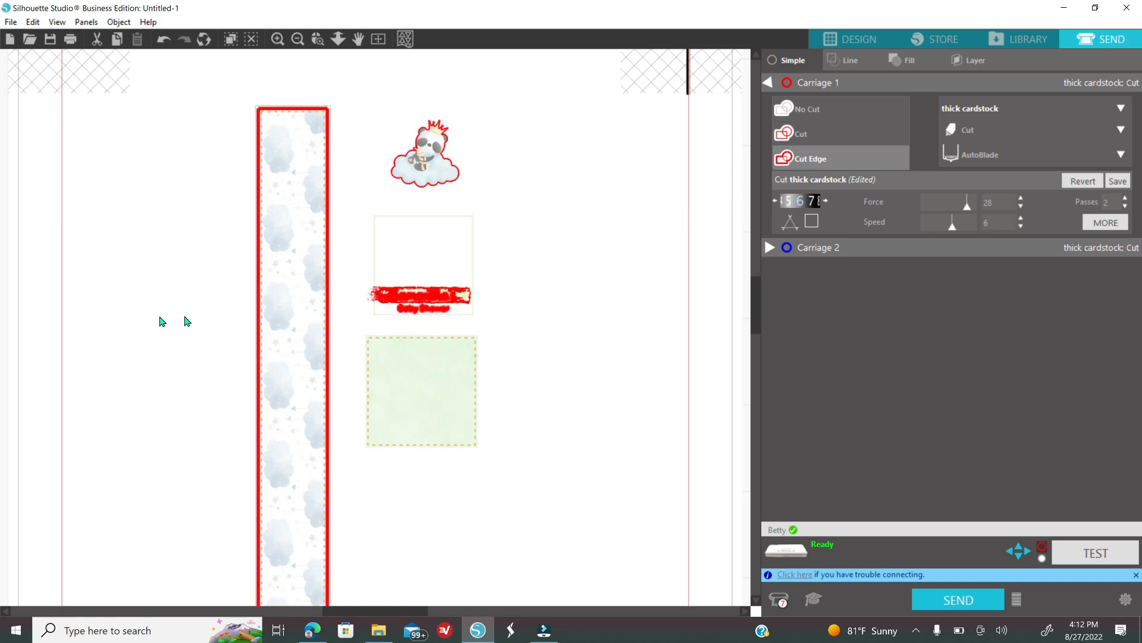
left_click(798, 138)
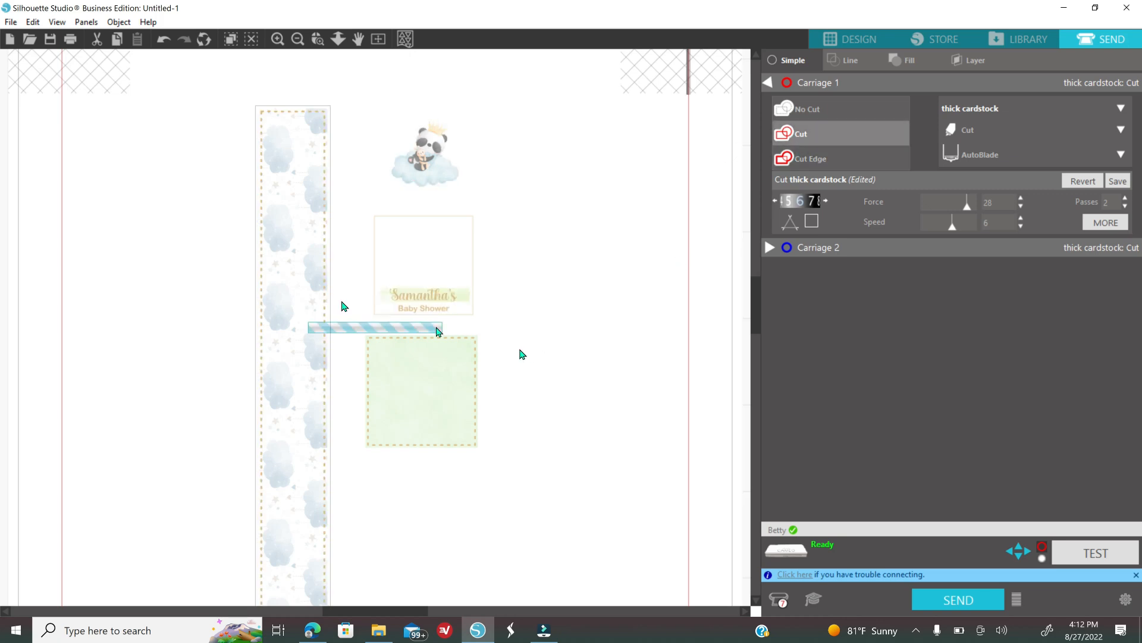
Step: Ungroup the cloud-patterned strip, leave its stitch line at No Cut, and set only the strip's outline to Cut
right_click(280, 278)
left_click(304, 297)
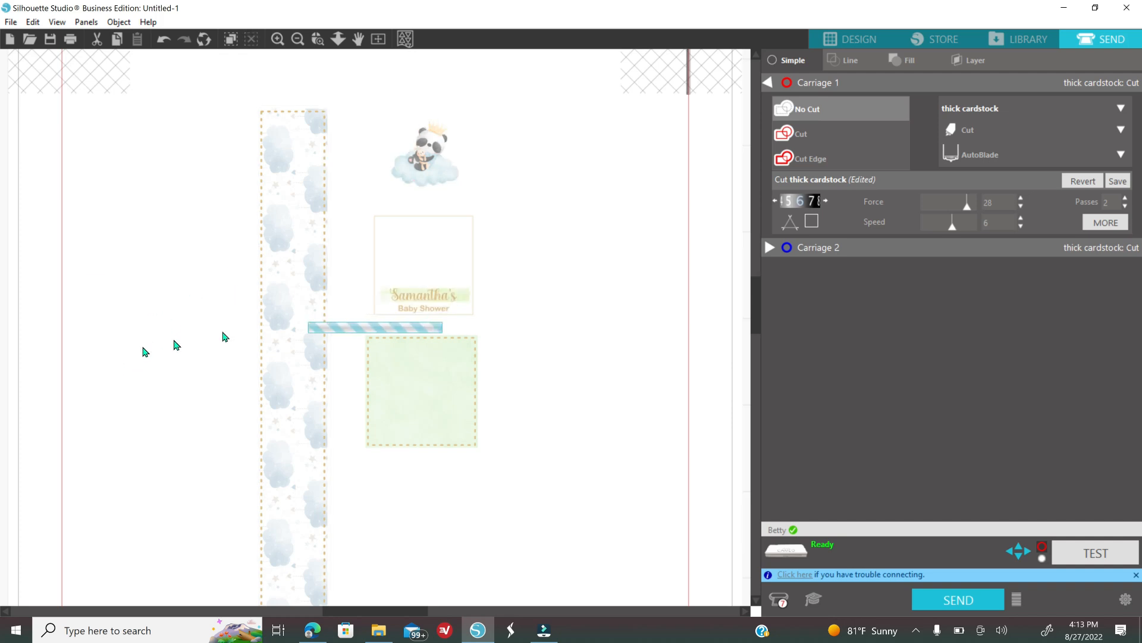
left_click(299, 264)
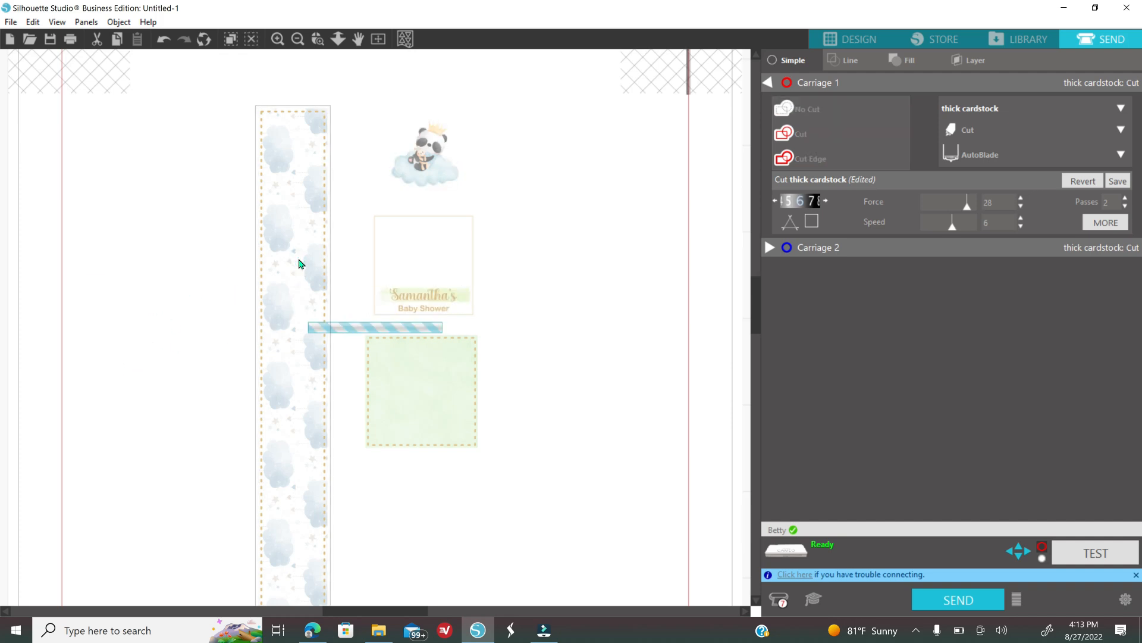
left_click(801, 137)
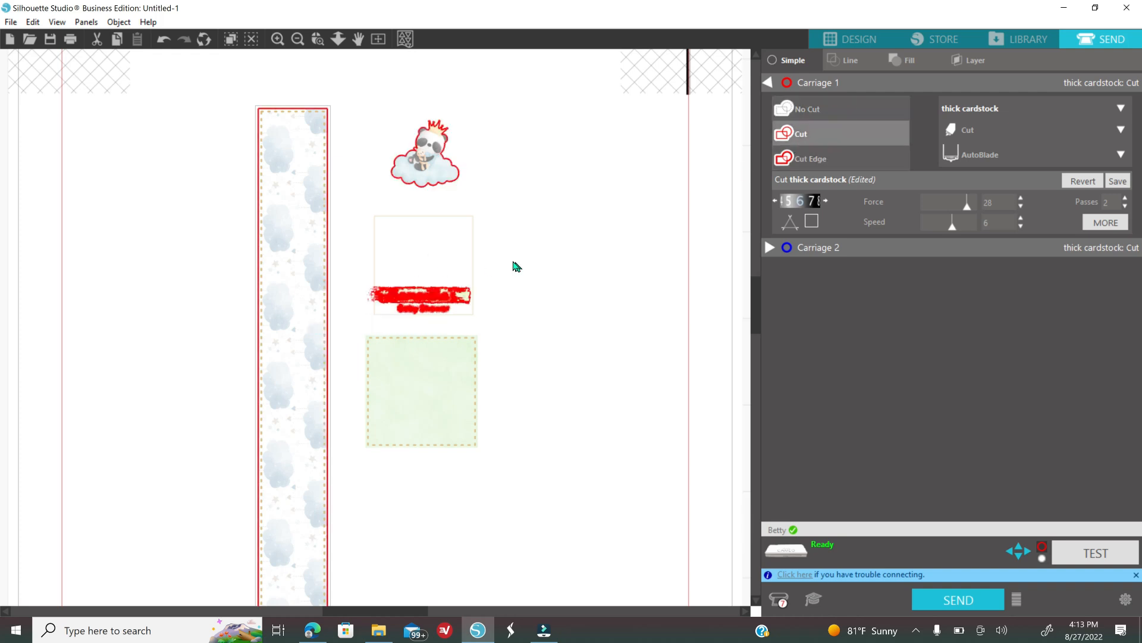
Step: Regroup the cloud-patterned strip with its dashed stitching
left_click_drag(202, 158, 305, 240)
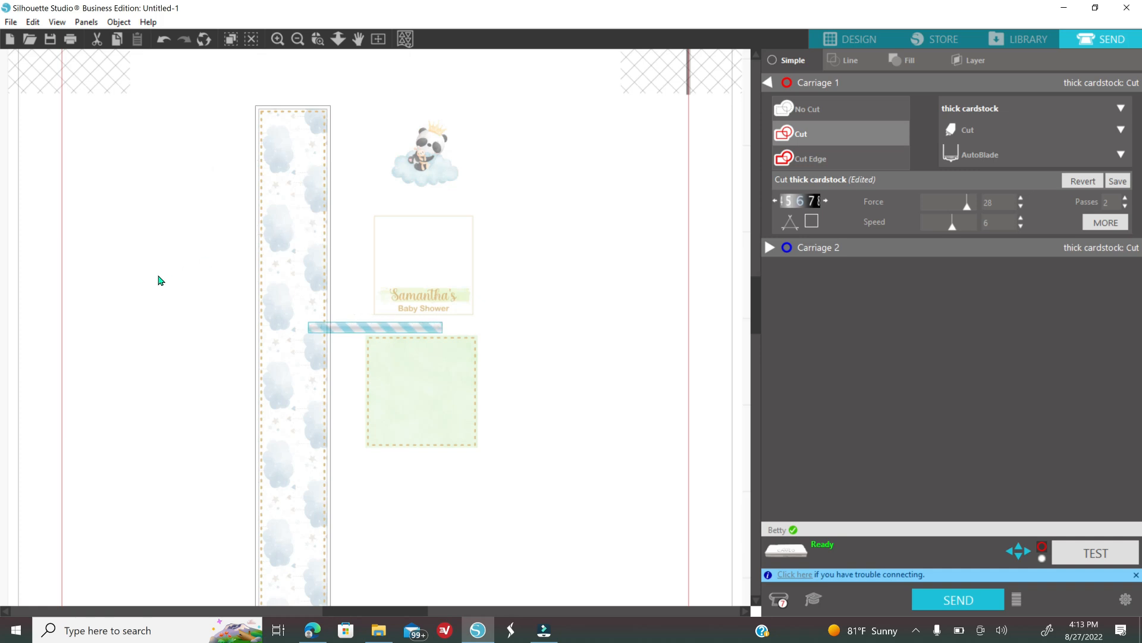
right_click(159, 278)
left_click(200, 289)
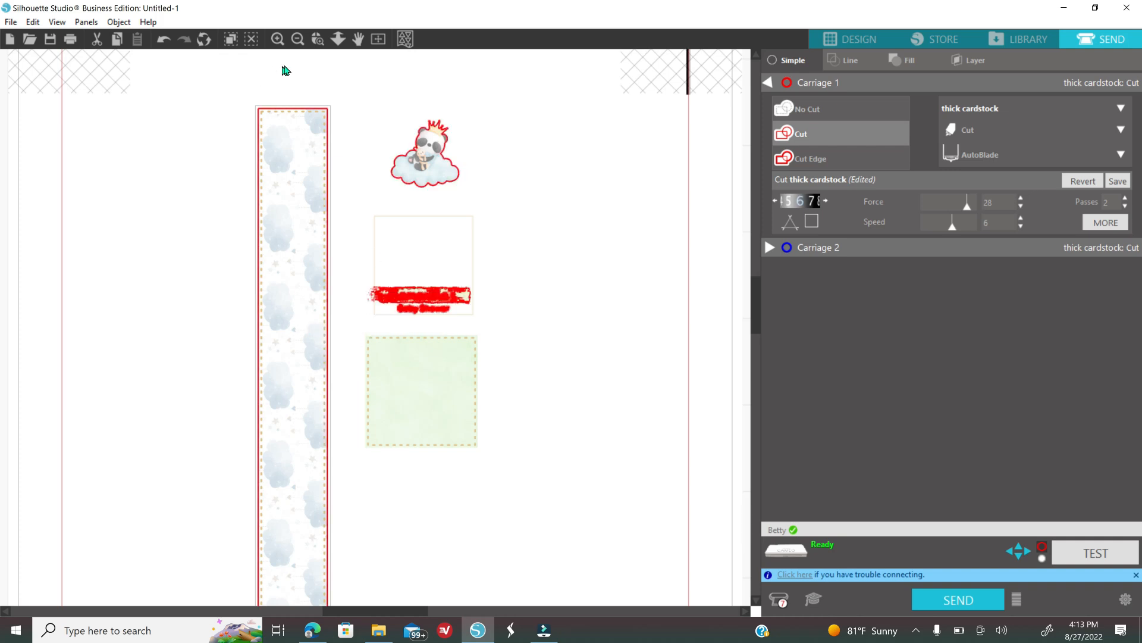
Step: Ungroup the green square from its dashed stitching and set only the square's outline to Cut
left_click(278, 41)
left_click(278, 40)
scroll(548, 437, "down", 3)
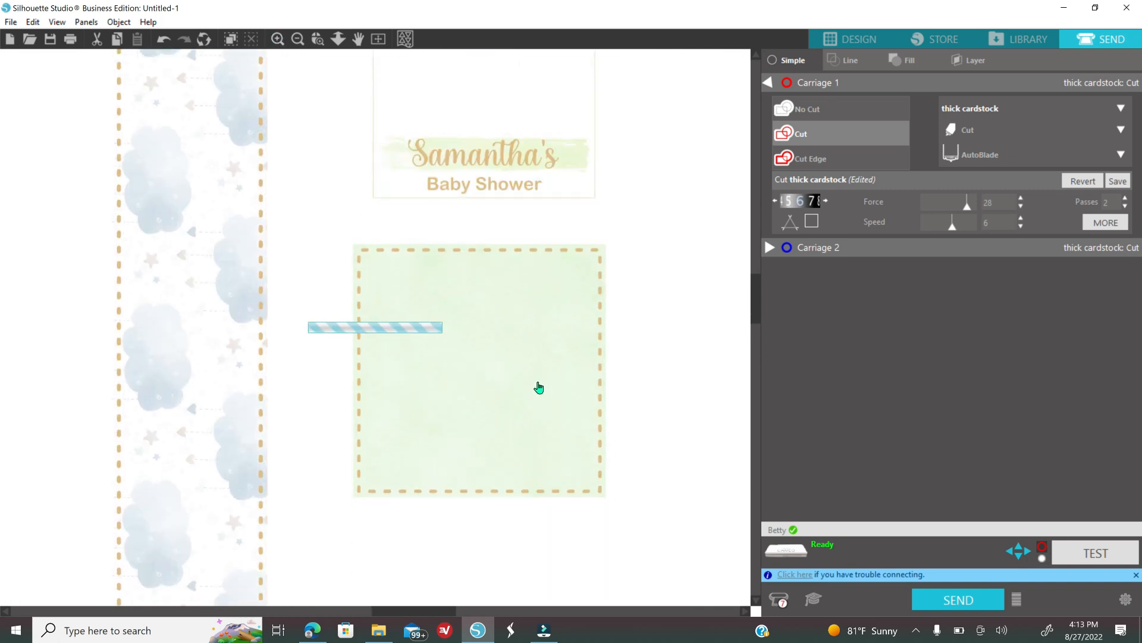
right_click(538, 387)
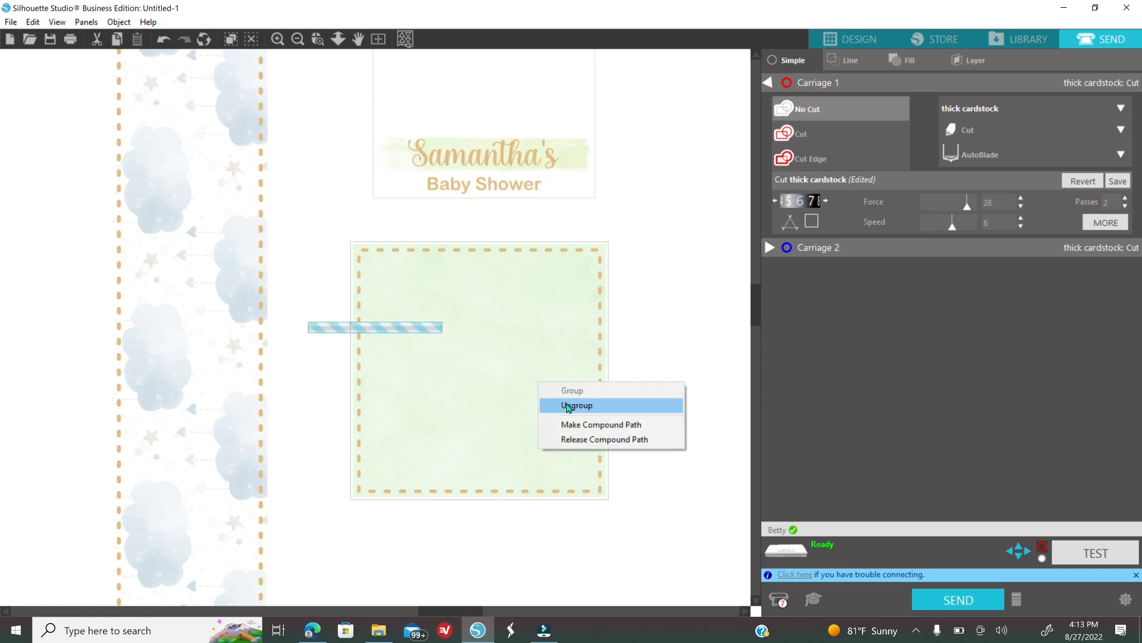
left_click(568, 406)
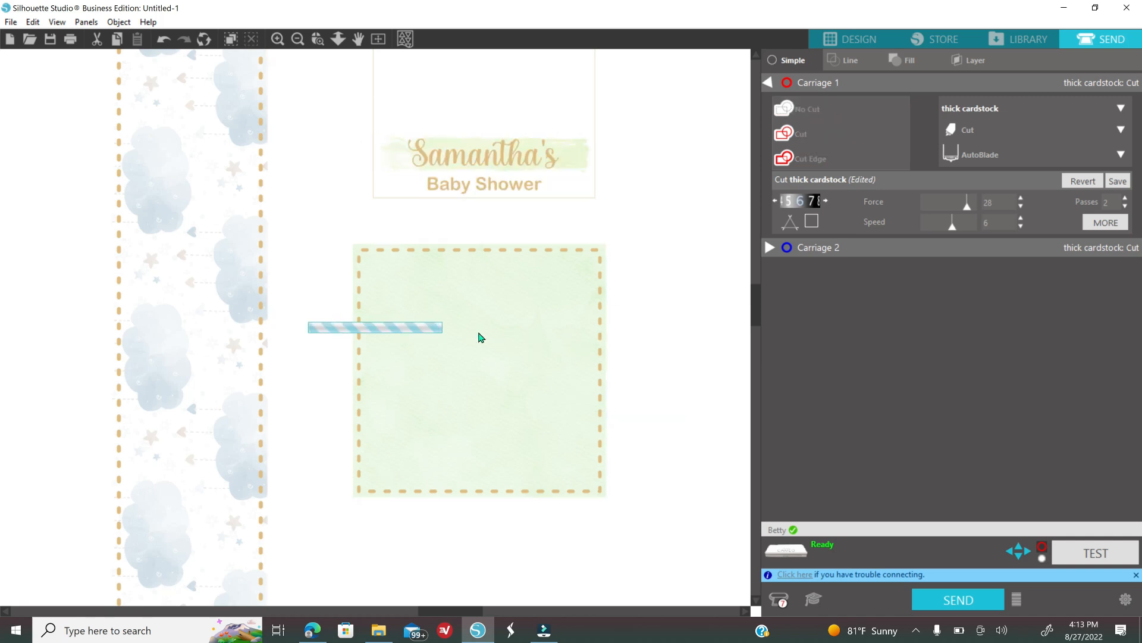
left_click(501, 362)
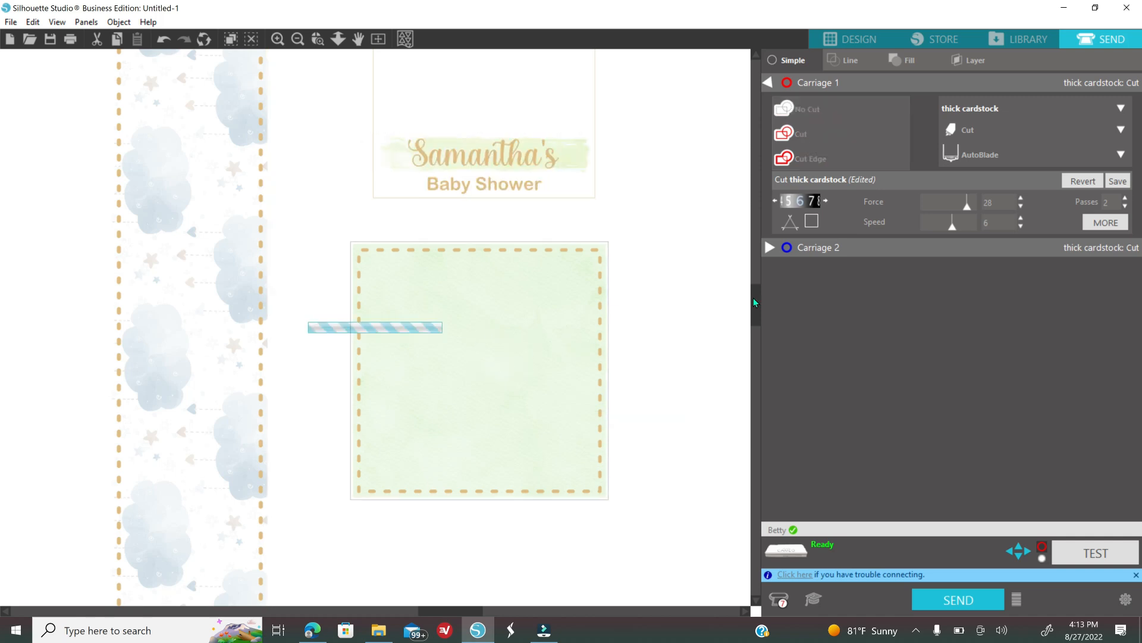
left_click(806, 134)
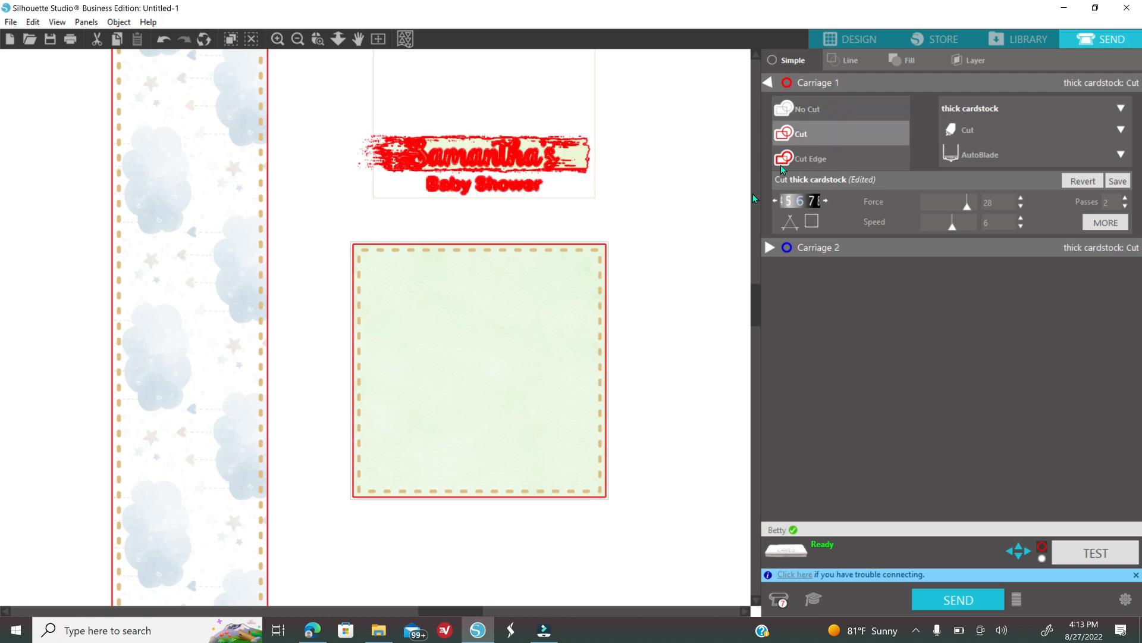
Step: Regroup the green square with its dashed stitching
left_click_drag(658, 269, 498, 388)
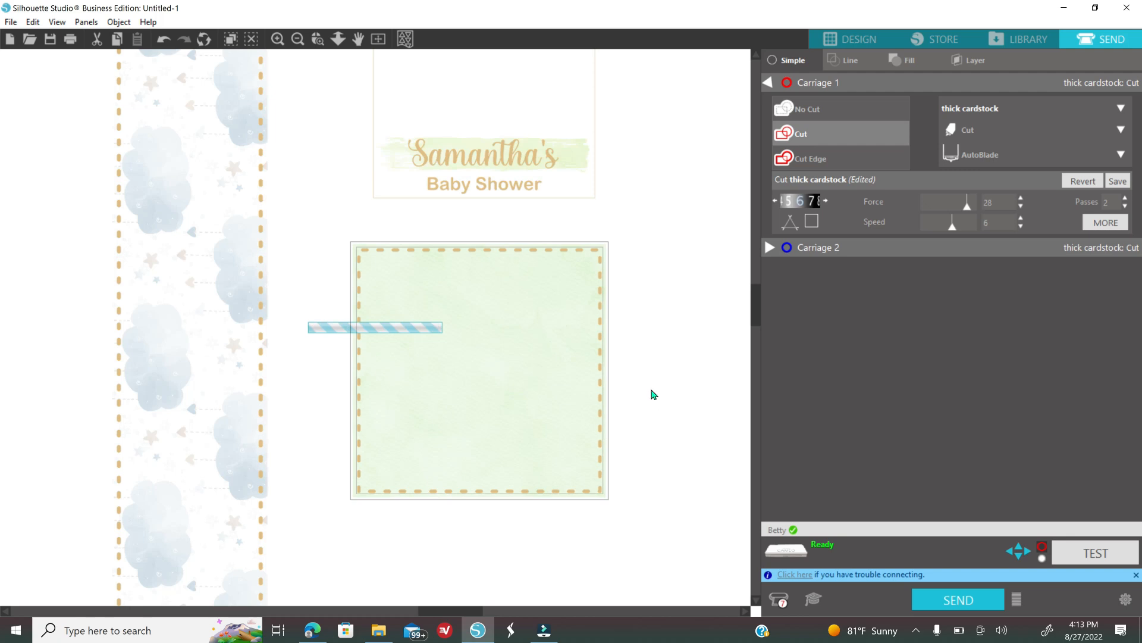
right_click(638, 357)
left_click(680, 362)
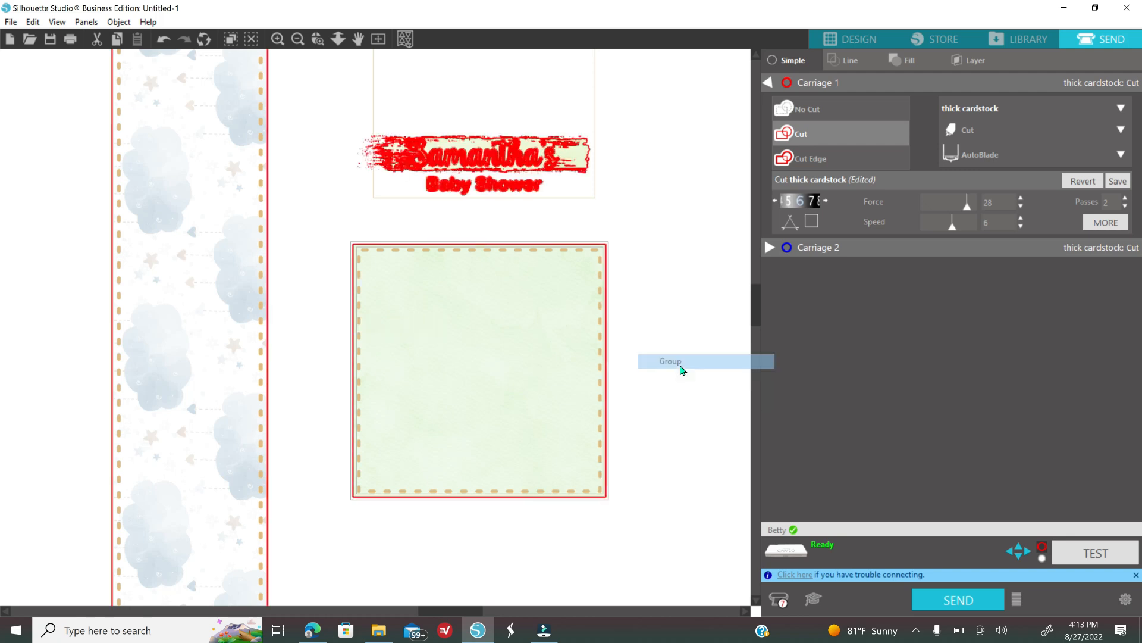
Step: Set the whole personalized baby shower square, including its lettering and brush stroke, to No Cut
scroll(640, 306, "up", 3)
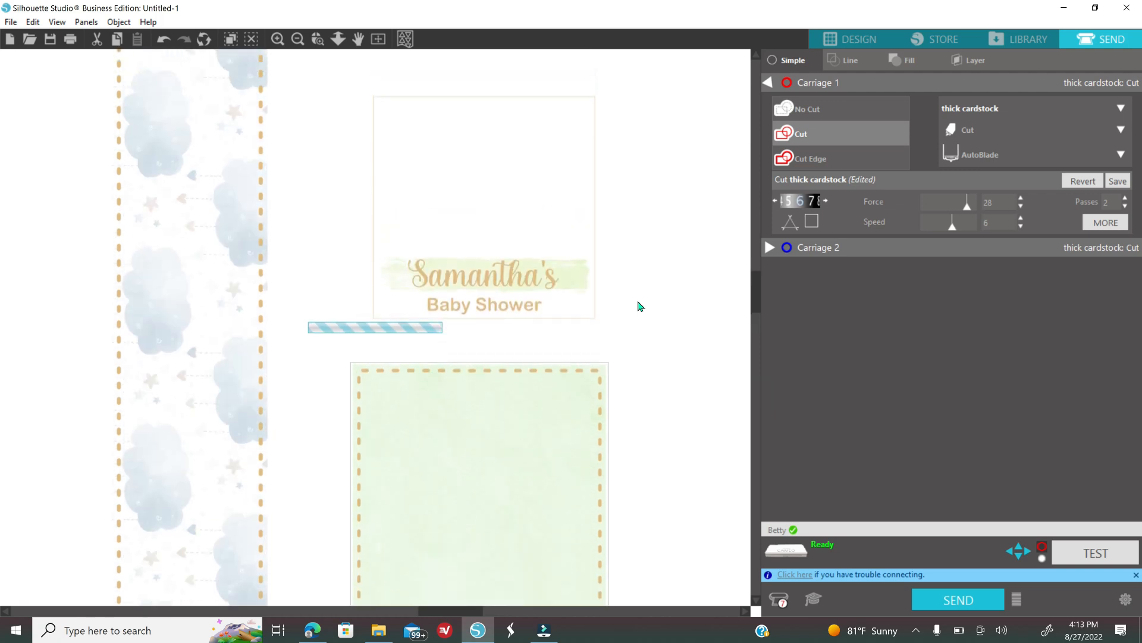
left_click_drag(339, 102, 597, 346)
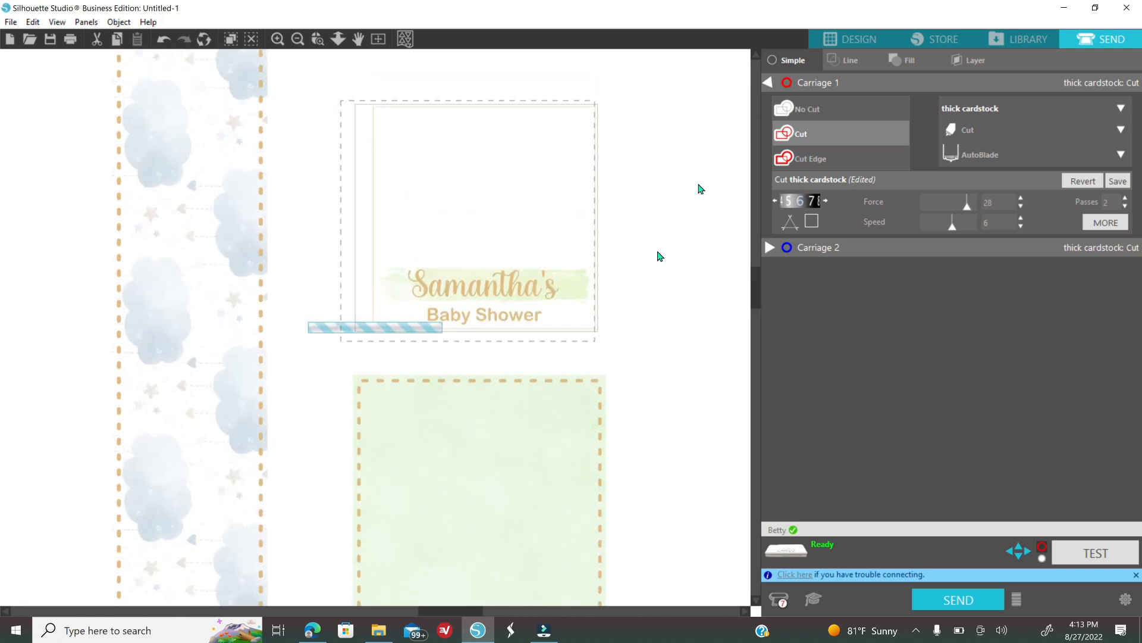
left_click(808, 108)
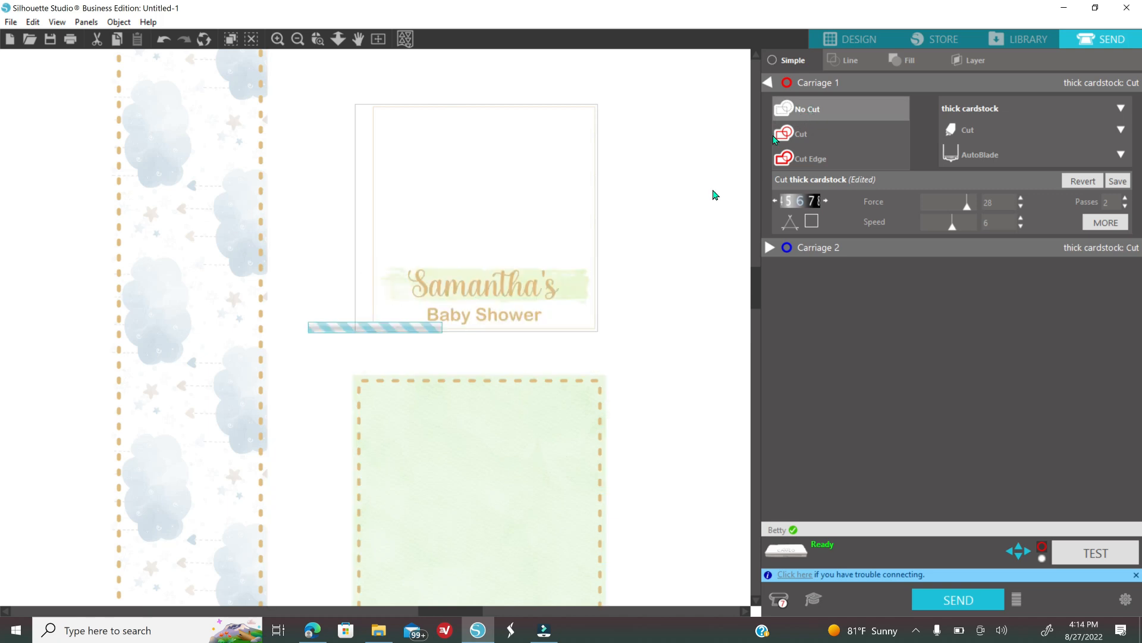
Step: Ungroup the personalized baby shower square and set only its square outline to Cut
right_click(624, 211)
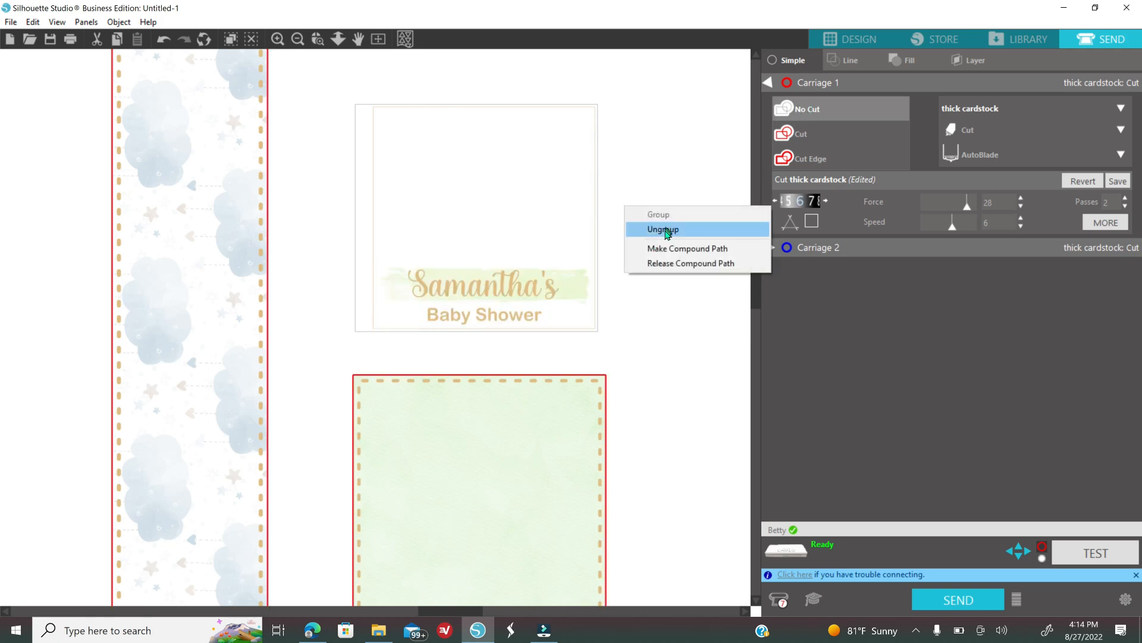
left_click(652, 230)
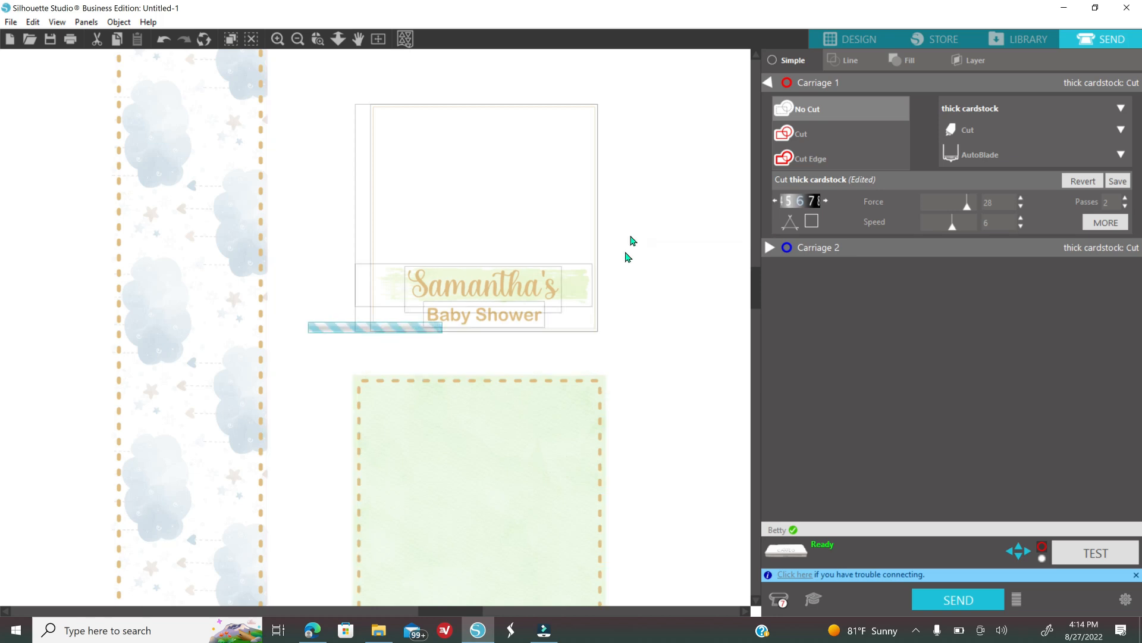
left_click(674, 239)
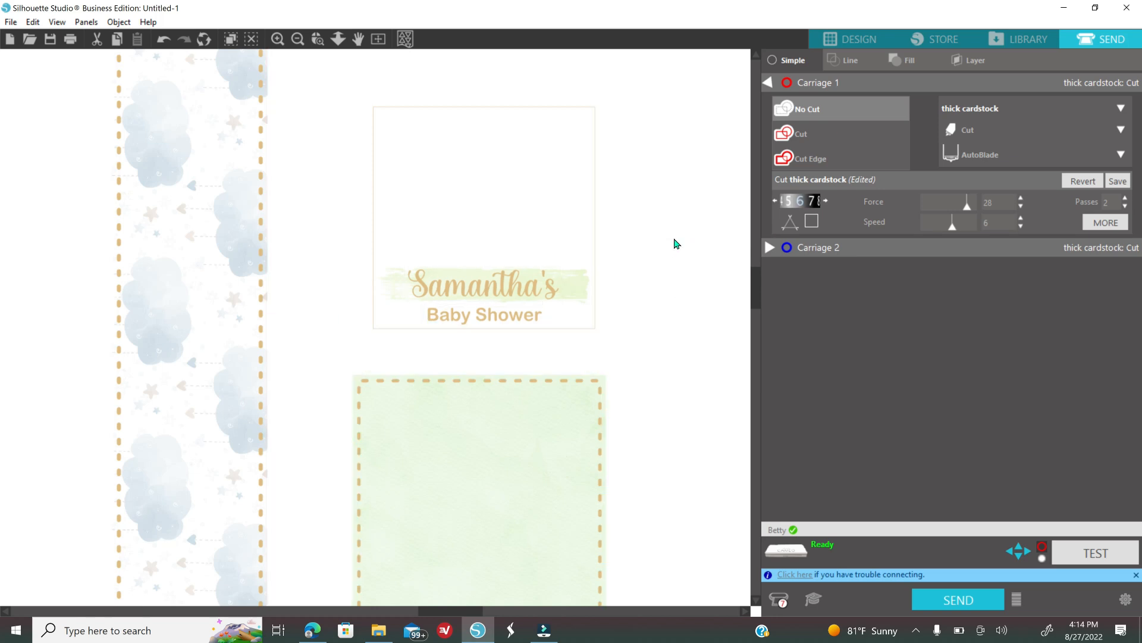
left_click(488, 180)
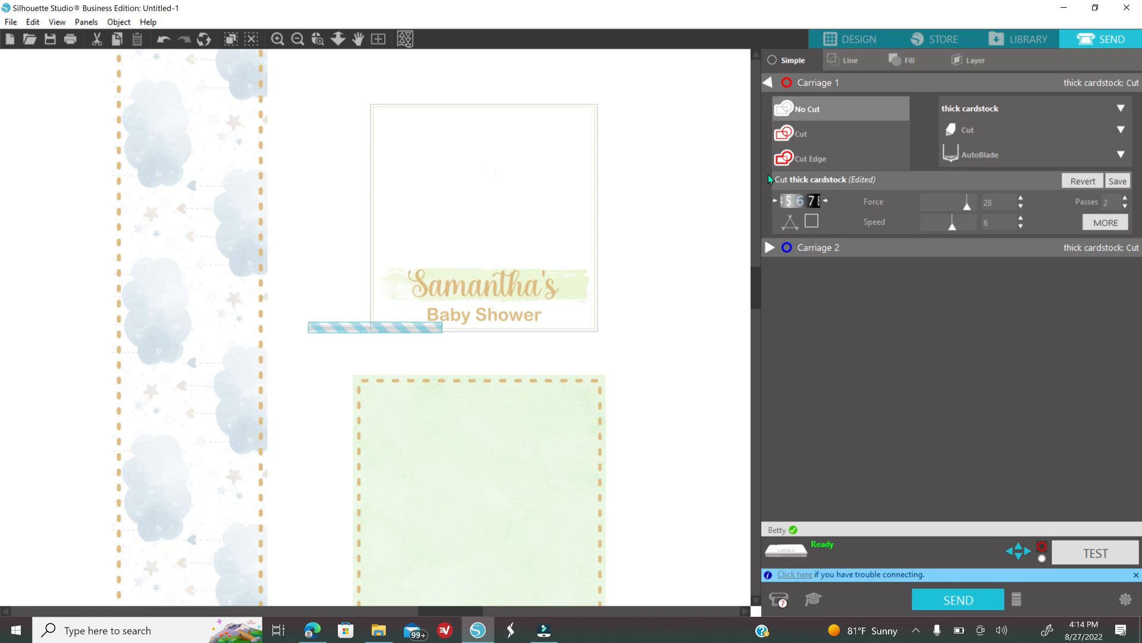
left_click(808, 134)
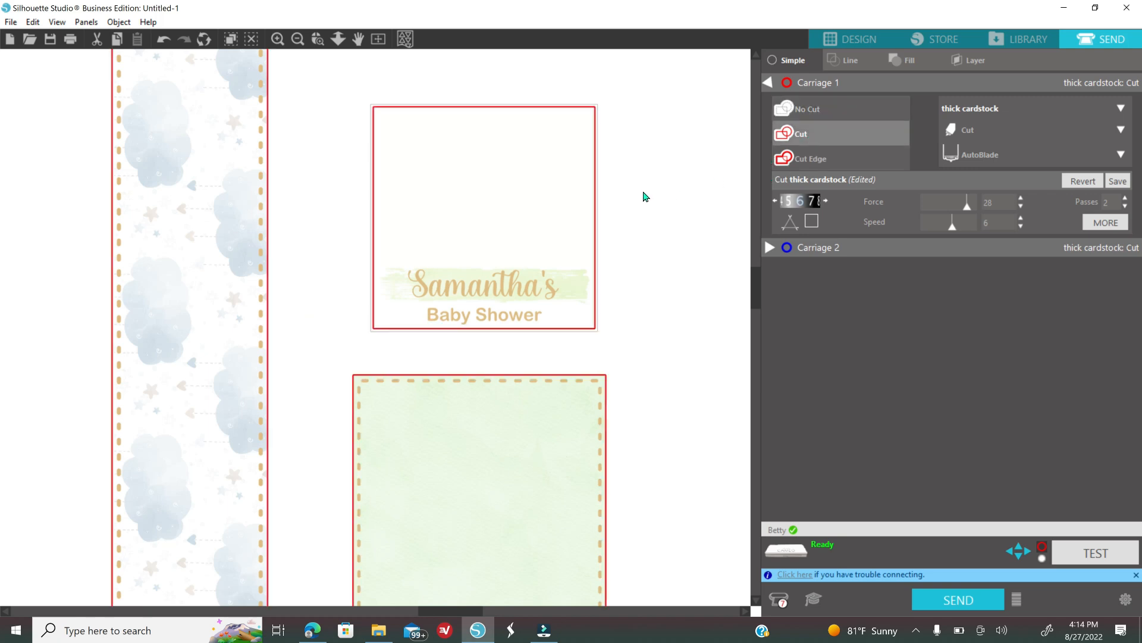
Step: Regroup the personalized square with its lettering and brush stroke
left_click_drag(327, 97, 630, 343)
right_click(643, 290)
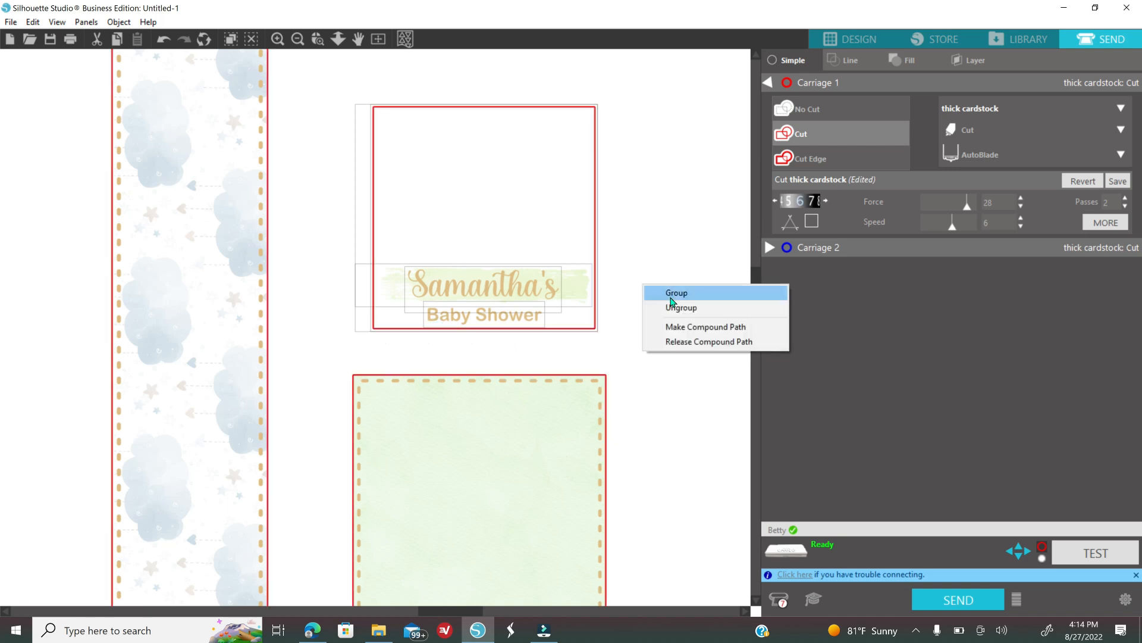
left_click(671, 296)
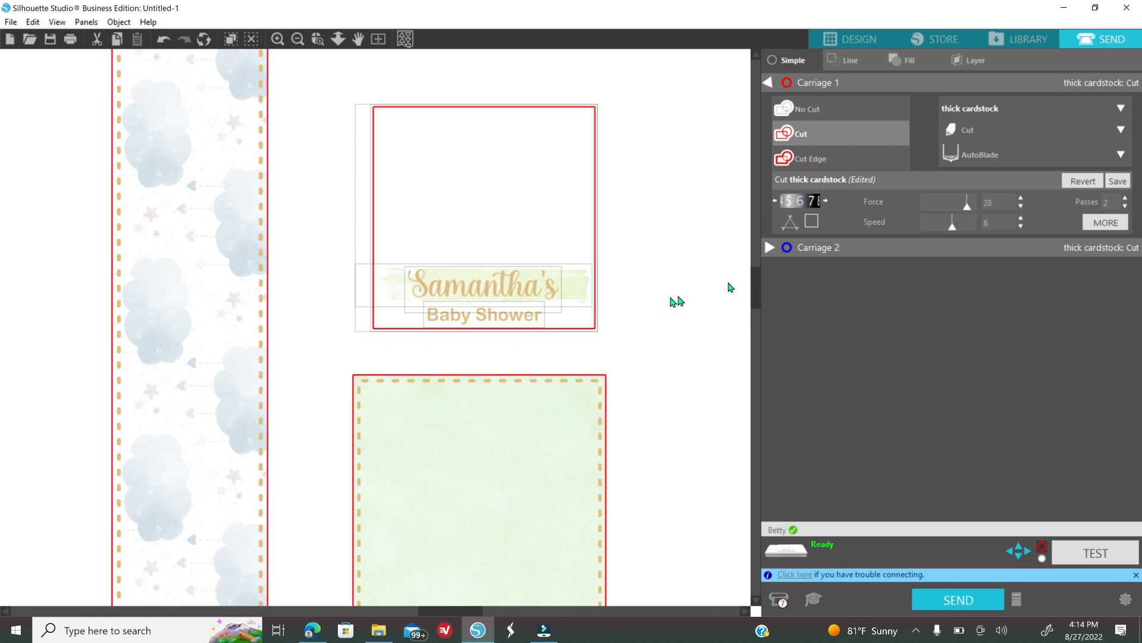
Step: Return to the design view and move the cloud-patterned strip up close to the page's left cut border
left_click(867, 40)
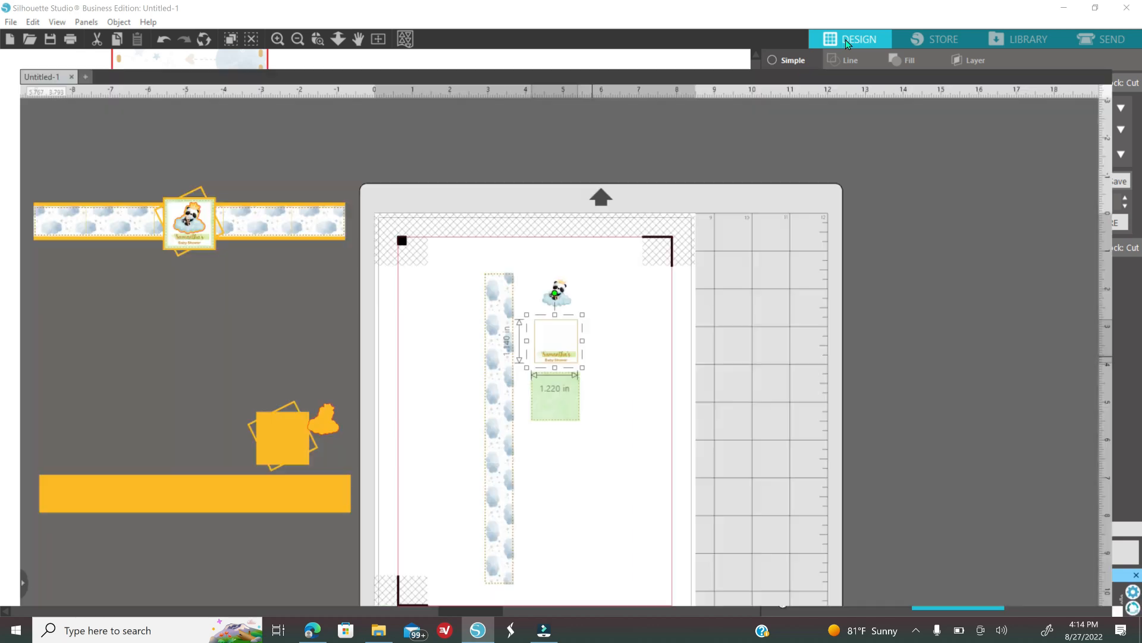
left_click_drag(500, 459, 449, 426)
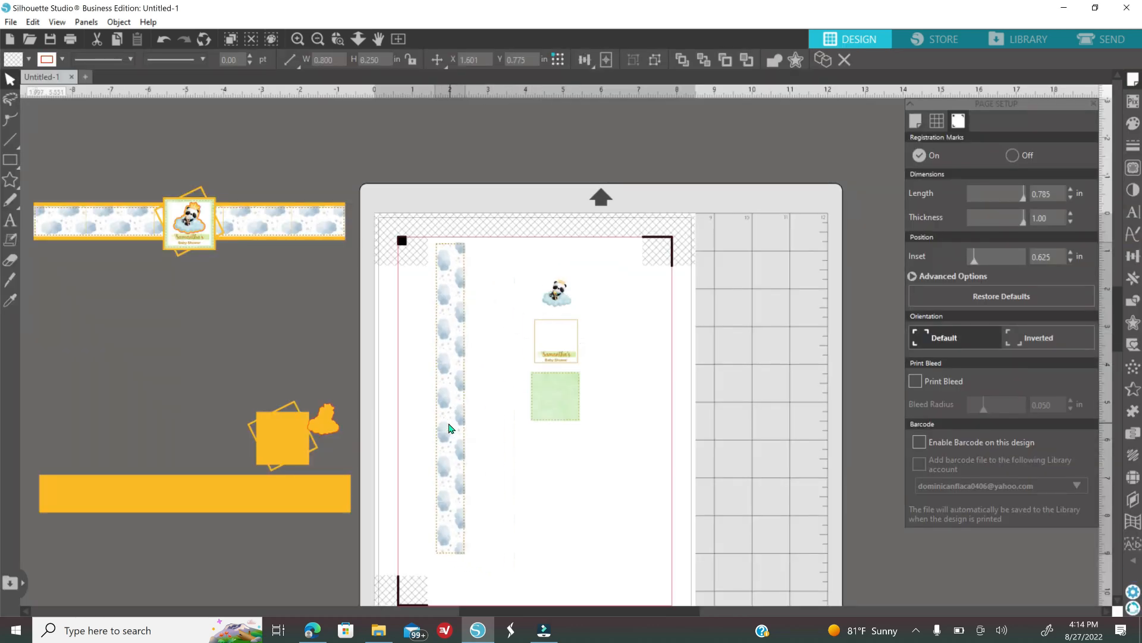
left_click(554, 433)
scroll(555, 434, "down", 1)
scroll(555, 434, "down", 3)
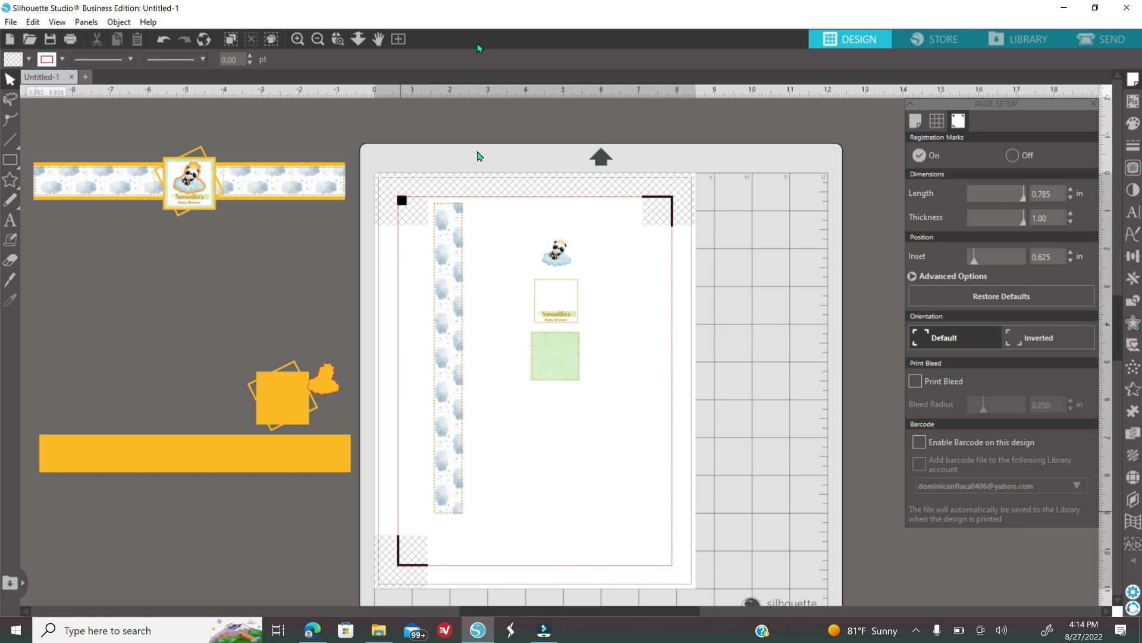
Step: Move the green square across the right cut border of the page
left_click(298, 39)
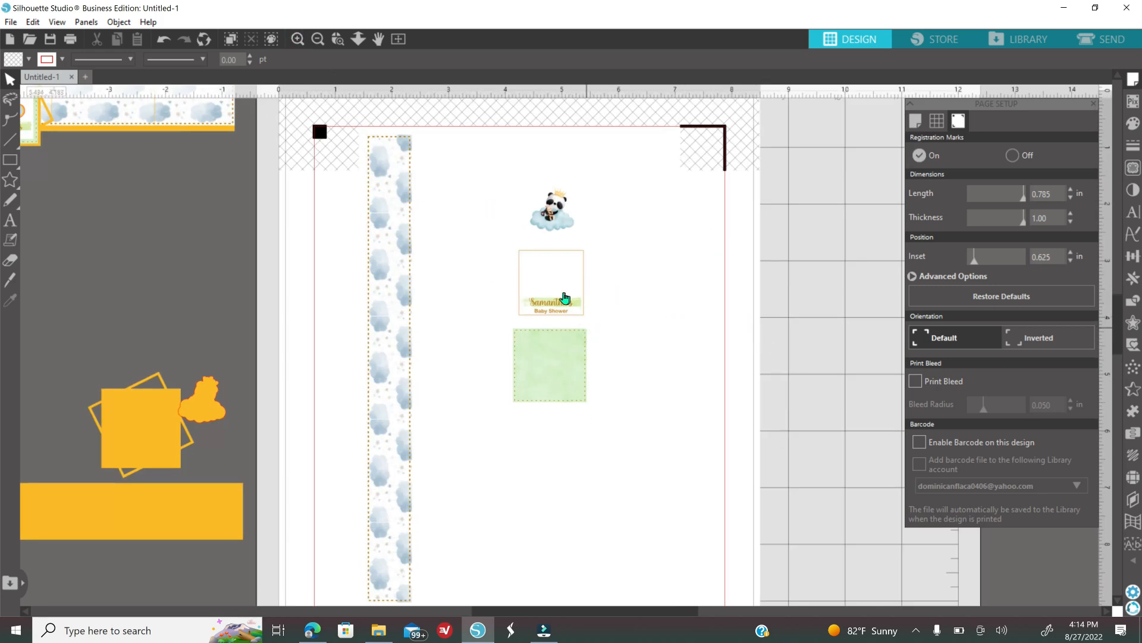
left_click_drag(554, 395, 750, 402)
left_click(750, 402)
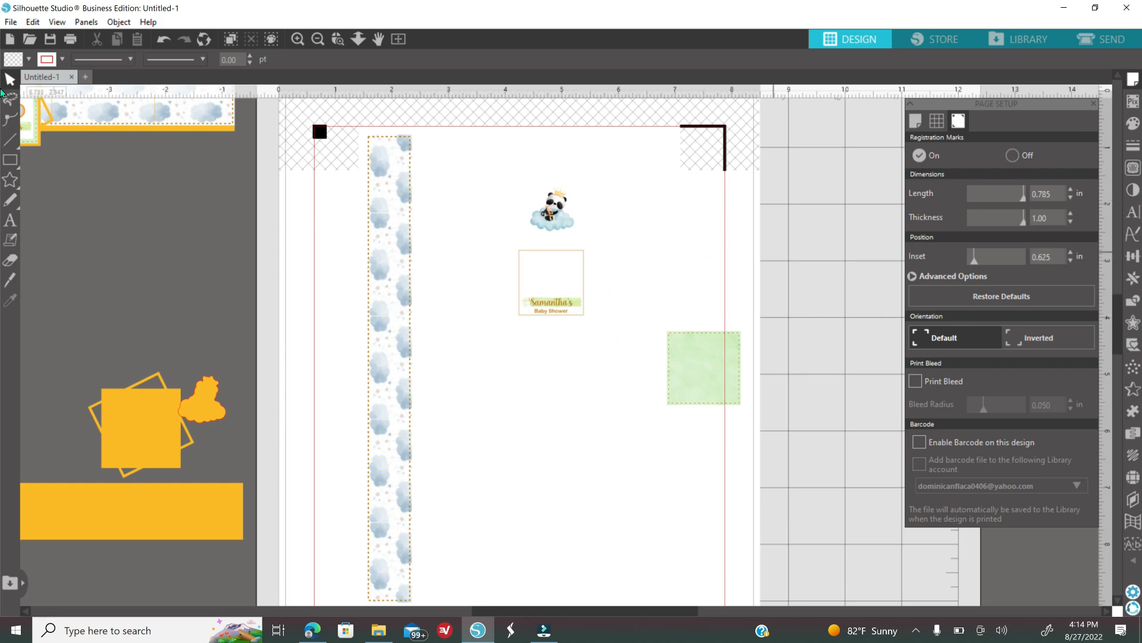
Step: Check the layout's cut lines in the cut setup and look through the list of Silhouette devices
left_click(1101, 38)
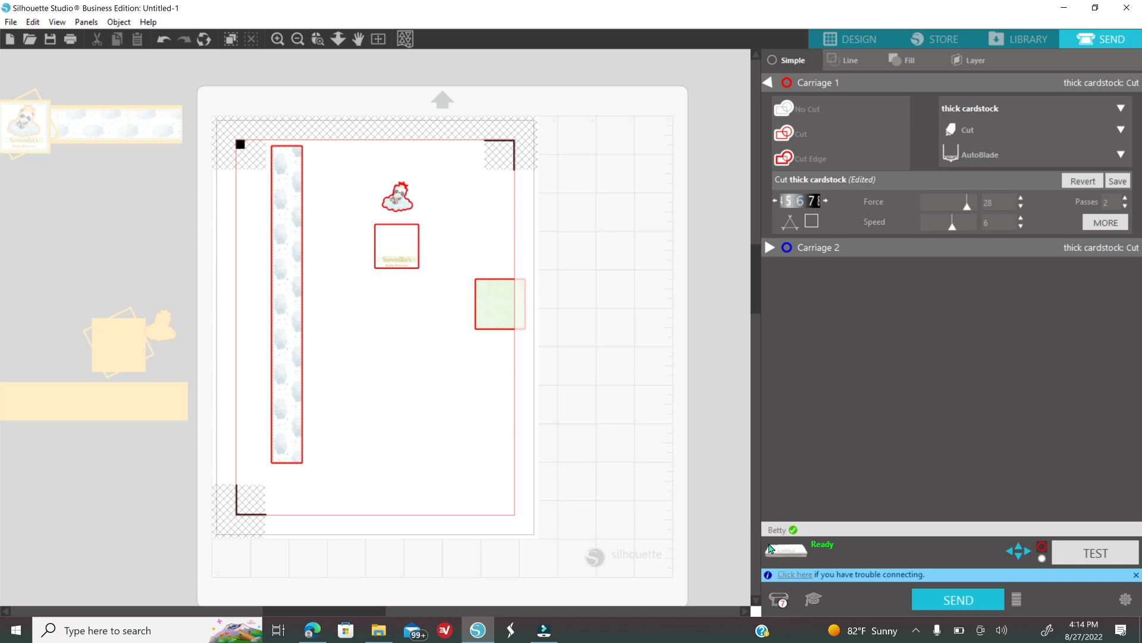
left_click(777, 602)
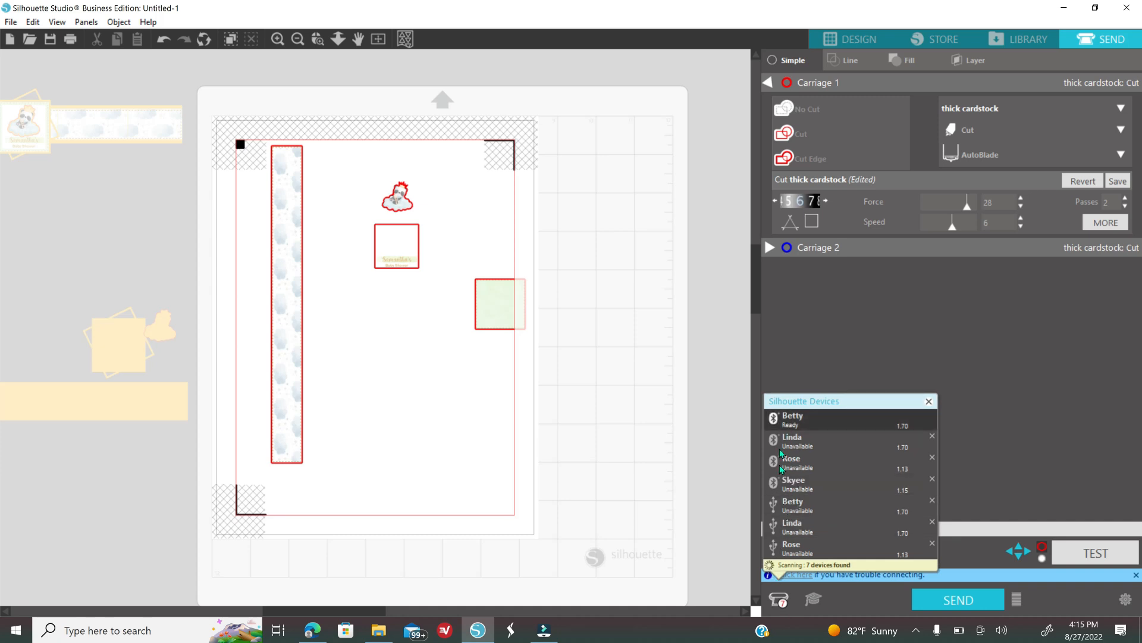
left_click(929, 401)
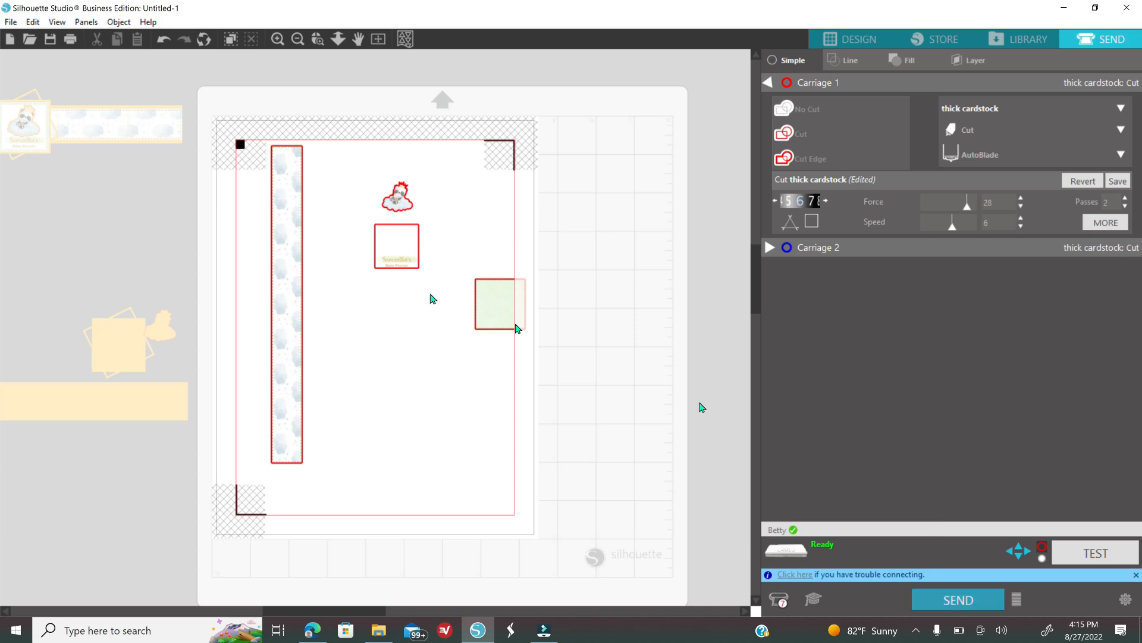
Step: Turn the registration marks off in the design view and move the printed layers off the page
left_click(856, 39)
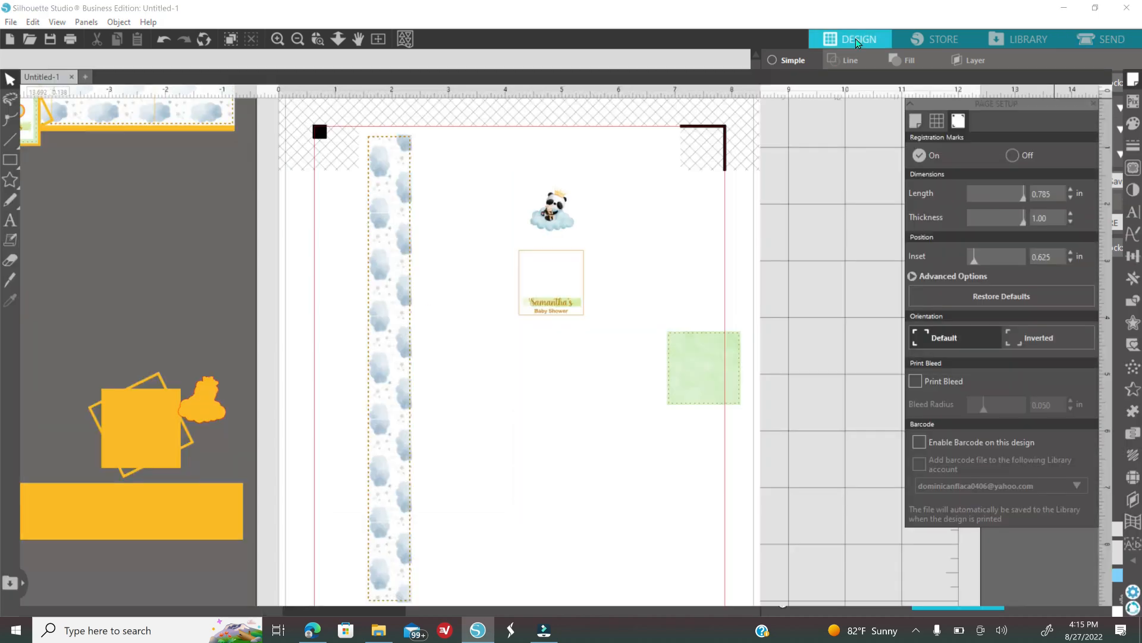
left_click(1012, 156)
left_click(317, 39)
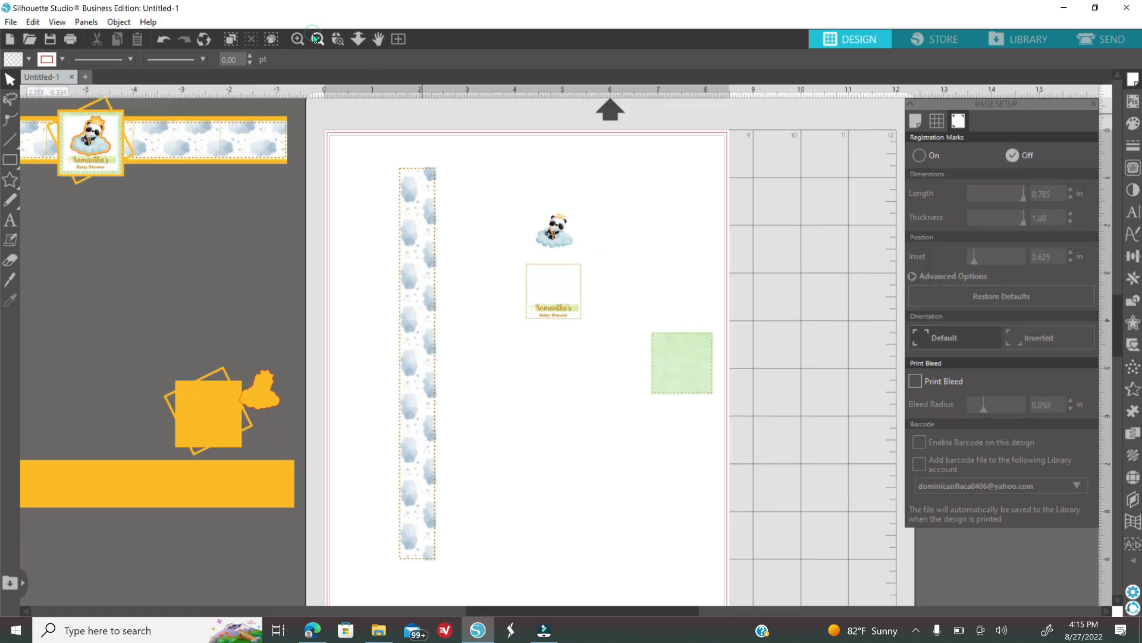
left_click(317, 39)
left_click_drag(401, 212, 41, 433)
Step: Move the yellow square with its frame, the yellow panda backing shape, and the yellow strip onto the page
left_click_drag(273, 401, 416, 234)
left_click_drag(331, 392, 481, 215)
left_click_drag(288, 470, 624, 307)
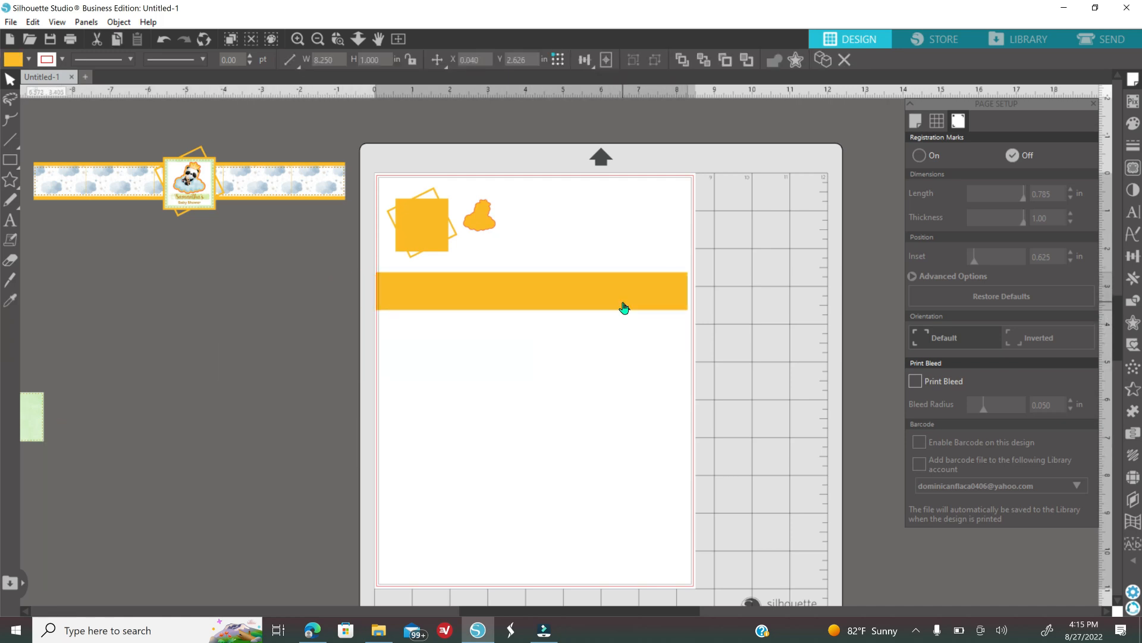
Step: Rotate the yellow strip upright beside the other yellow pieces and check their cut lines in the cut setup
left_click_drag(533, 245, 658, 287)
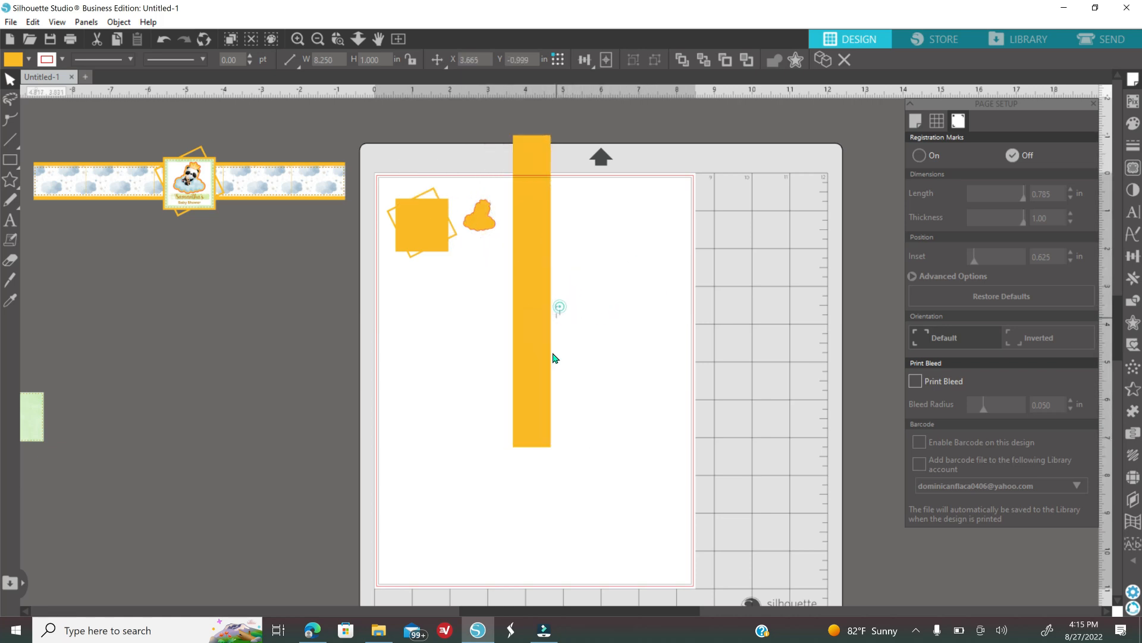
left_click_drag(535, 350, 525, 391)
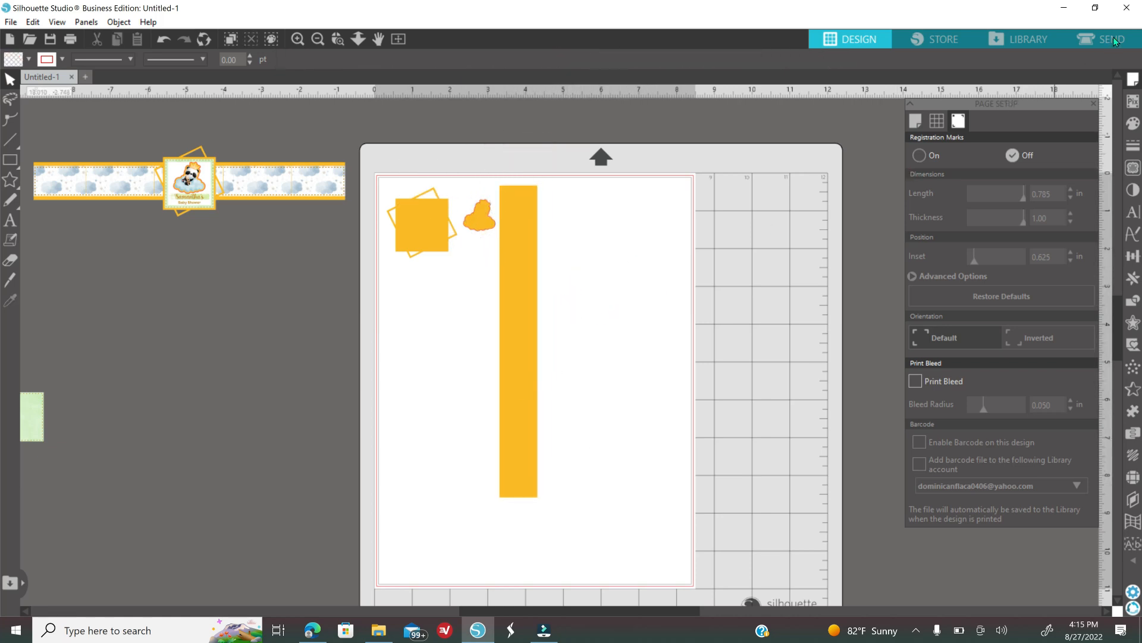
left_click(1101, 39)
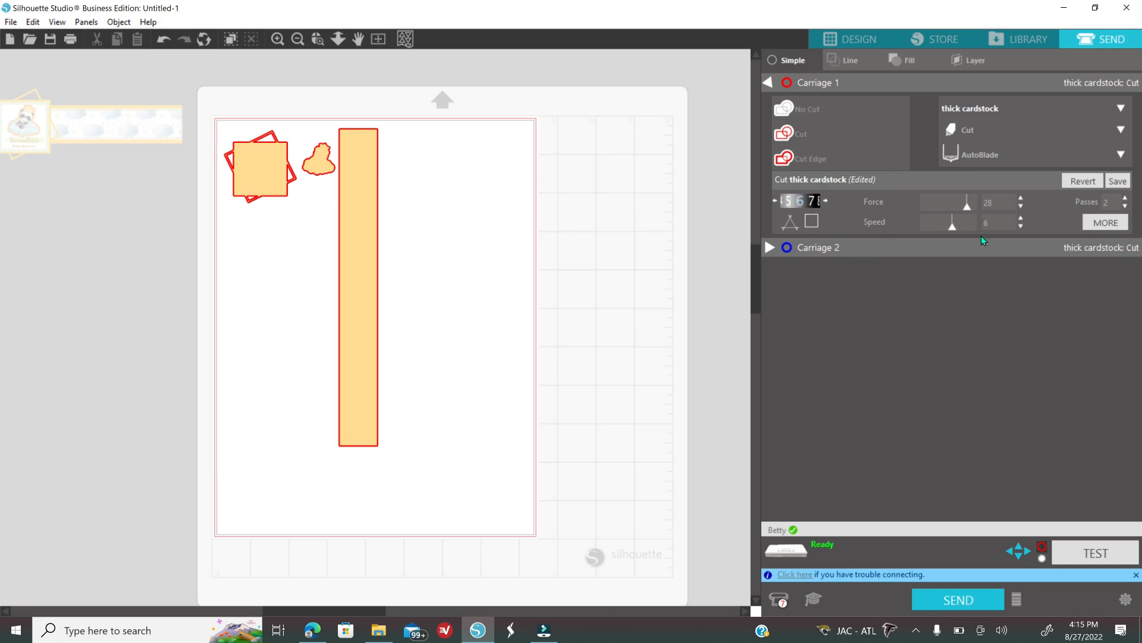
left_click(855, 44)
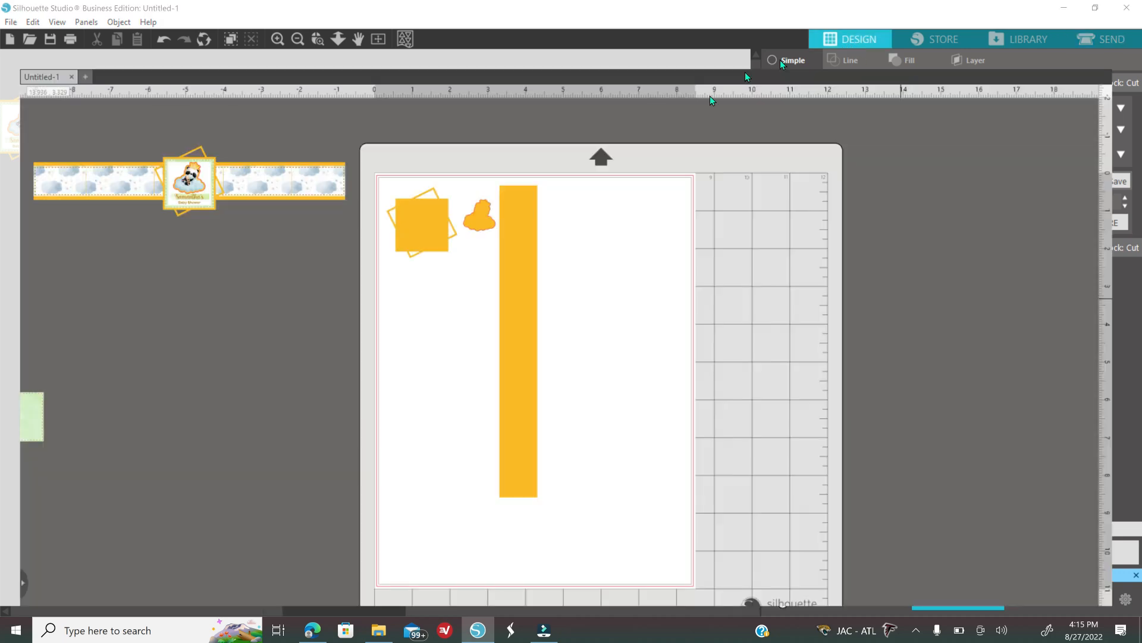
Step: Bring the printed panda closer to the page, duplicate it, and place the copy beside the original
left_click_drag(586, 612, 502, 610)
left_click_drag(107, 323, 368, 341)
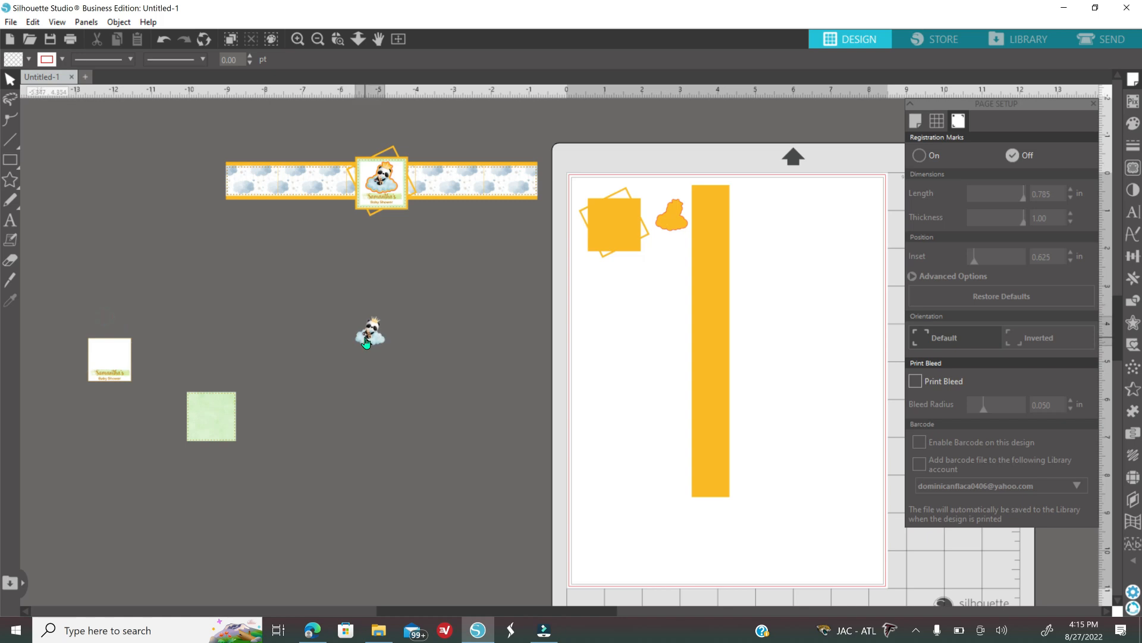
right_click(366, 336)
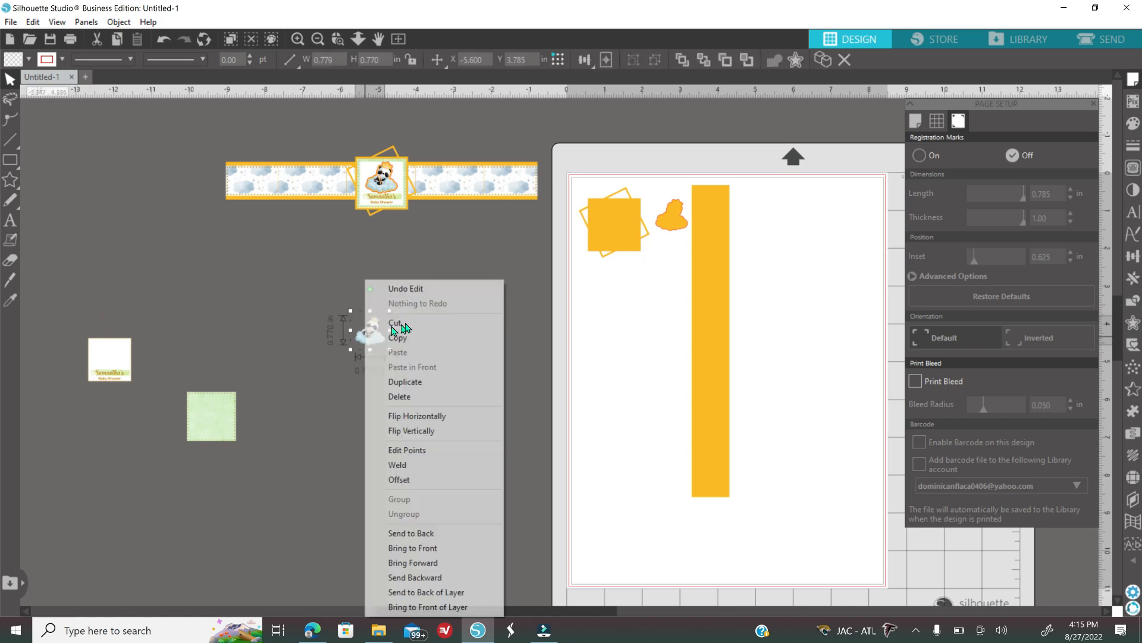
left_click(430, 385)
left_click_drag(368, 347, 403, 348)
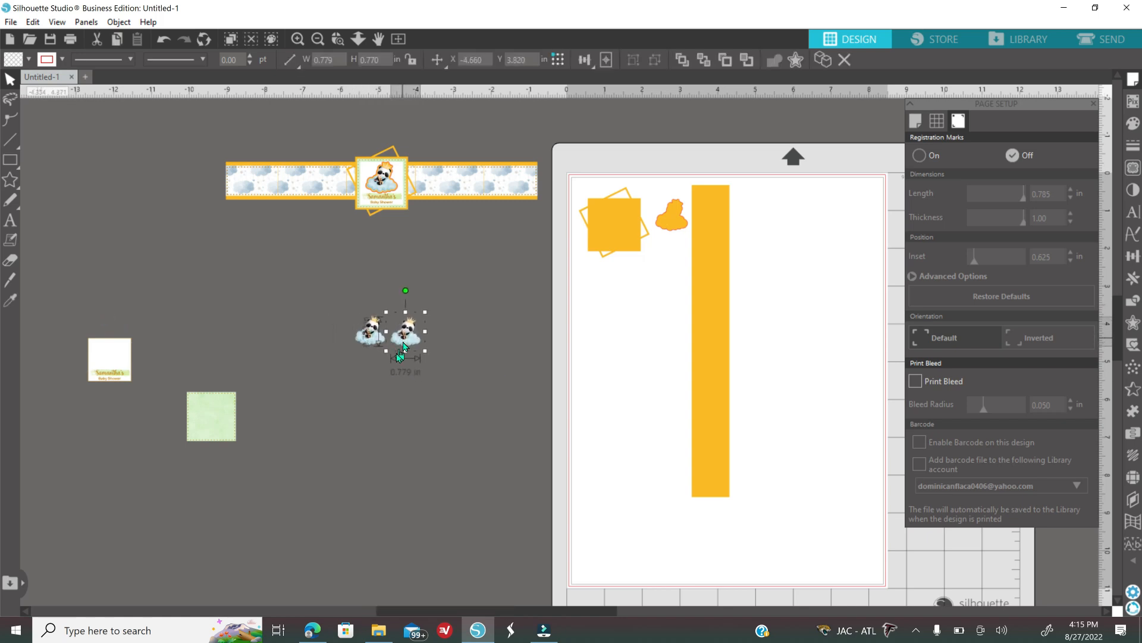
Step: Duplicate the yellow panda backing shape on the page
left_click(668, 220)
right_click(667, 218)
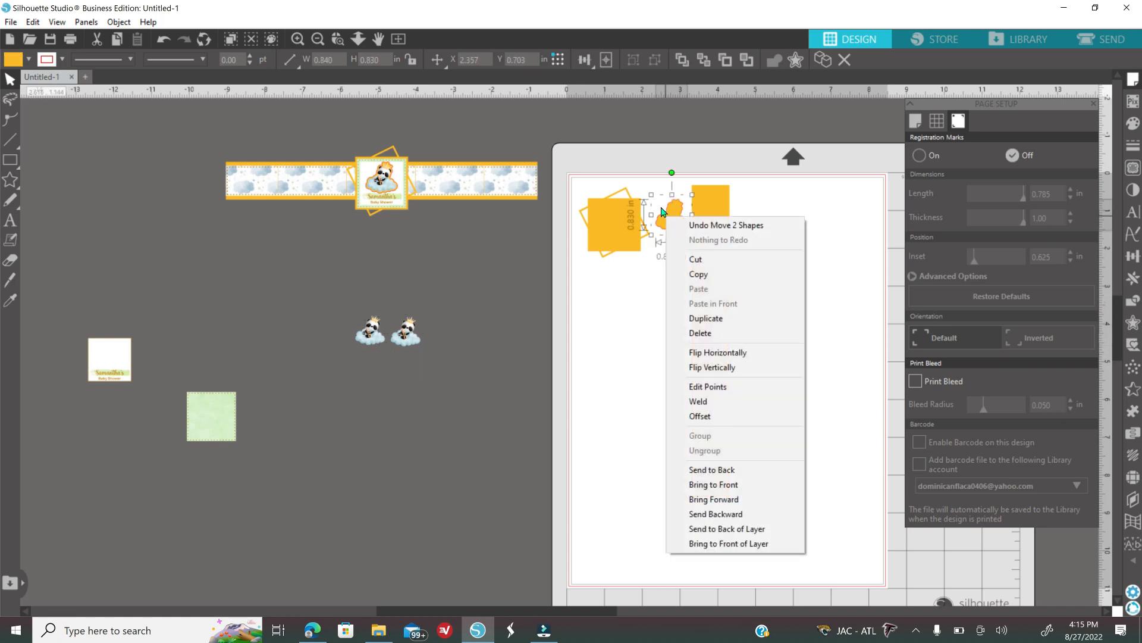
left_click(716, 327)
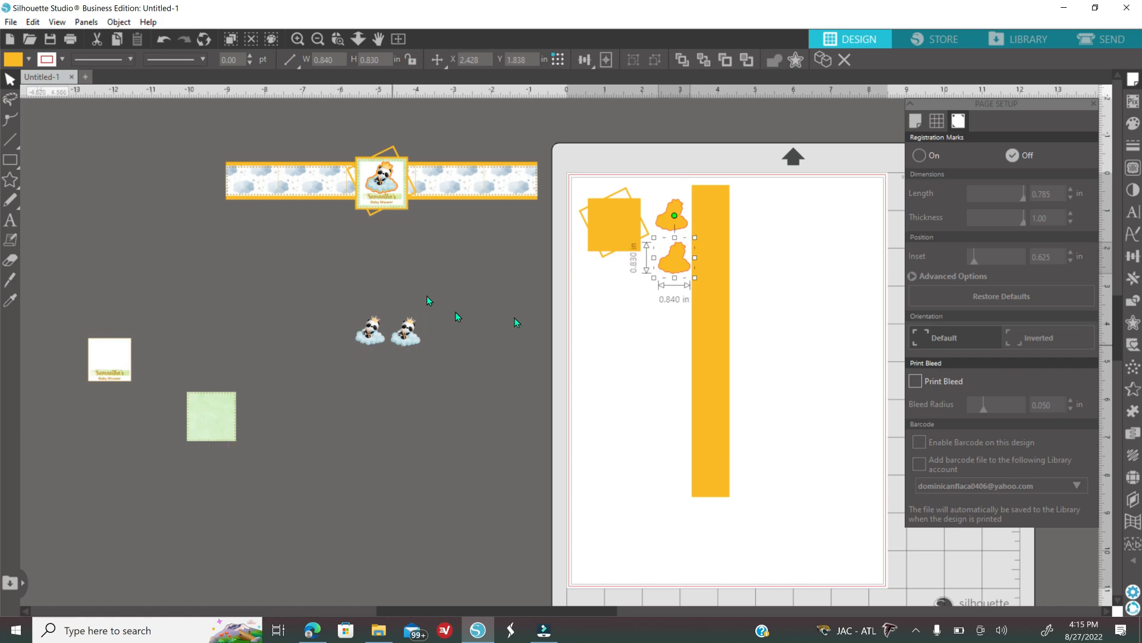
Step: Move the green square and the personalized baby shower square next to the two printed pandas
left_click_drag(235, 437, 430, 406)
left_click_drag(106, 369, 487, 323)
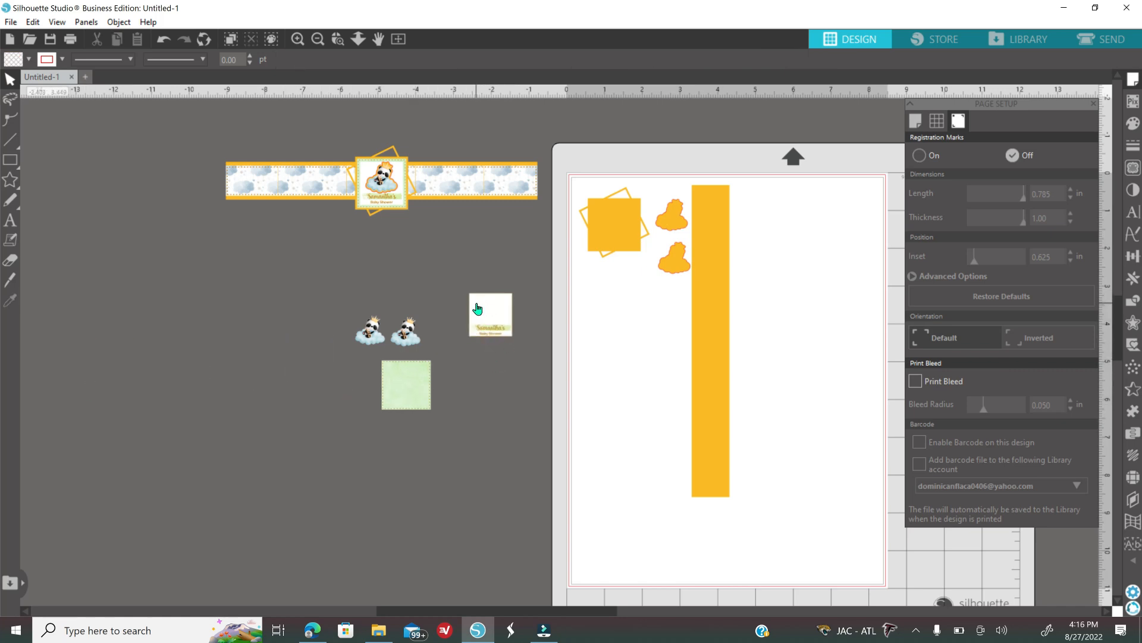